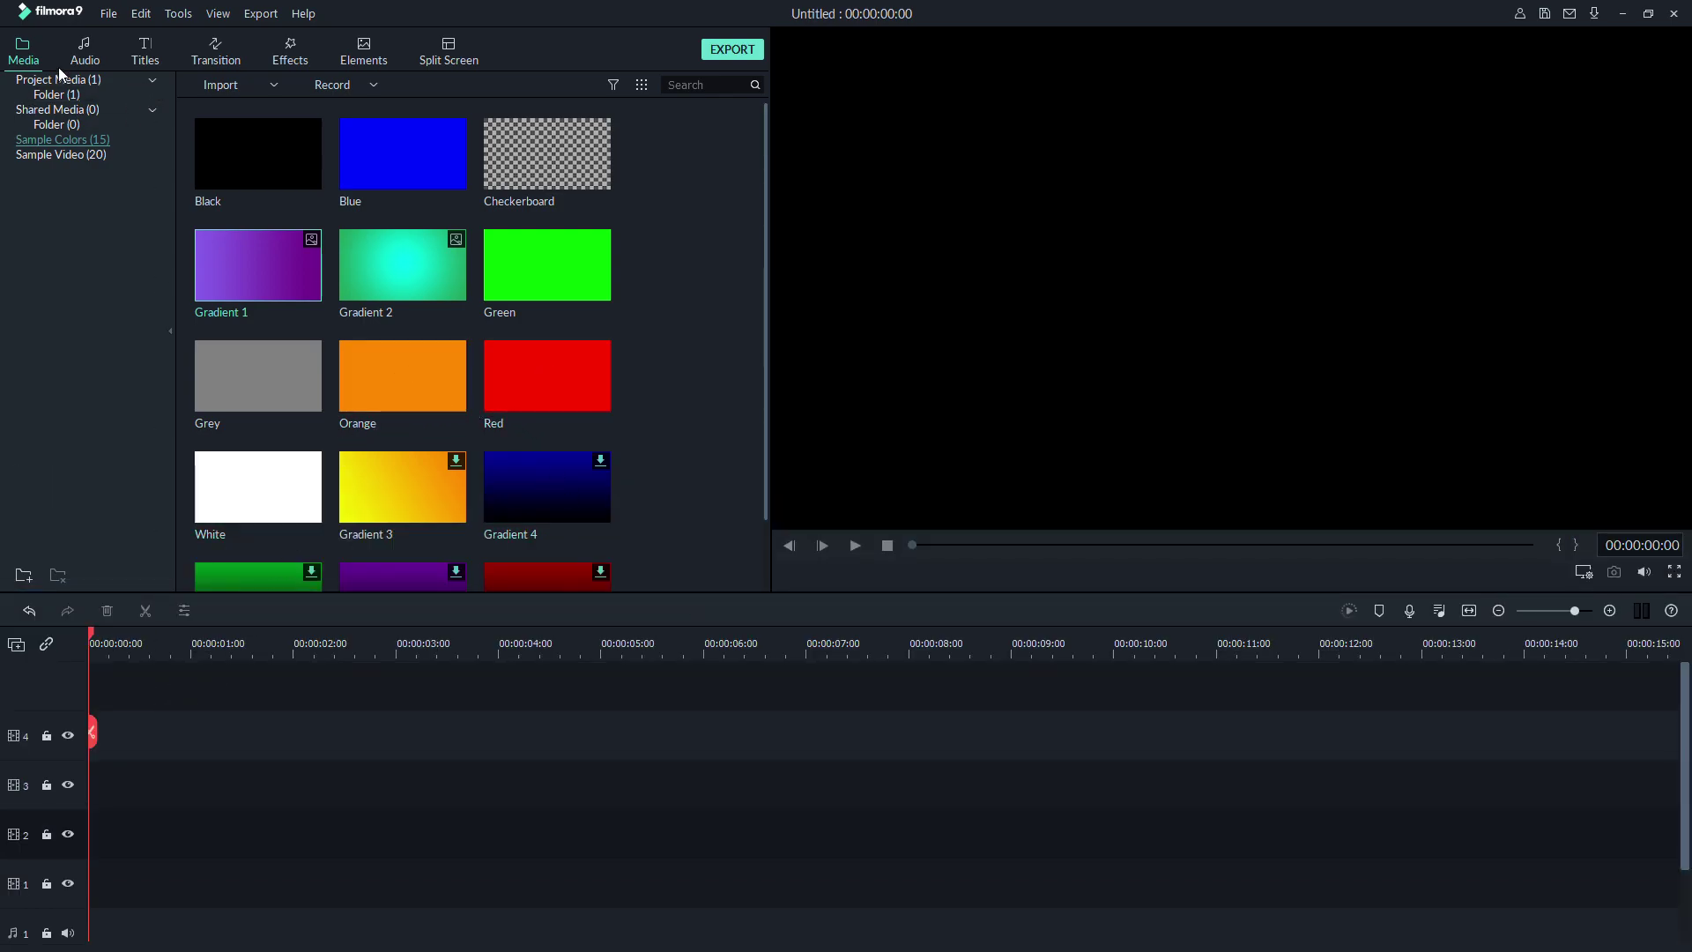
Add the sample videos Travel 03, Travel 04 and Travel 05 together at the start of video track 2
click(67, 155)
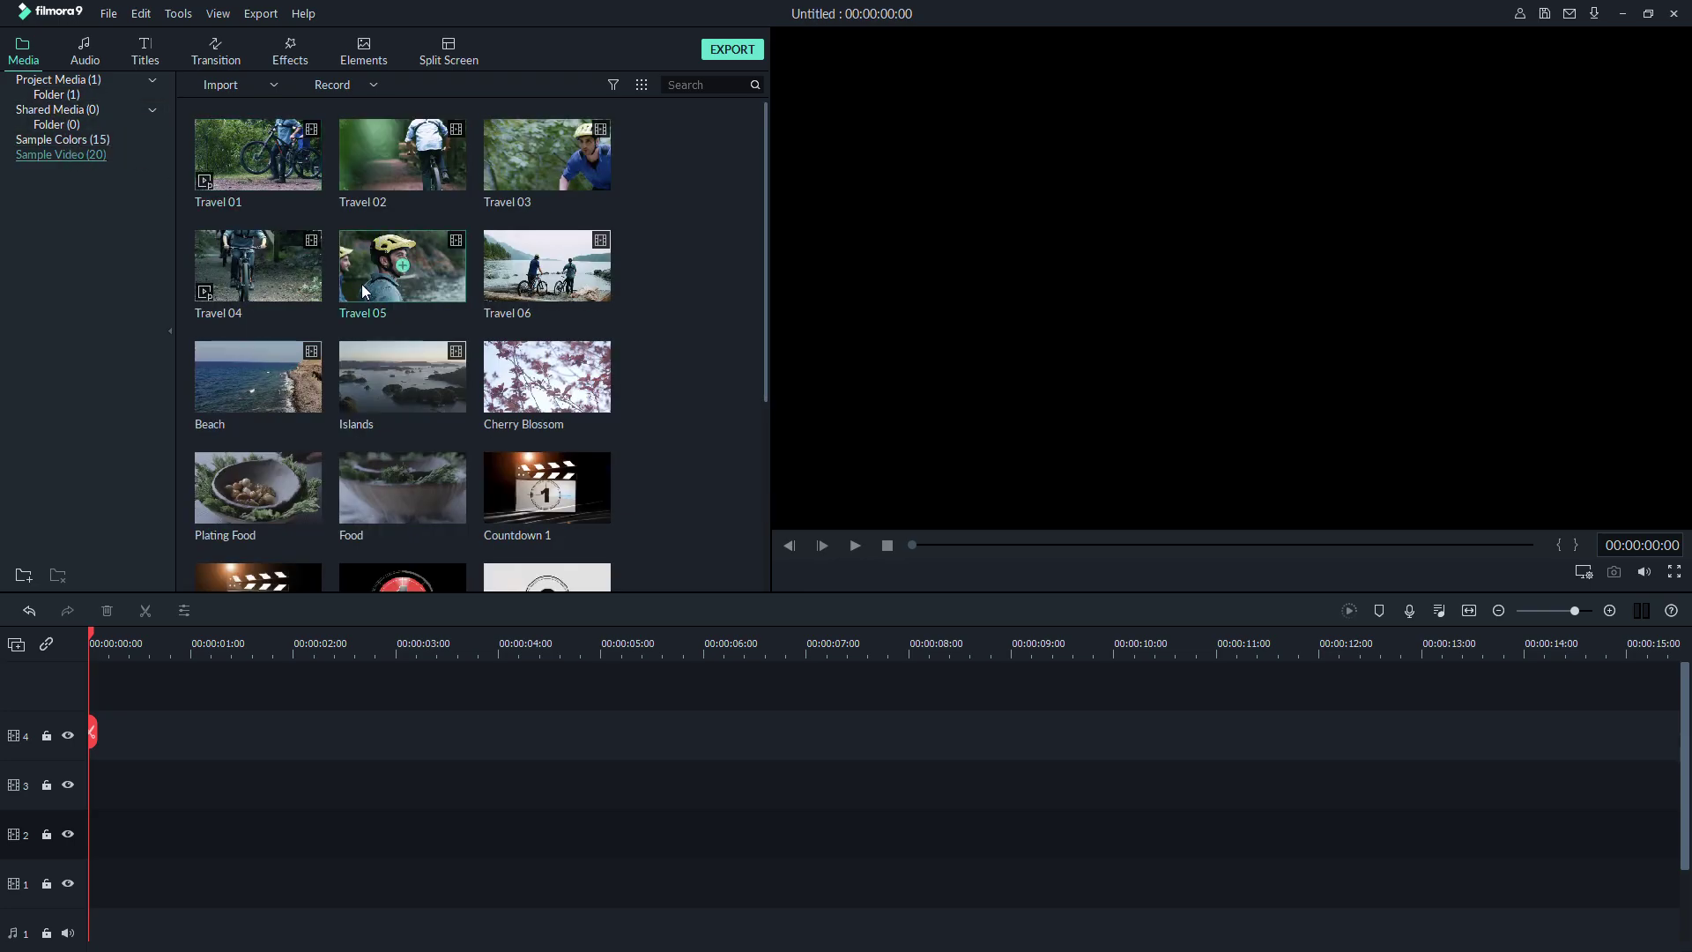
shift+click(411, 294)
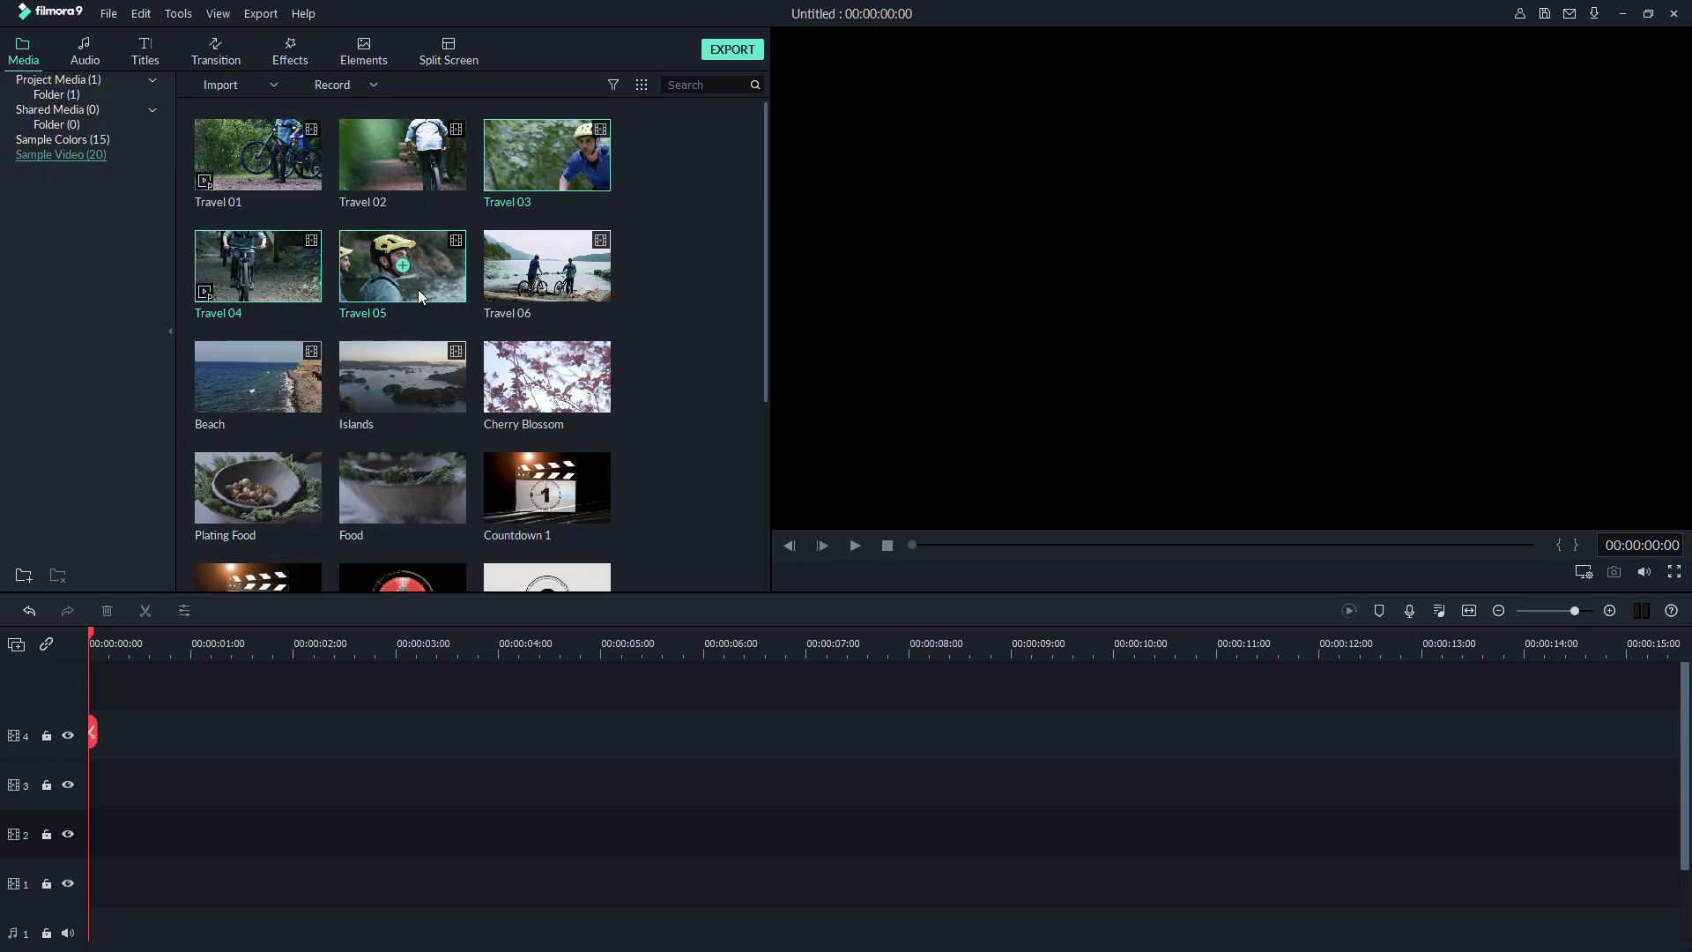
drag(346, 292, 81, 836)
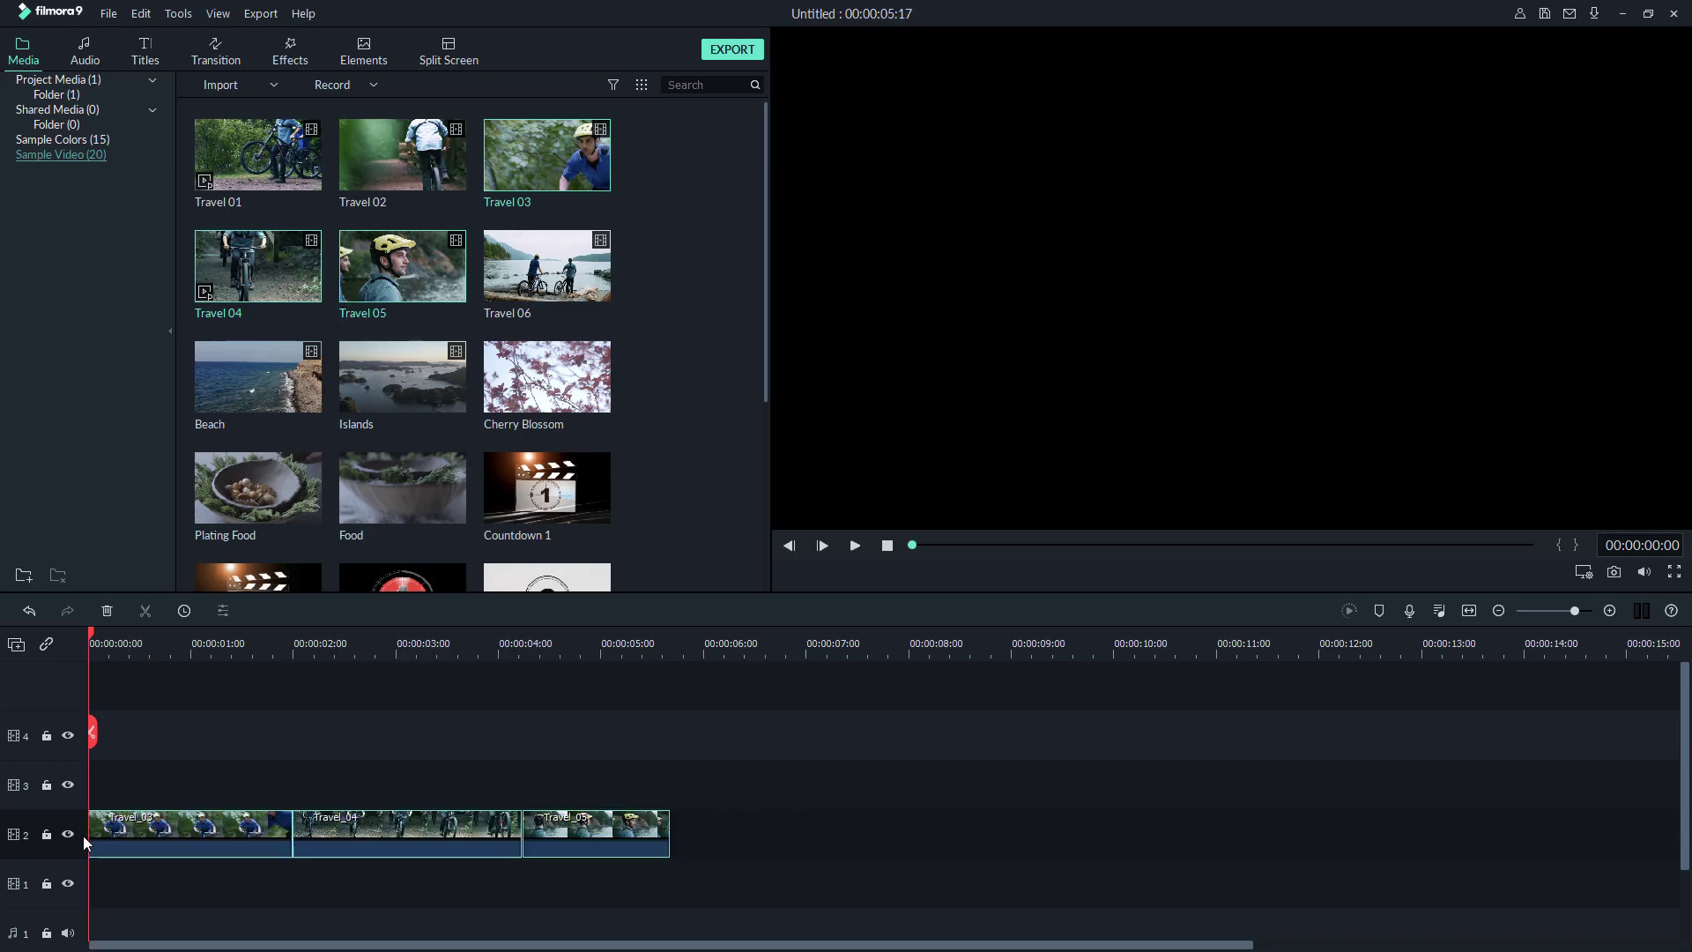
Place the playhead at 00:00:04:22 within the Travel_05 clip and select that clip
click(197, 832)
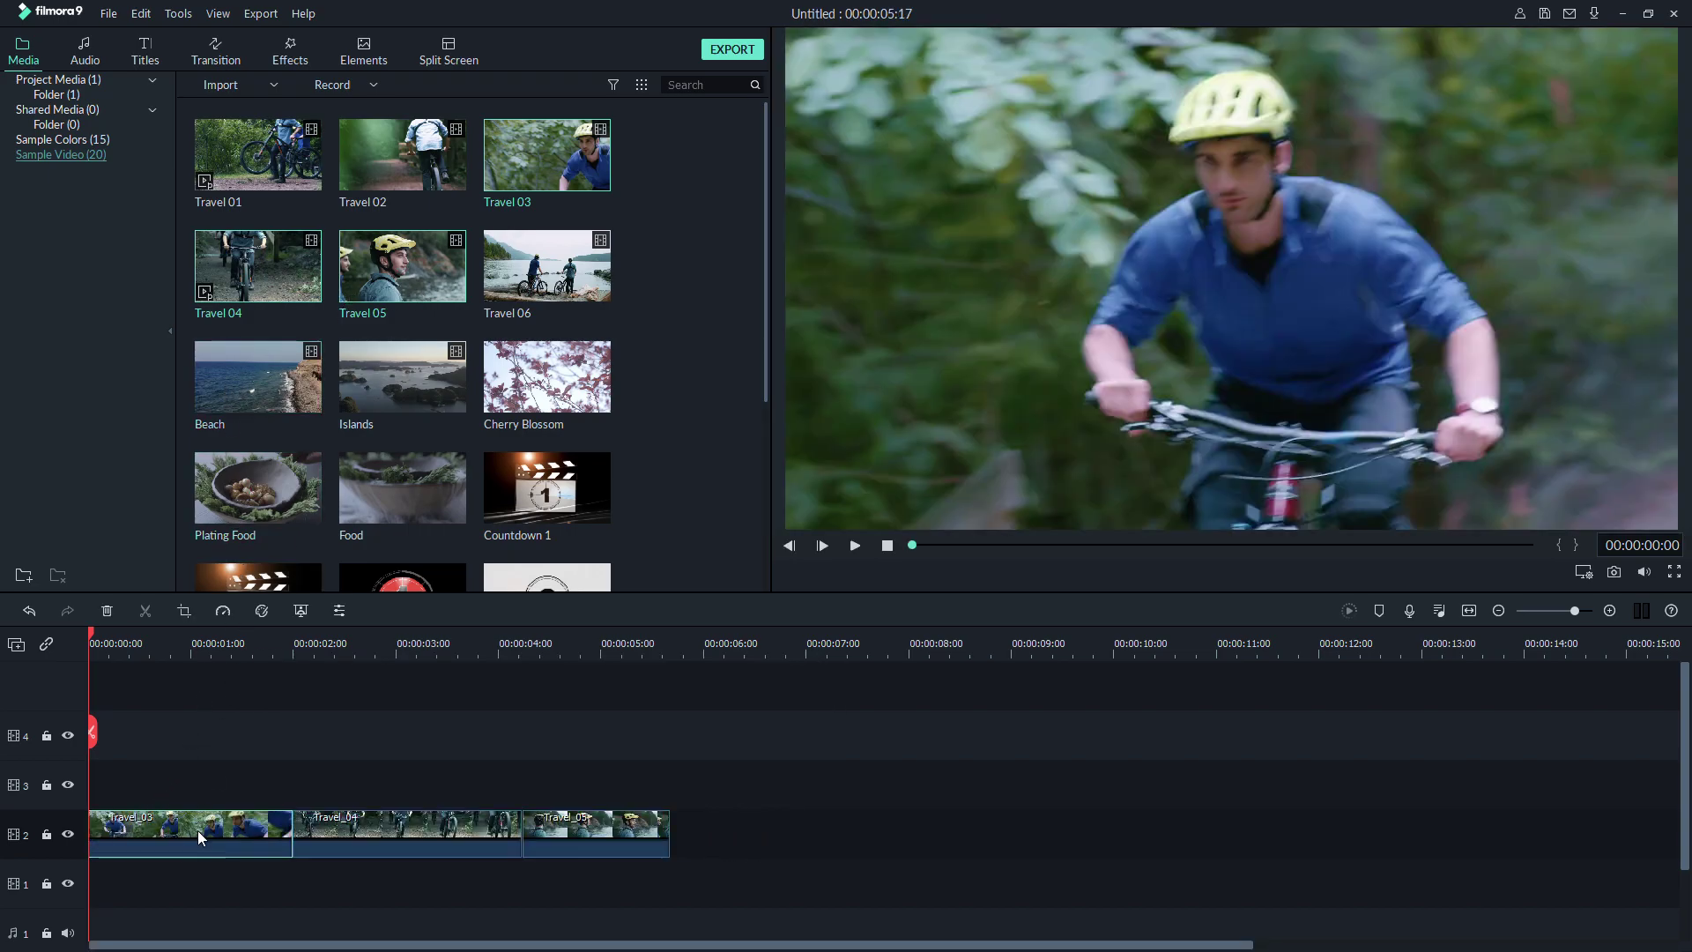
click(336, 828)
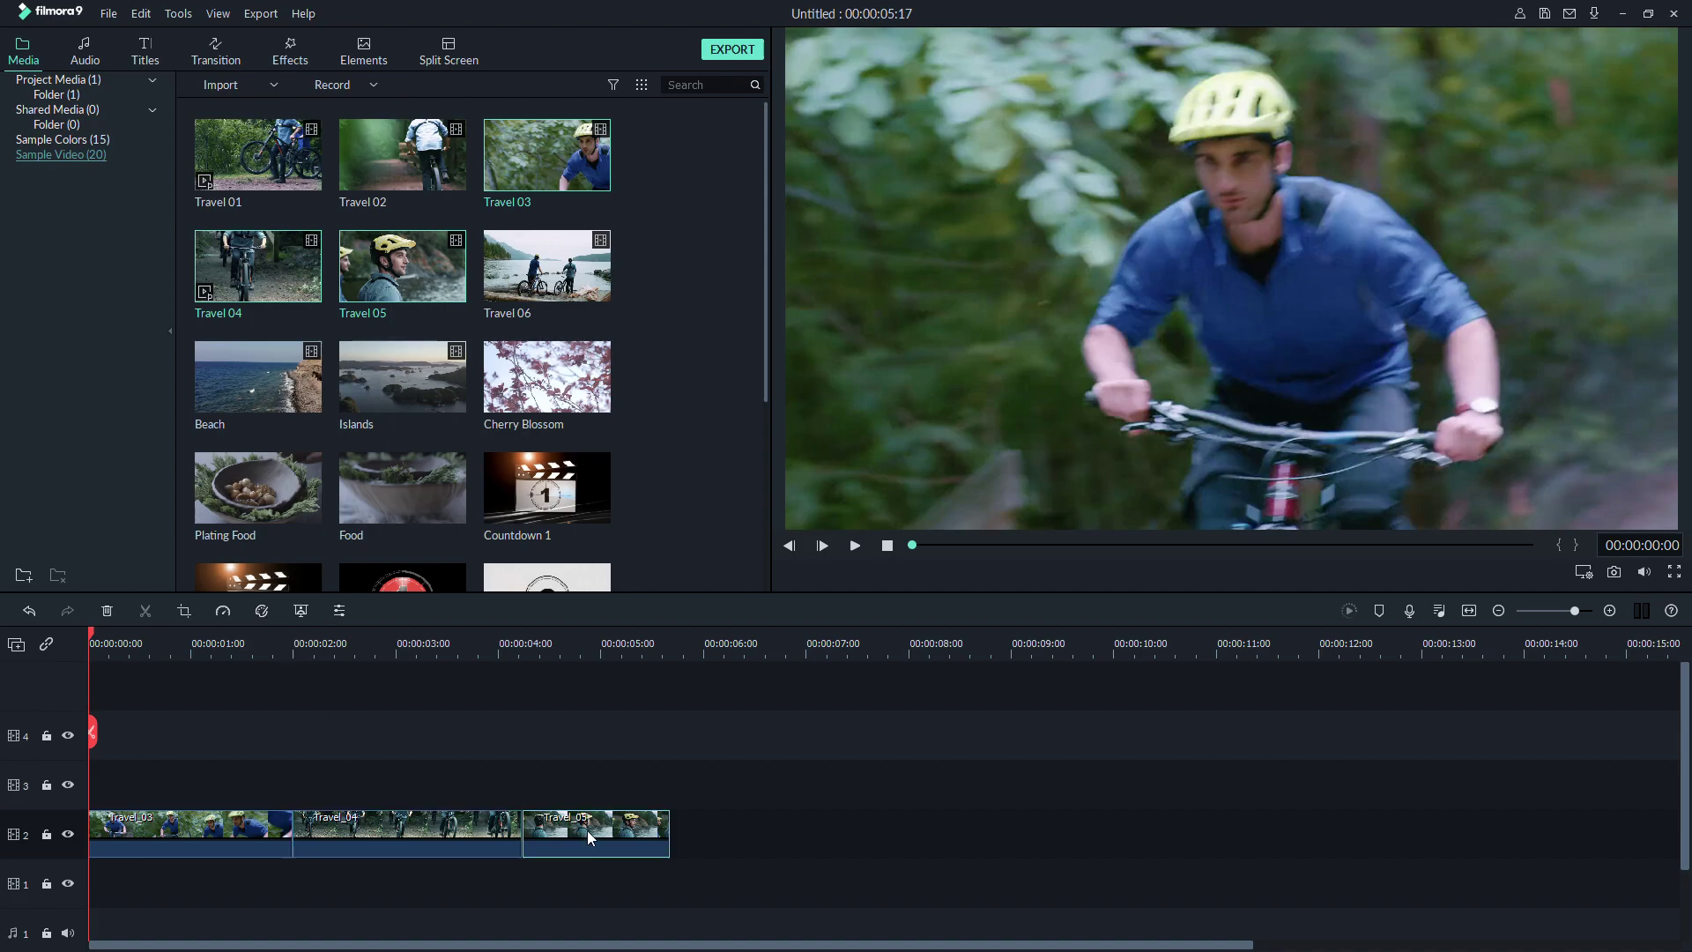
click(383, 636)
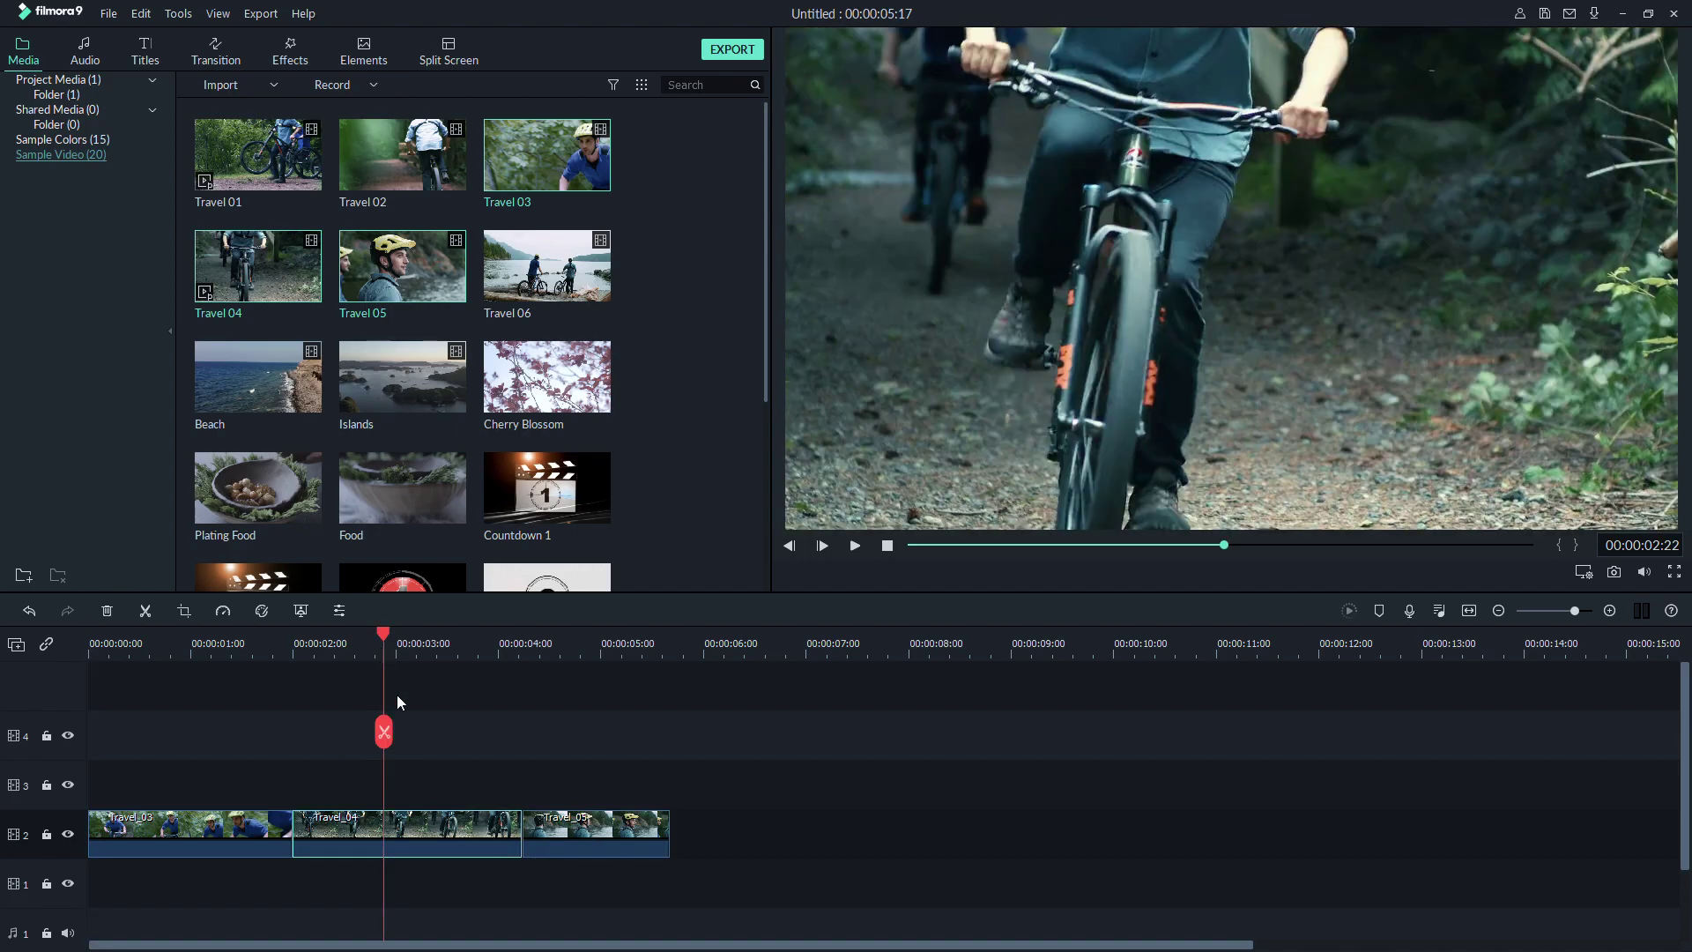
click(588, 649)
click(606, 832)
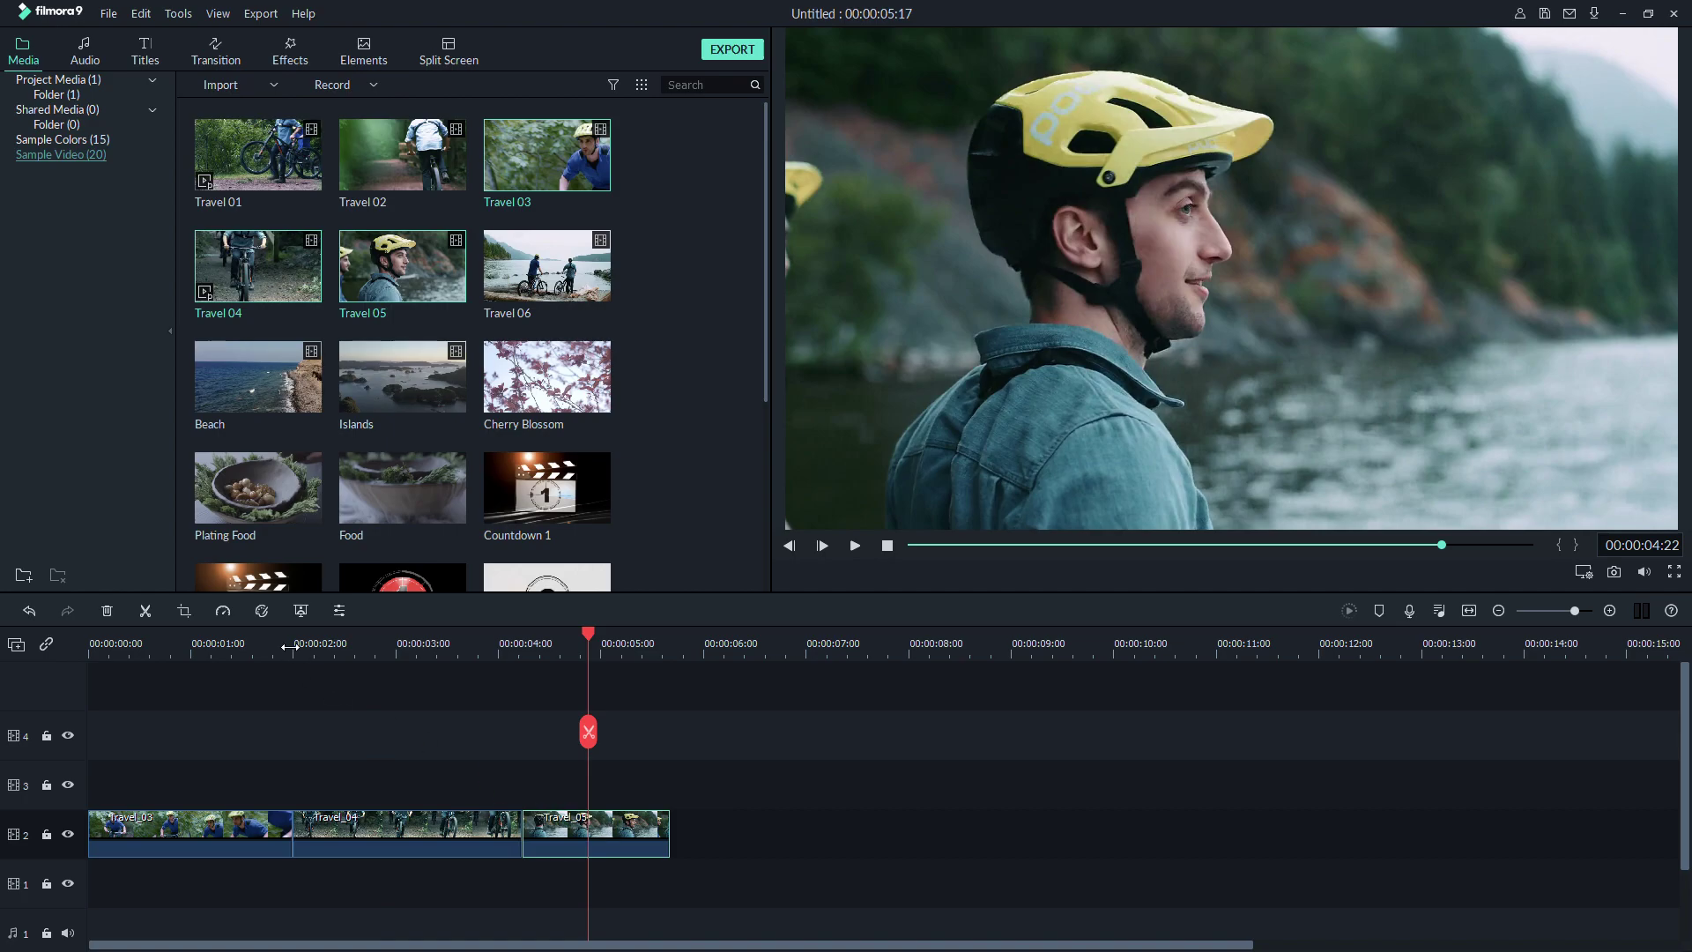
Look through the presets and adjustment options in Advanced Color Correction for the Travel_05 clip and close it
click(262, 611)
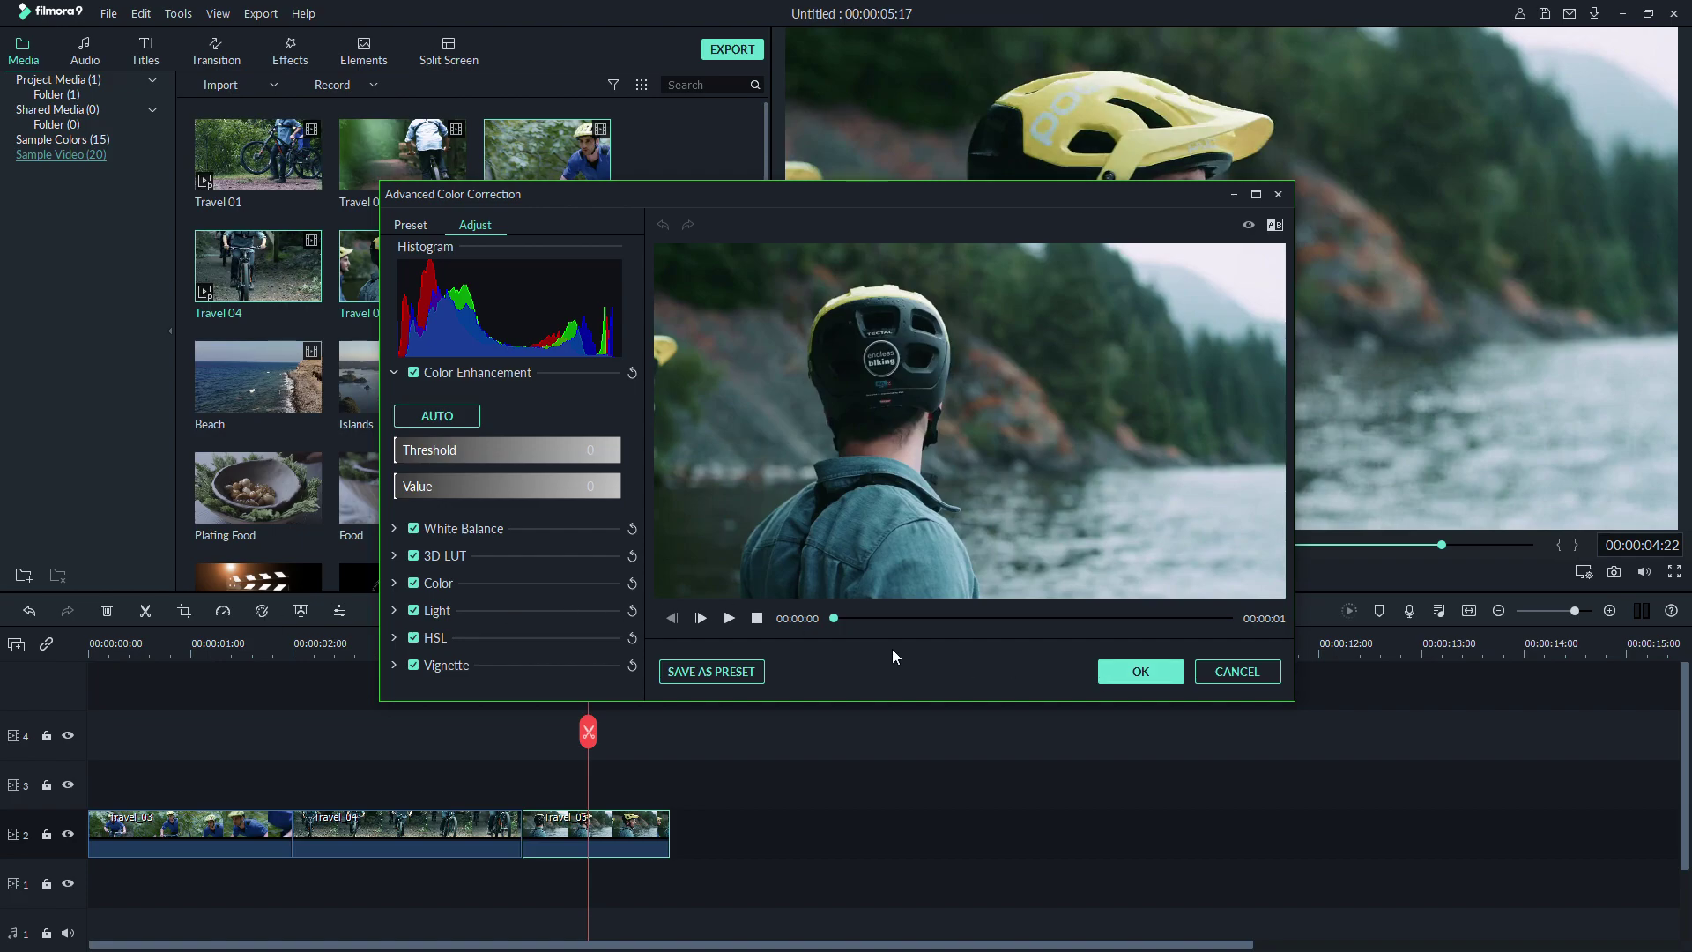
click(409, 225)
click(484, 227)
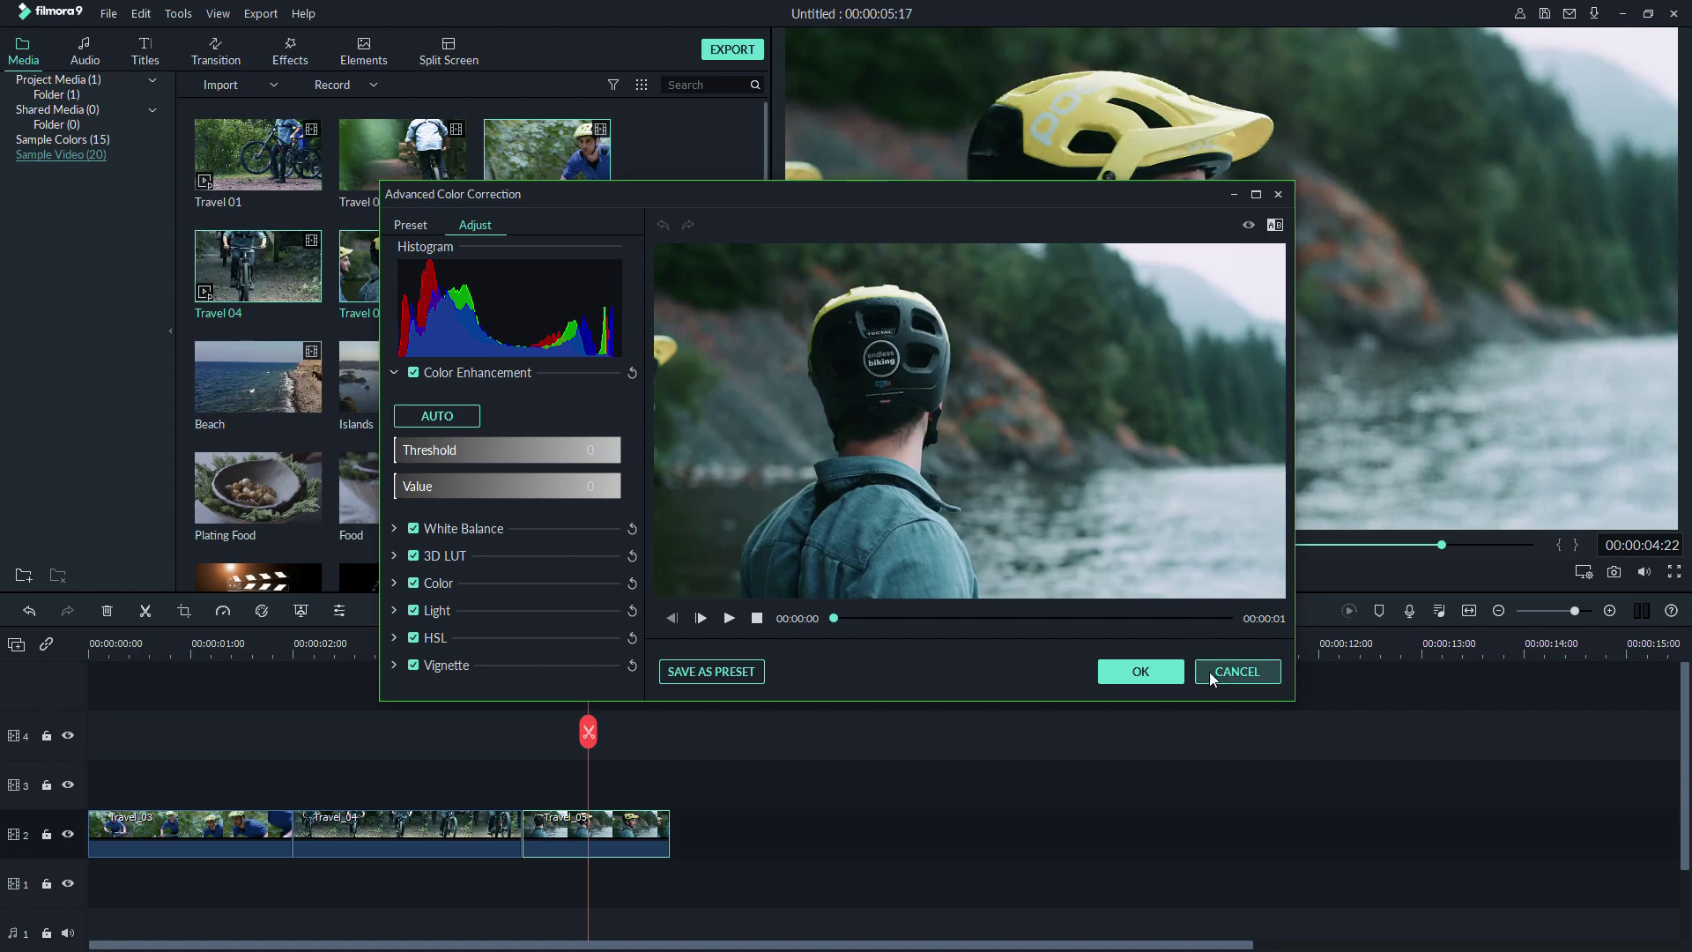
click(1107, 673)
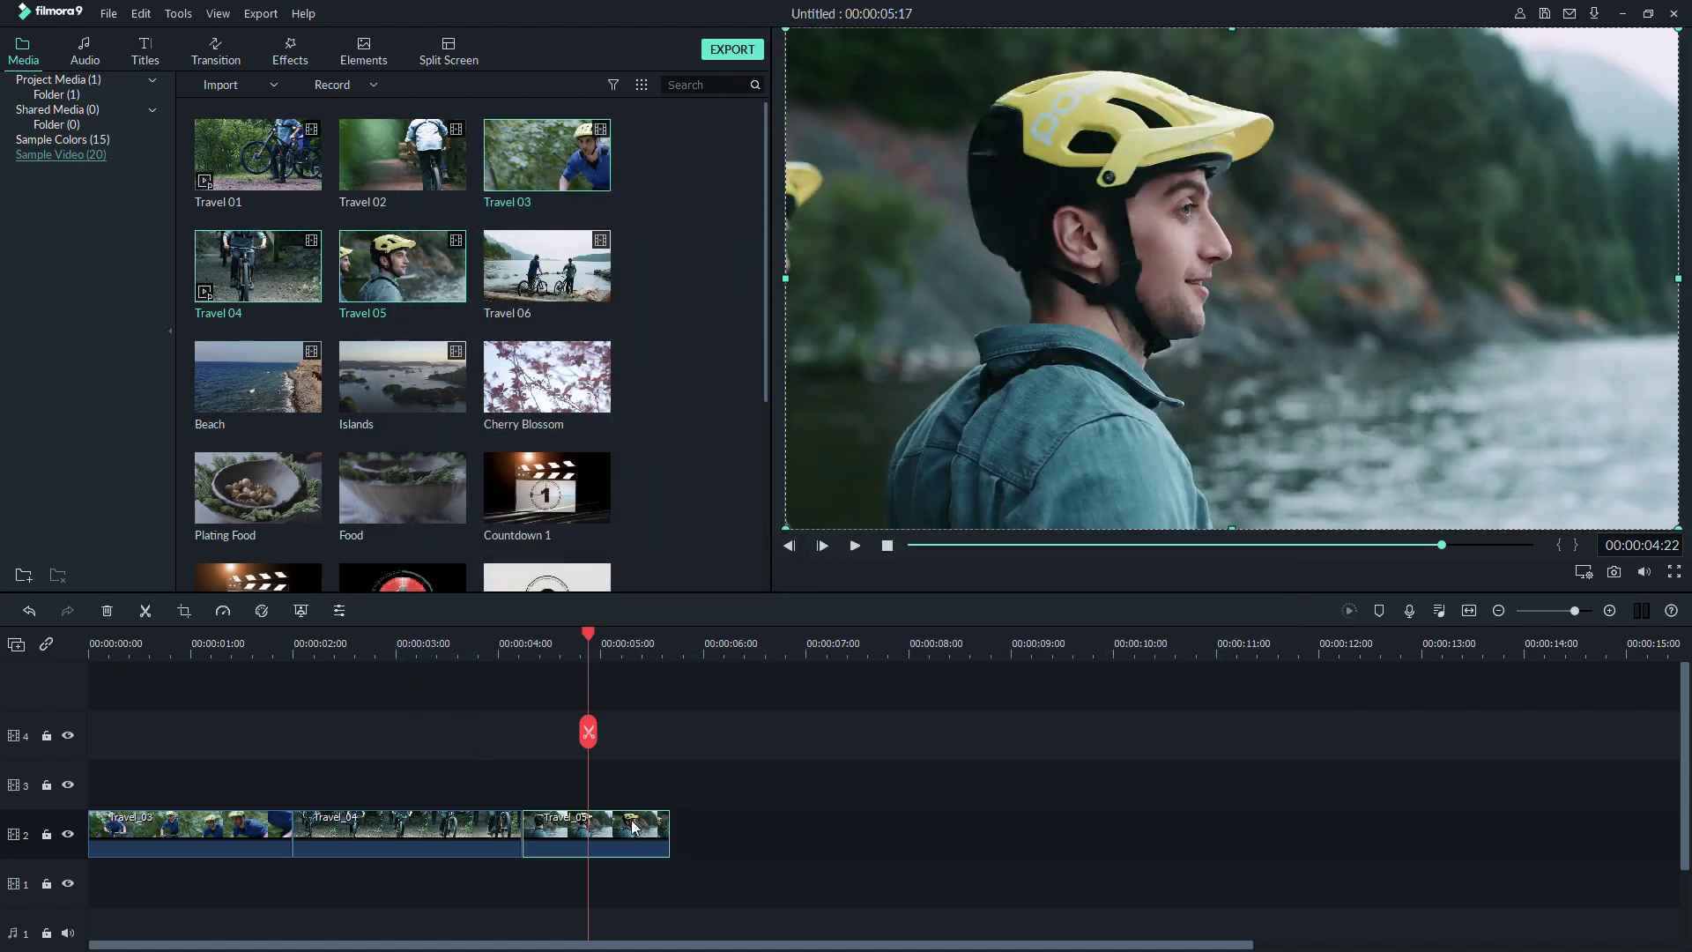
Open the Travel_05 clip's color settings and review the available correction groups
double_click(614, 830)
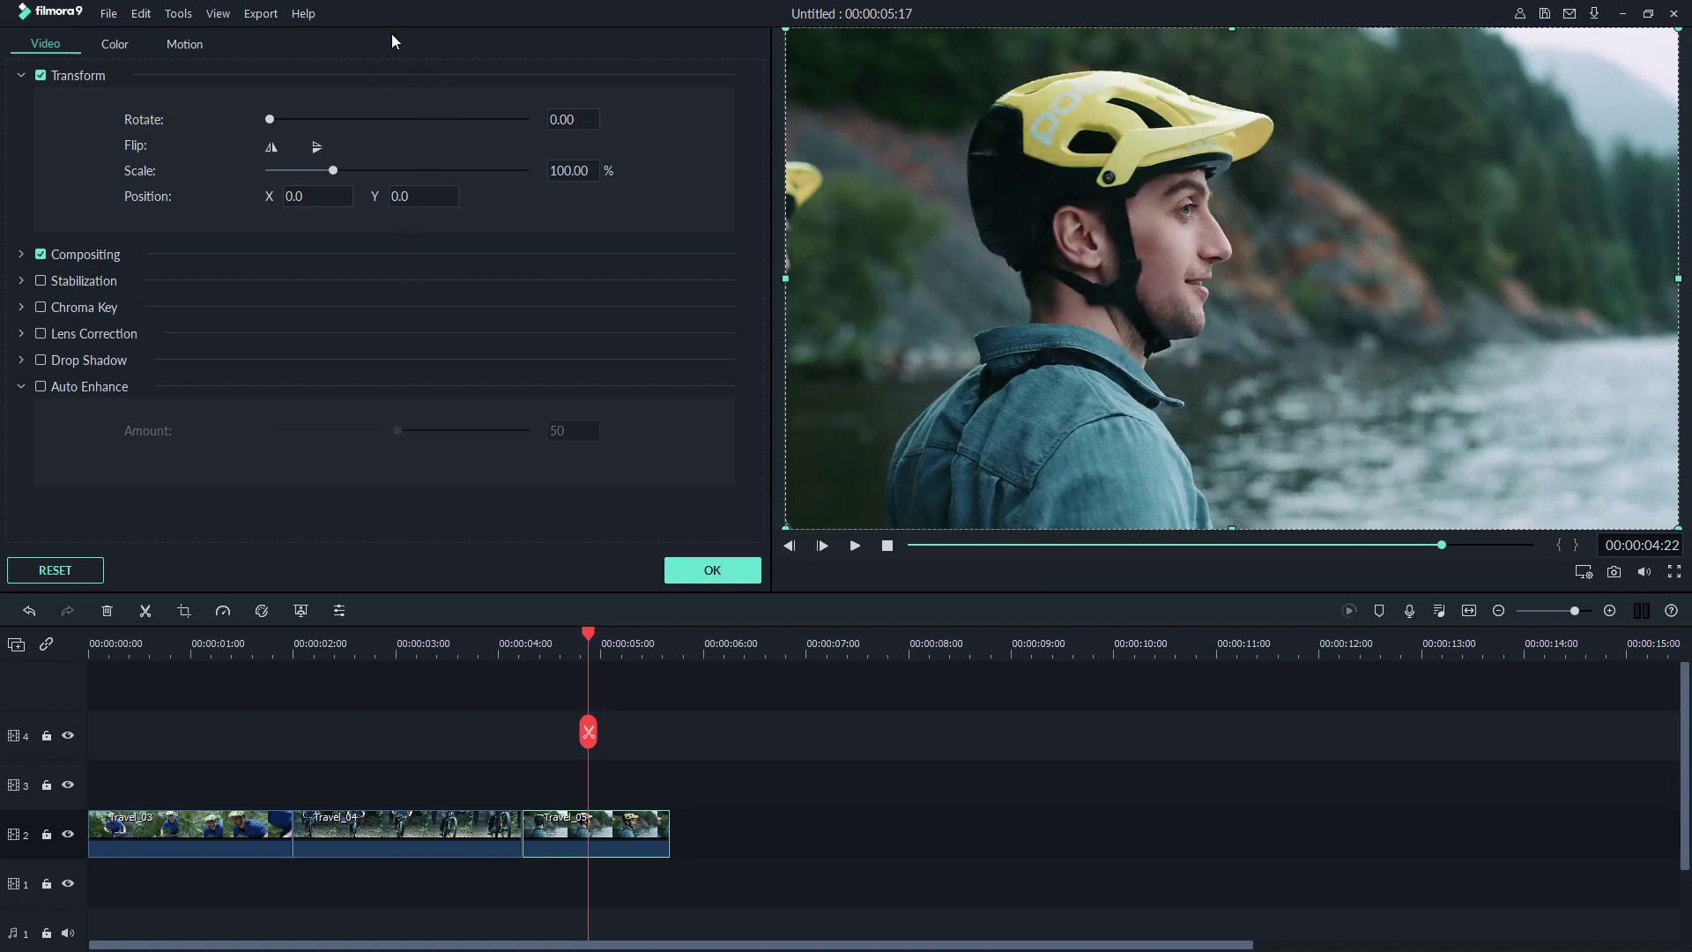
click(123, 51)
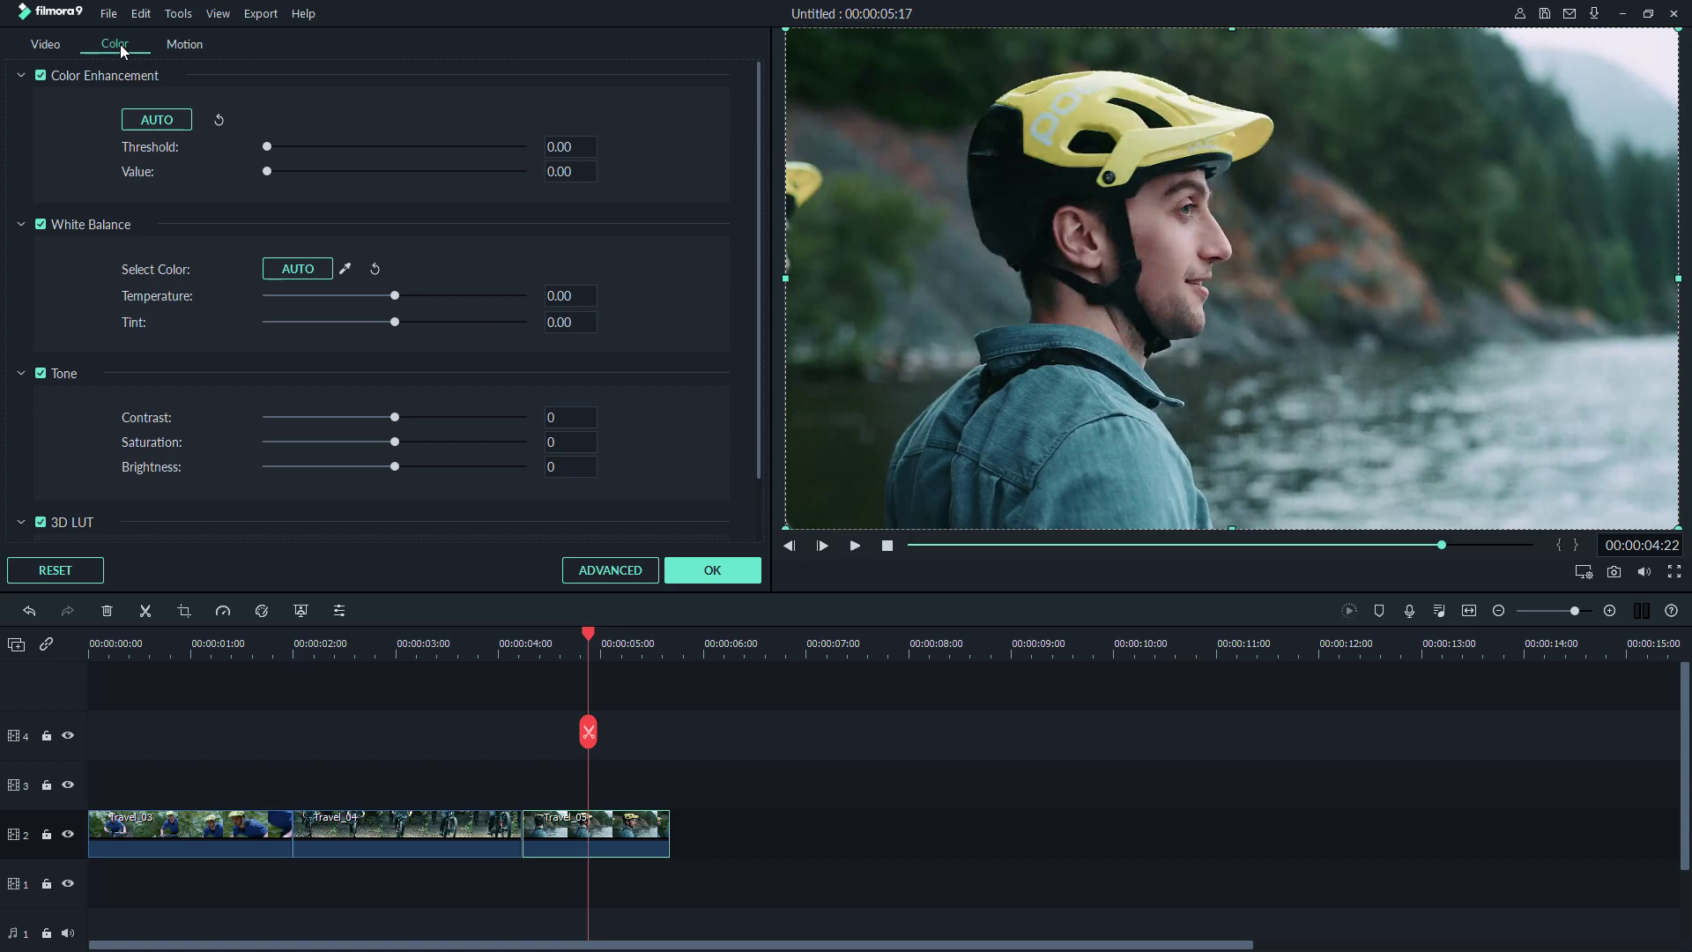
scroll(347, 363, down, 1)
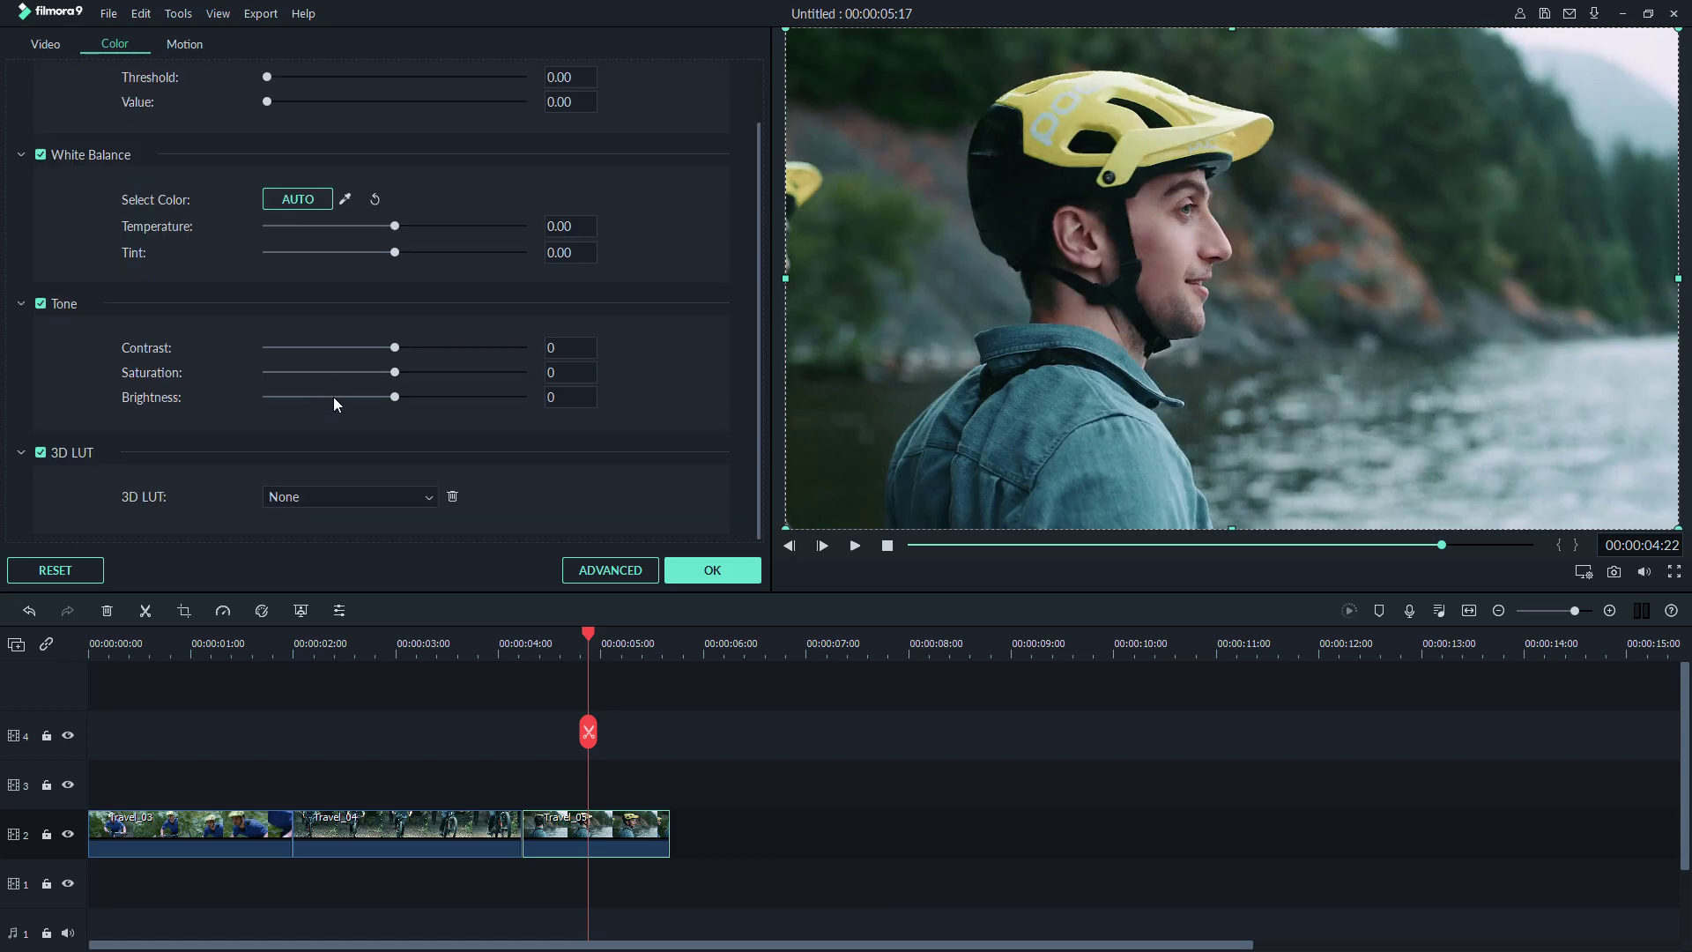
scroll(333, 404, up, 1)
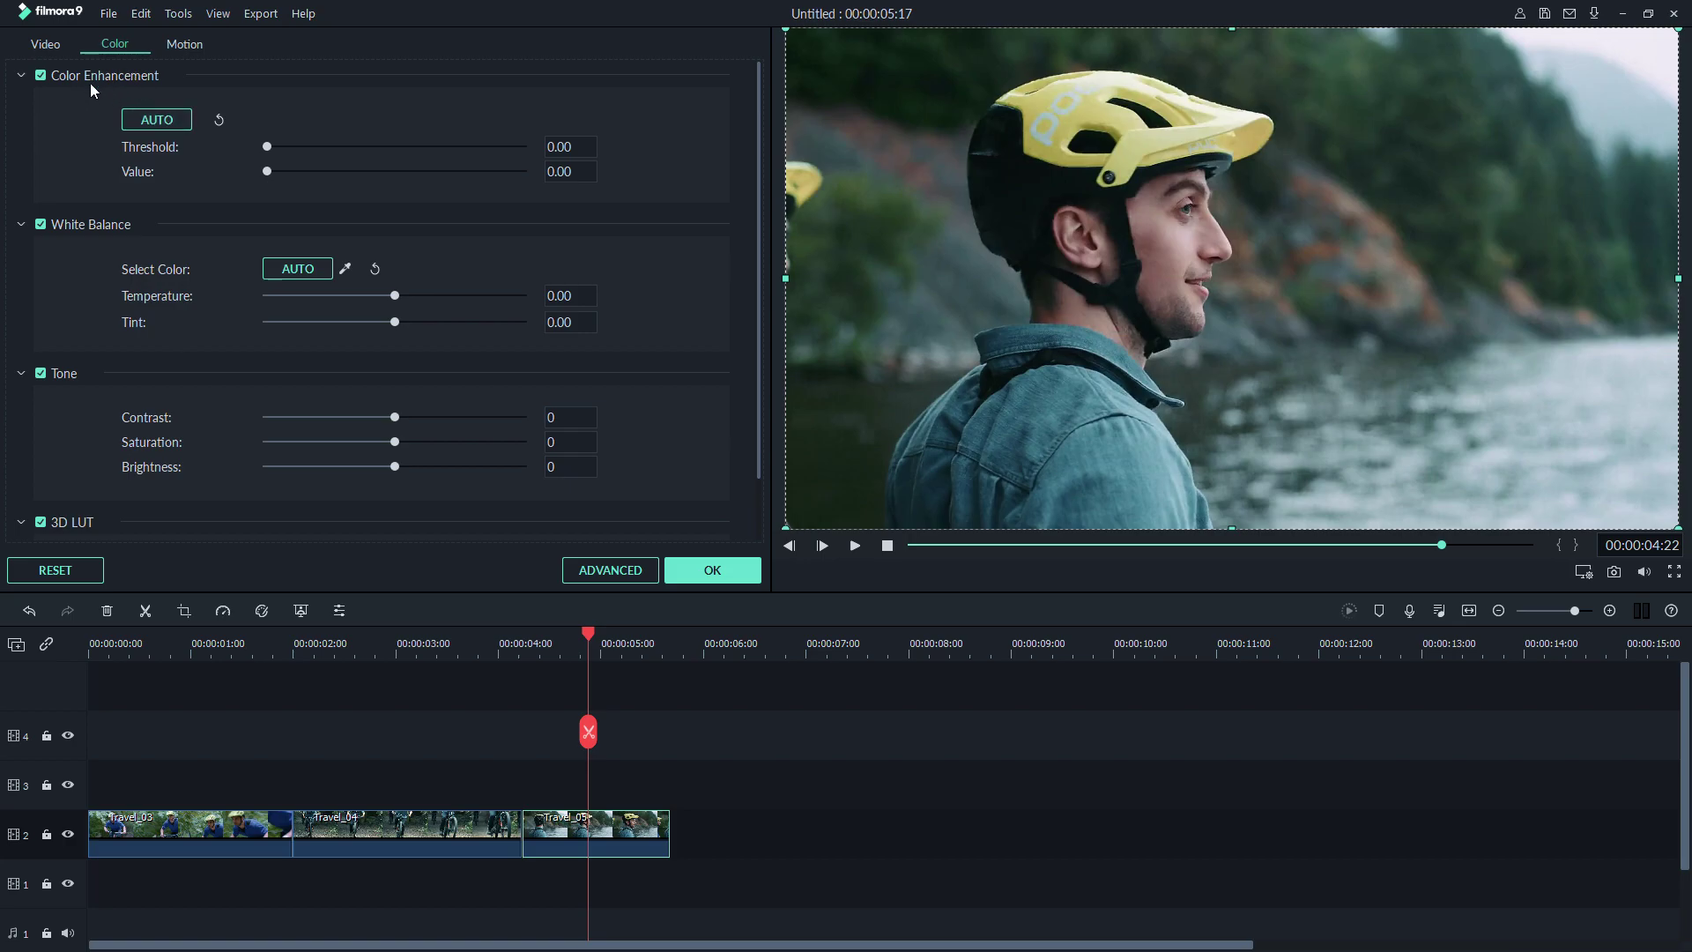
Try automatic color enhancement and manual threshold and value changes on the clip, resetting the enhancement each time
click(157, 120)
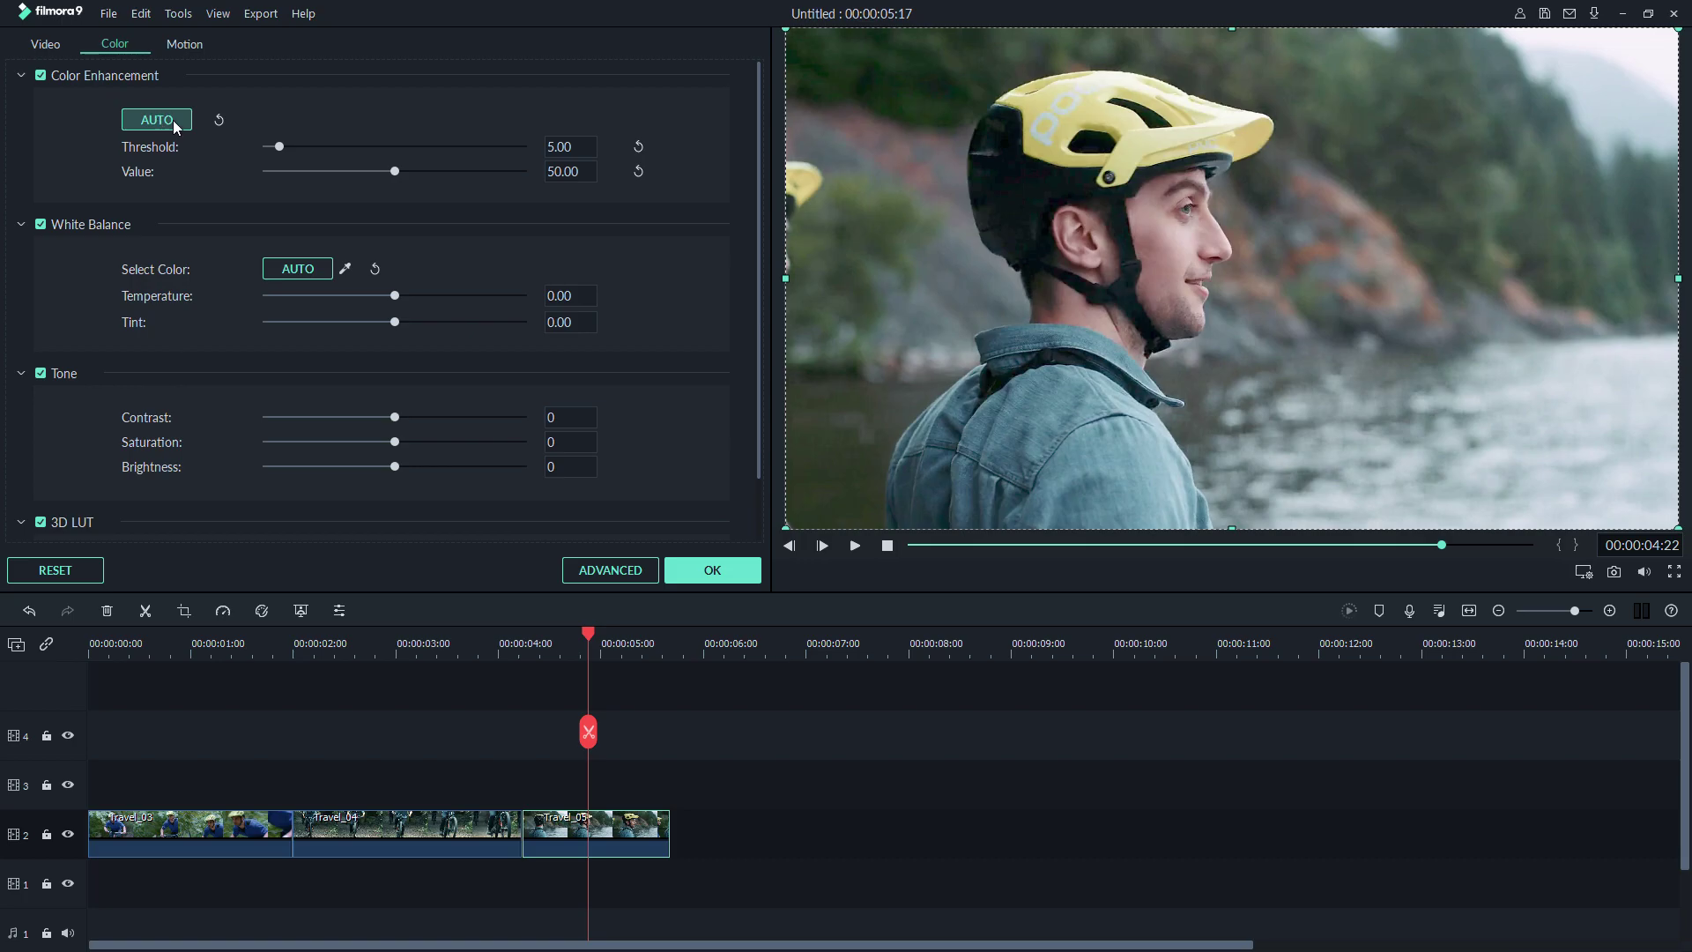
click(220, 119)
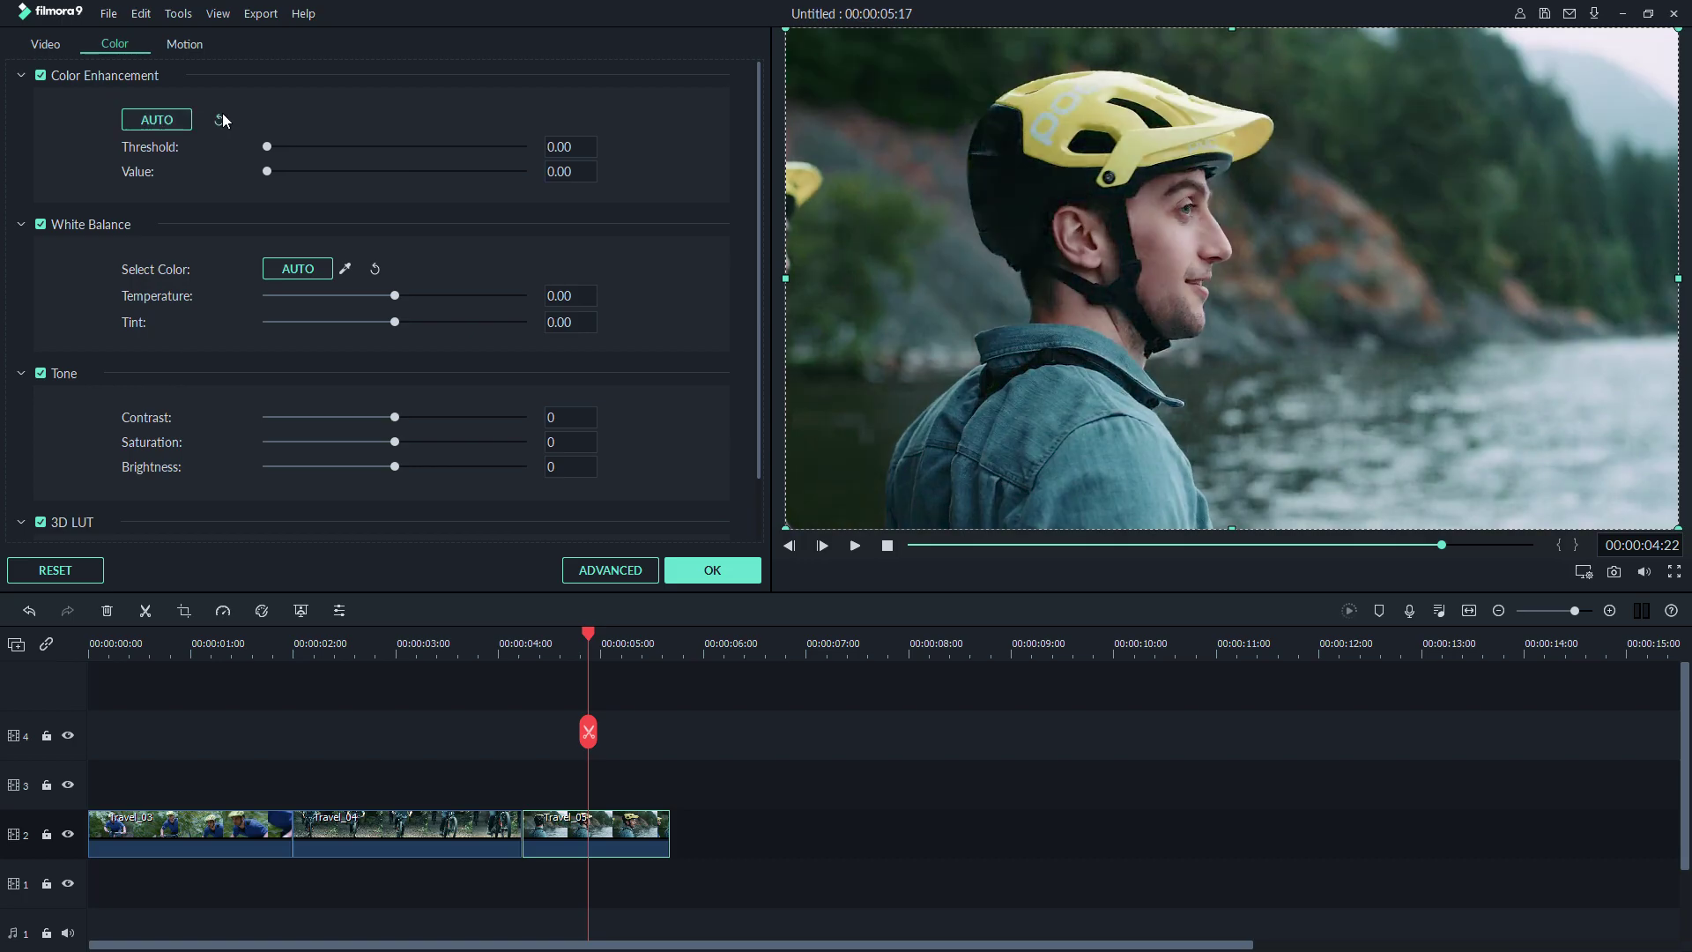
drag(267, 147, 376, 146)
click(181, 120)
click(218, 119)
drag(270, 169, 239, 134)
click(221, 121)
Try automatic white balance on the clip and reset its temperature and tint
drag(756, 192, 746, 264)
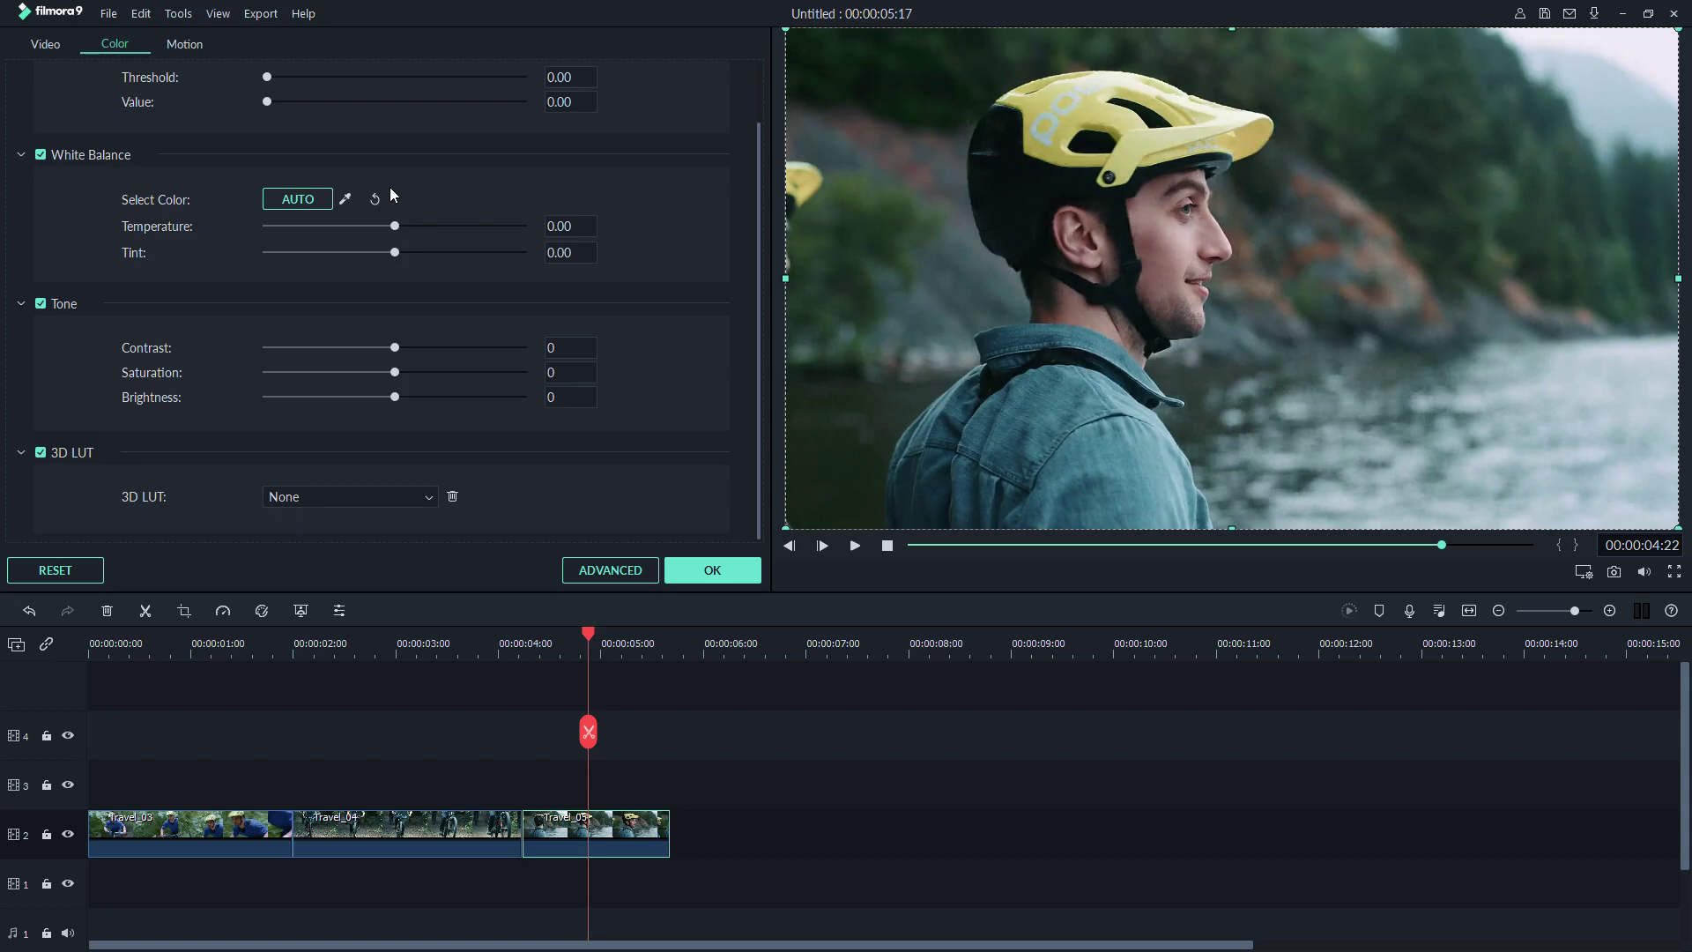
click(300, 200)
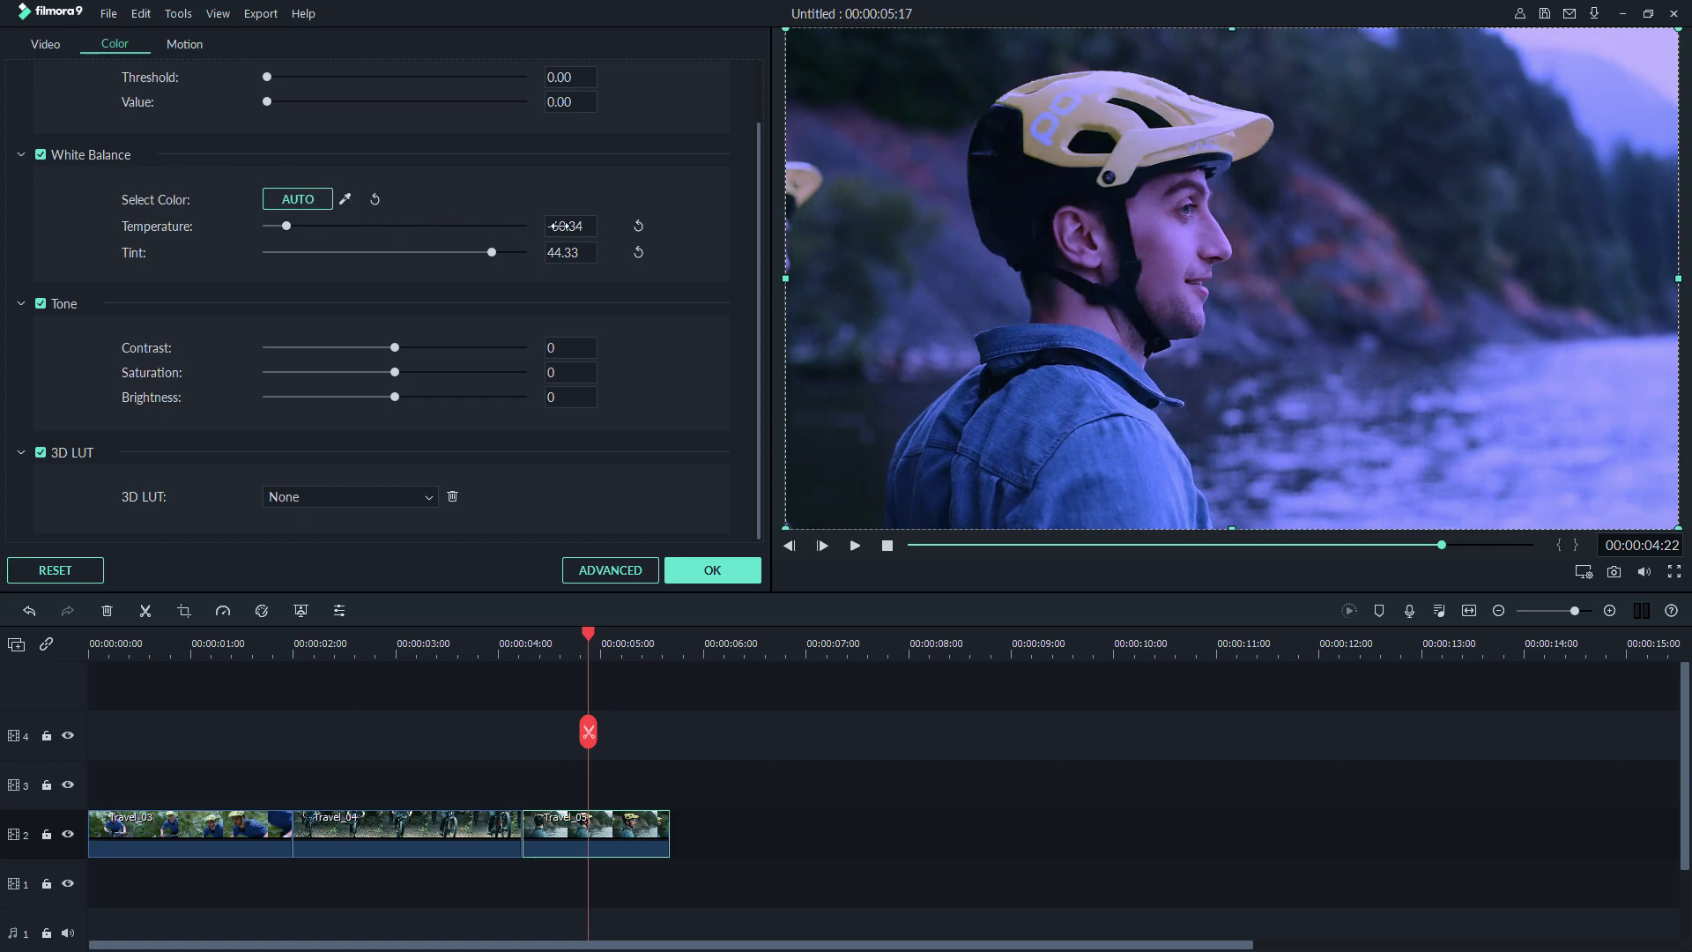
click(638, 226)
click(638, 252)
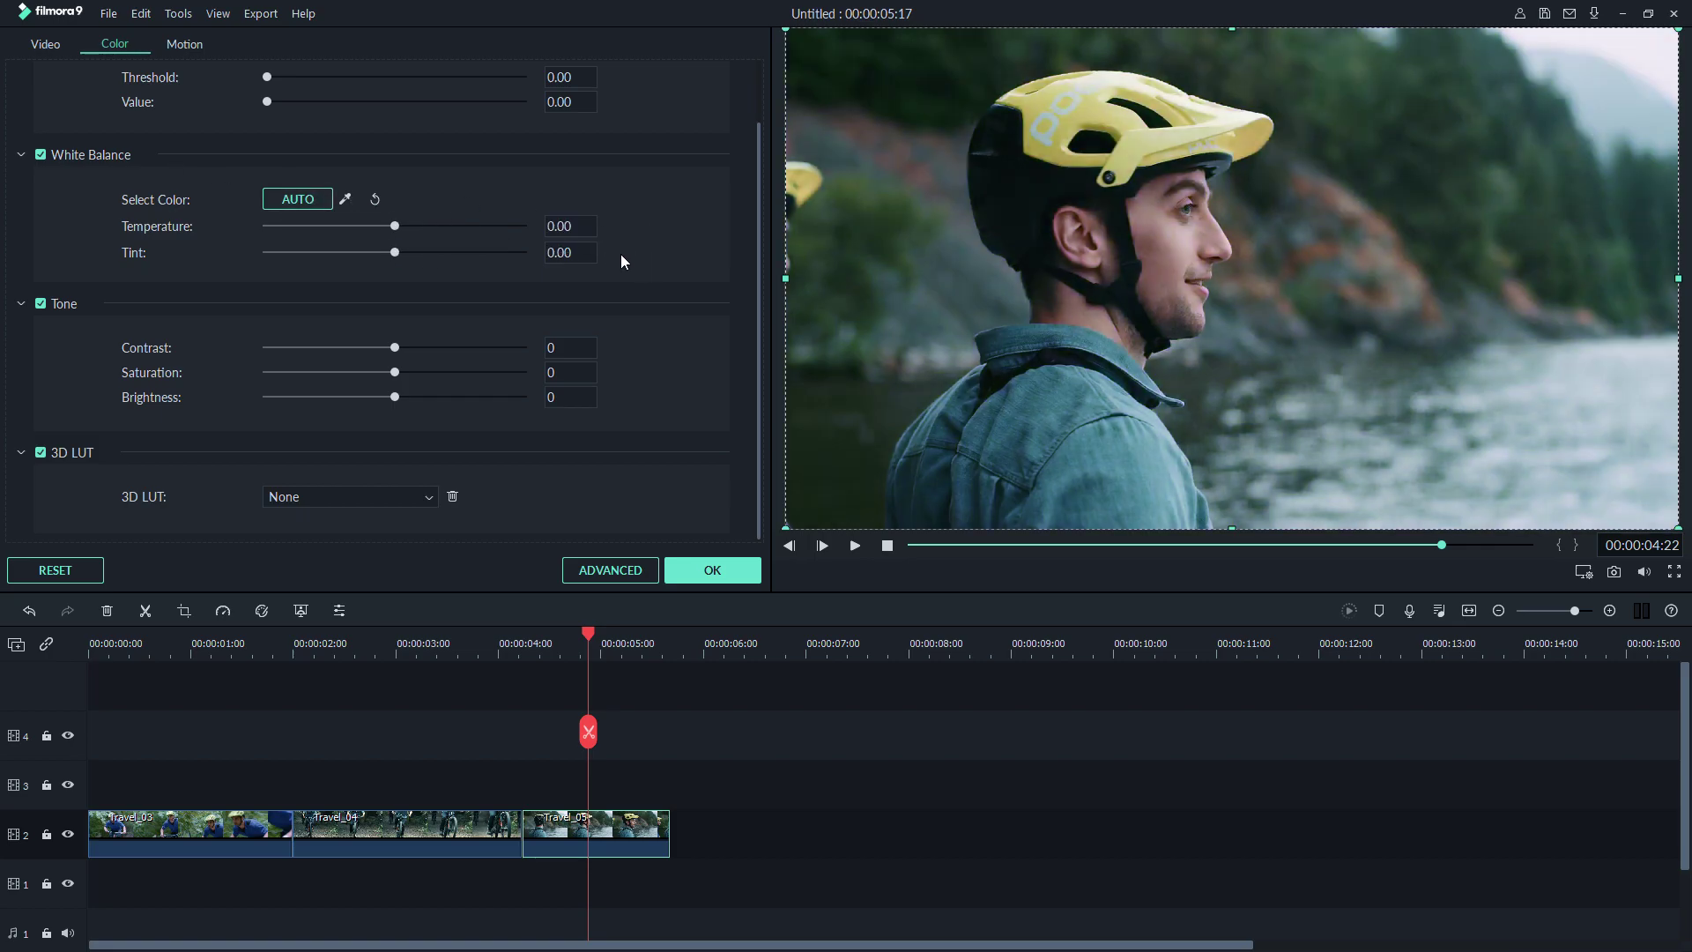
Sample the white balance color from the helmet and adjust the temperature to about 0.98 and tint to about 9.01
click(347, 199)
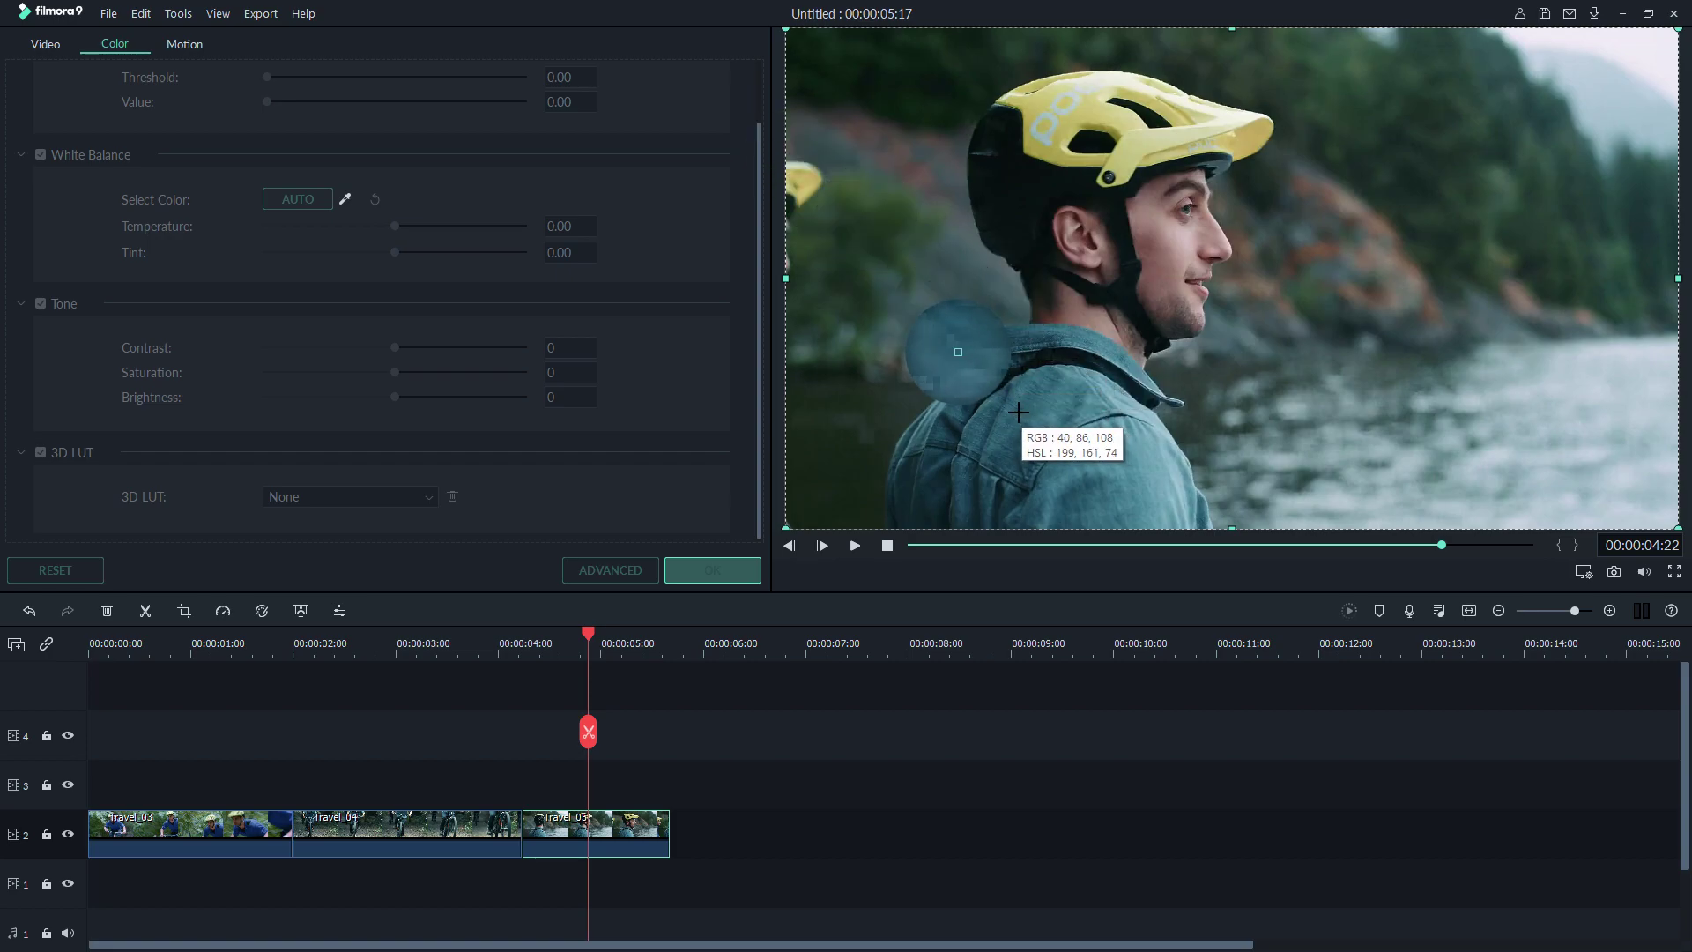
click(1034, 135)
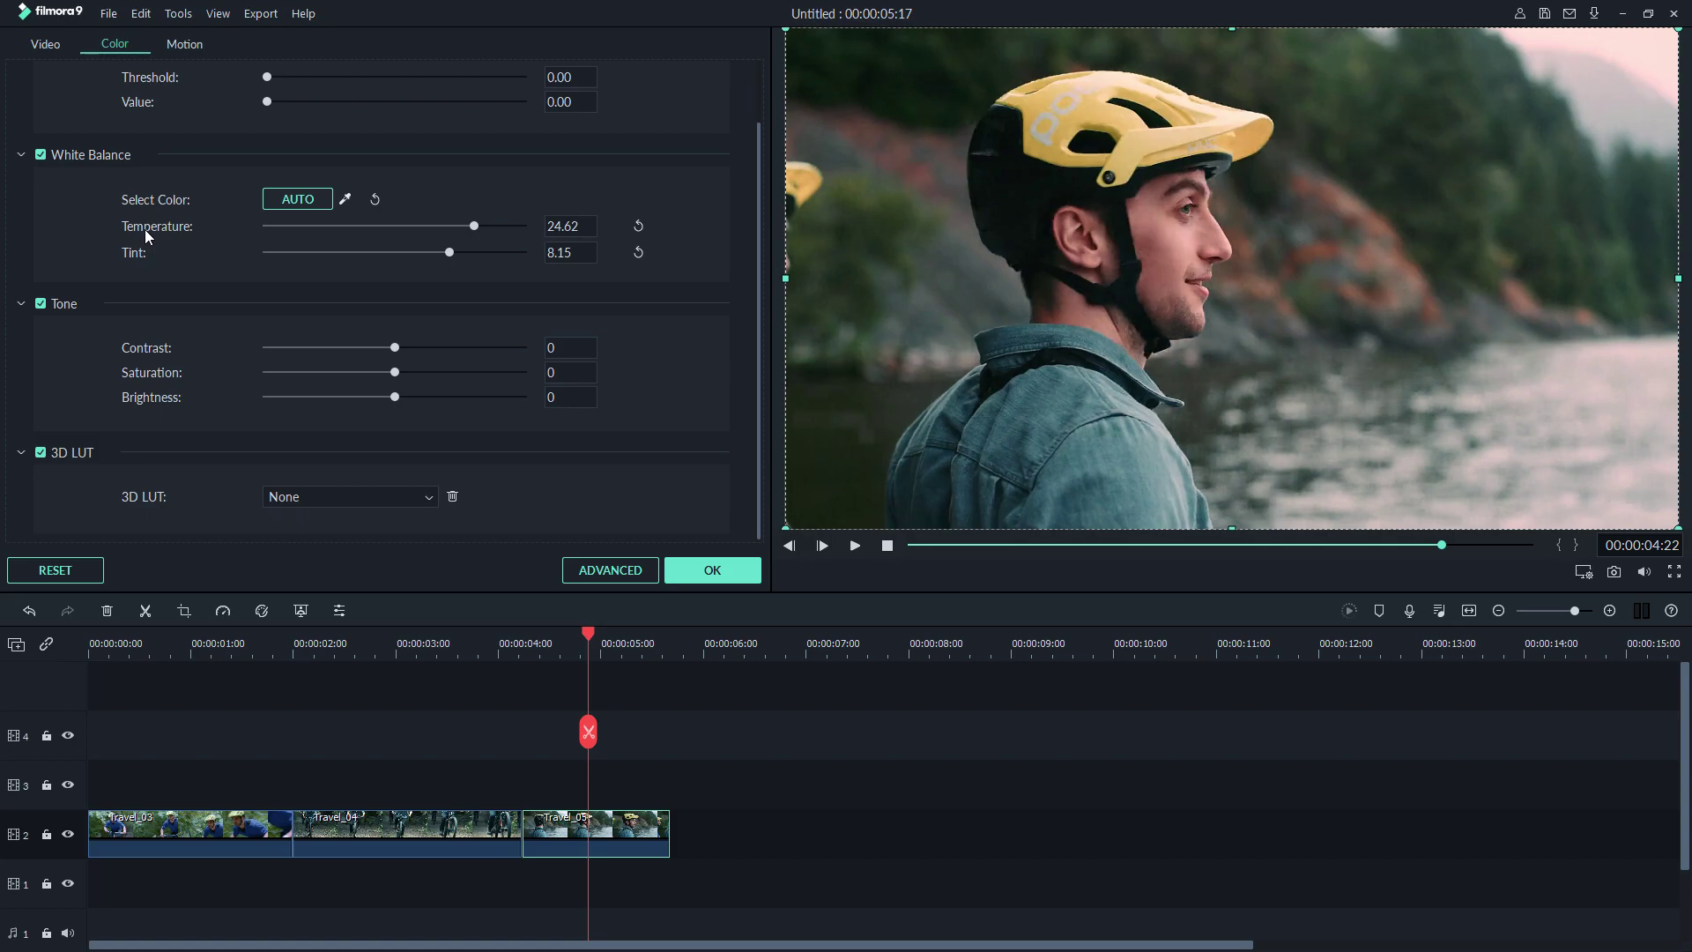
drag(466, 226, 419, 241)
mouse_move(446, 253)
mouse_down()
mouse_move(346, 252)
mouse_move(490, 256)
mouse_move(425, 249)
mouse_move(454, 257)
mouse_up()
mouse_move(455, 256)
mouse_down()
mouse_move(483, 251)
mouse_move(426, 247)
mouse_move(452, 250)
mouse_up()
Try out the clip's tone adjustments, leaving contrast at 1 and both saturation and brightness at 0
drag(398, 349, 430, 349)
drag(425, 347, 261, 341)
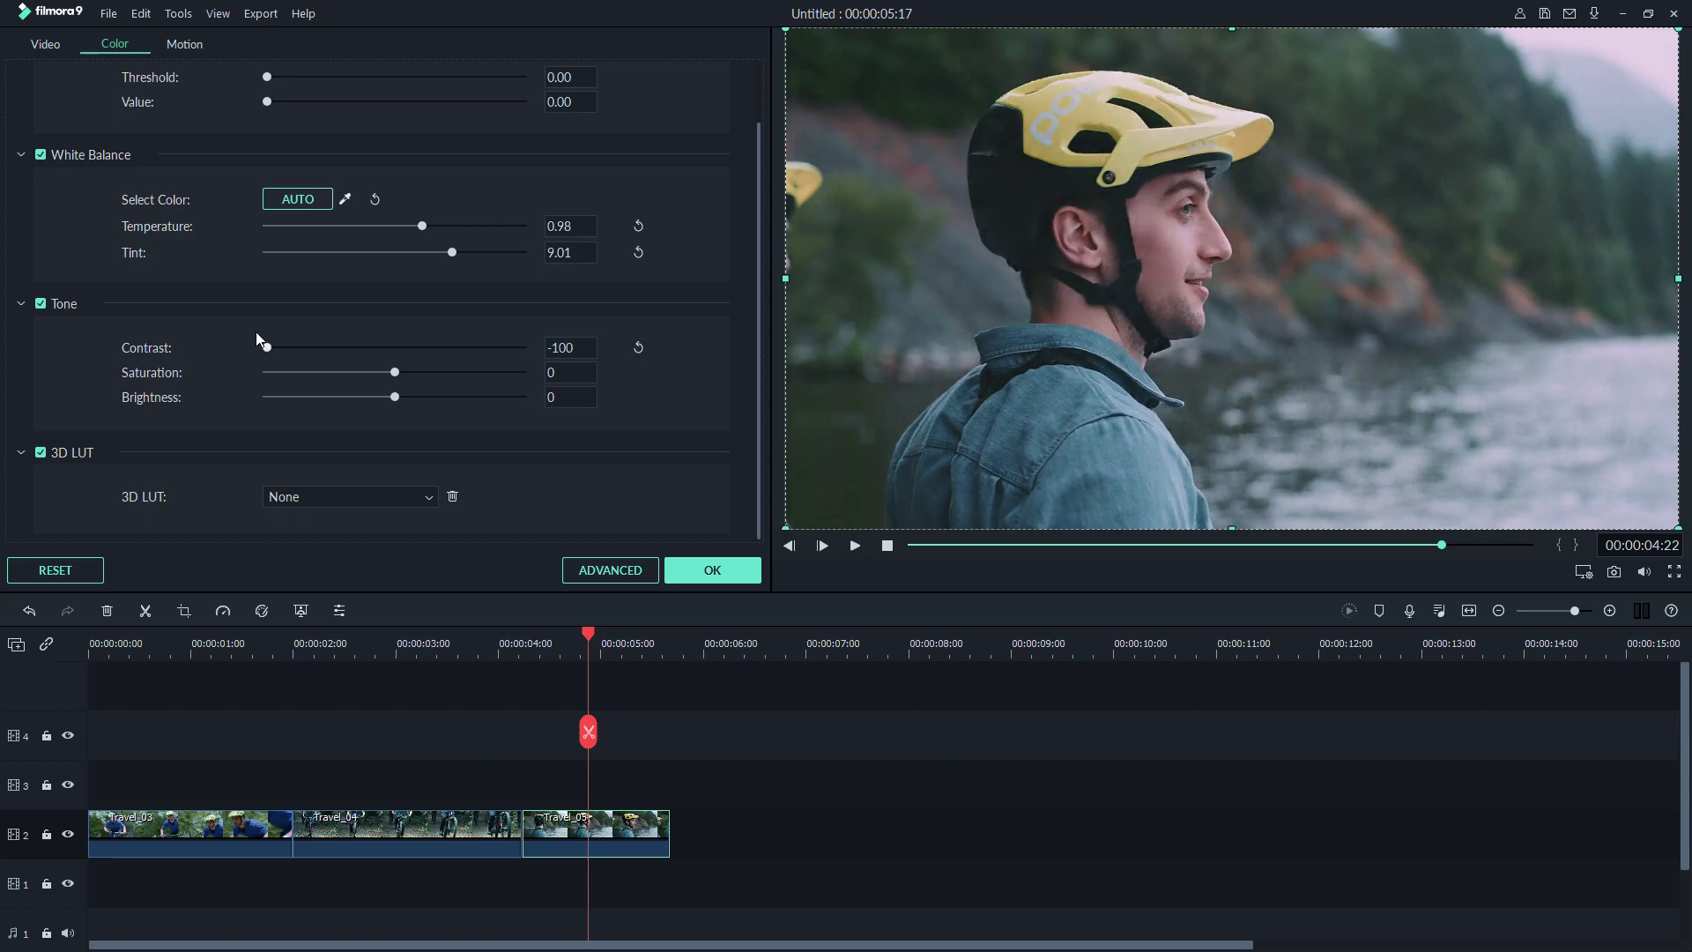
drag(268, 347, 398, 347)
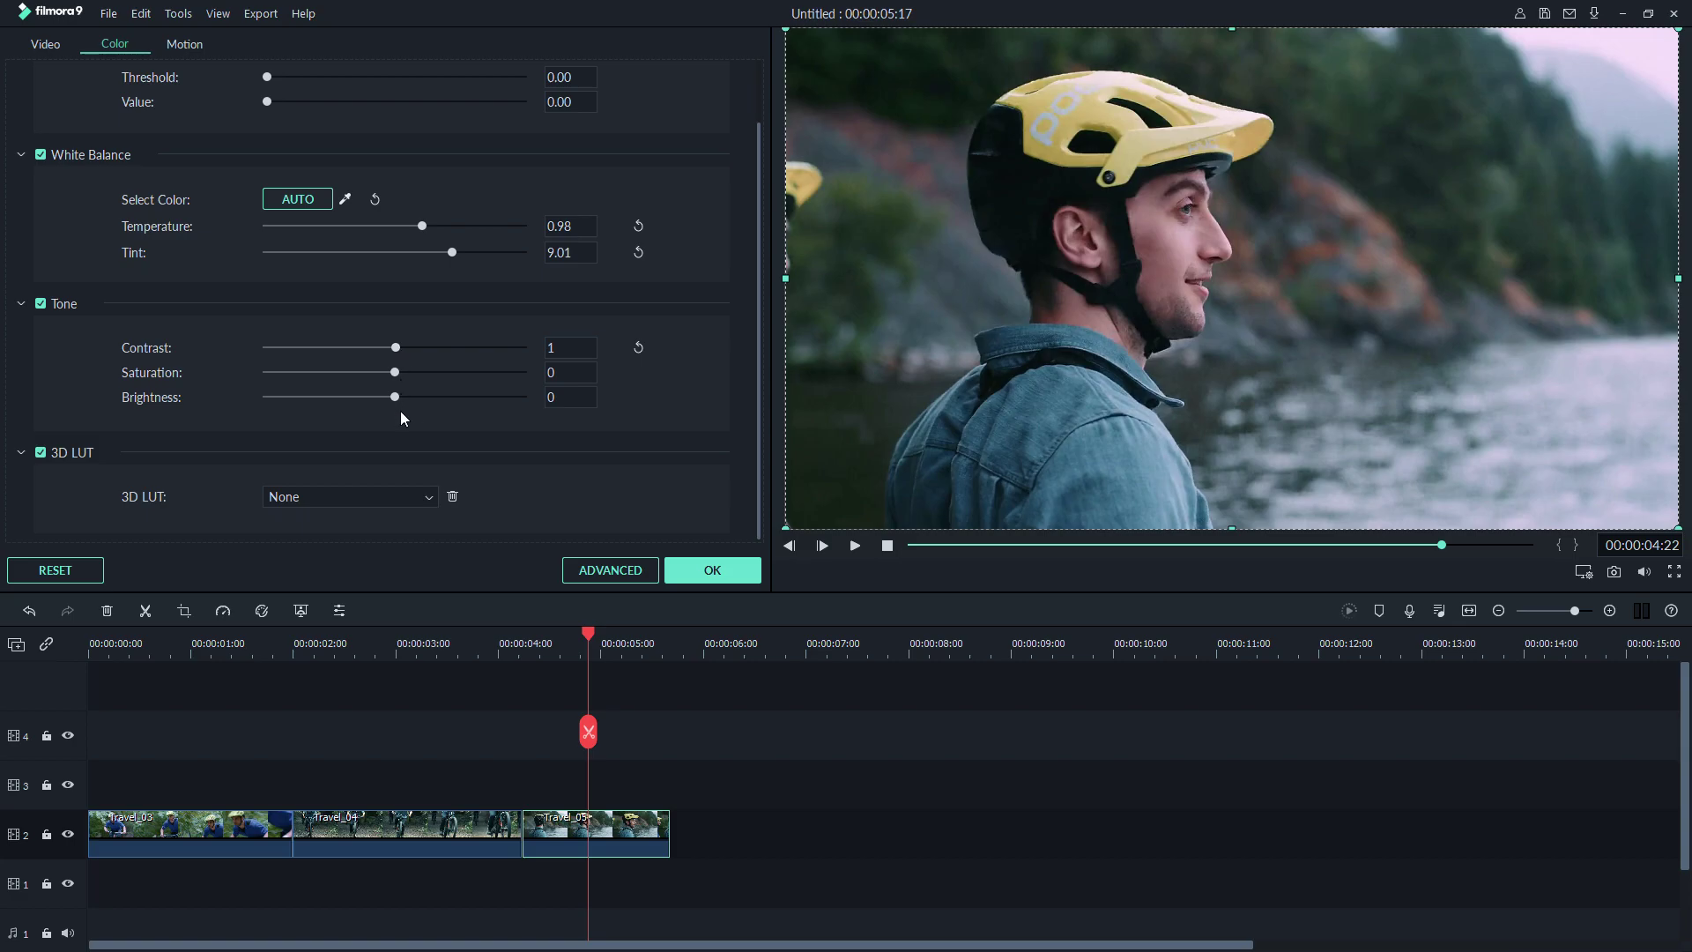
mouse_move(394, 372)
mouse_down()
mouse_move(356, 373)
mouse_move(396, 378)
mouse_up()
mouse_move(397, 379)
mouse_down()
mouse_move(335, 369)
mouse_move(395, 374)
mouse_up()
mouse_move(396, 403)
mouse_down()
mouse_move(343, 401)
mouse_move(388, 395)
mouse_move(360, 401)
mouse_move(400, 413)
mouse_up()
click(395, 399)
Apply the Harry Potter 3D LUT to the clip and set the white balance tint to about 12.76
click(413, 498)
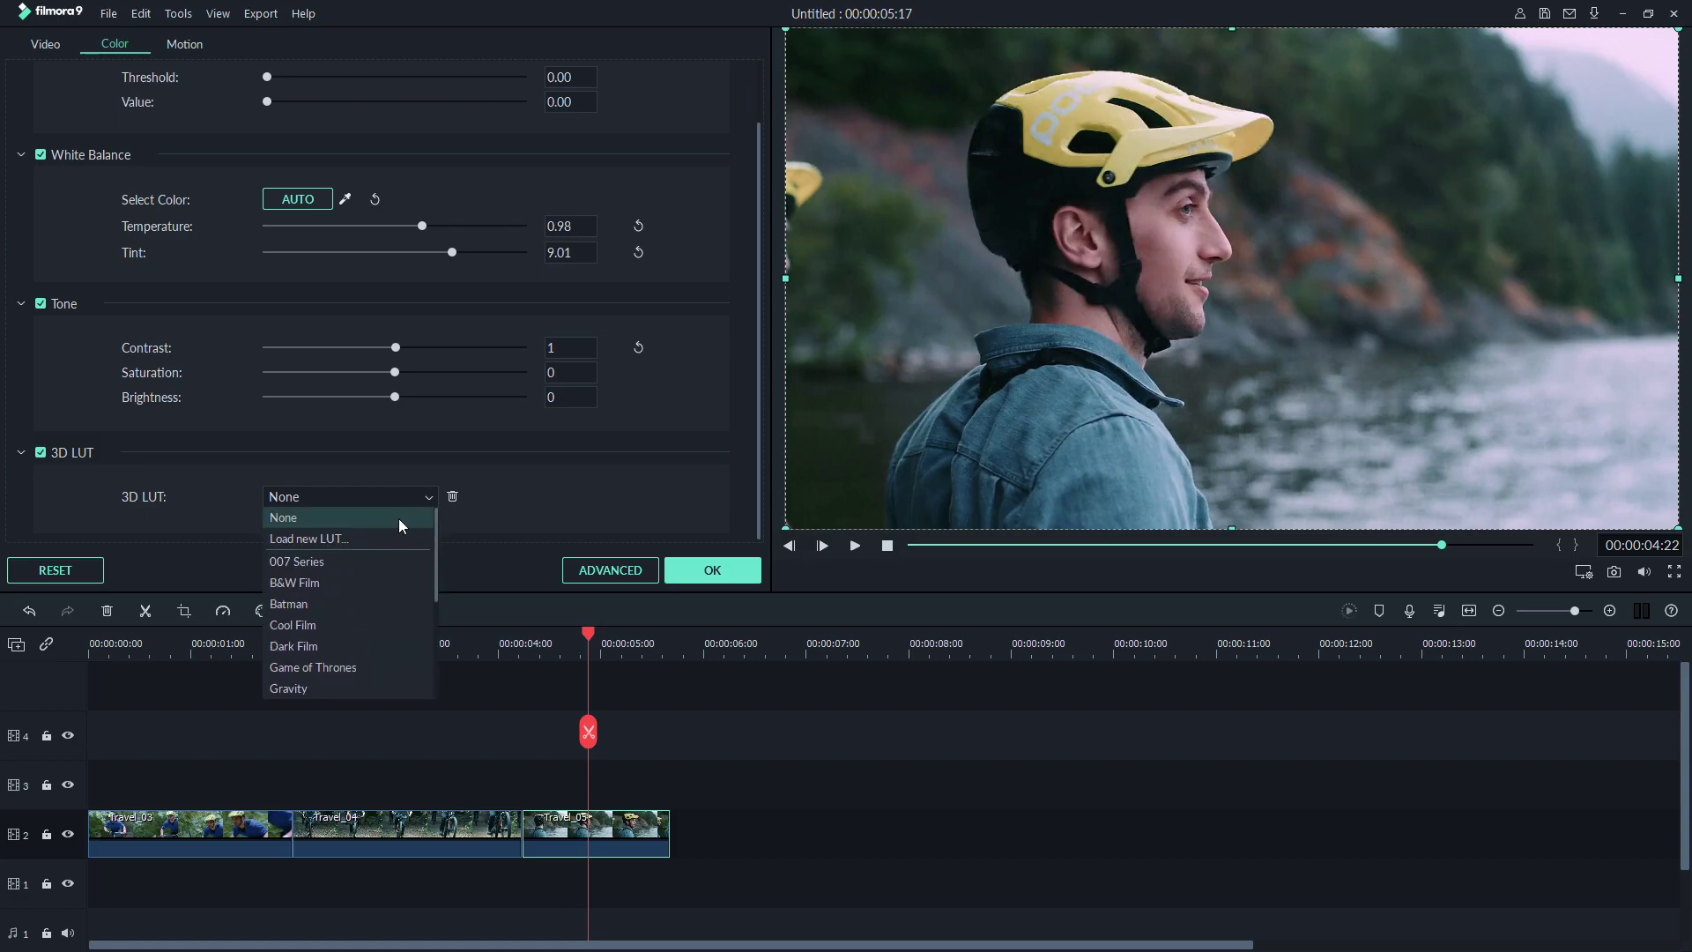
mouse_move(435, 570)
mouse_down()
mouse_move(432, 643)
mouse_move(425, 592)
mouse_up()
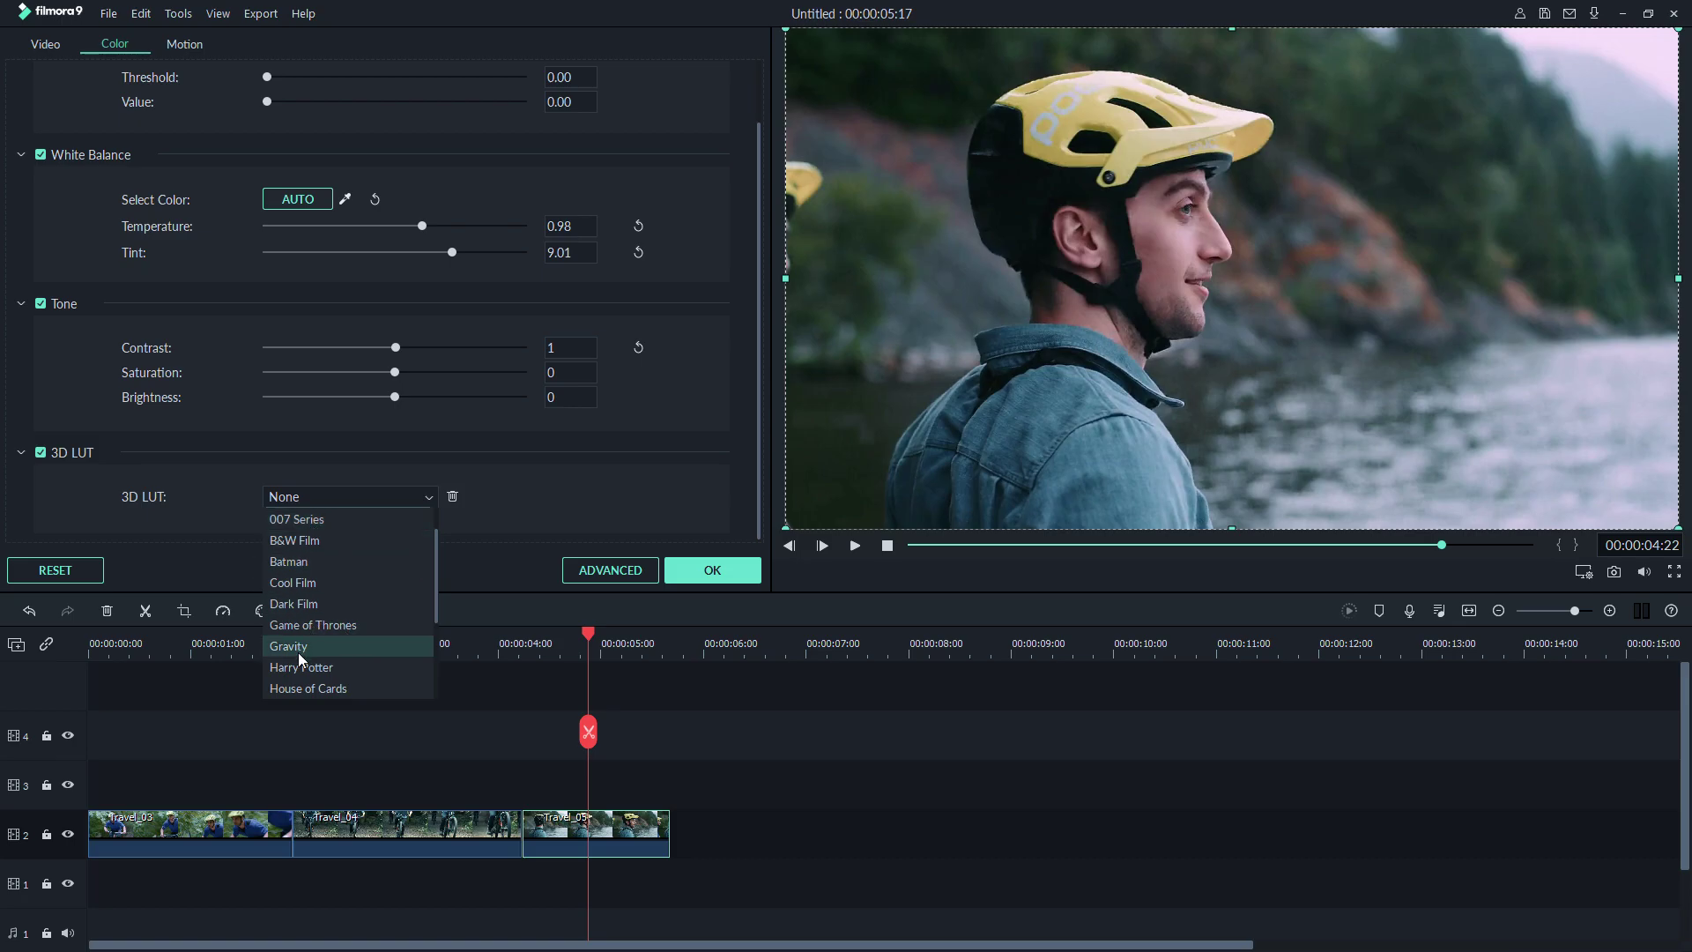
drag(435, 615, 430, 687)
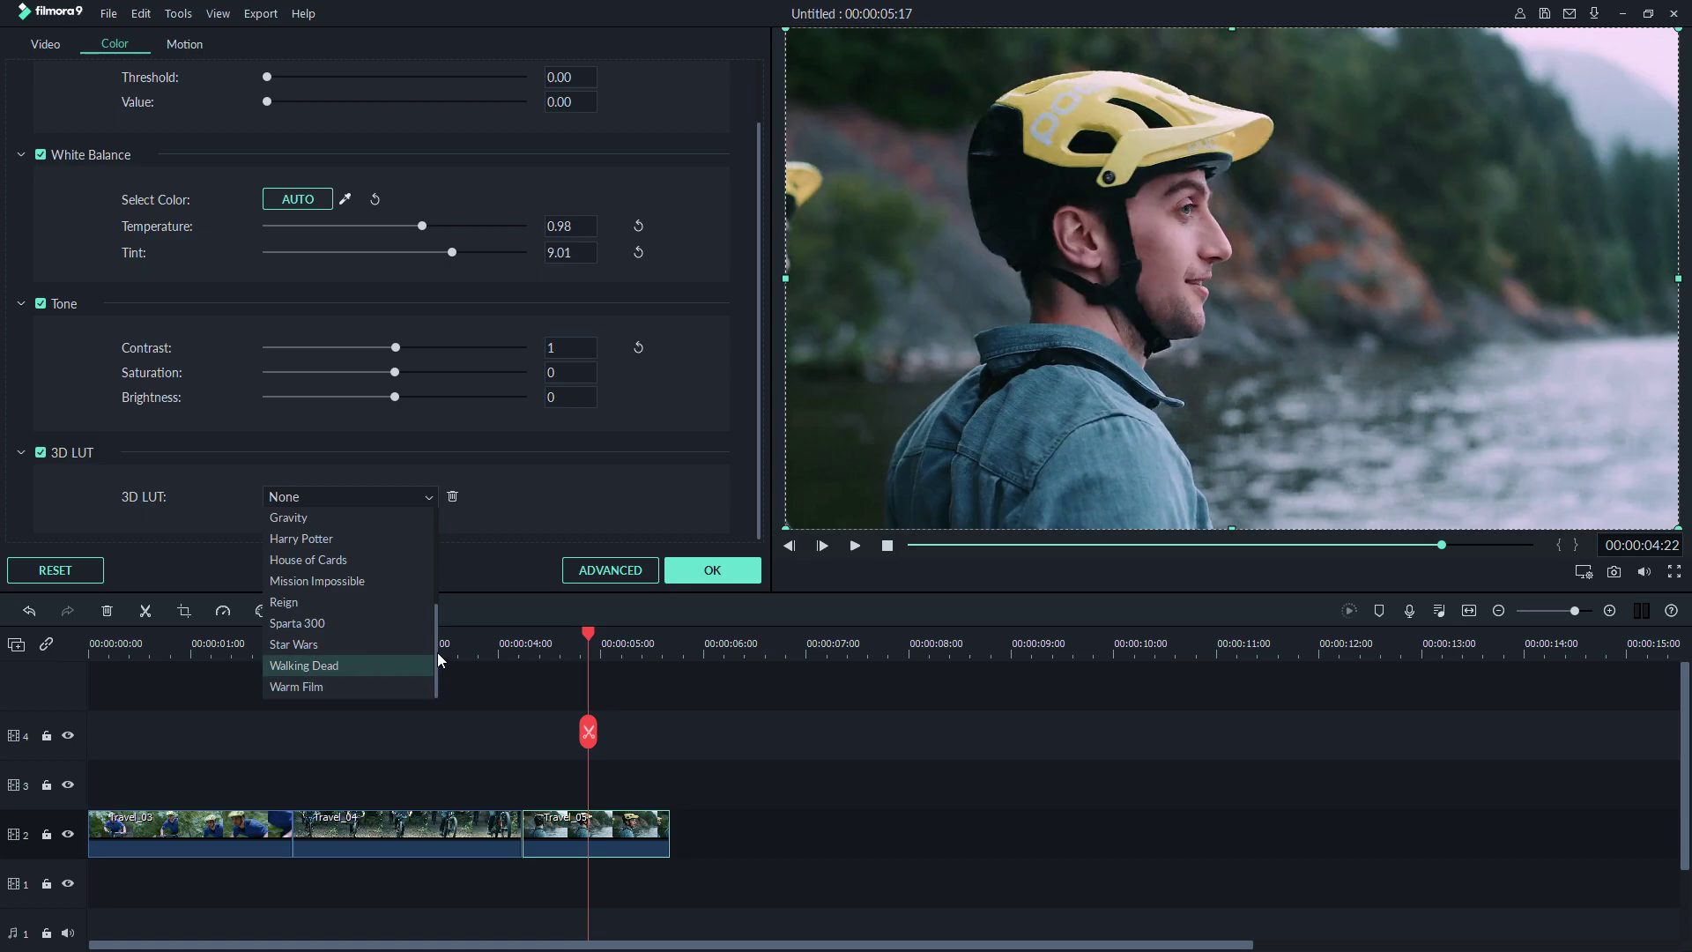
drag(434, 653, 432, 631)
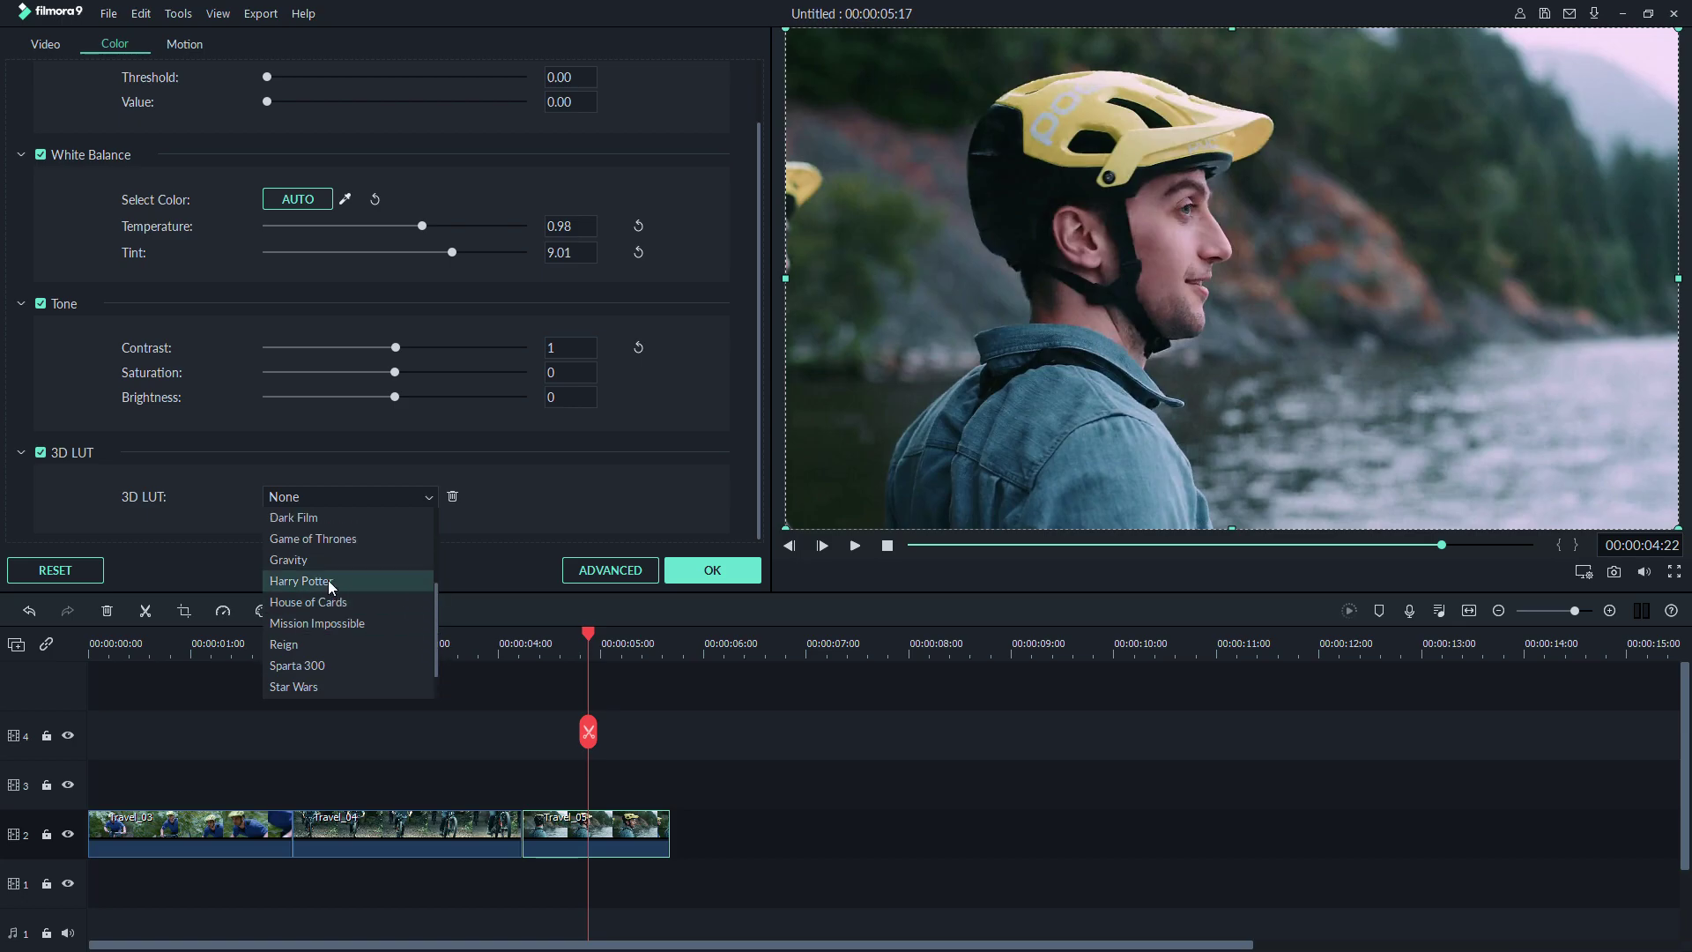
click(331, 583)
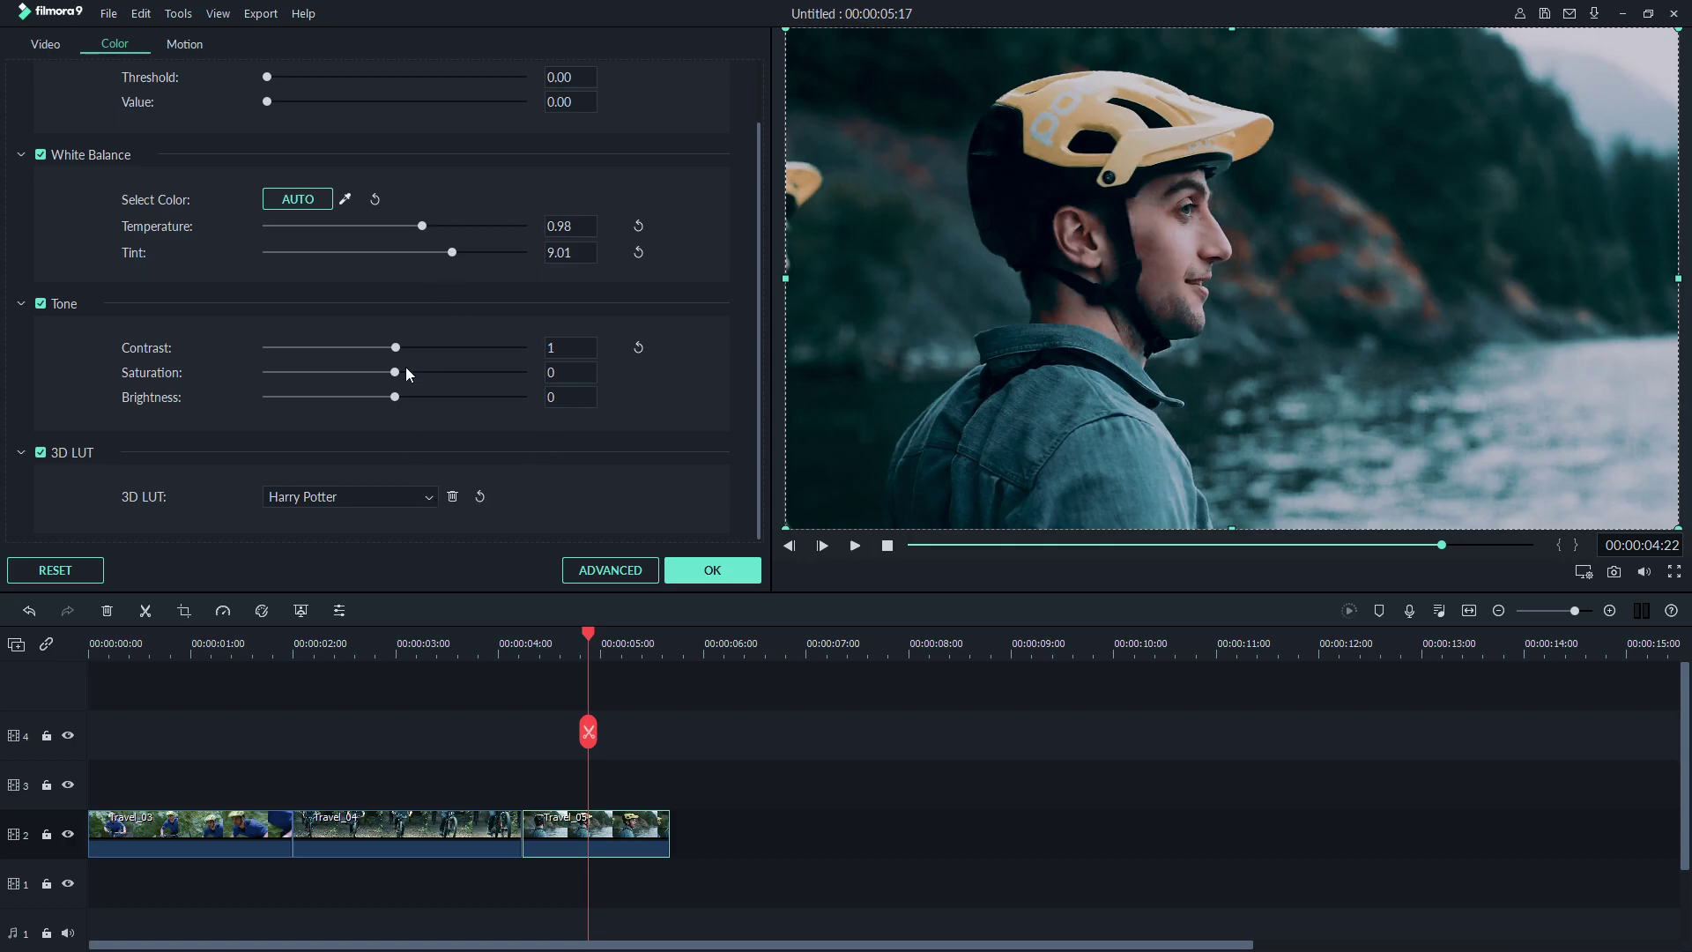
mouse_move(449, 253)
mouse_down()
mouse_move(389, 254)
mouse_move(459, 253)
mouse_up()
Load the custom LUT file DELTA - LOG.cube from the Downloads > LUT > LOG folder onto the clip
click(425, 499)
scroll(414, 532, up, 1)
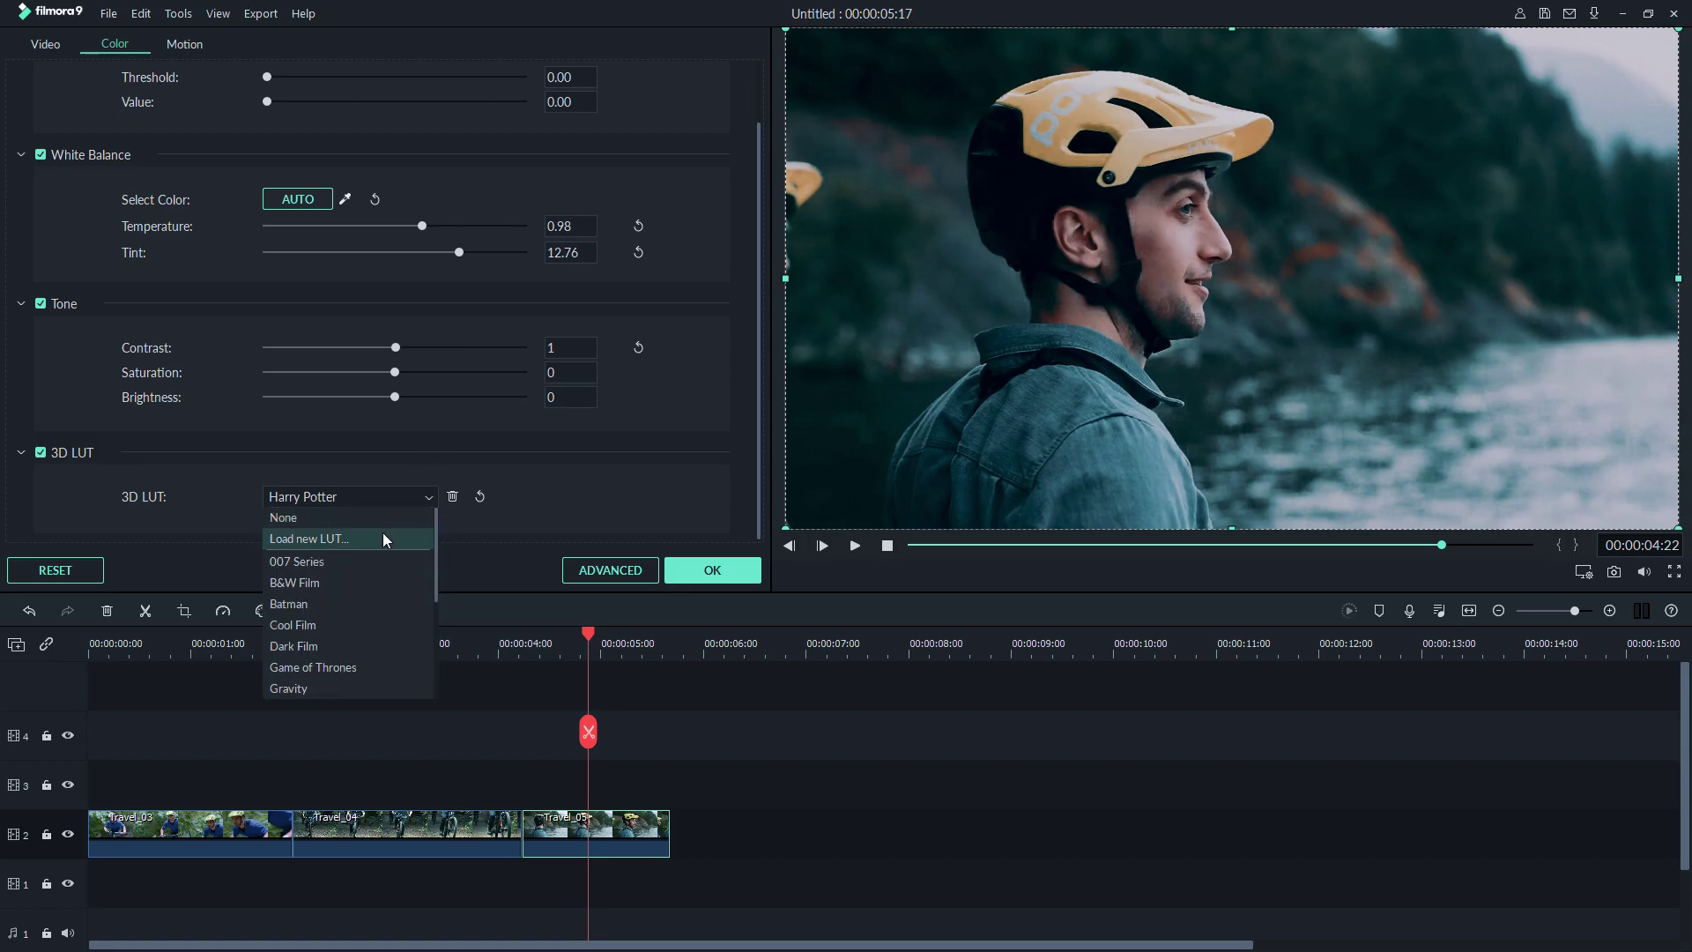
click(324, 541)
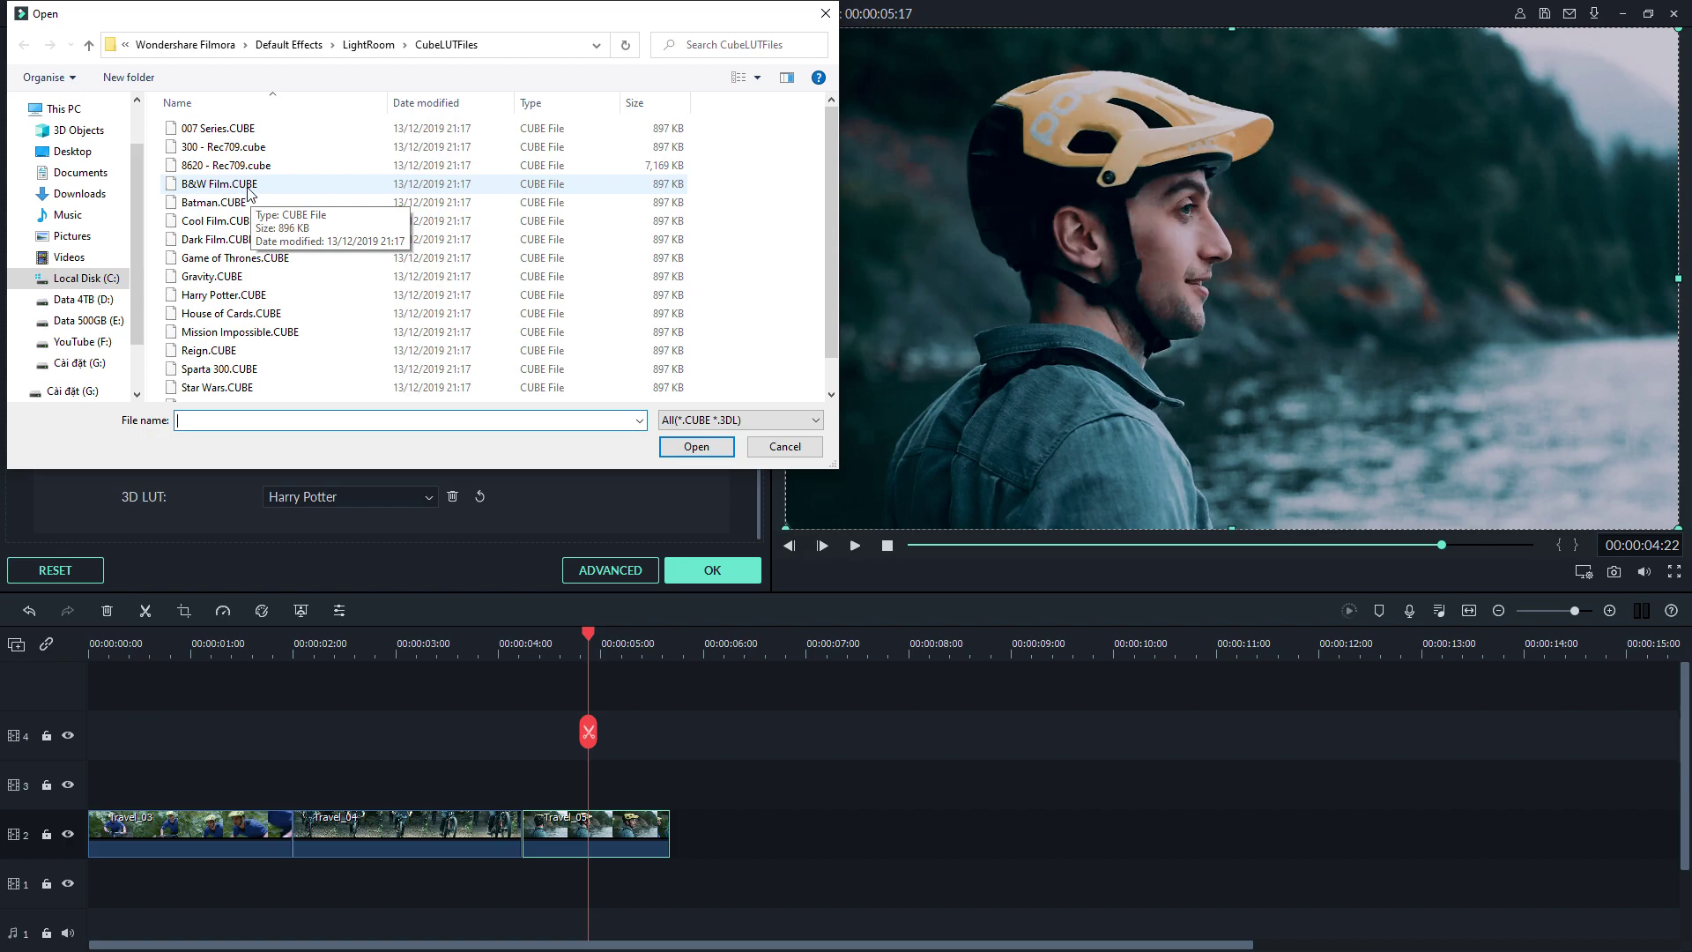
click(104, 198)
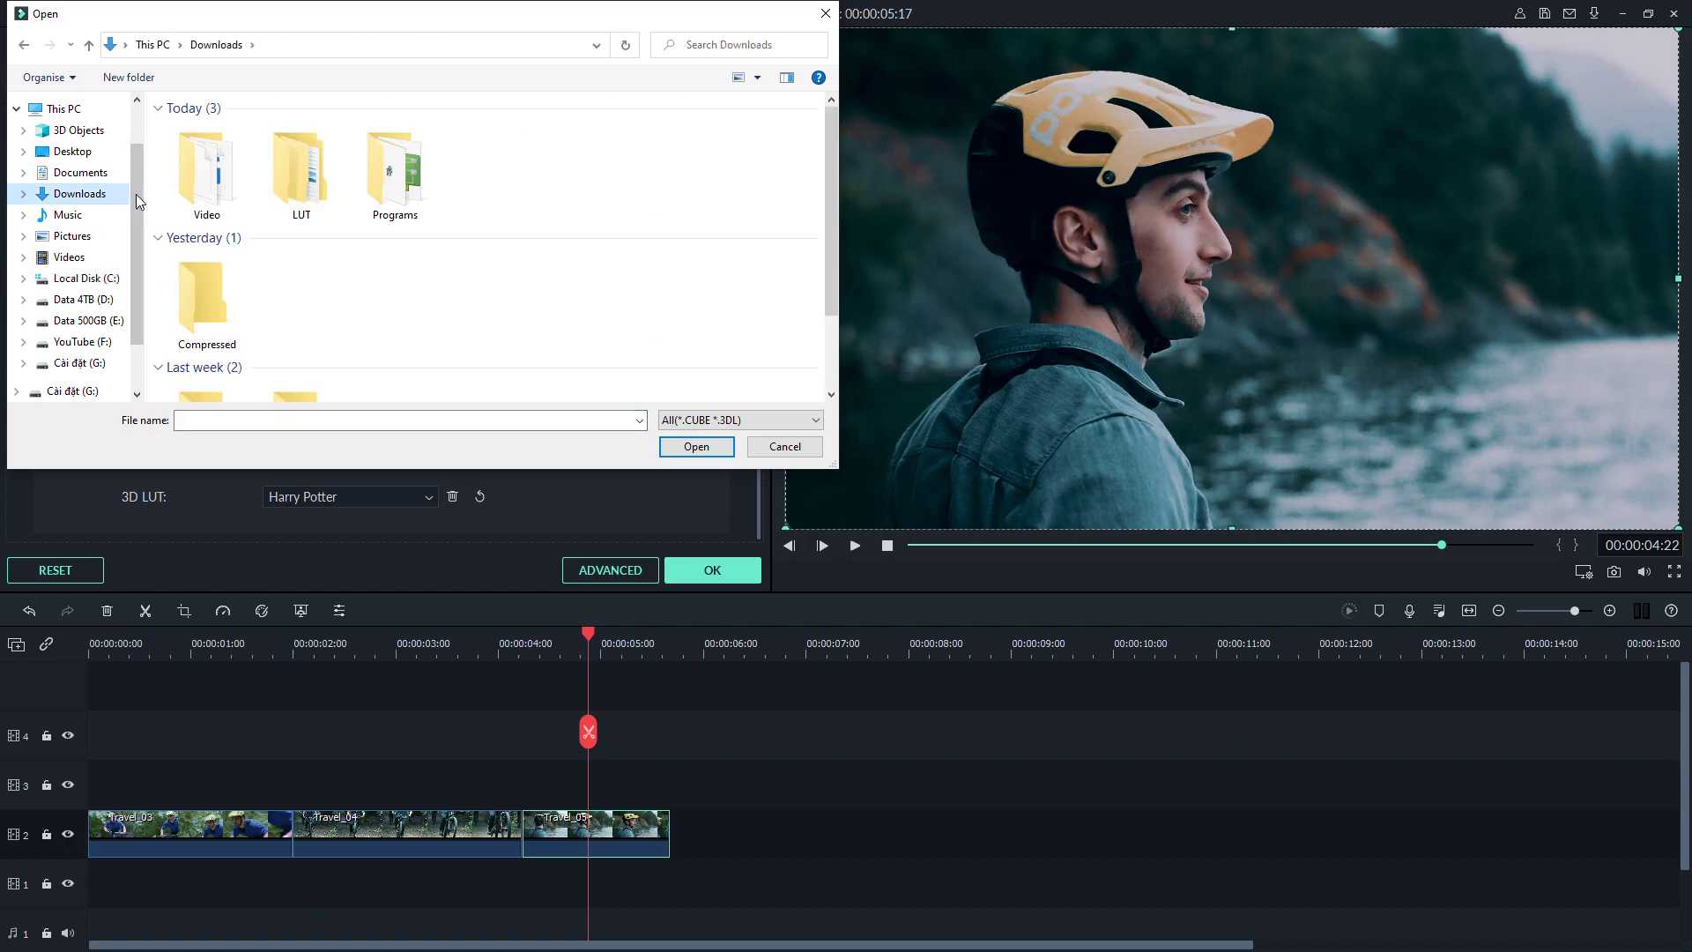
double_click(300, 176)
double_click(191, 130)
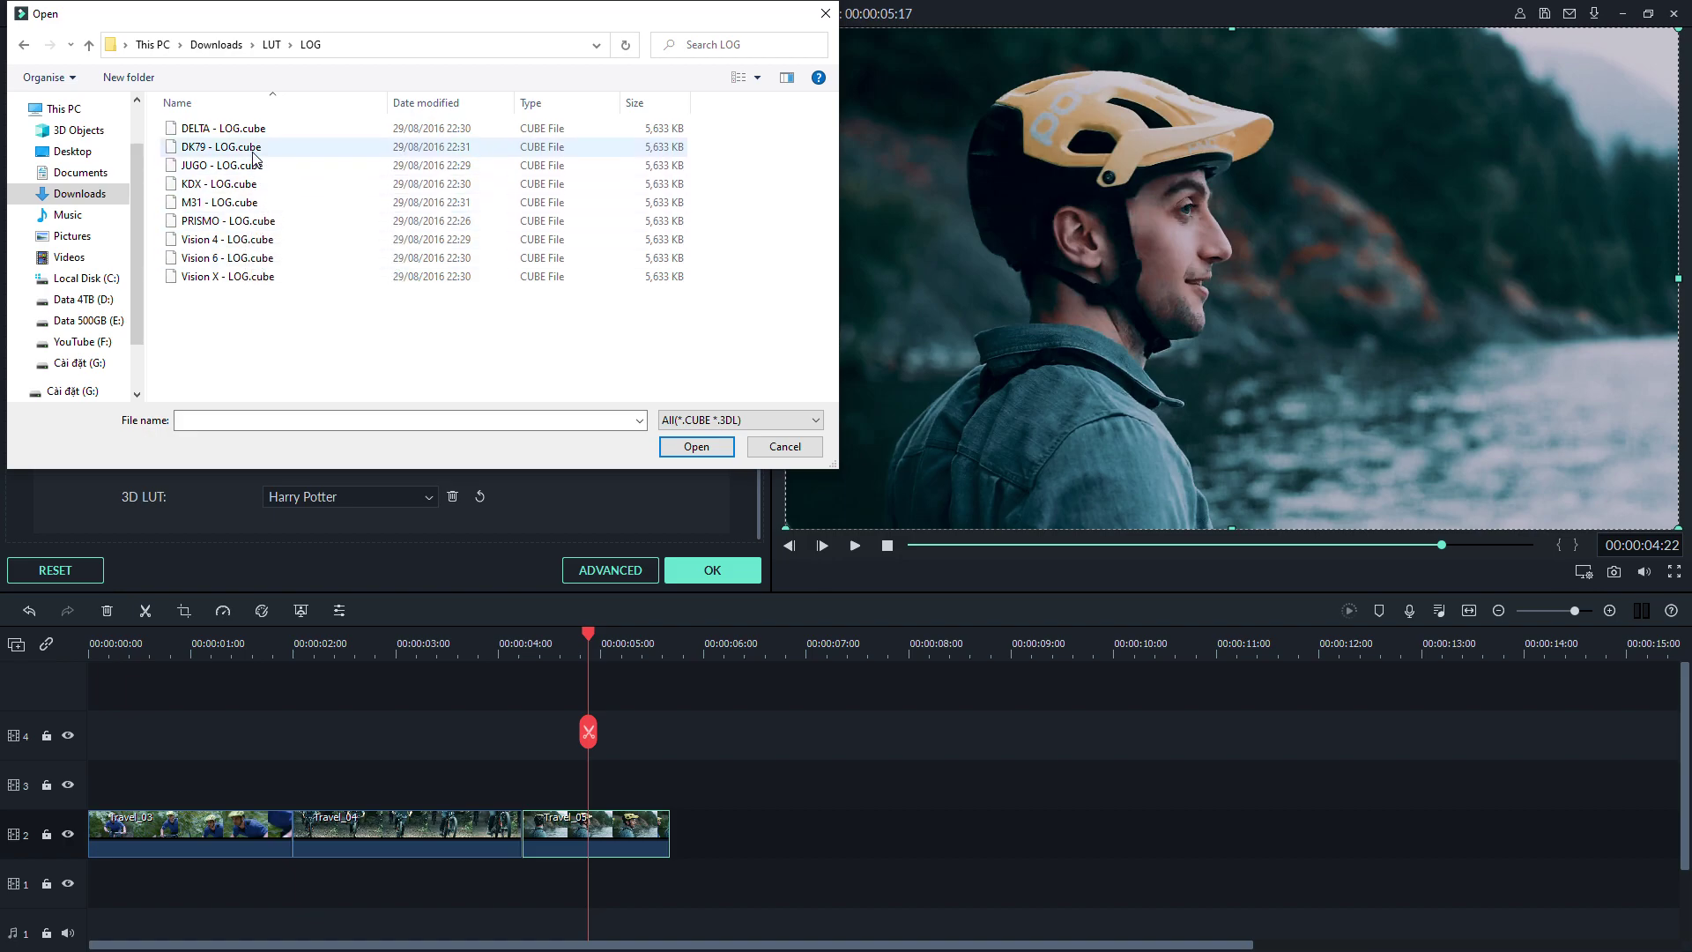
click(261, 129)
click(688, 450)
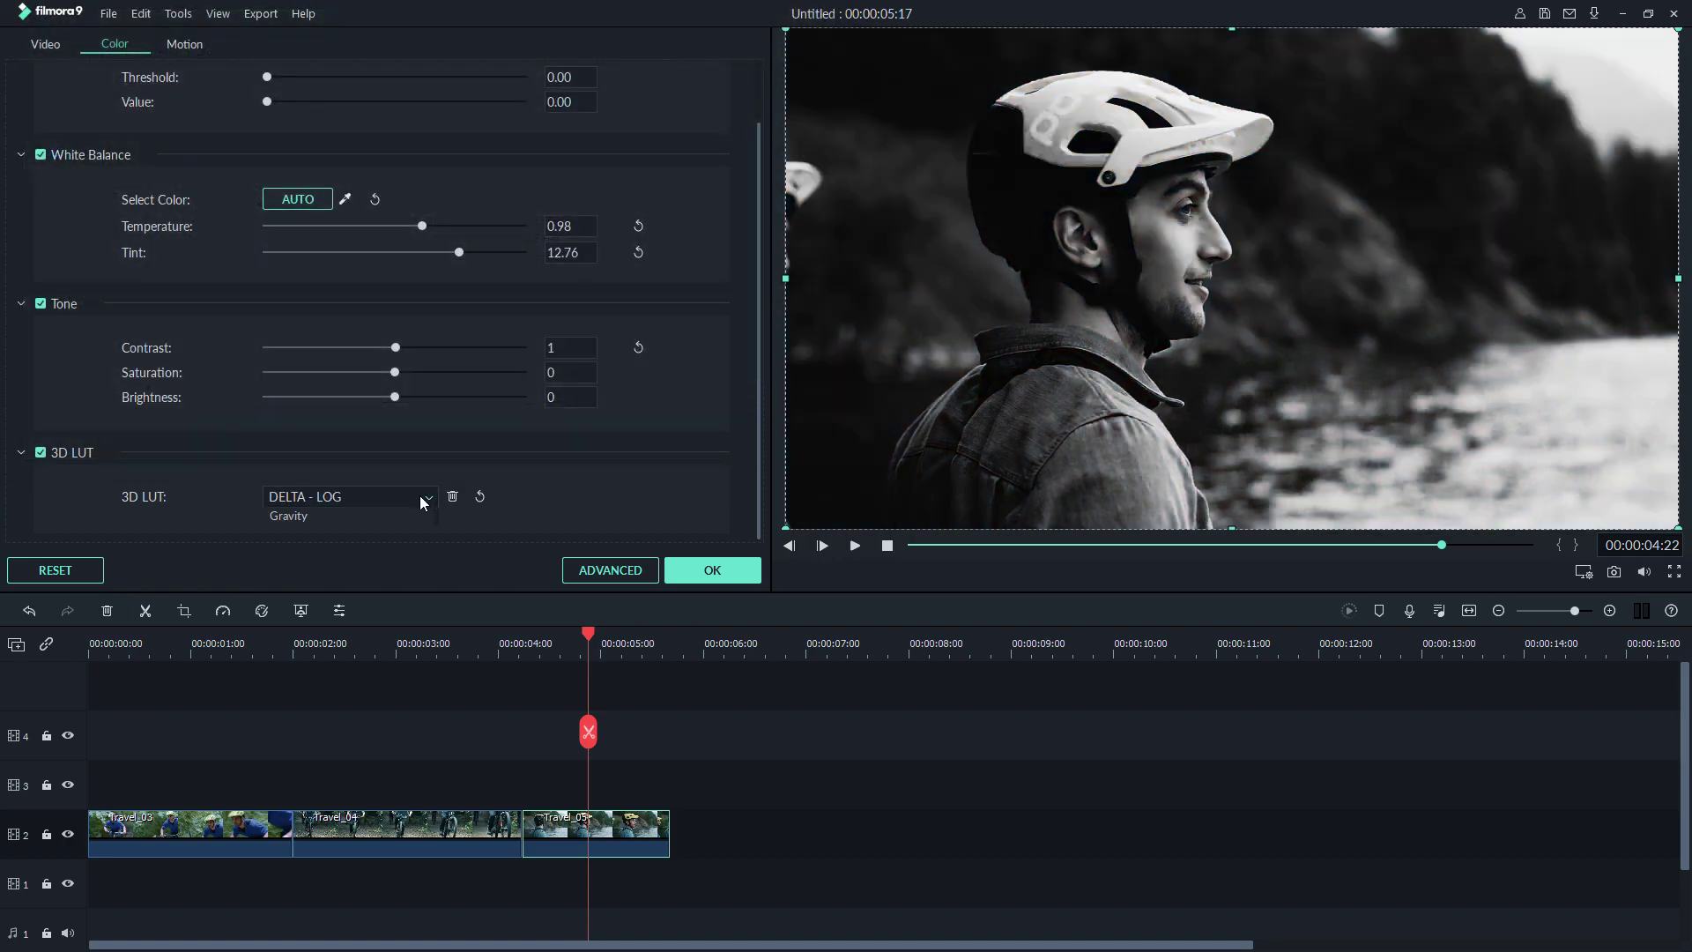
Load the custom LUT file Vision 4 - LOG.cube from the LOG folder onto the clip
click(419, 495)
scroll(352, 525, up, 5)
click(345, 539)
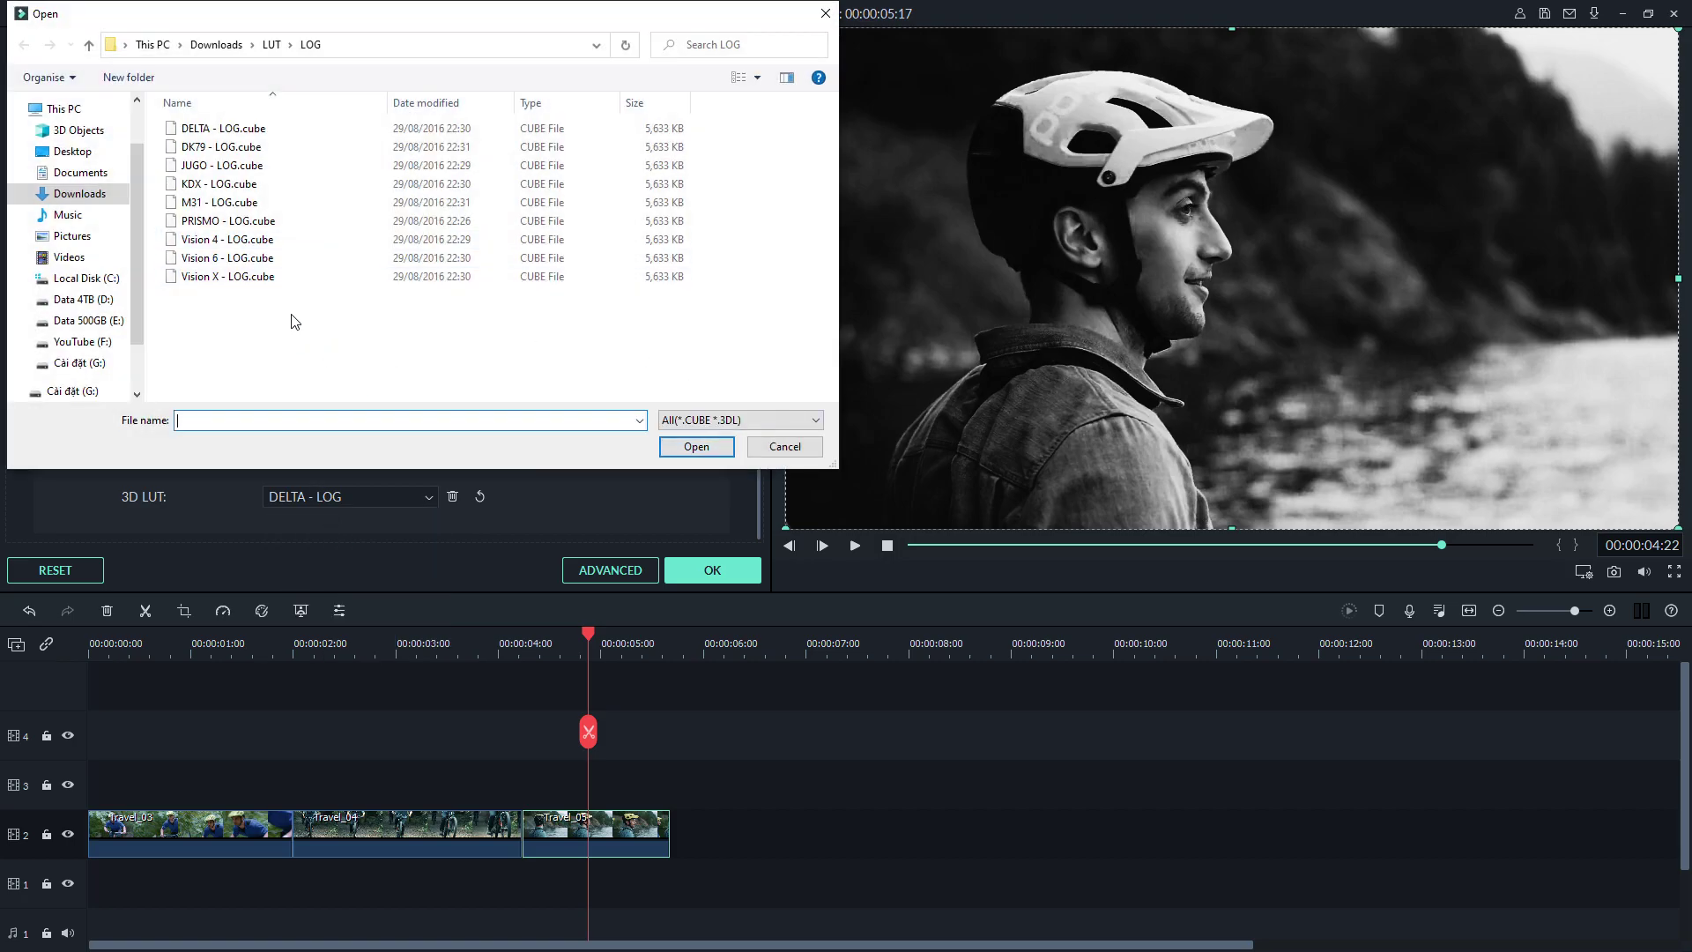
click(291, 240)
click(681, 455)
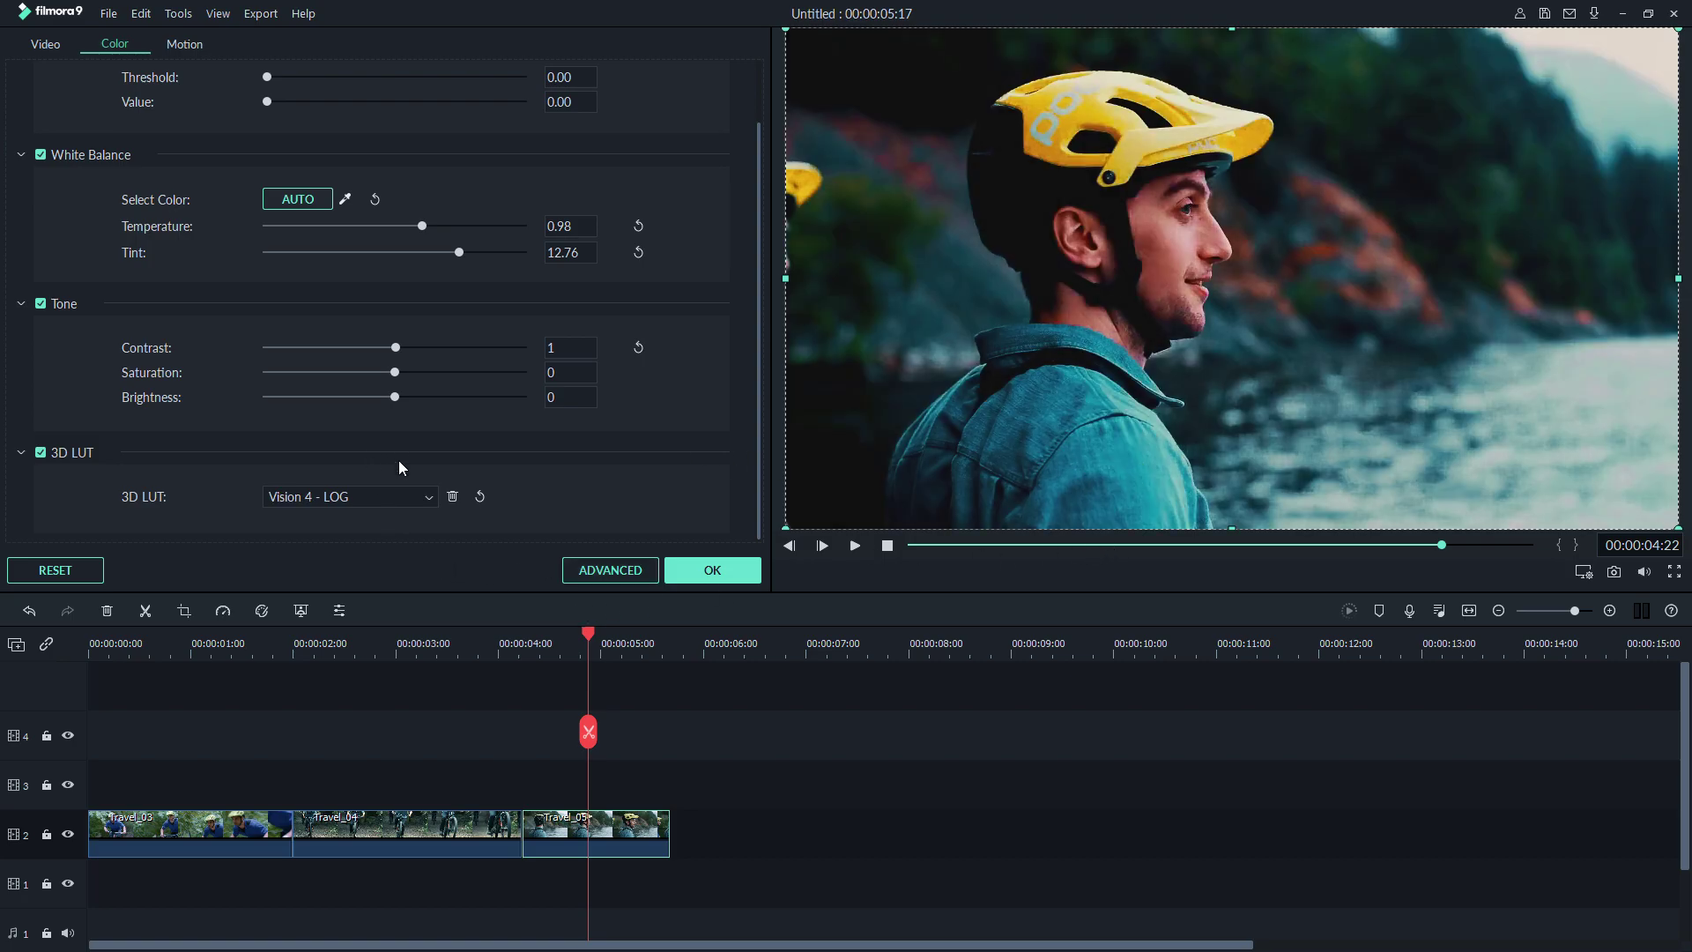
Reset the clip's white balance temperature and tint to their defaults
click(636, 226)
click(638, 251)
scroll(622, 275, up, 2)
scroll(442, 436, down, 1)
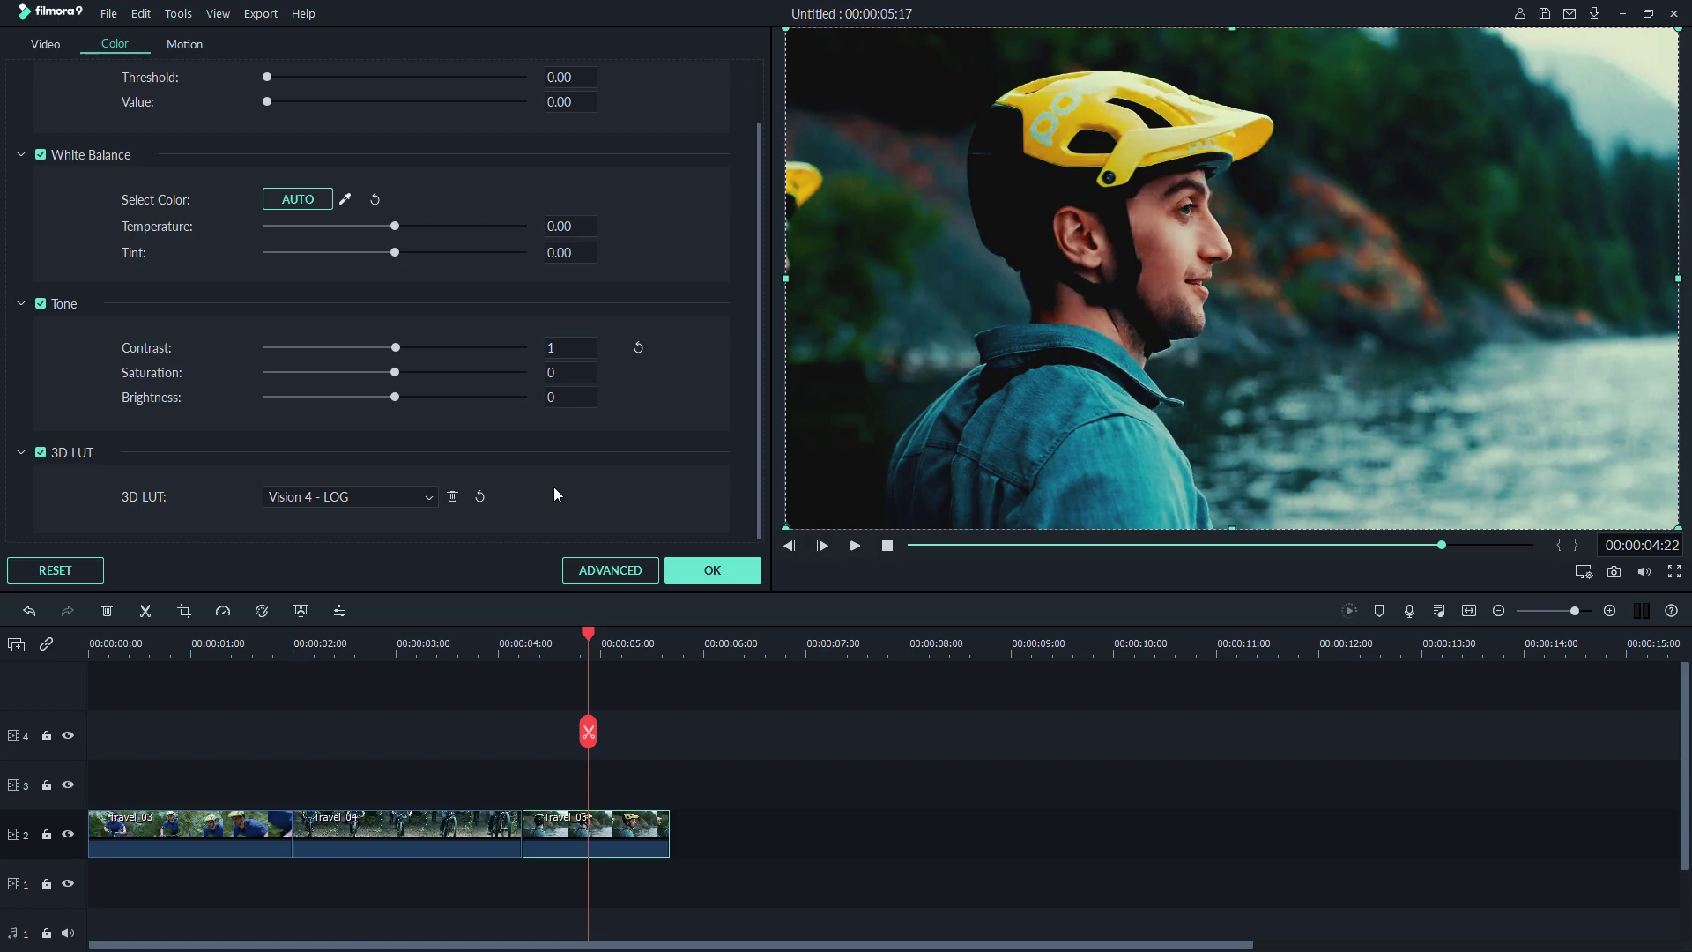
Open Advanced Color Correction and look over the clip preview, the presets and the adjustment settings
click(609, 571)
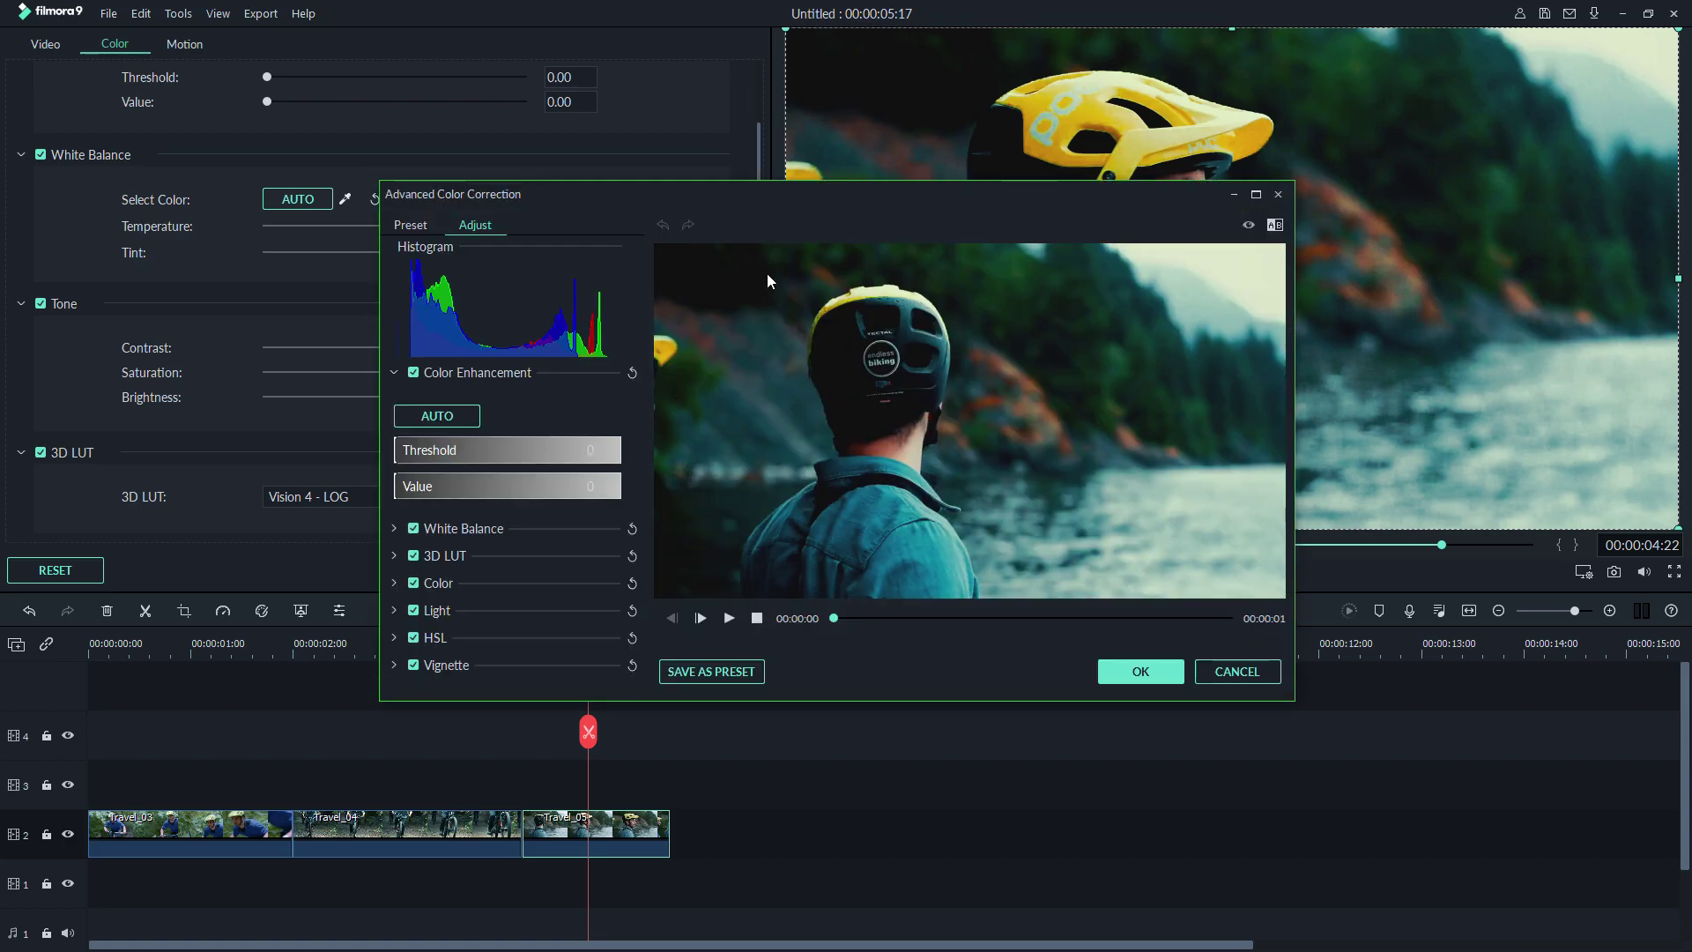
drag(841, 619, 895, 619)
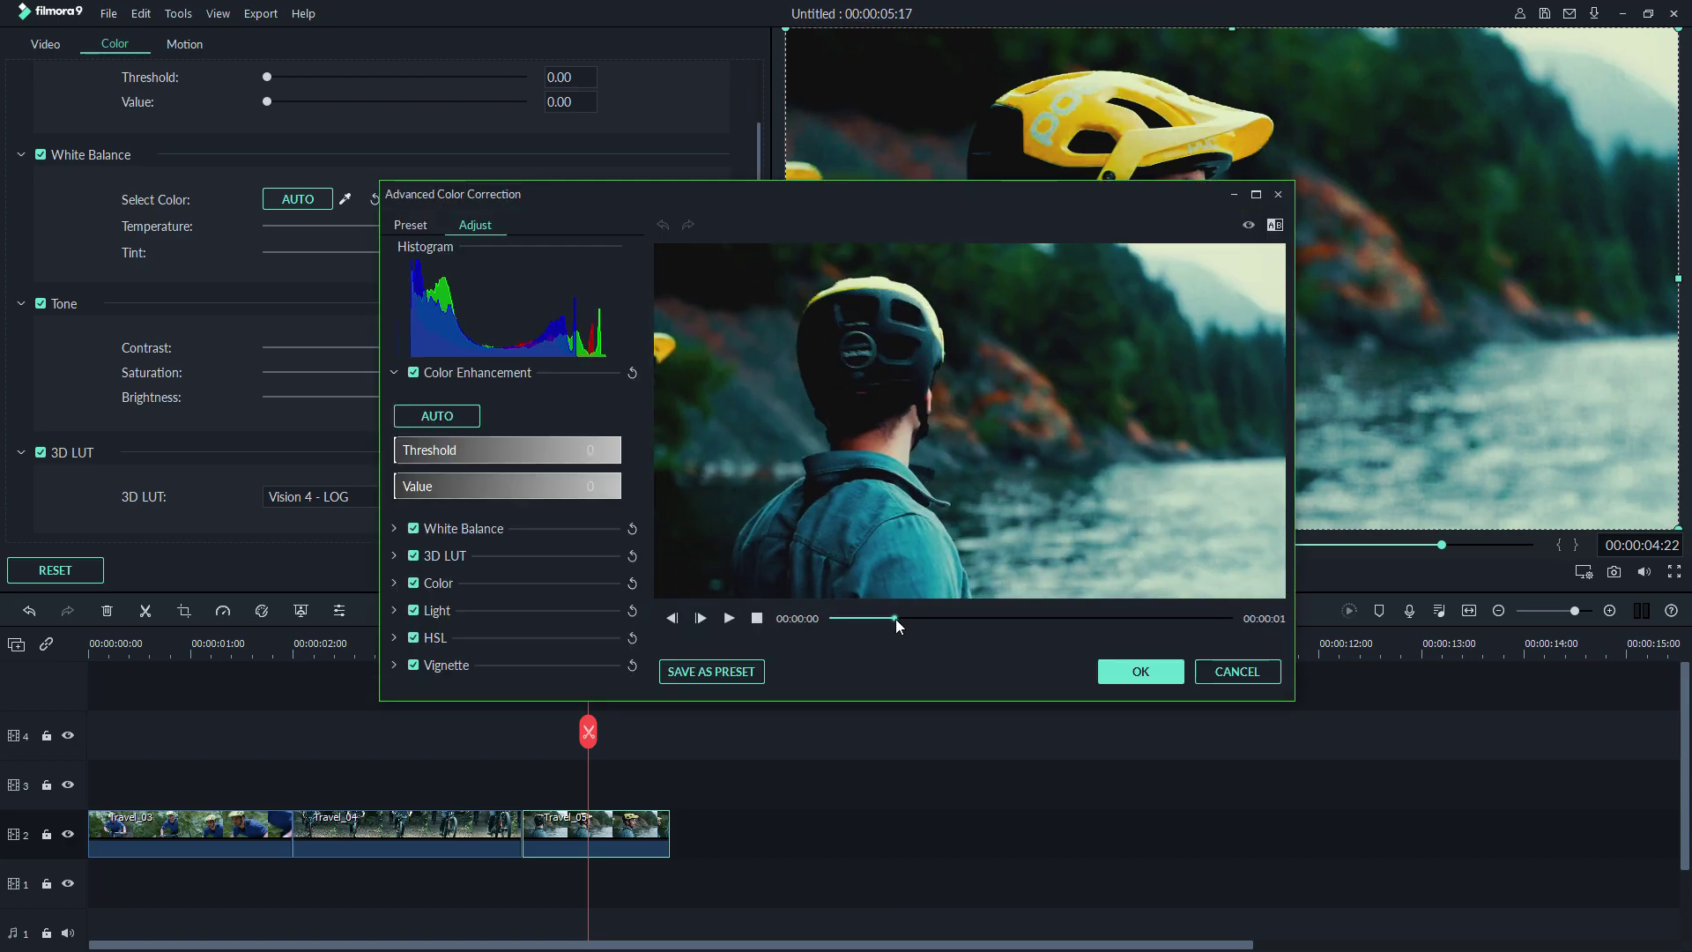
click(412, 223)
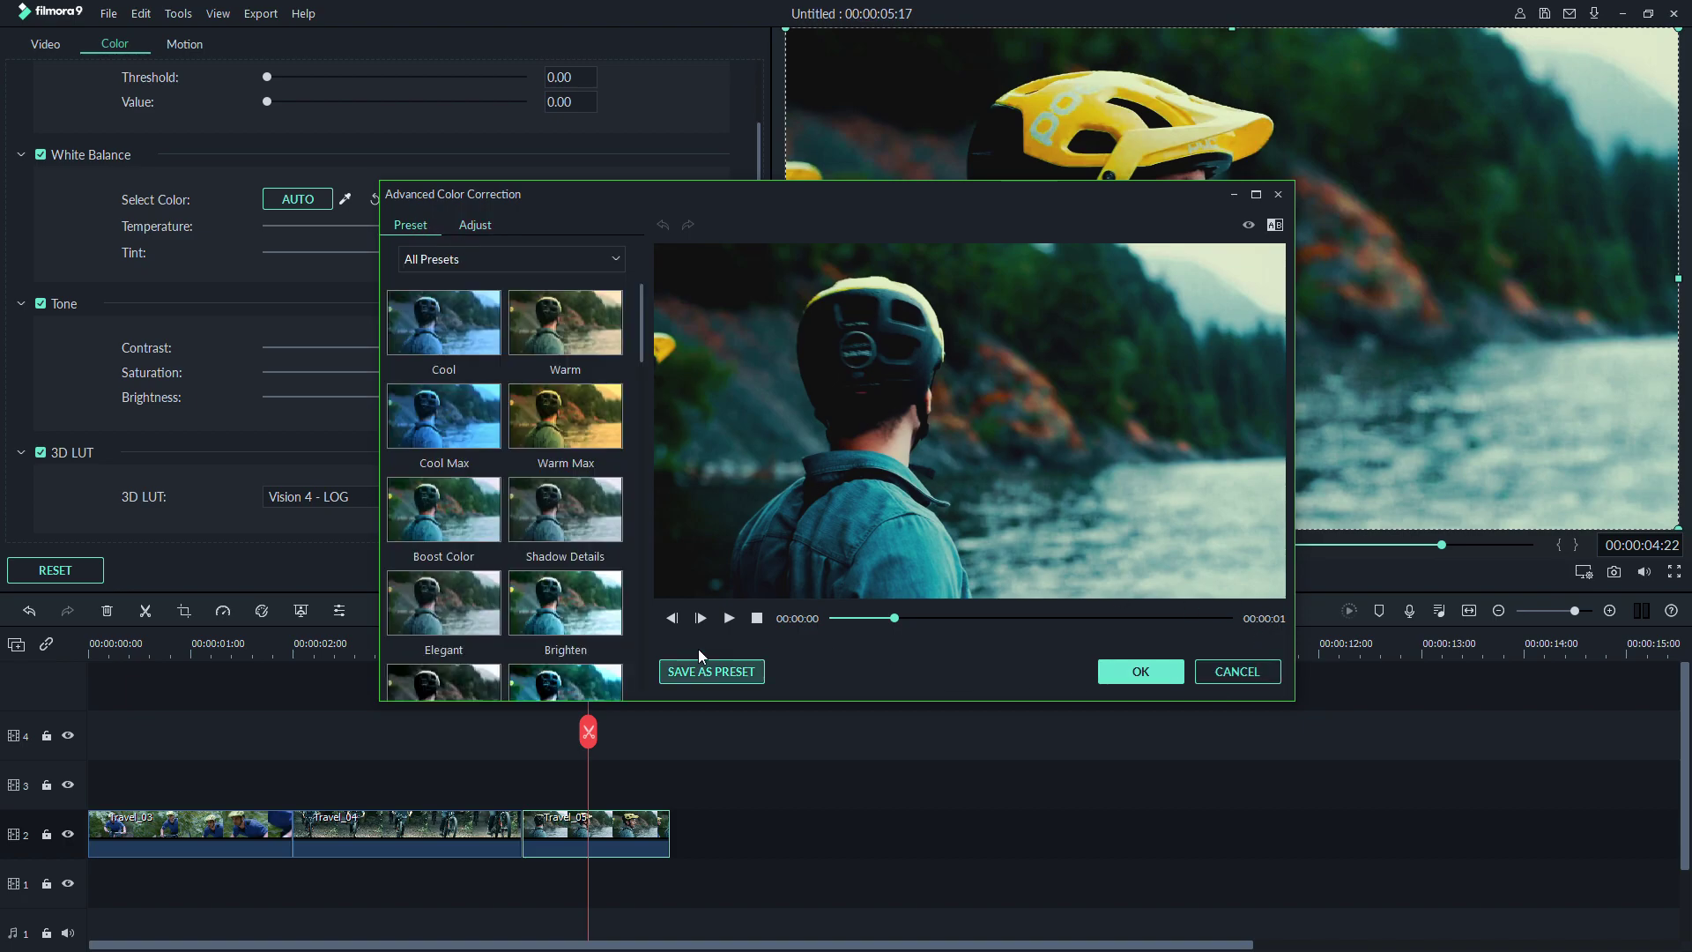
click(483, 228)
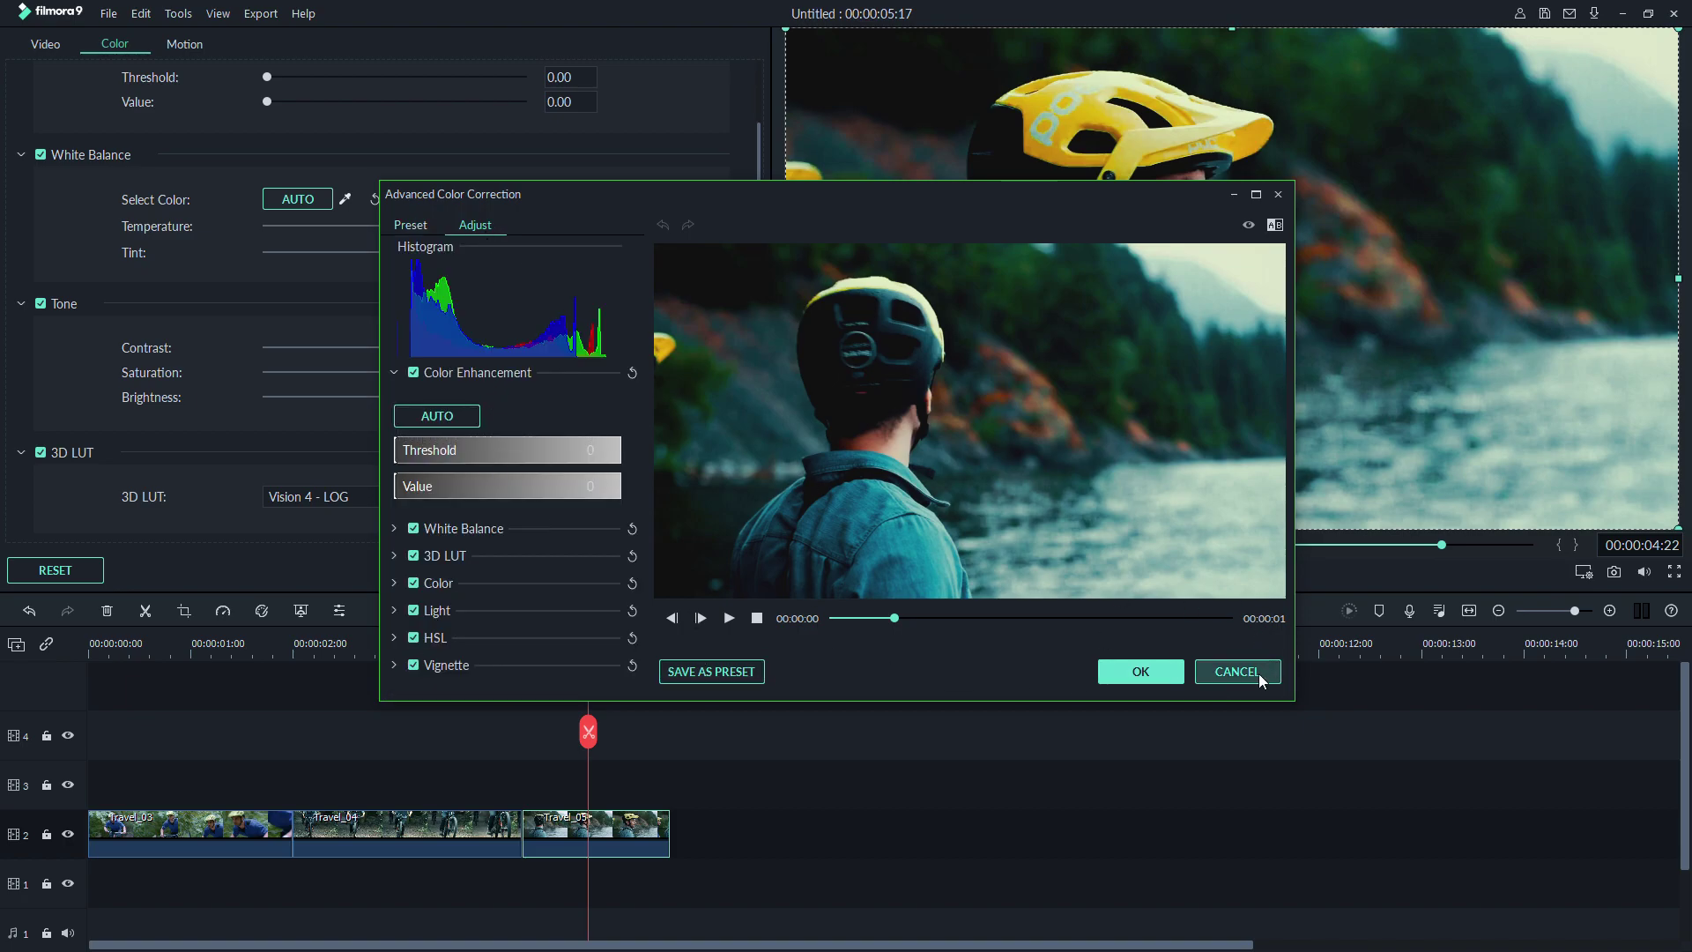
Reset all color settings of the Travel_05 clip, including tone and the 3D LUT, and confirm
click(58, 571)
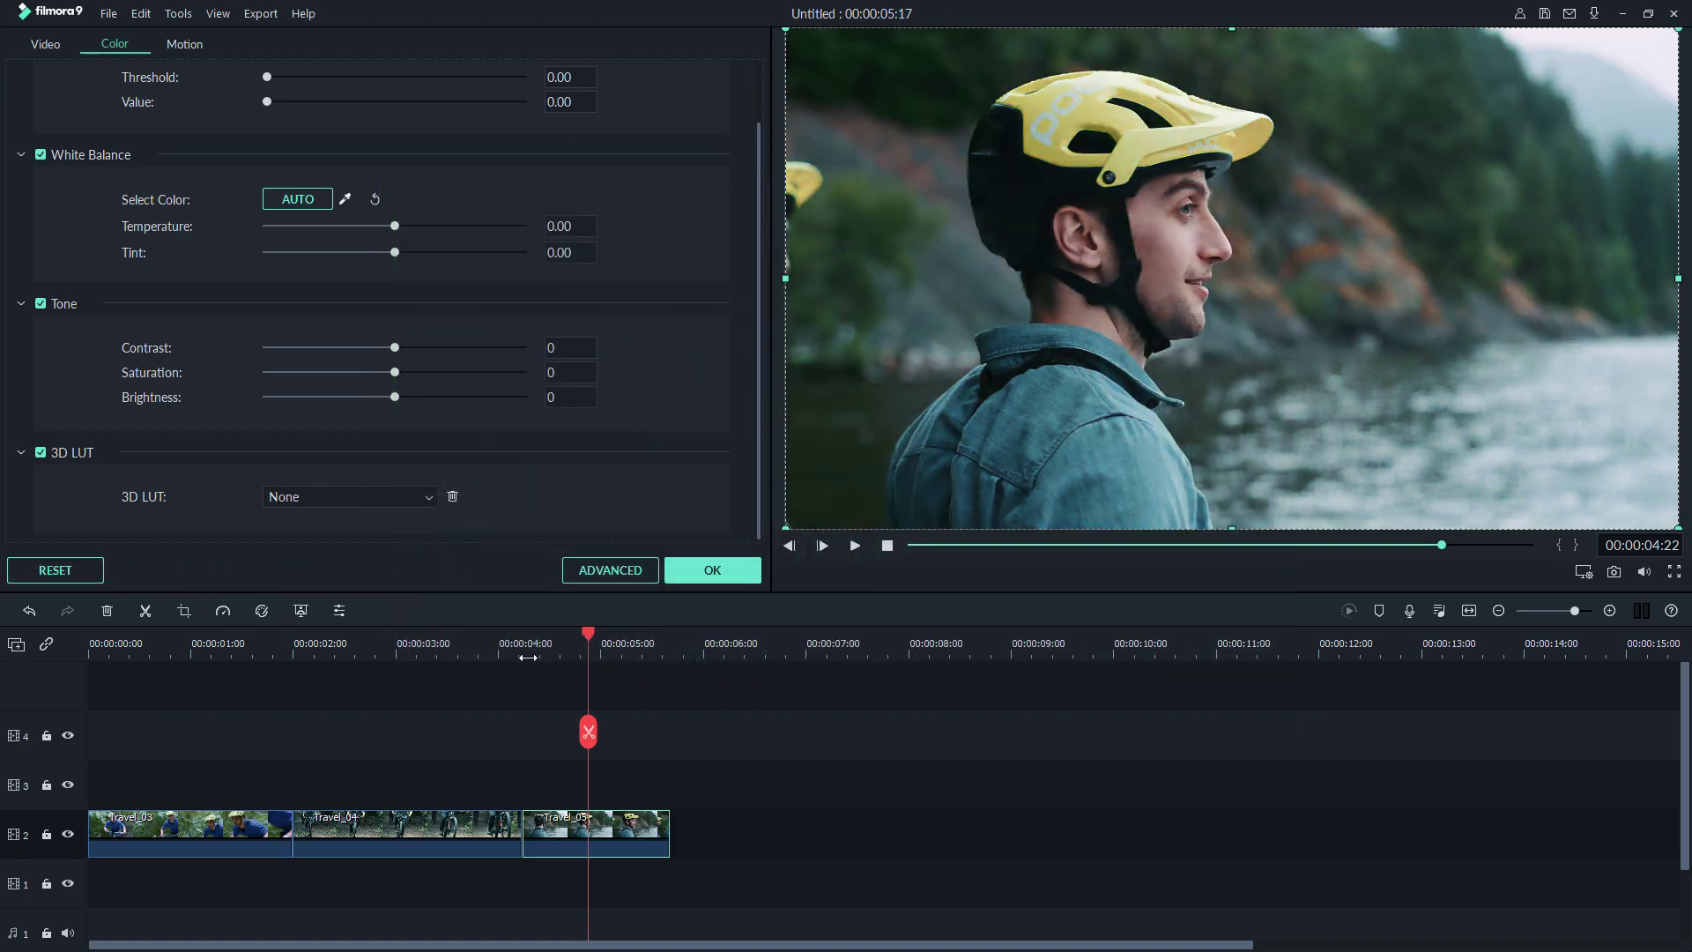
click(712, 572)
click(266, 613)
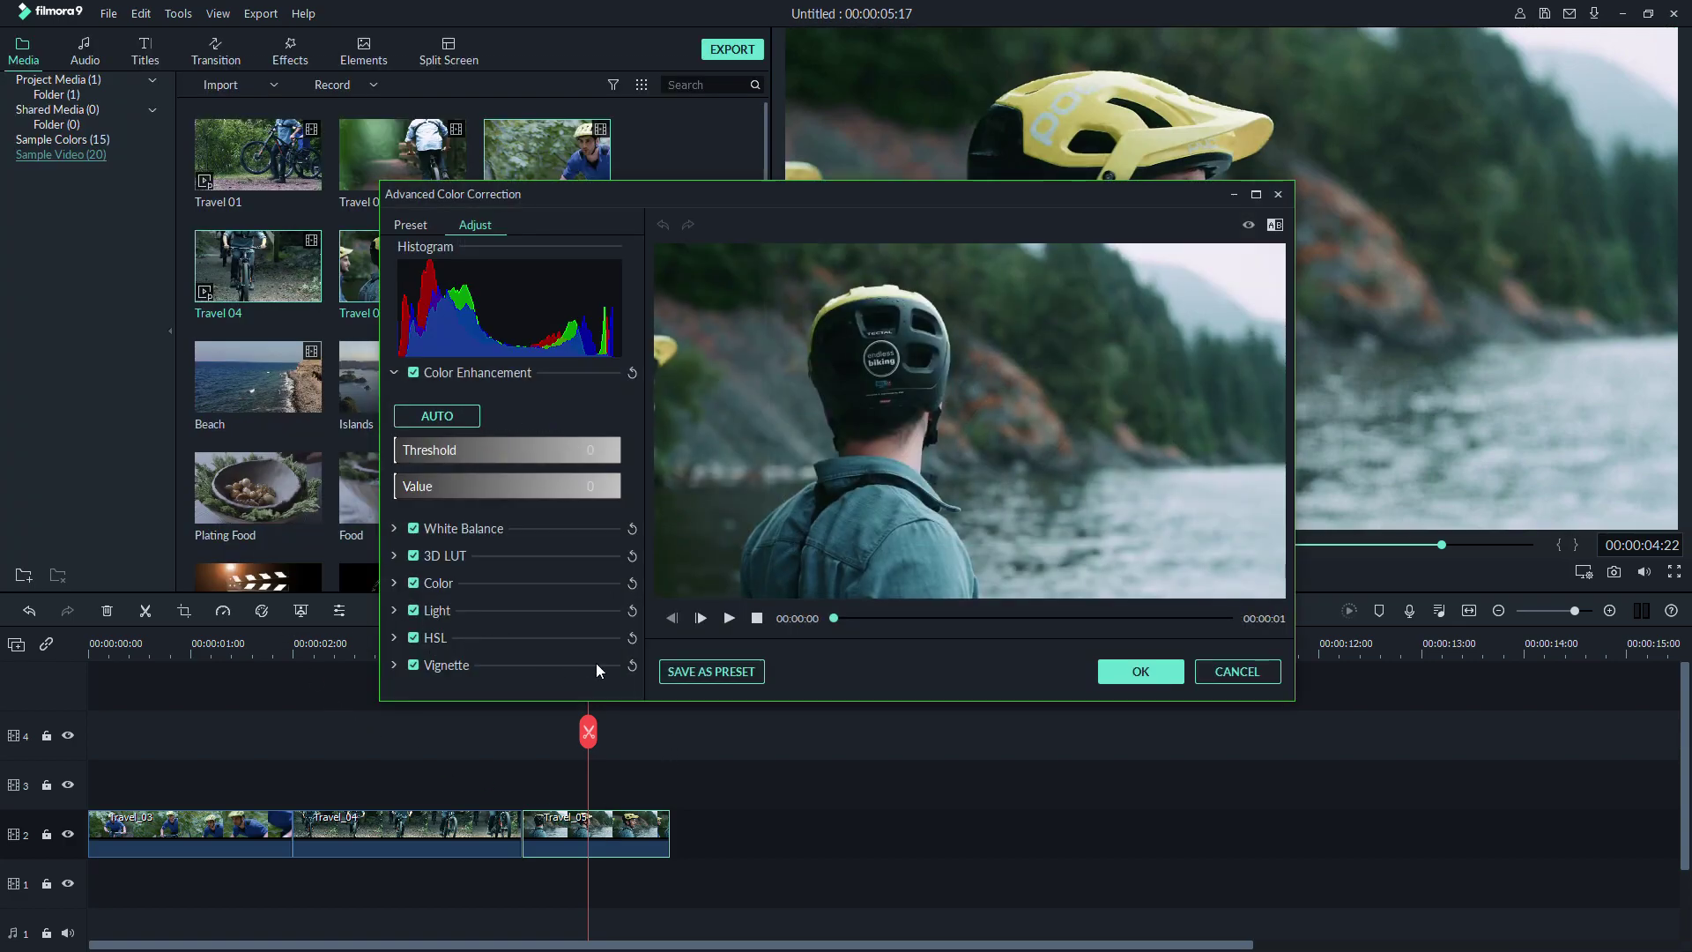
drag(745, 194, 720, 103)
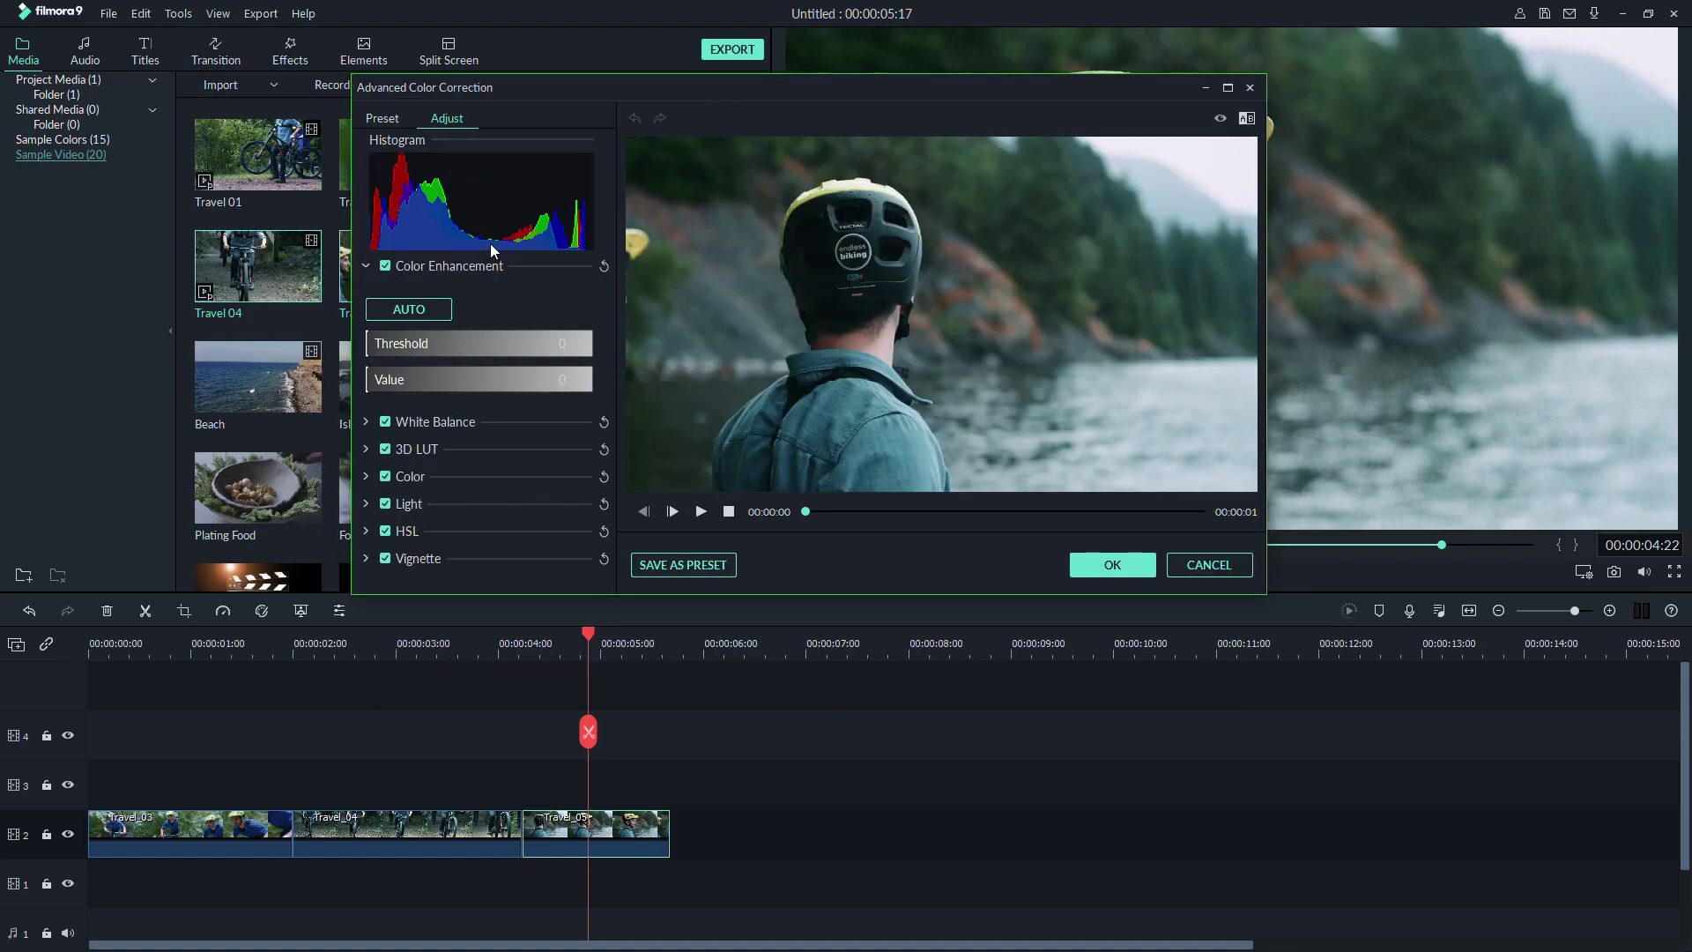
click(1207, 565)
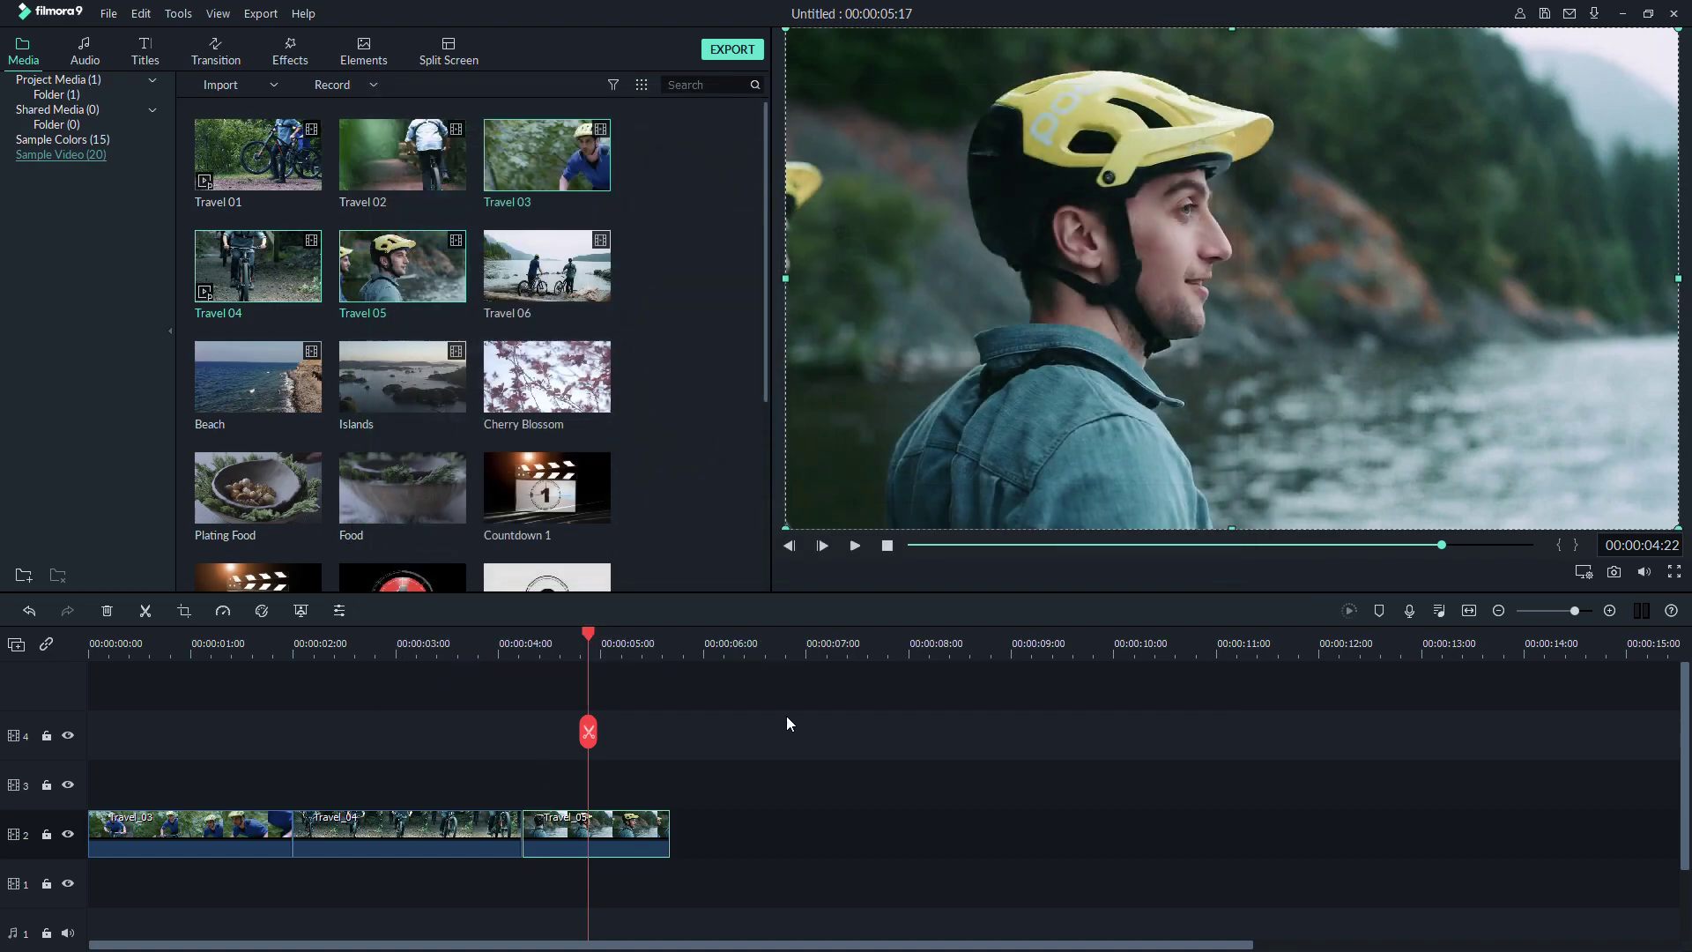
double_click(618, 828)
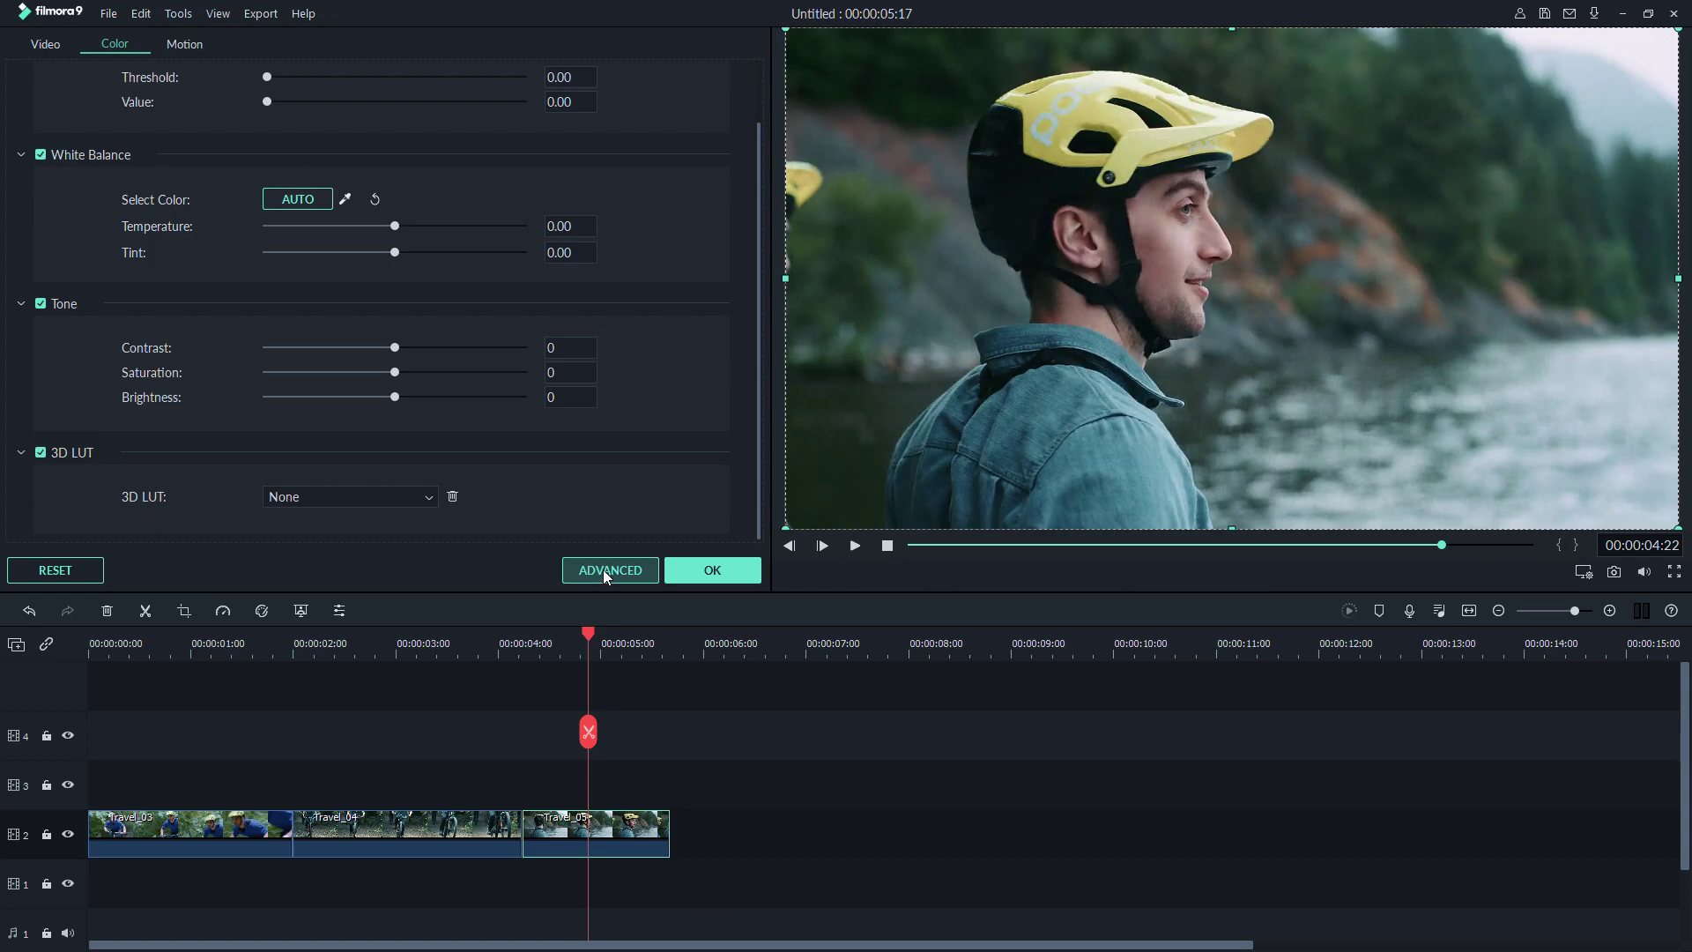
click(705, 571)
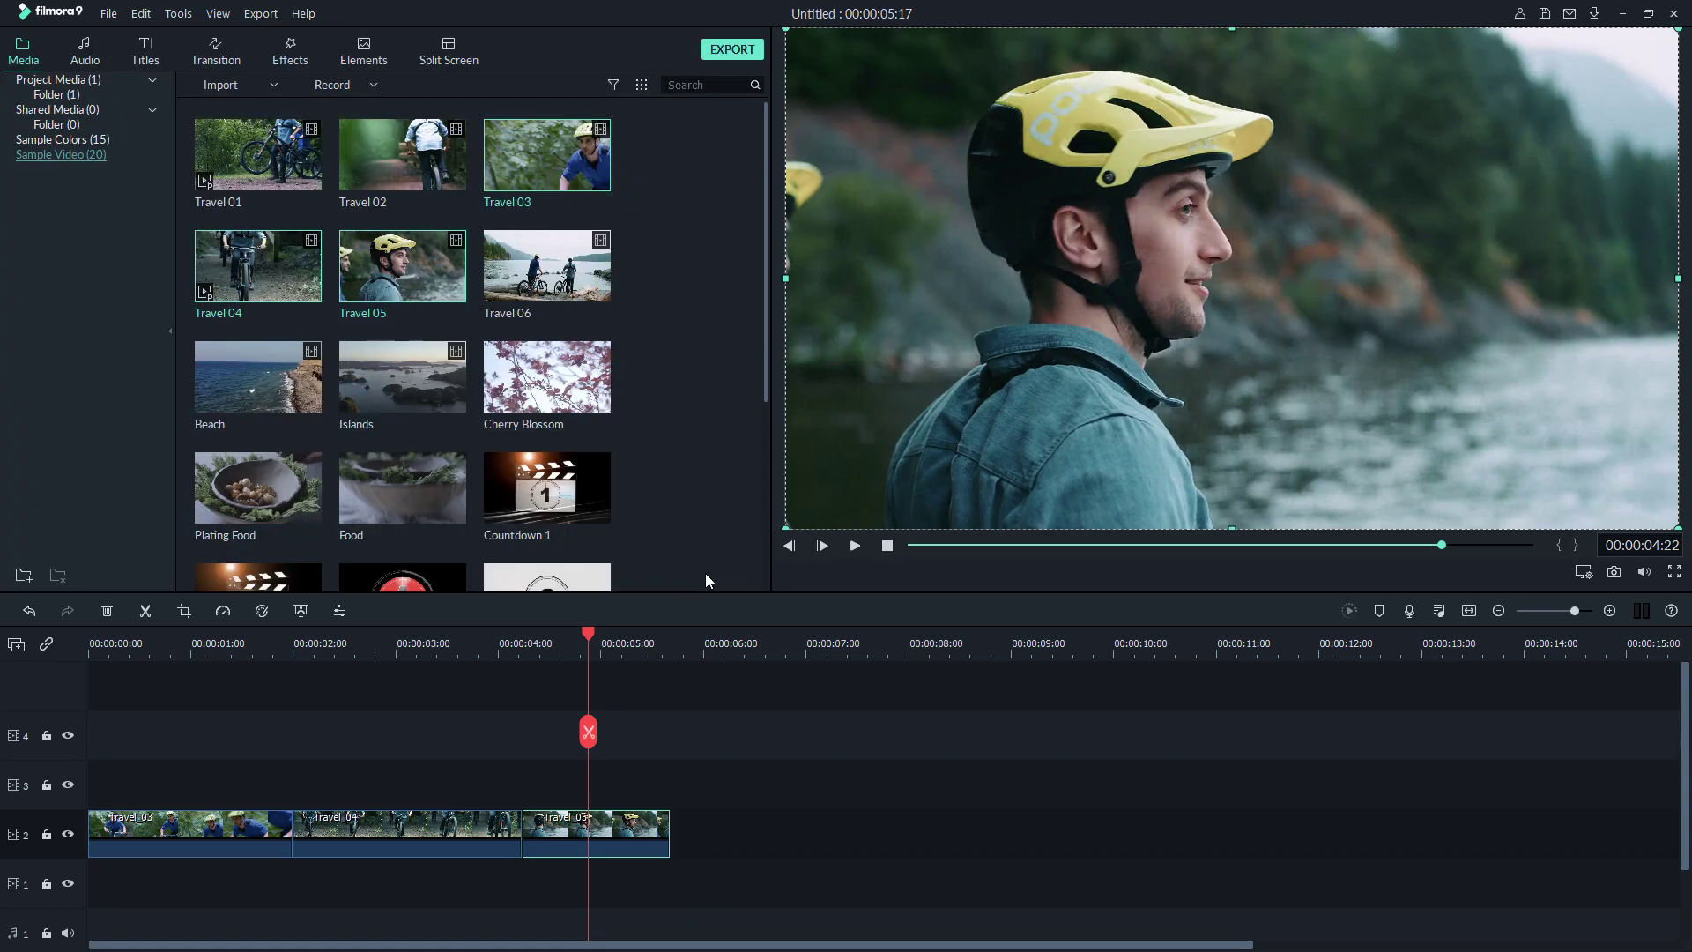
Open Advanced Color Correction for the Travel_05 clip, then make its window taller and reposition it
click(261, 611)
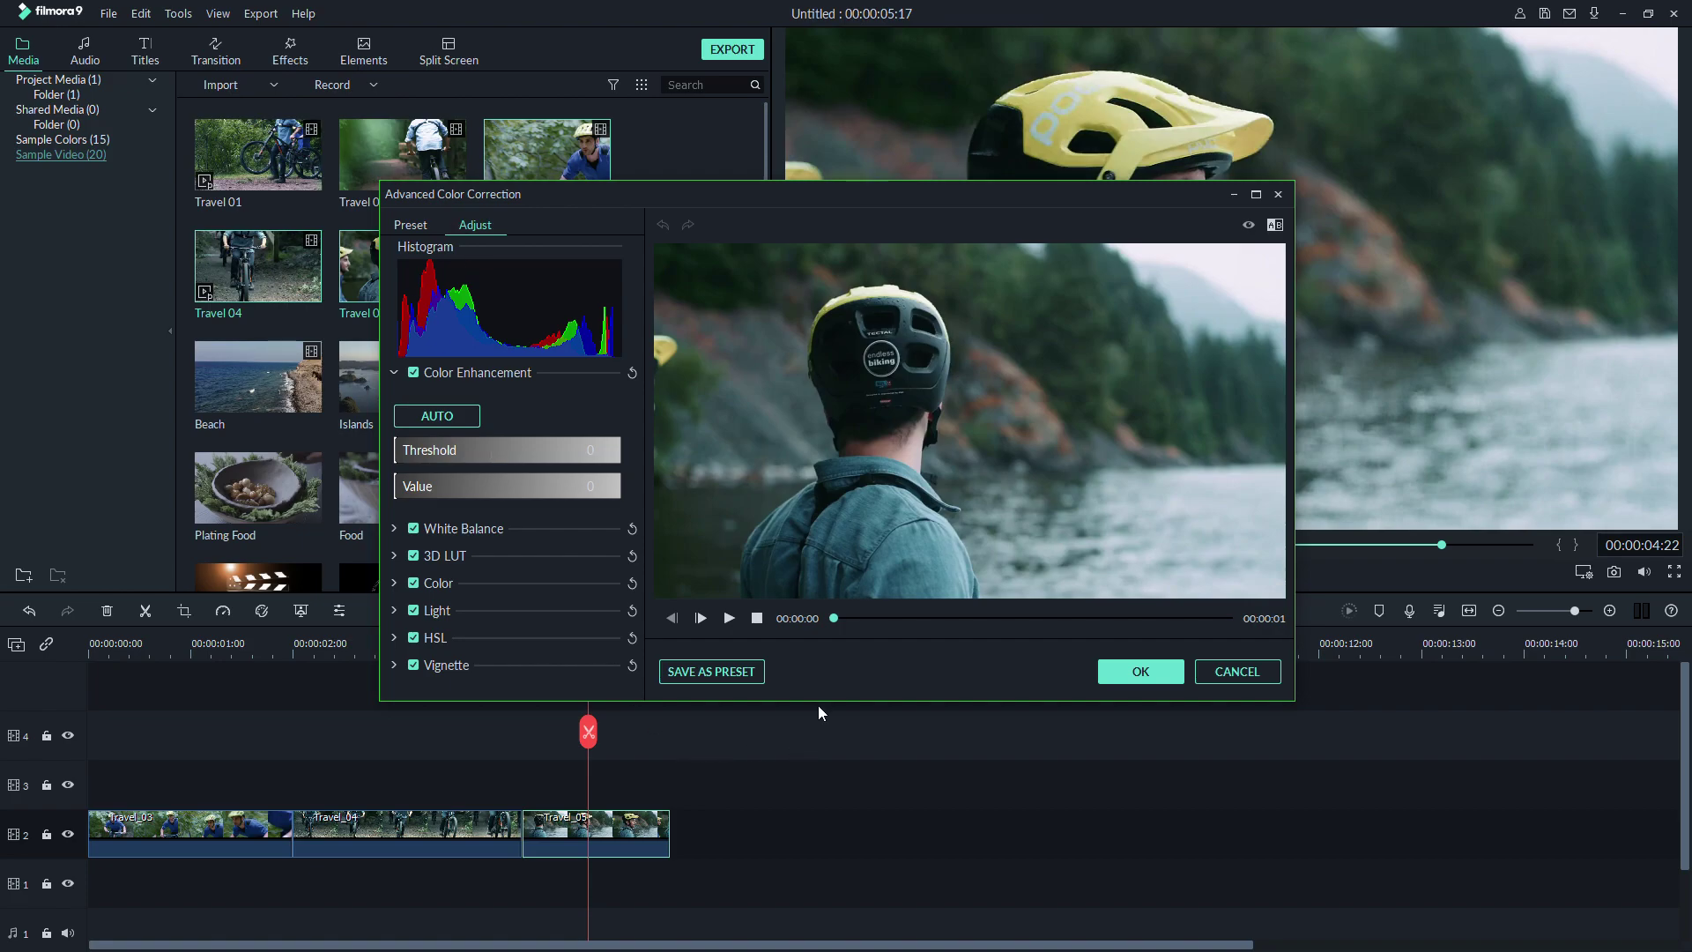
drag(818, 701, 793, 865)
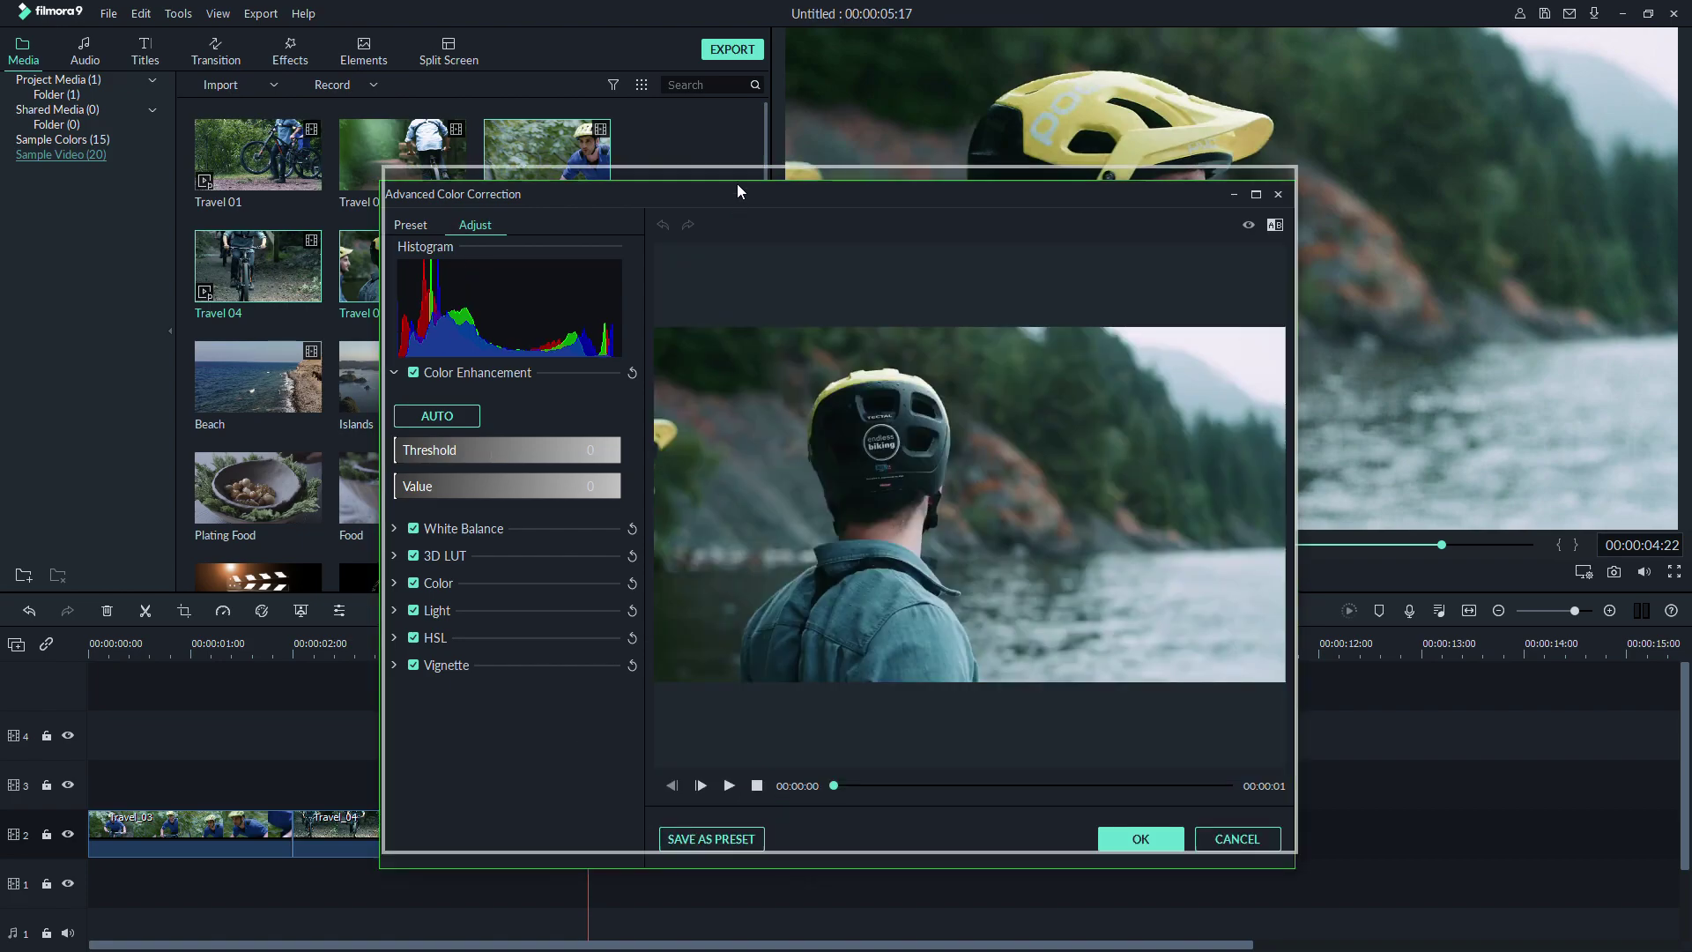
drag(737, 192, 749, 107)
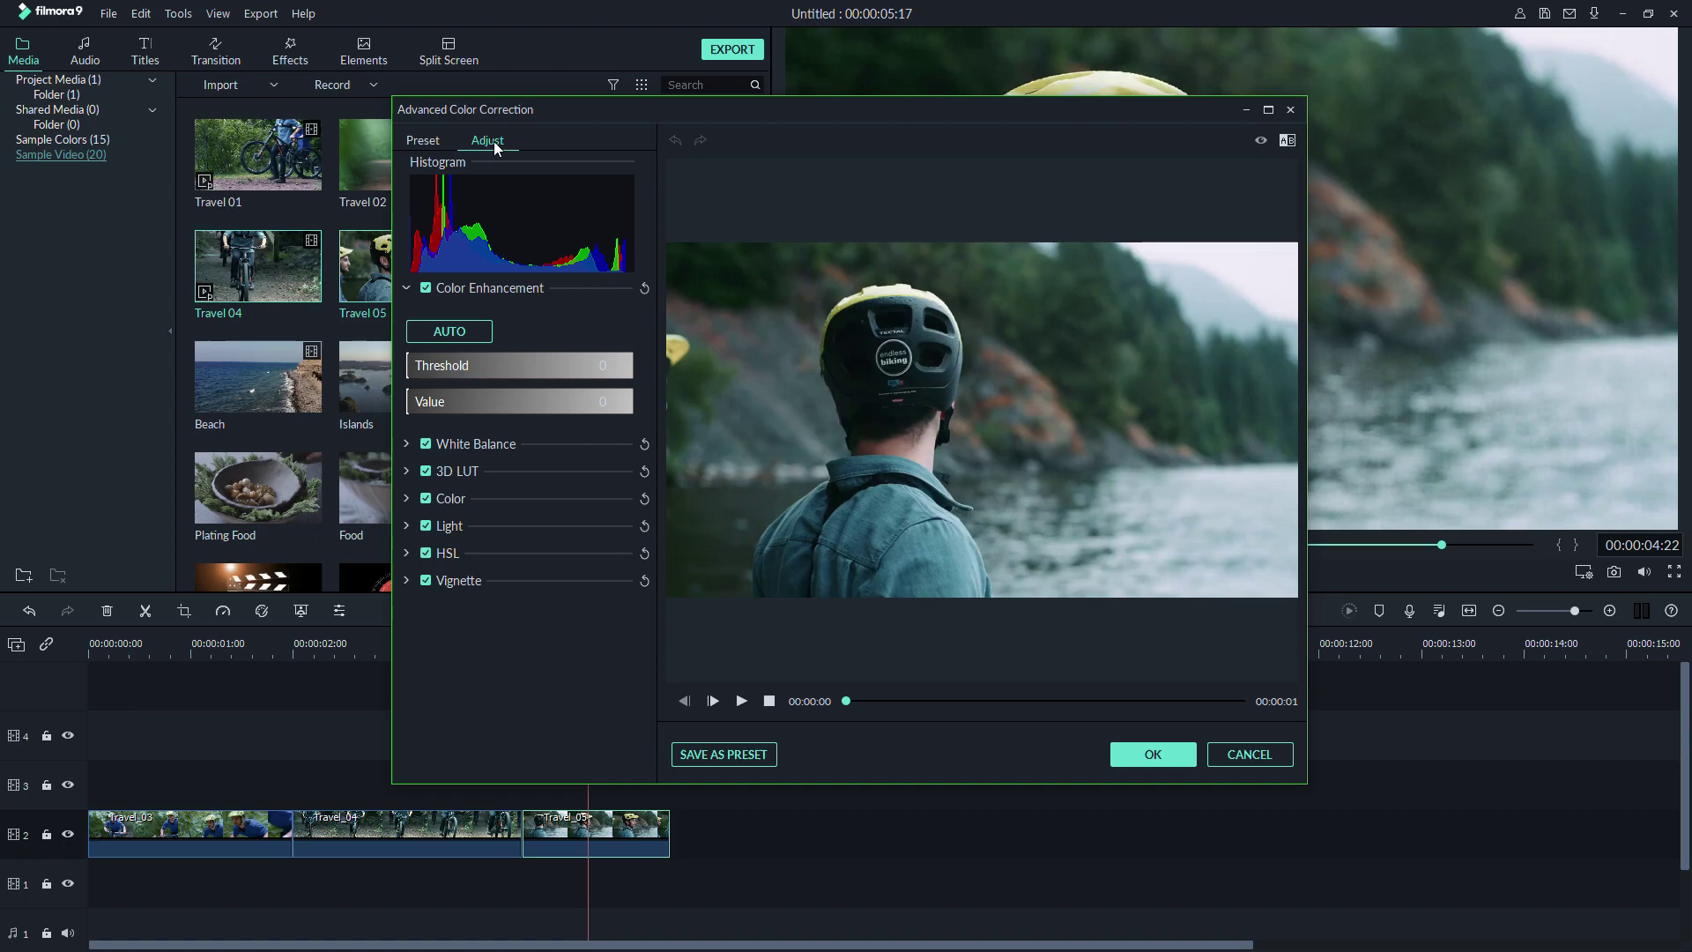
Try the Warm, Warm Max, Shadow Details and Darken color presets on the clip
click(432, 141)
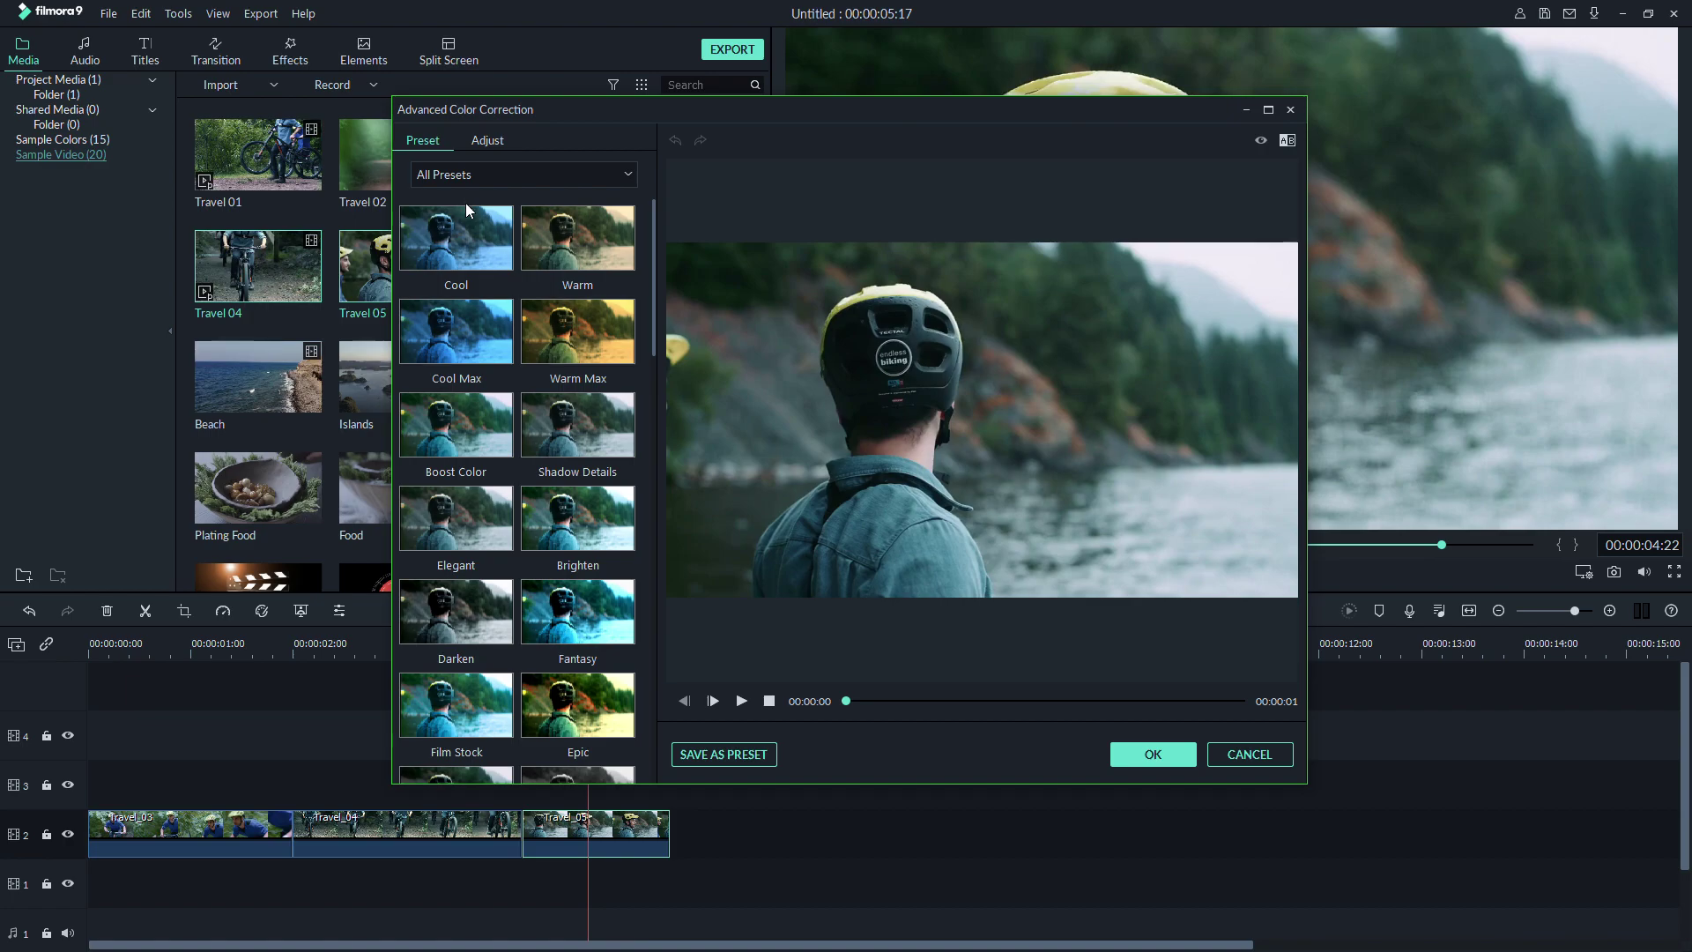
click(601, 252)
scroll(610, 419, down, 5)
scroll(610, 420, up, 5)
click(592, 365)
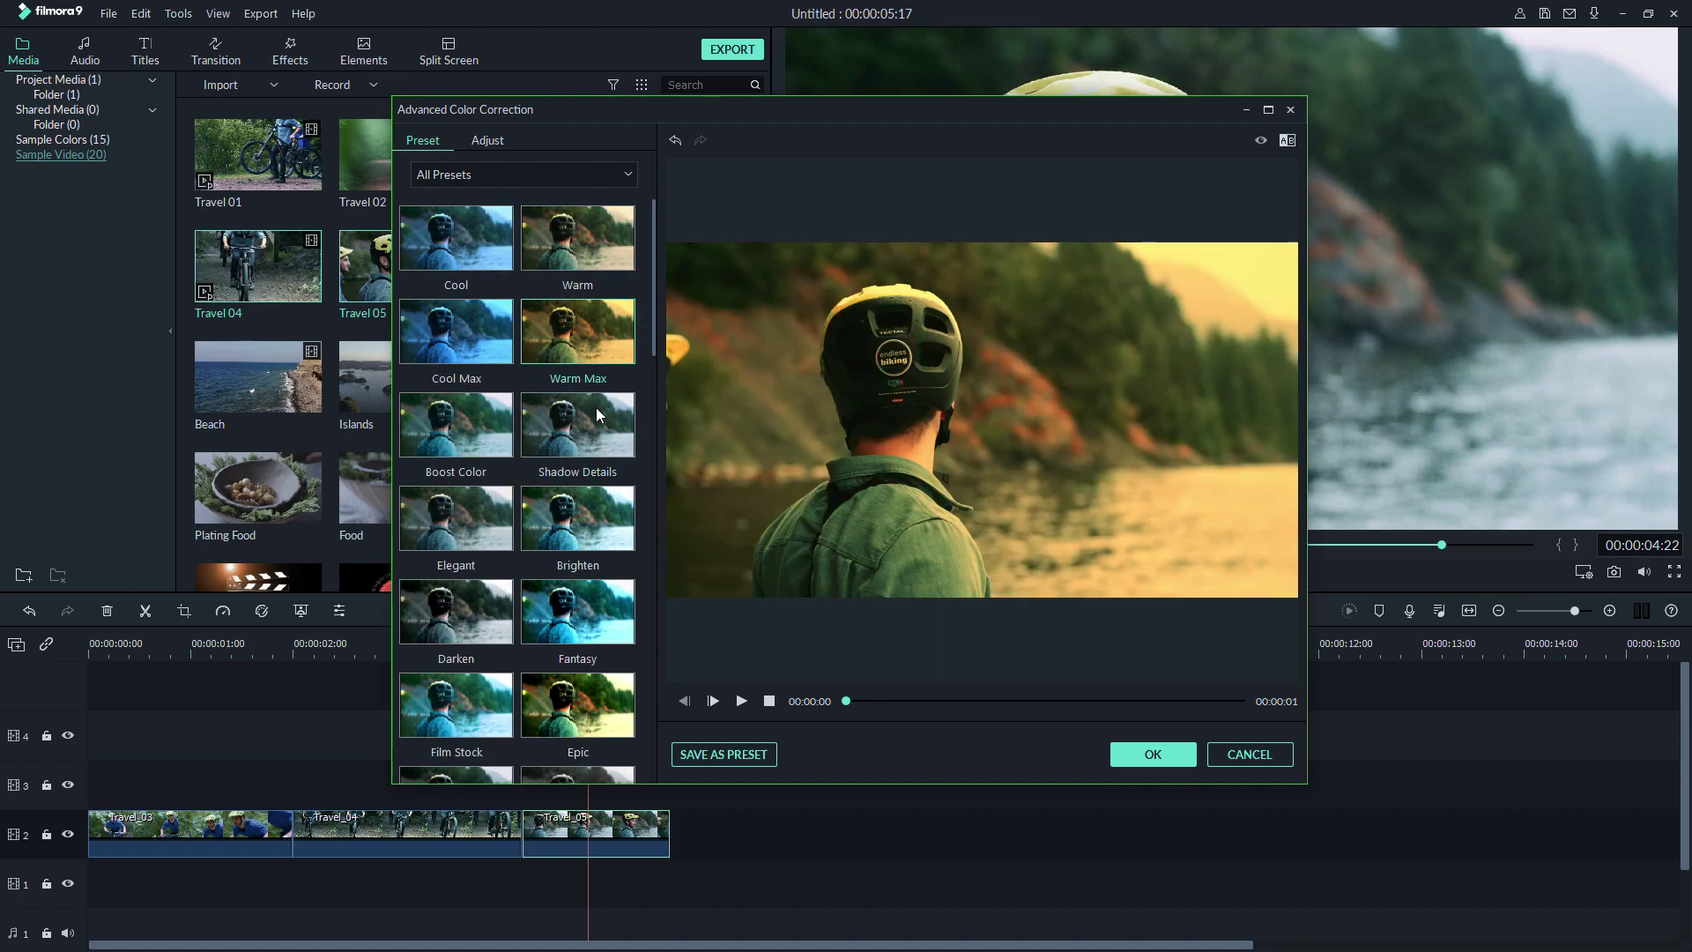
click(588, 443)
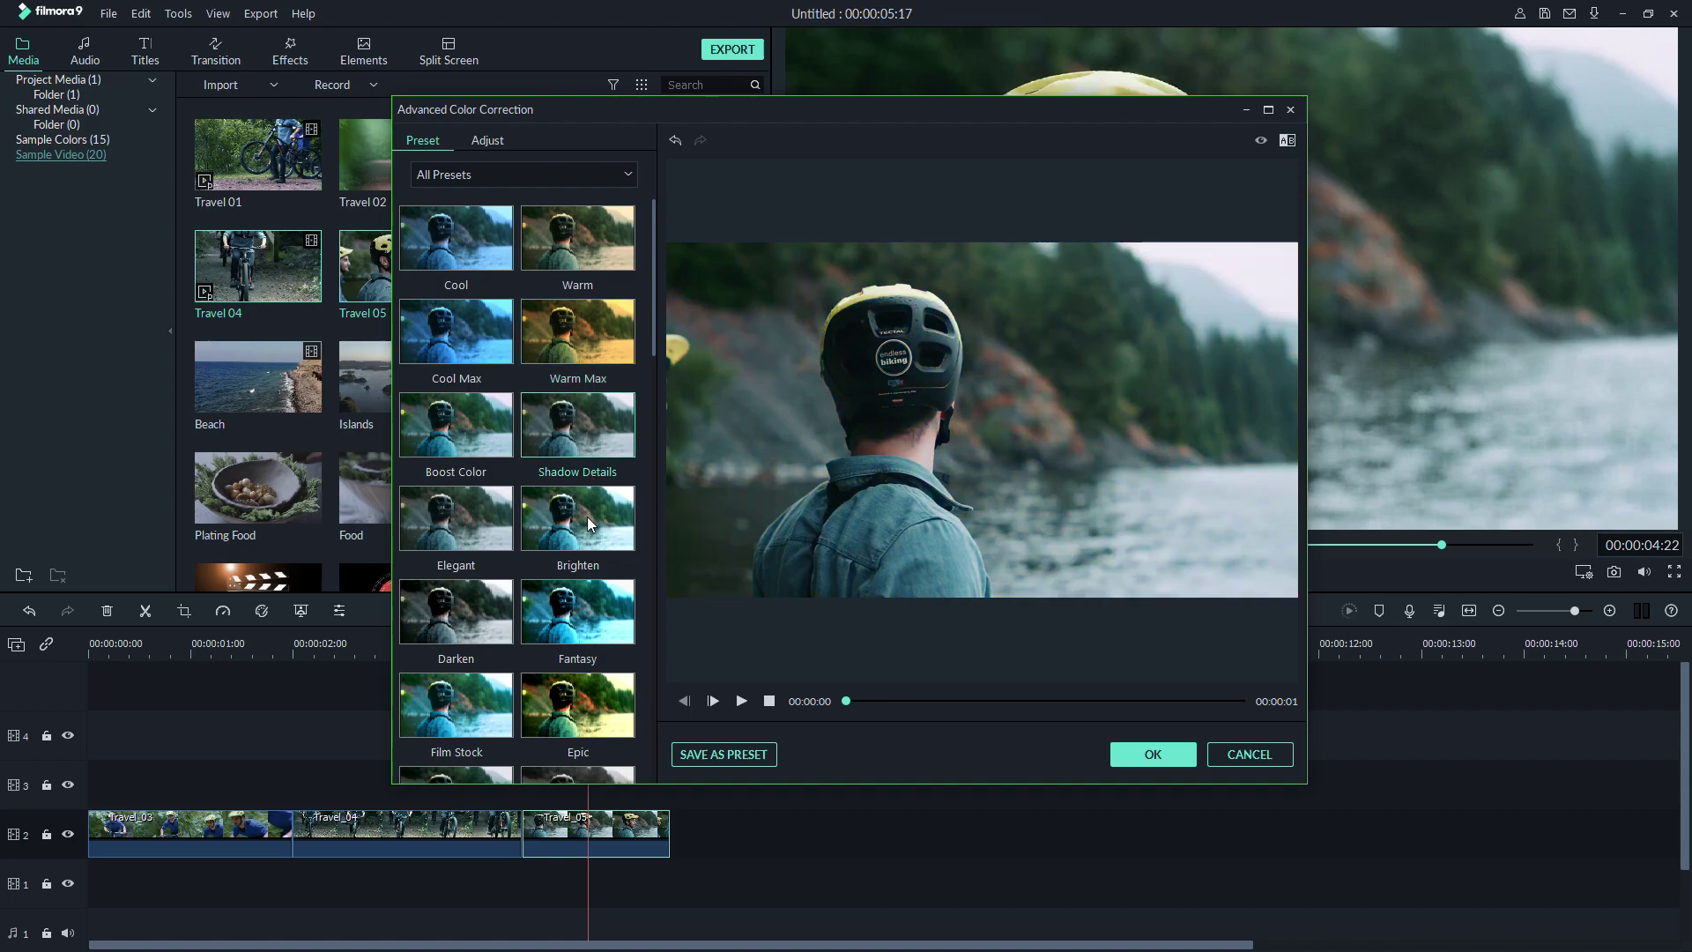
click(474, 633)
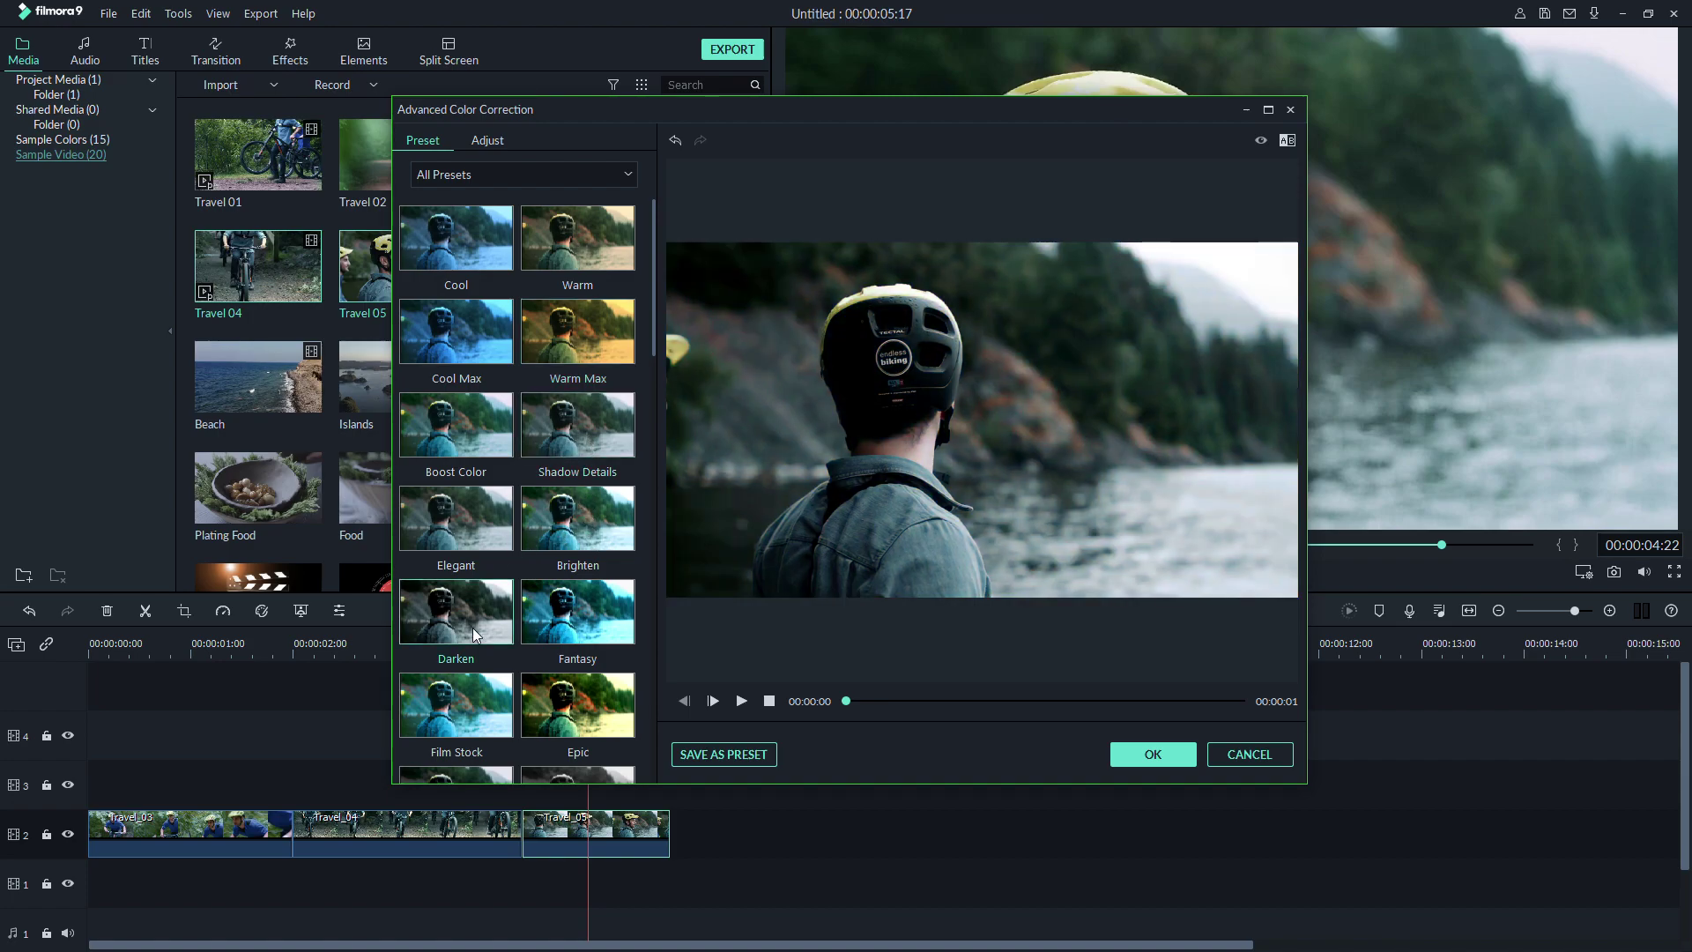
Try further color presets on the clip, including Old Film, TV and Harry Potter
scroll(585, 622, down, 5)
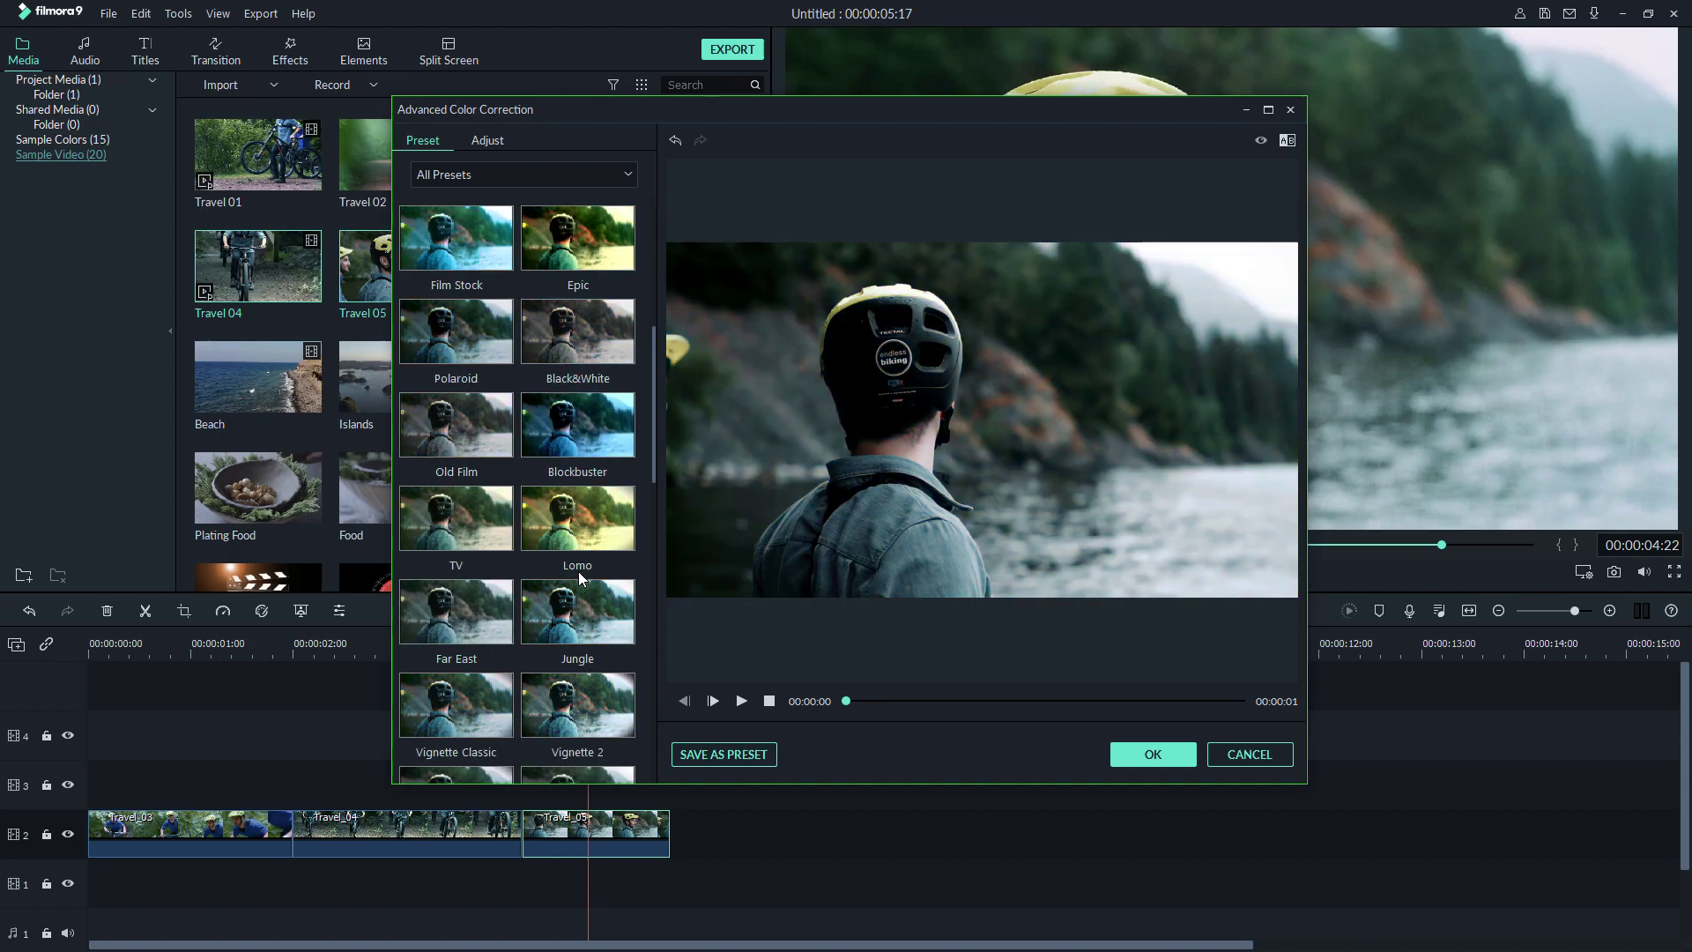
click(485, 437)
click(469, 544)
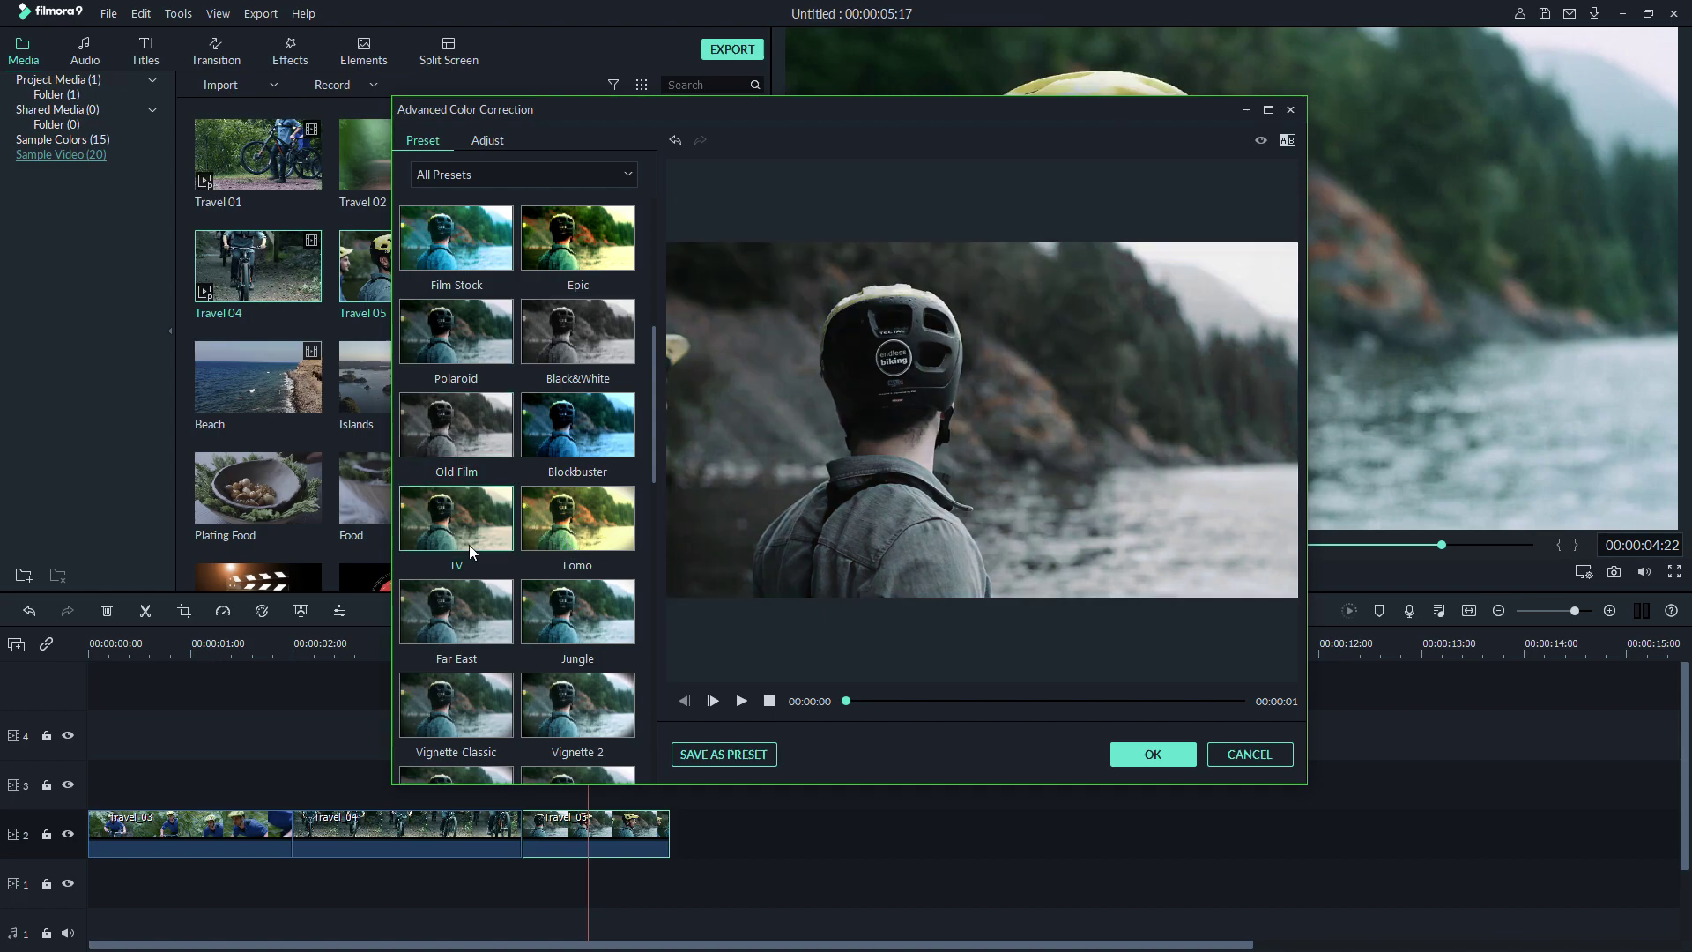
scroll(484, 529, down, 5)
scroll(569, 547, down, 5)
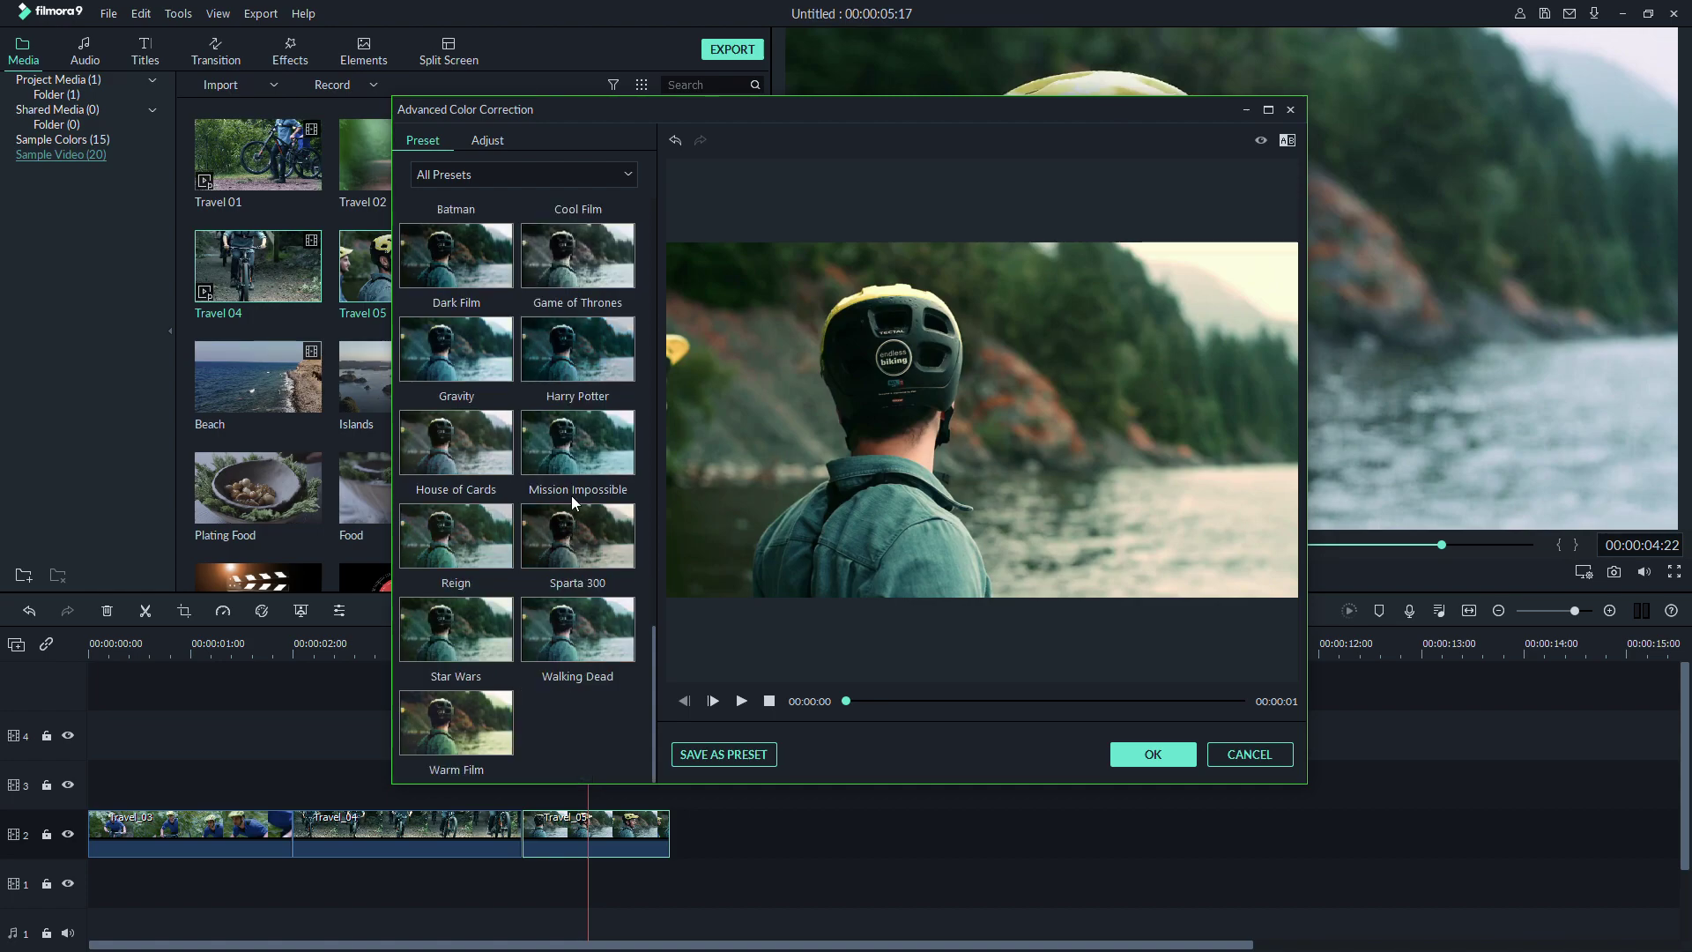
click(575, 372)
scroll(574, 371, up, 10)
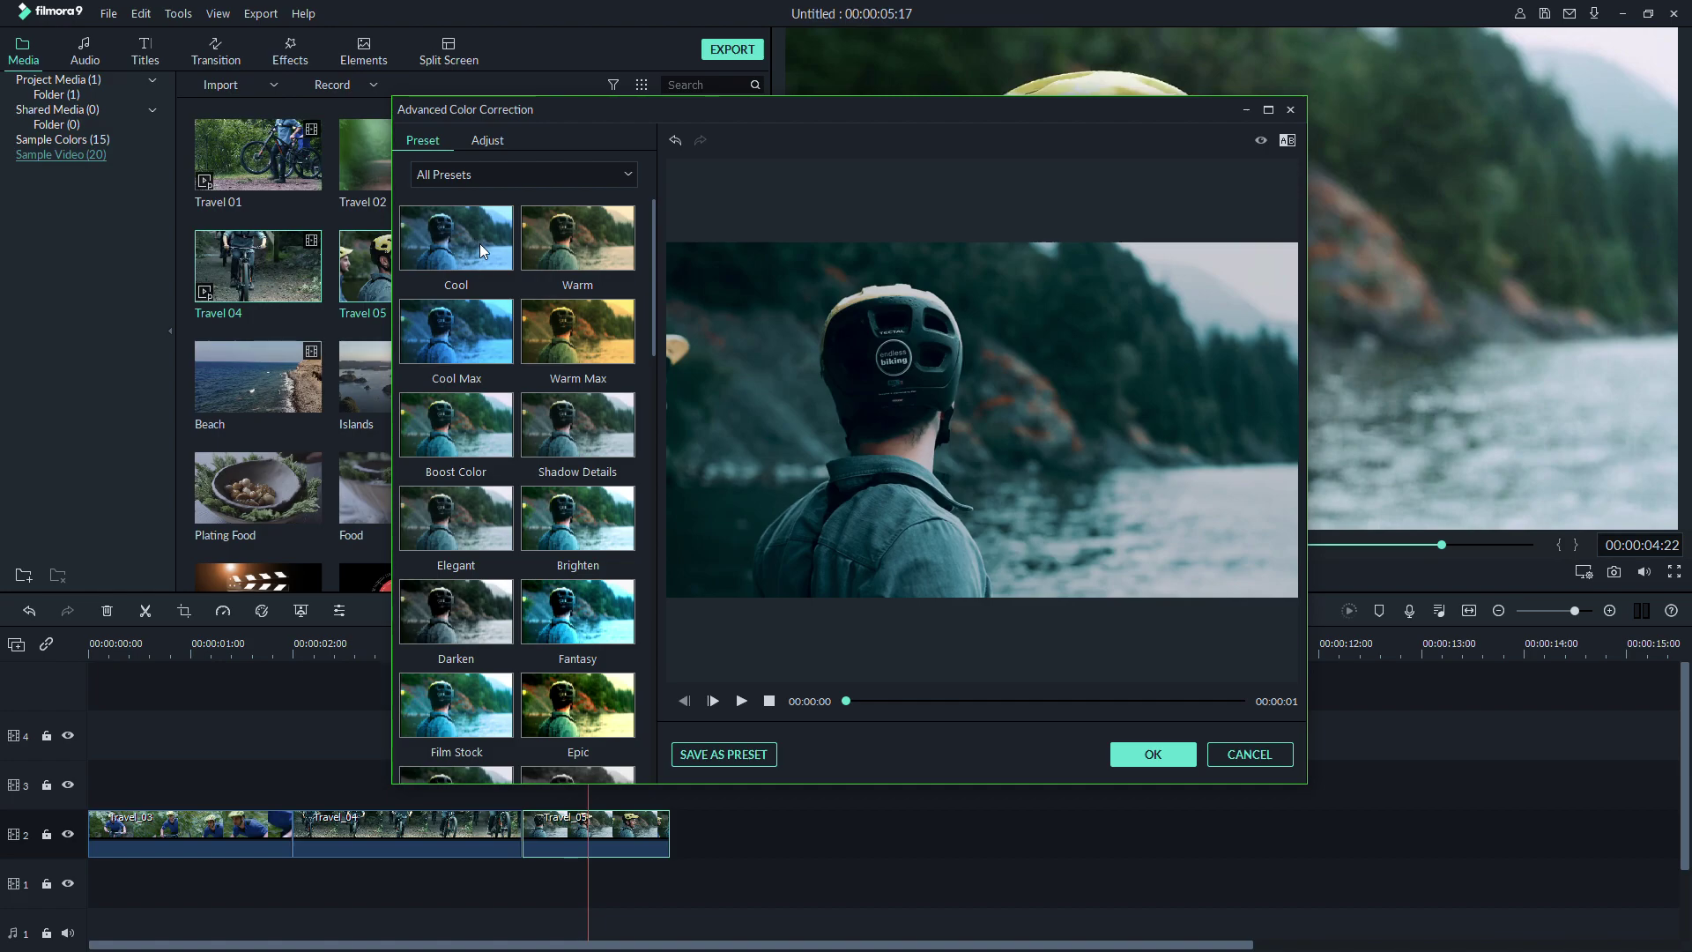
Filter the presets by the Custom and Film categories, then show all presets again
click(500, 180)
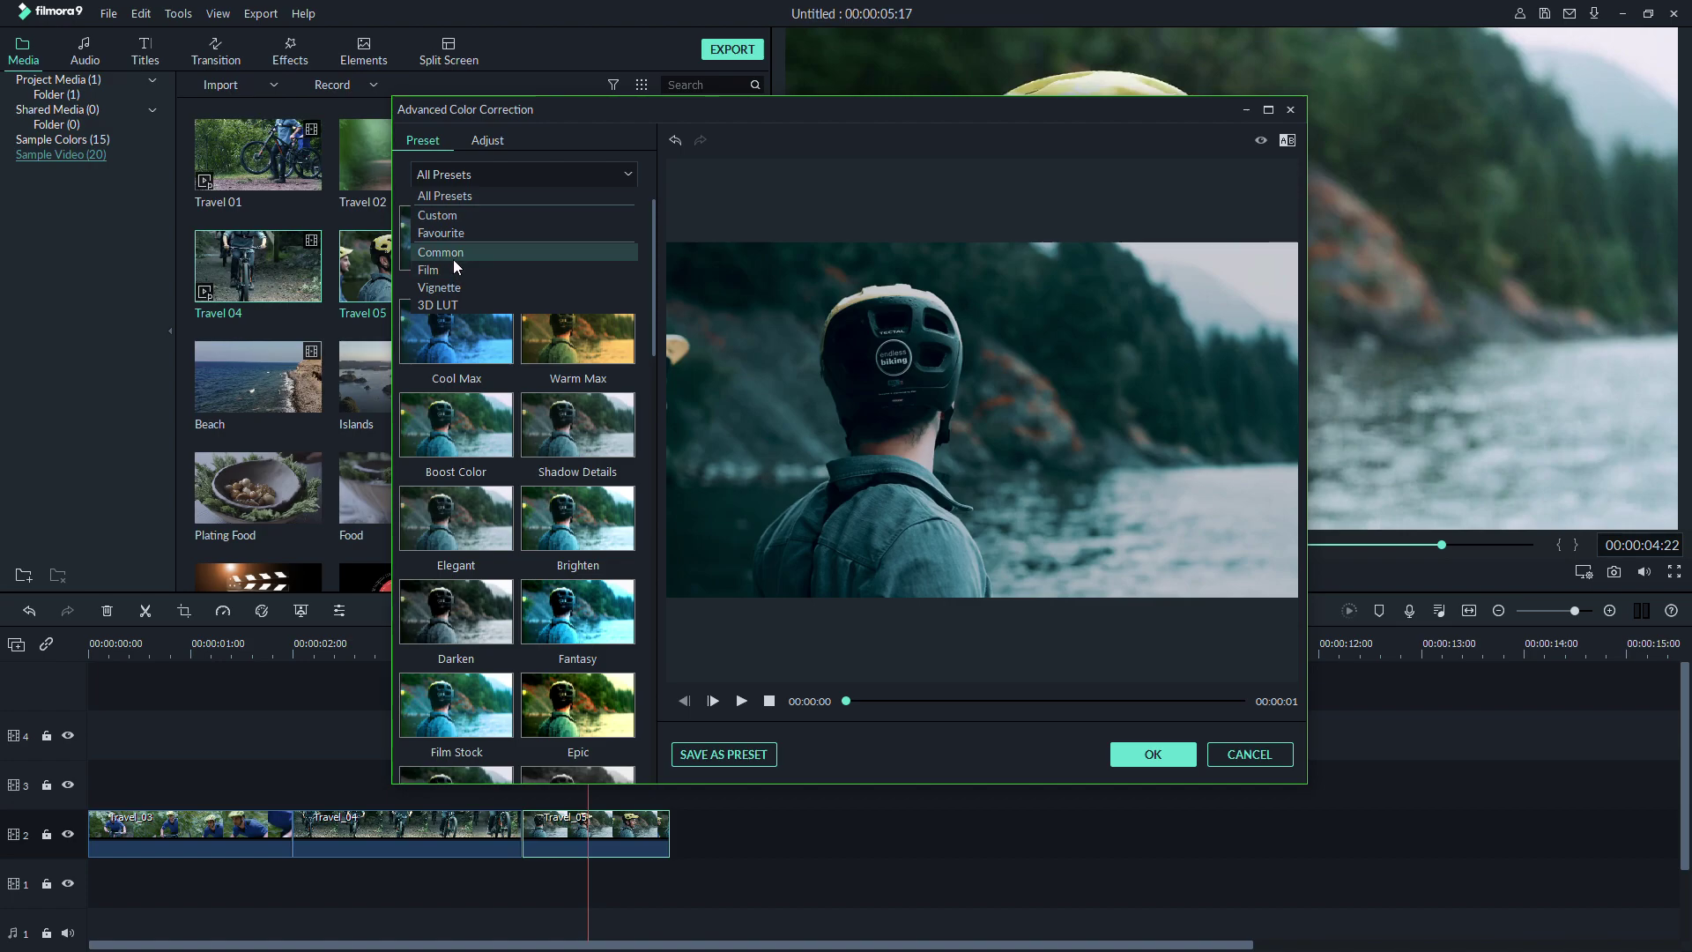
click(461, 215)
click(487, 178)
click(474, 215)
click(467, 179)
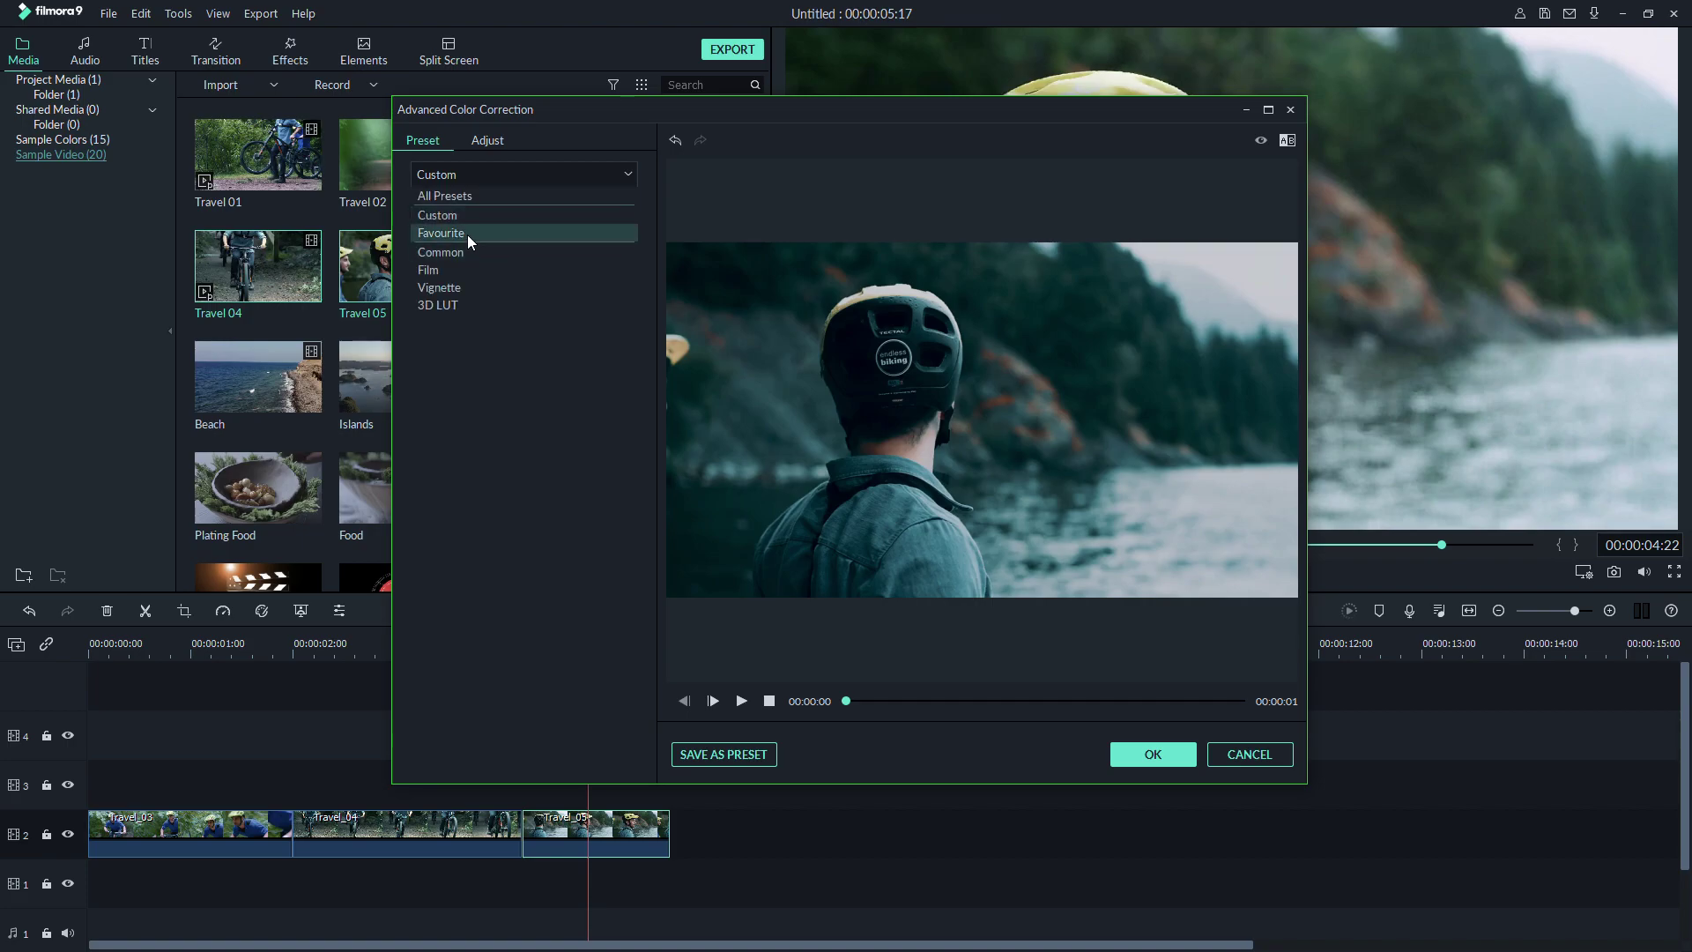
click(437, 268)
click(460, 181)
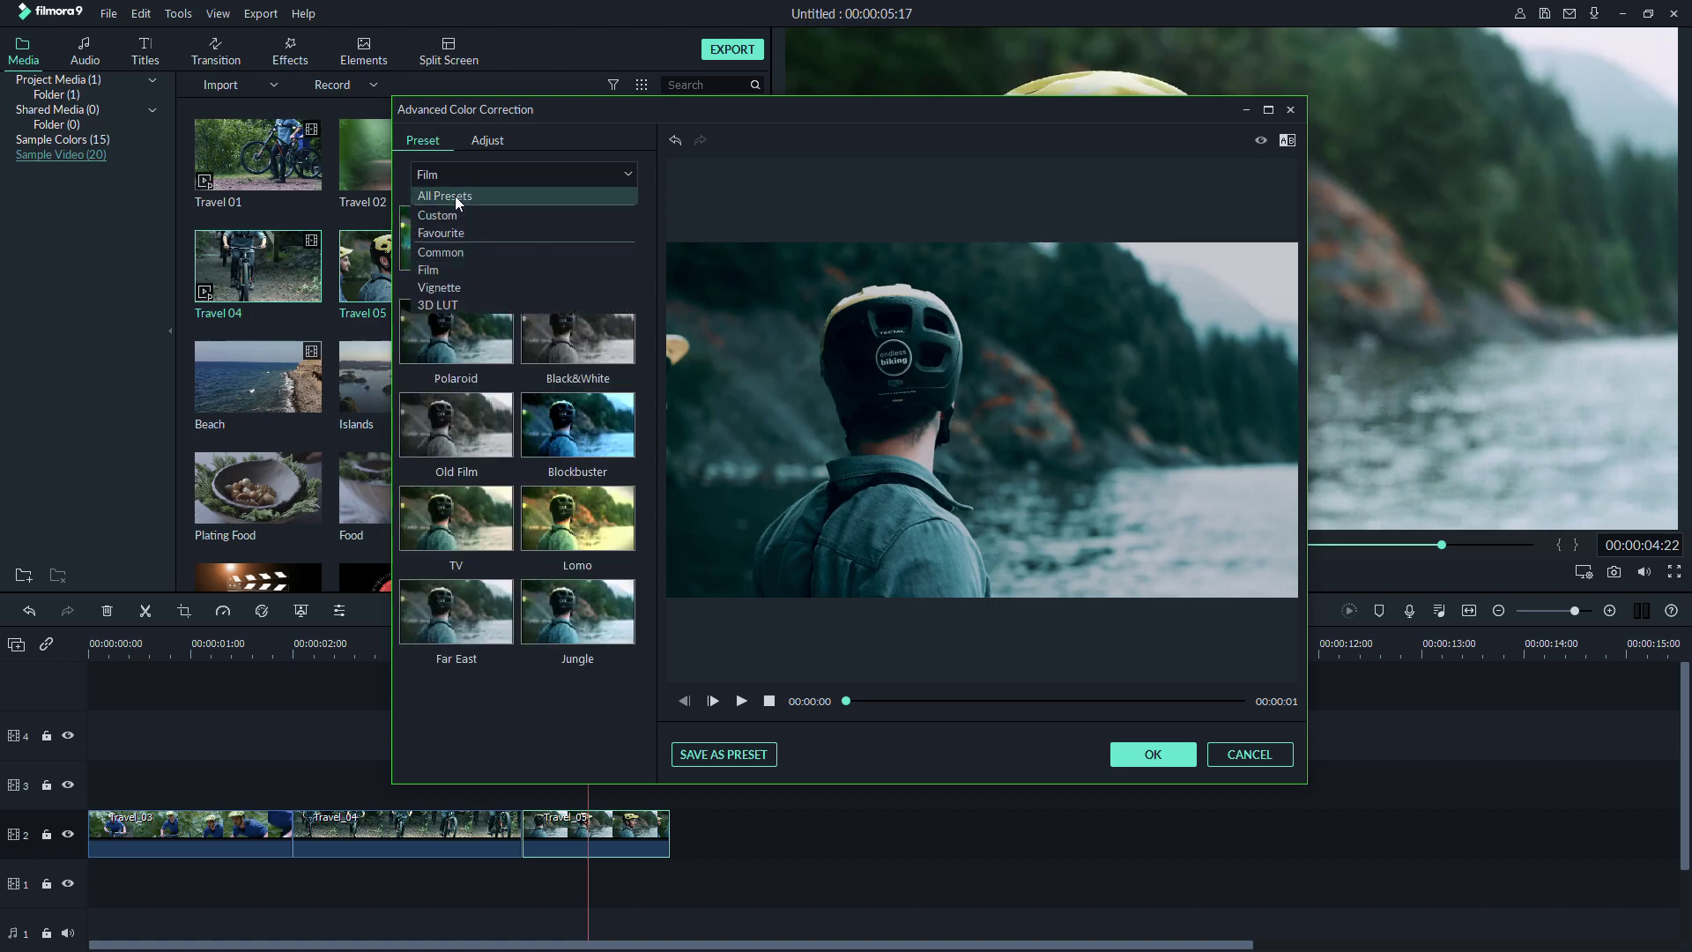
click(455, 196)
Undo the last two preset changes in the adjustment view and cancel the advanced color correction
click(487, 142)
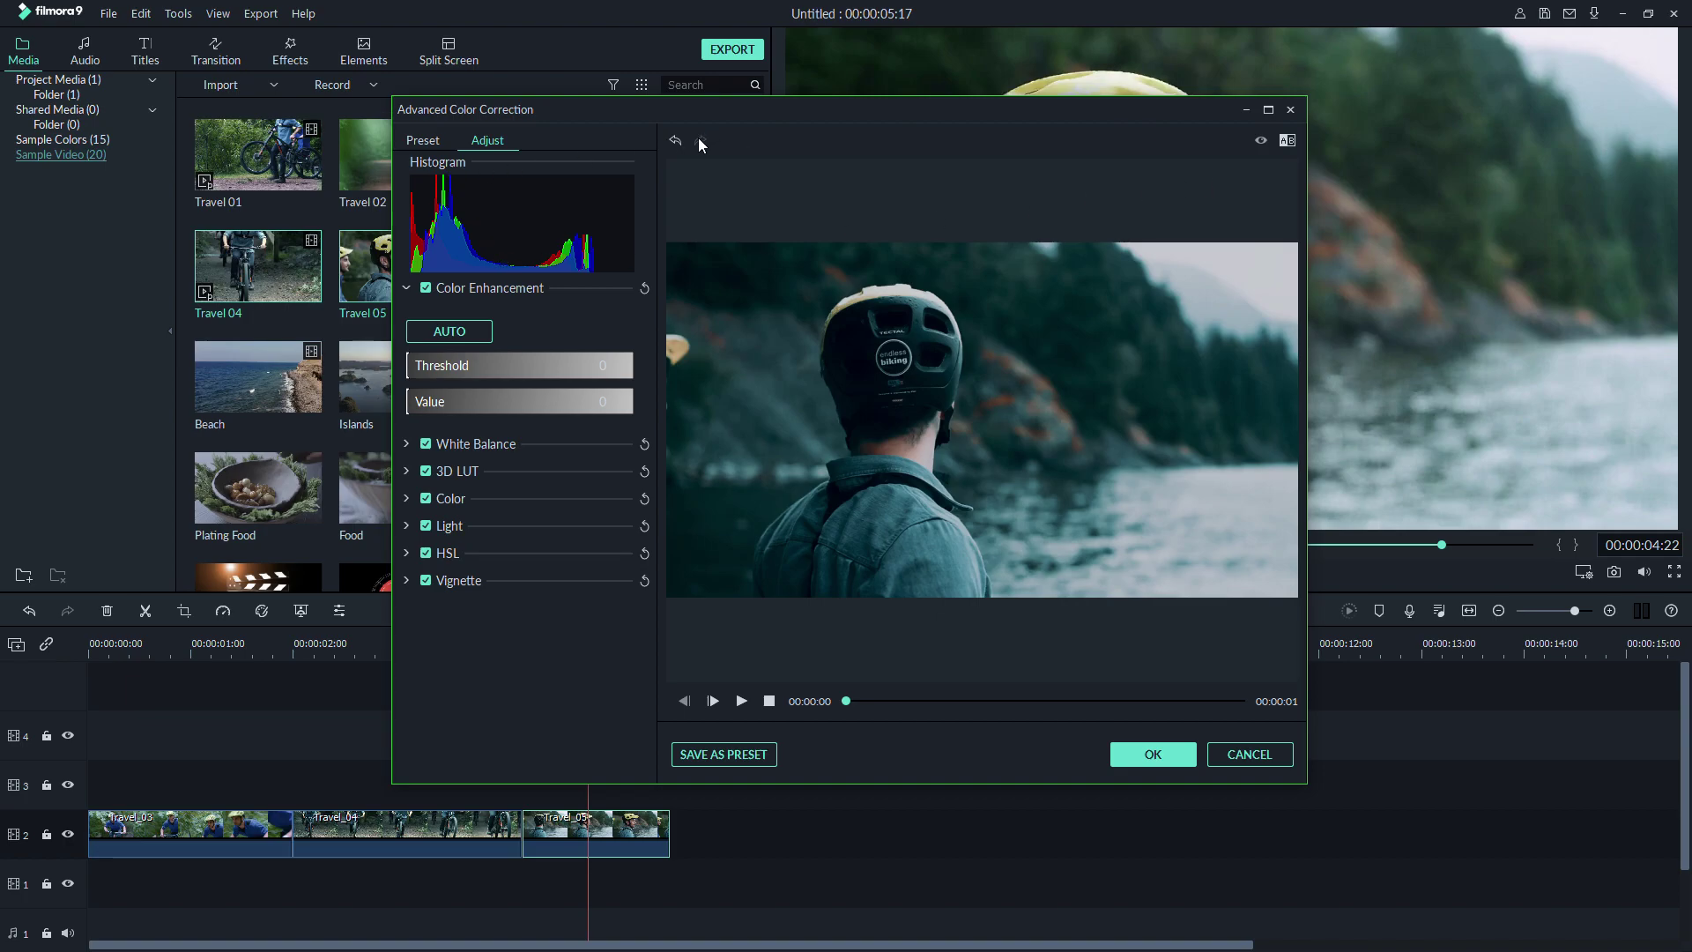
click(676, 141)
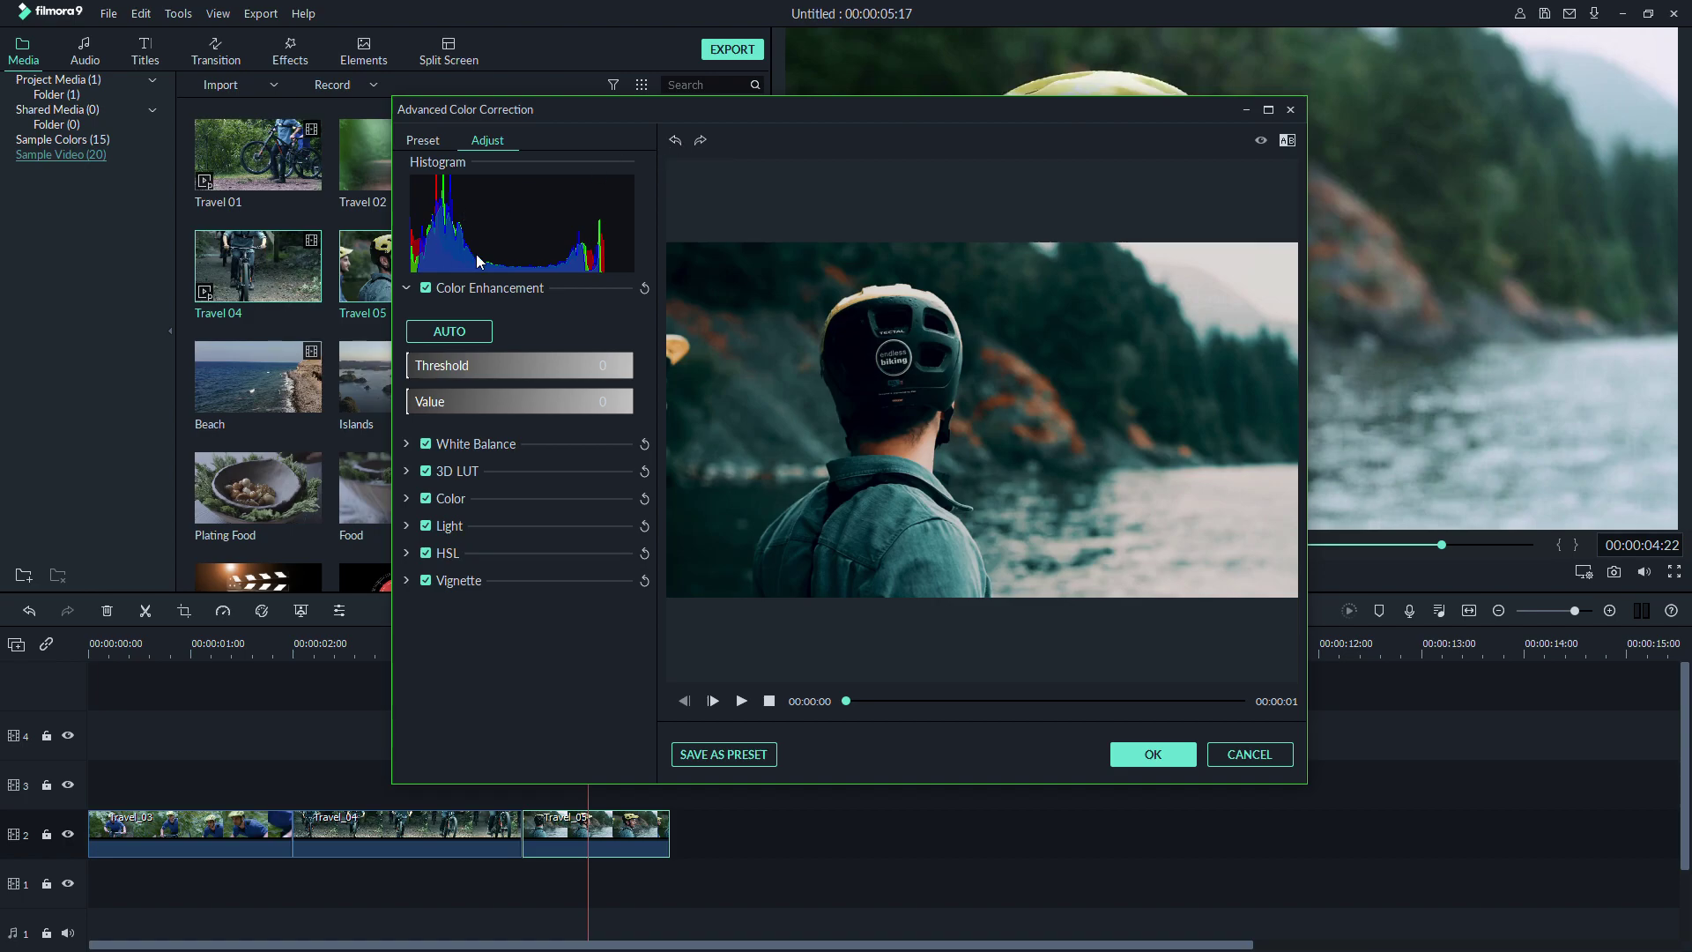
click(675, 141)
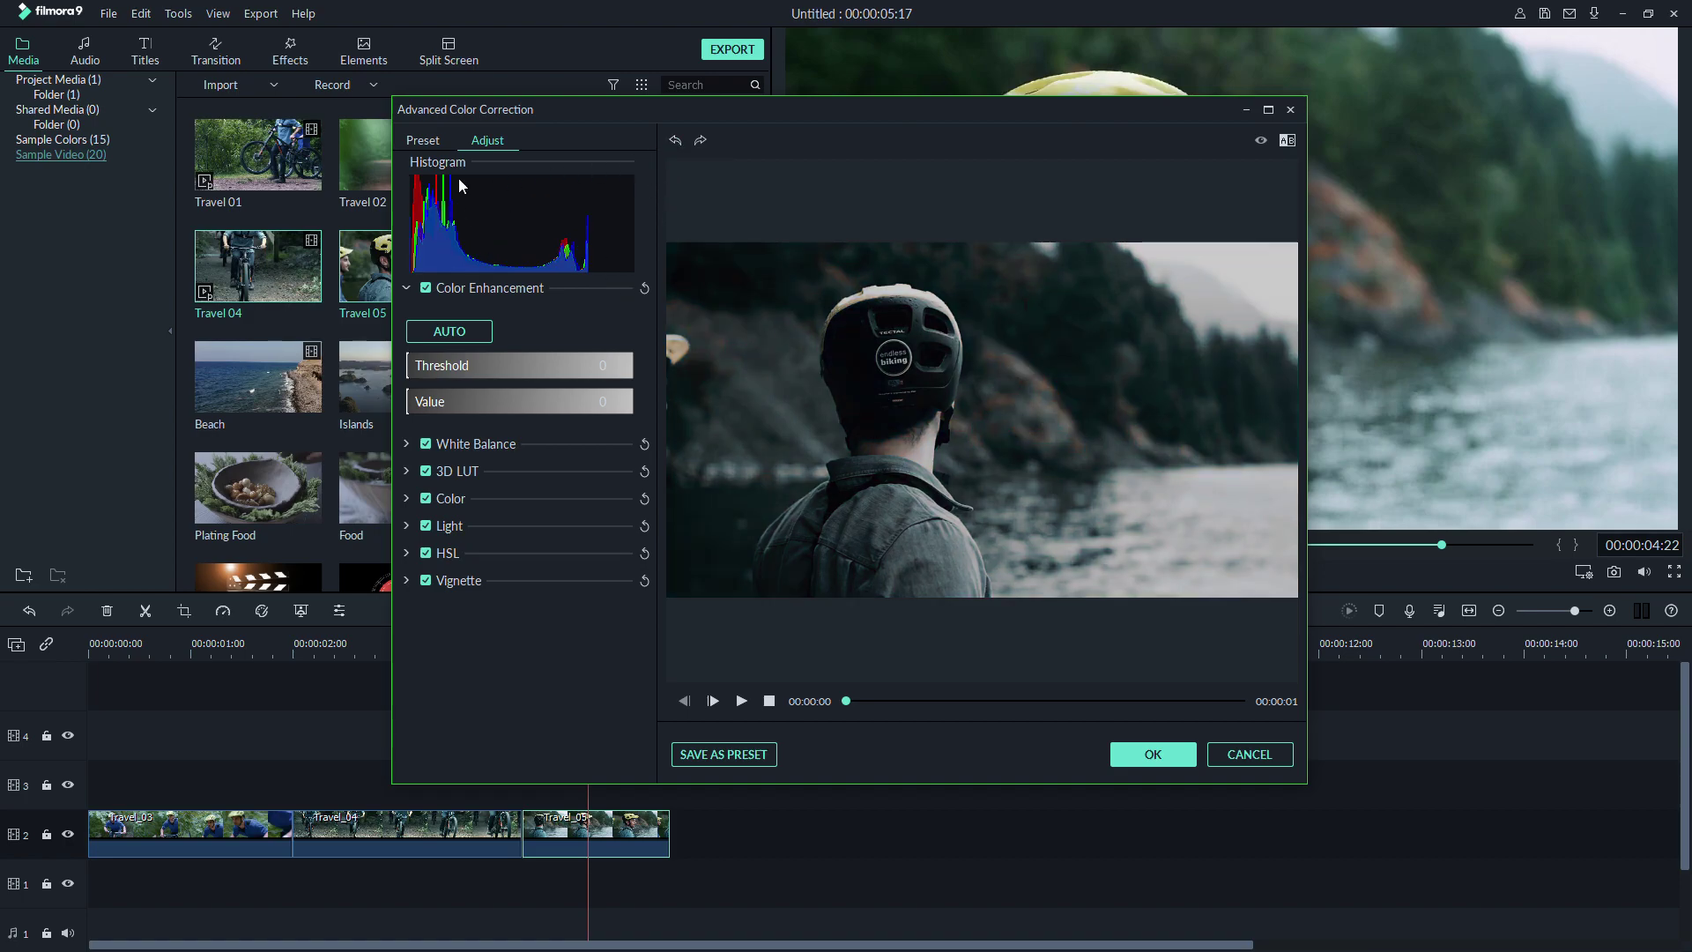
click(1251, 755)
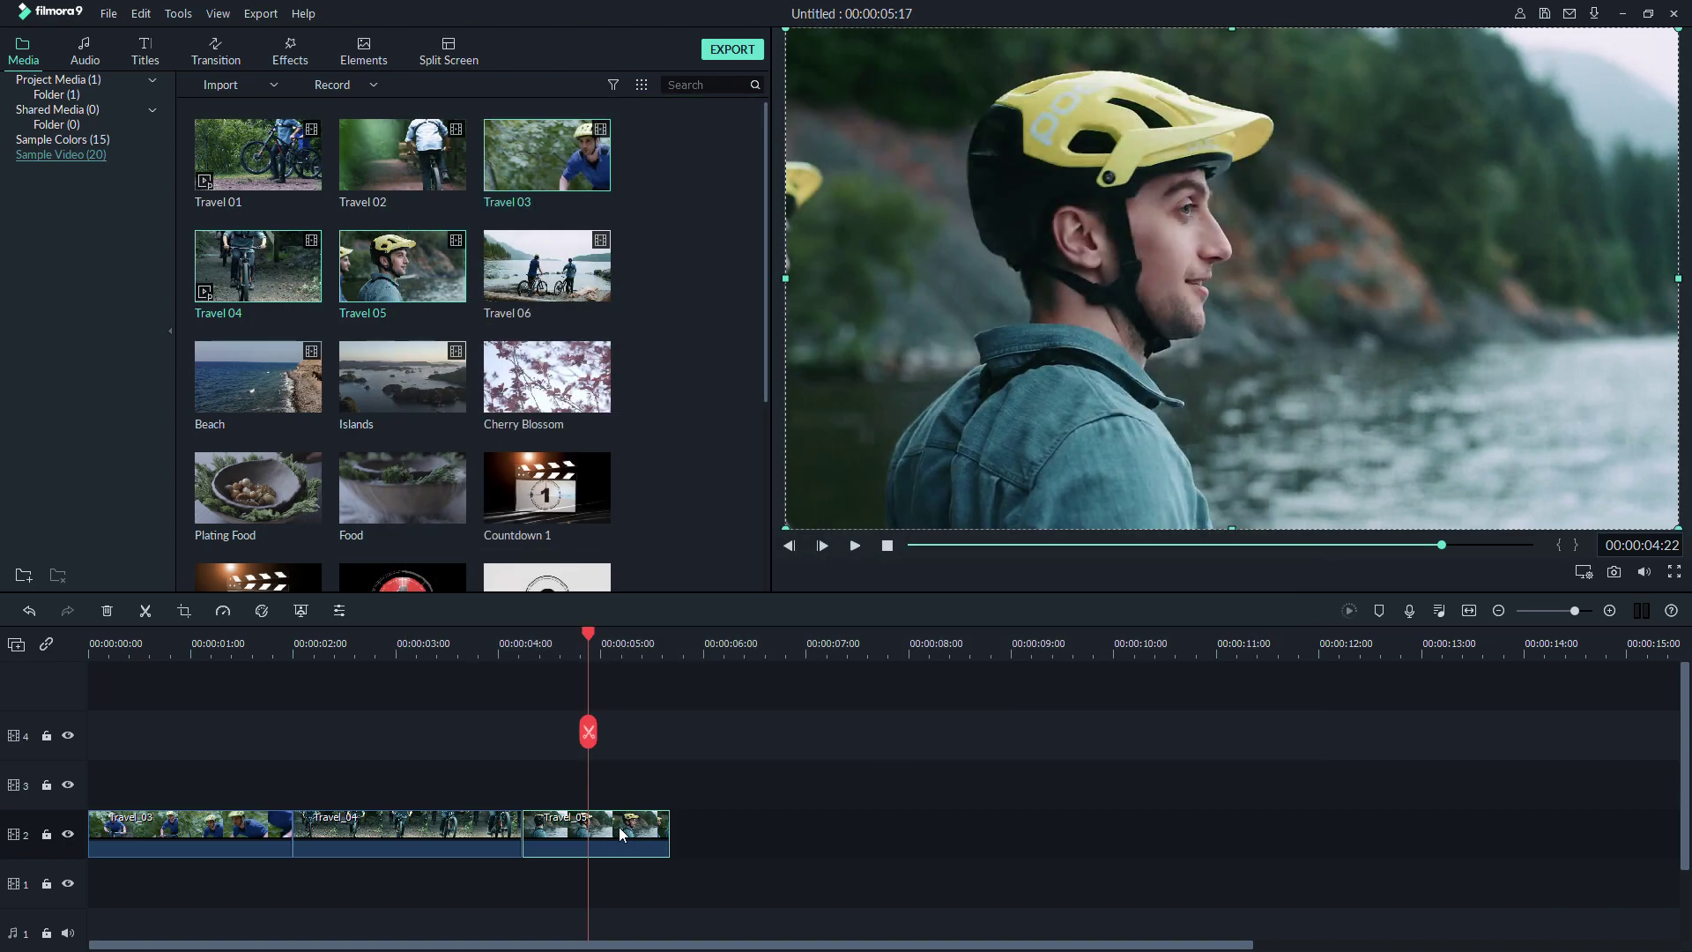
Apply the green screen effect to the Travel_05 clip with its default settings
double_click(615, 826)
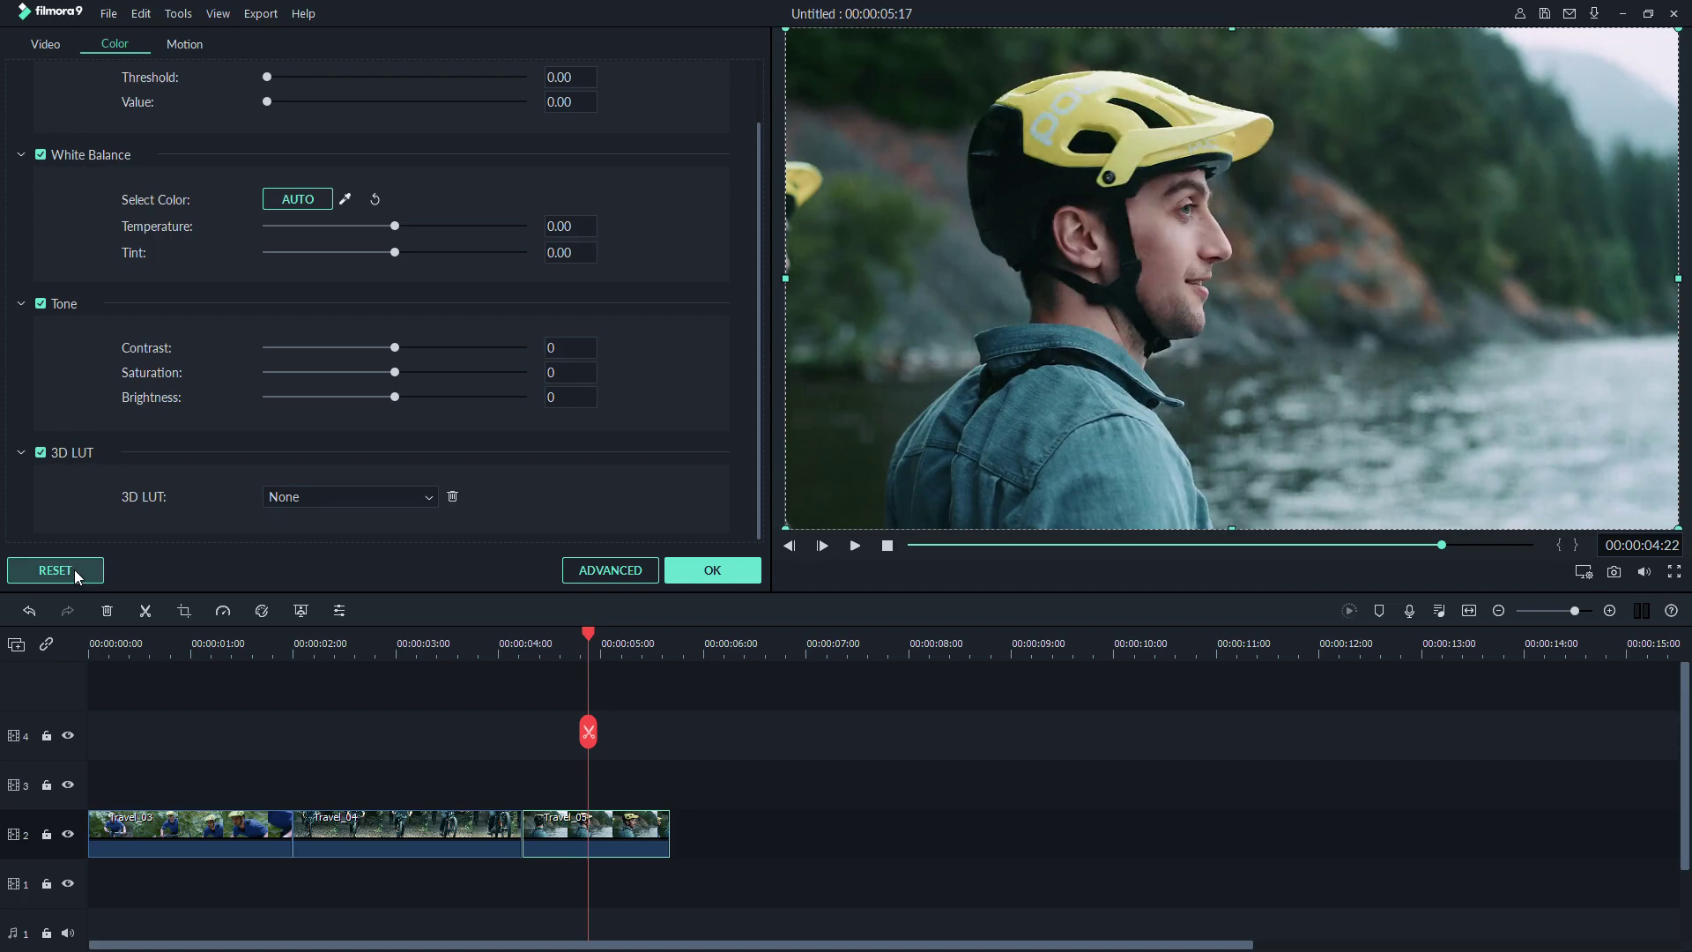
click(675, 578)
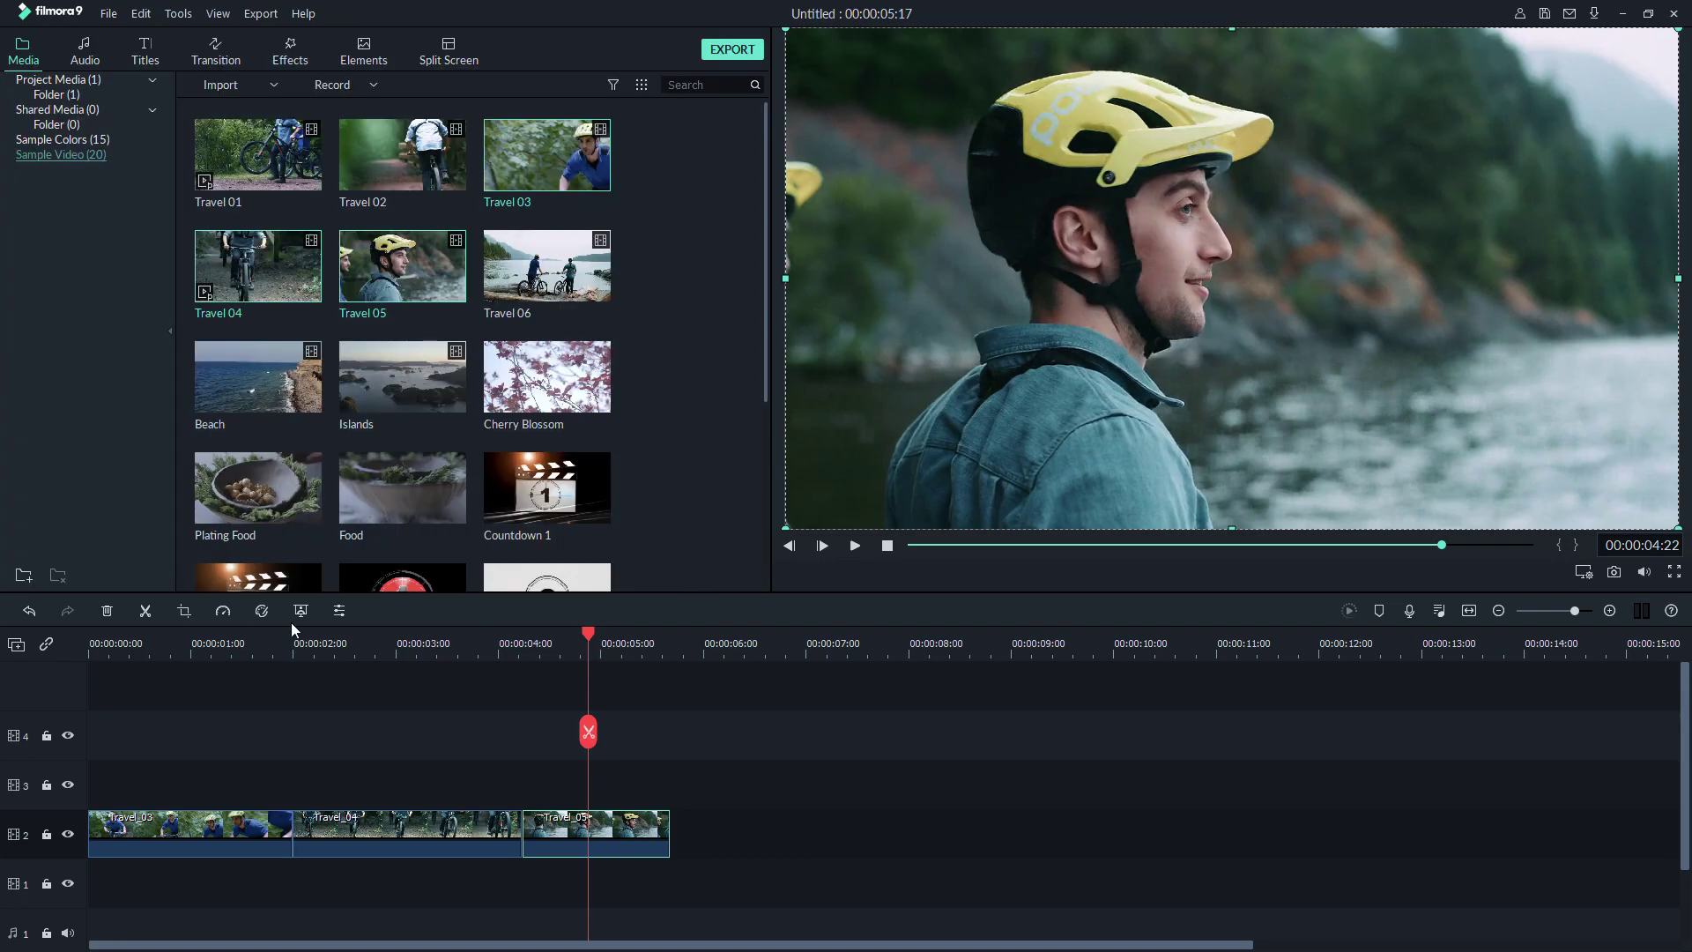
click(303, 610)
click(700, 570)
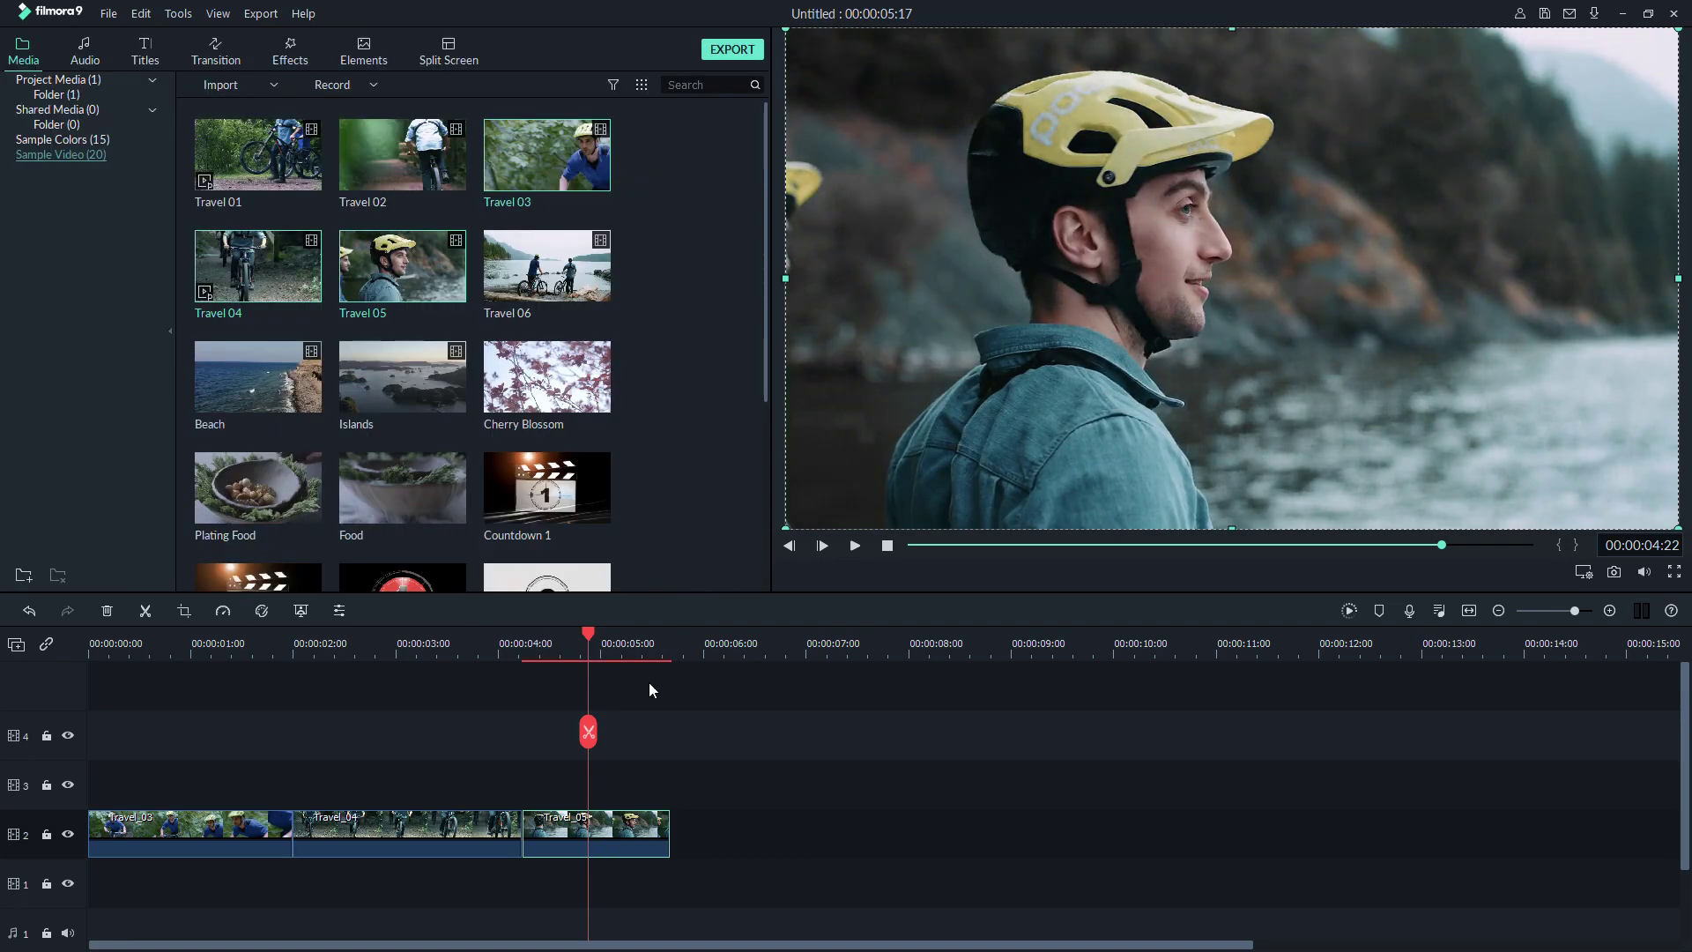
Open Advanced Color Correction for the clip with a repositioned window and examine the histogram's dark and bright halves
click(262, 611)
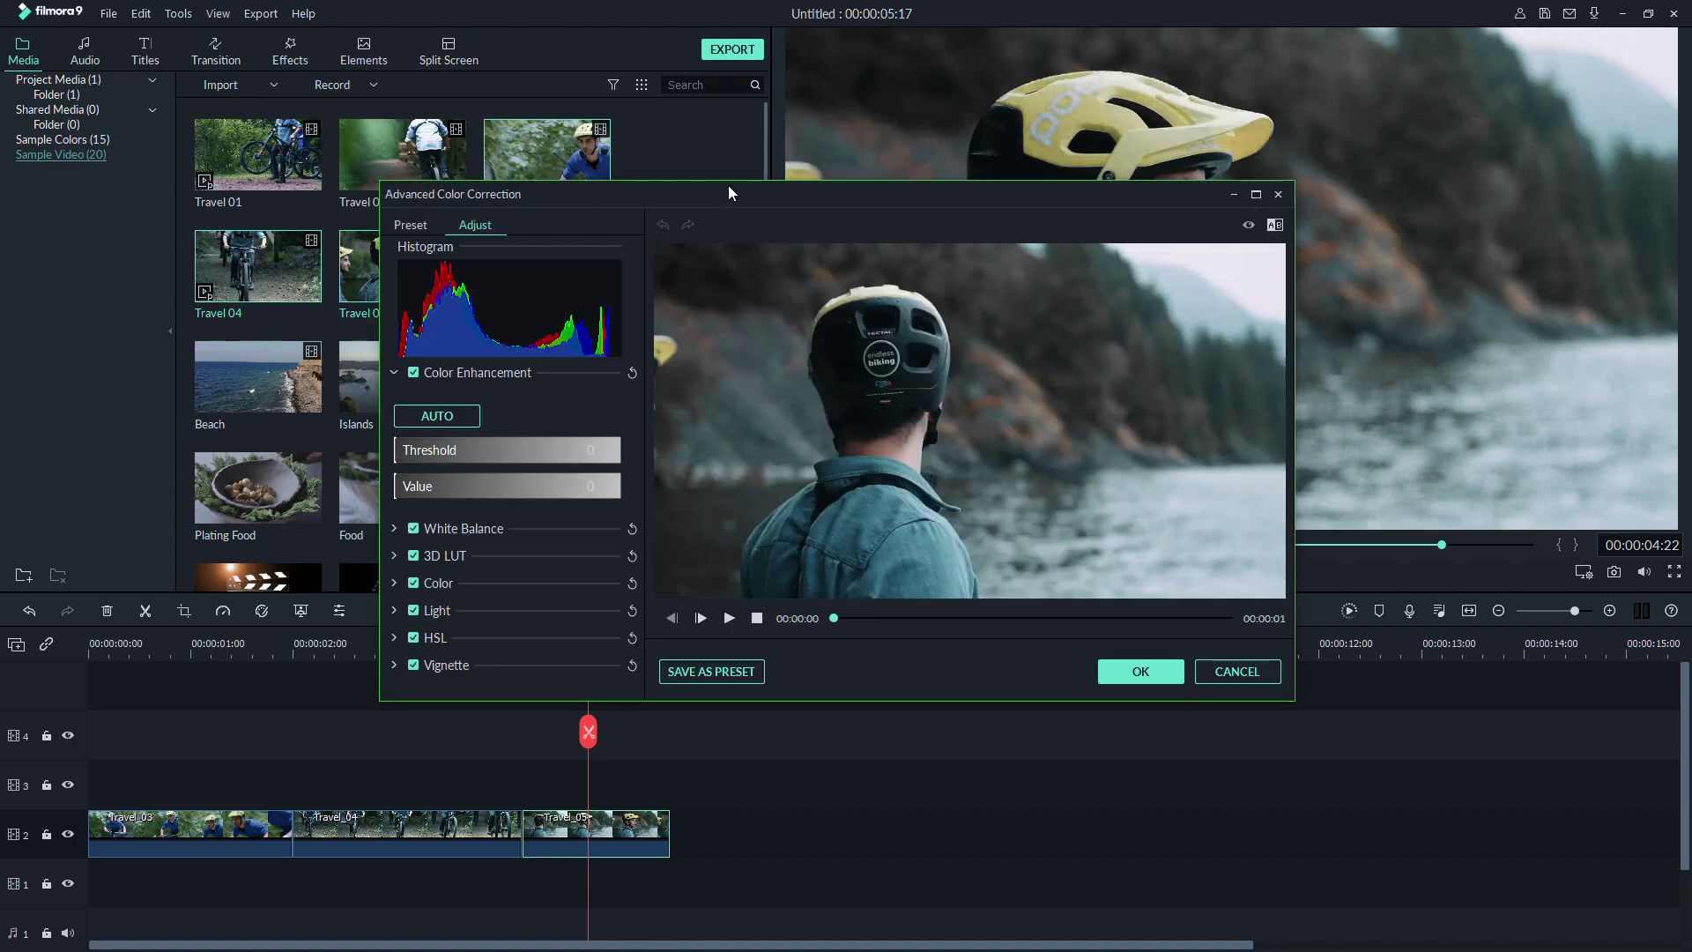
drag(732, 183, 732, 123)
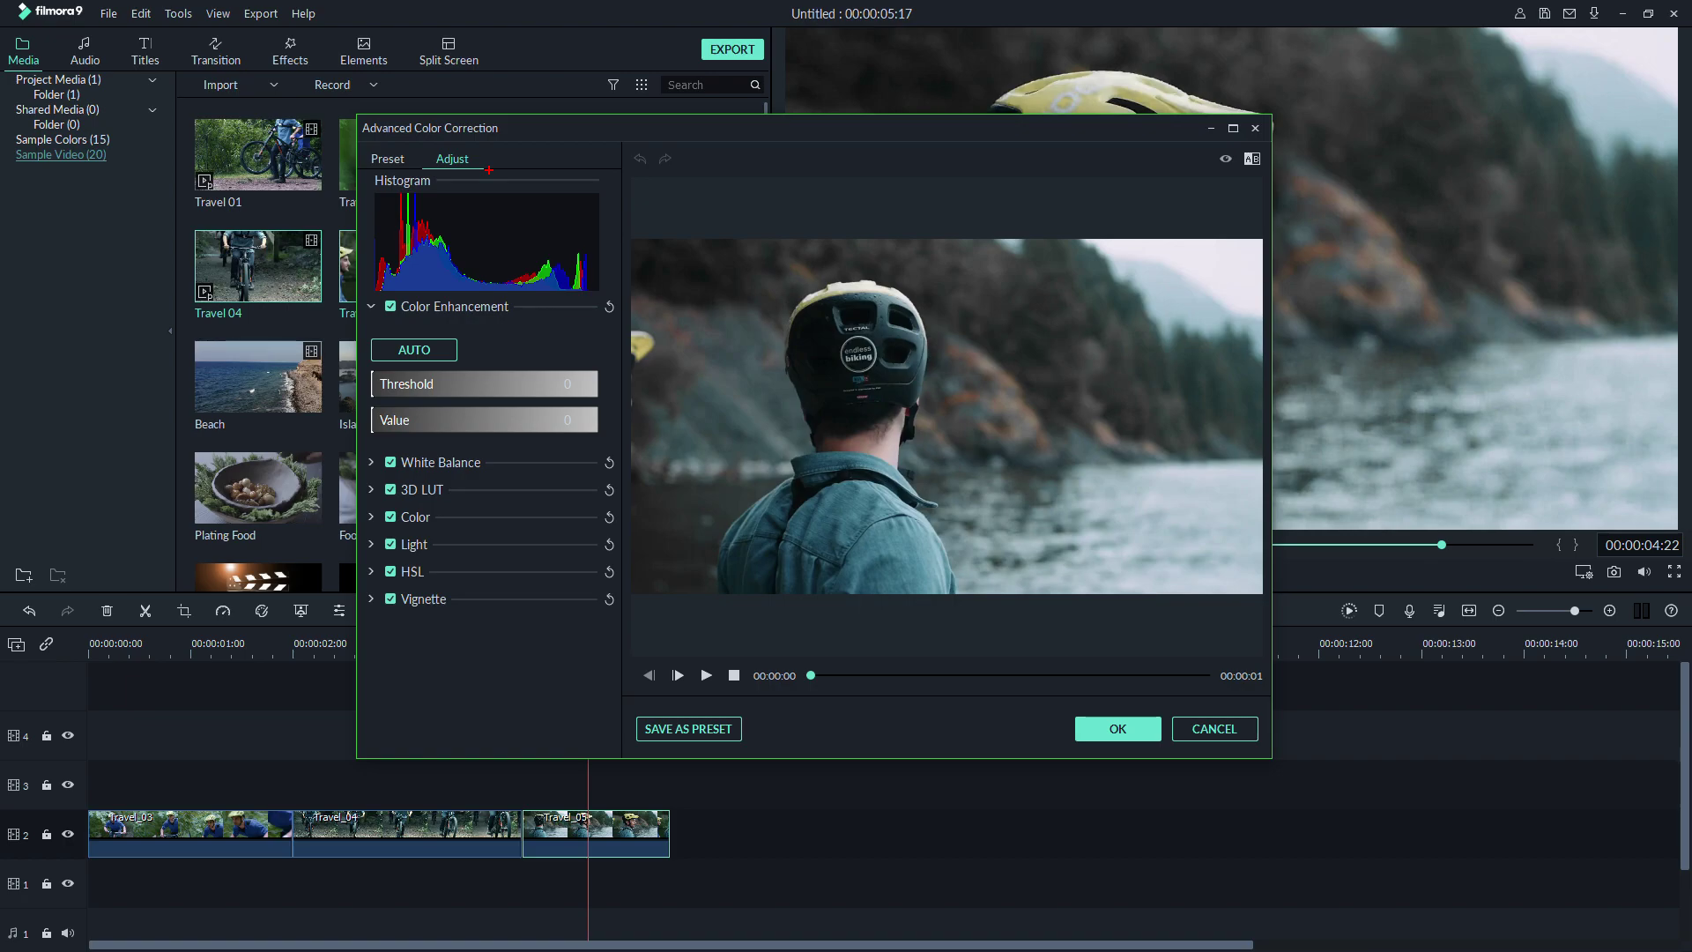
drag(489, 170, 490, 339)
mouse_move(526, 205)
mouse_down()
mouse_move(541, 245)
mouse_move(549, 227)
mouse_move(595, 234)
mouse_move(579, 198)
mouse_move(624, 186)
mouse_up()
mouse_move(394, 214)
mouse_down()
mouse_move(435, 230)
mouse_move(456, 203)
mouse_up()
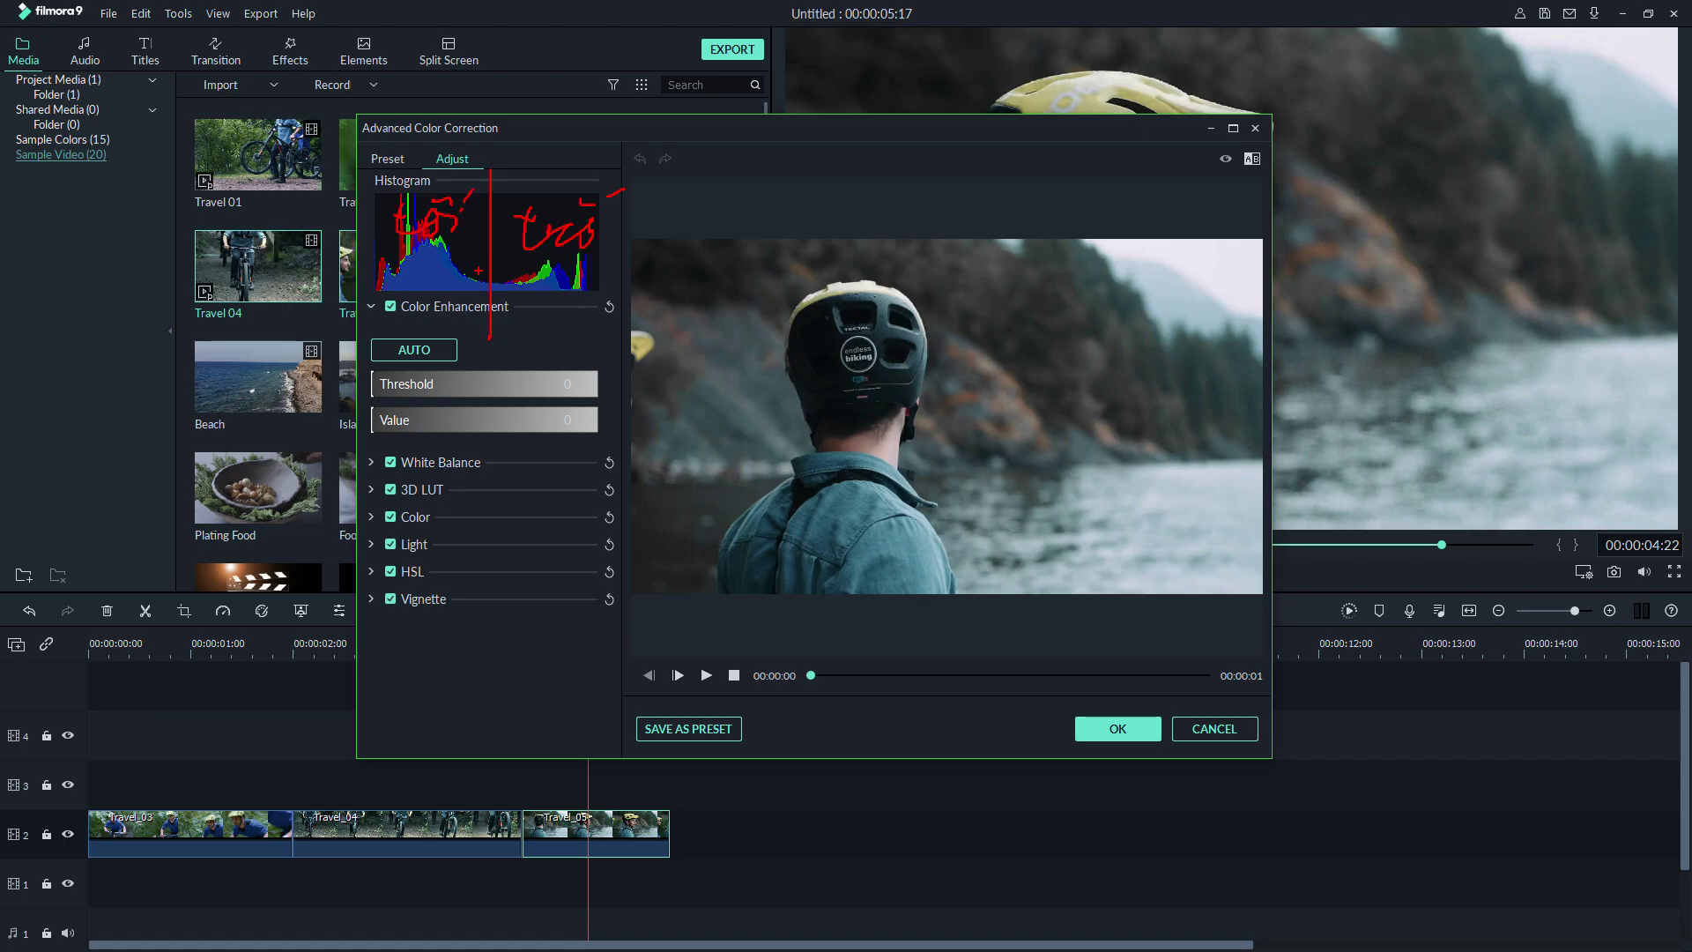
Examine the histogram's tonal range divided into four zones from darkest to brightest
key(super)
key(super)
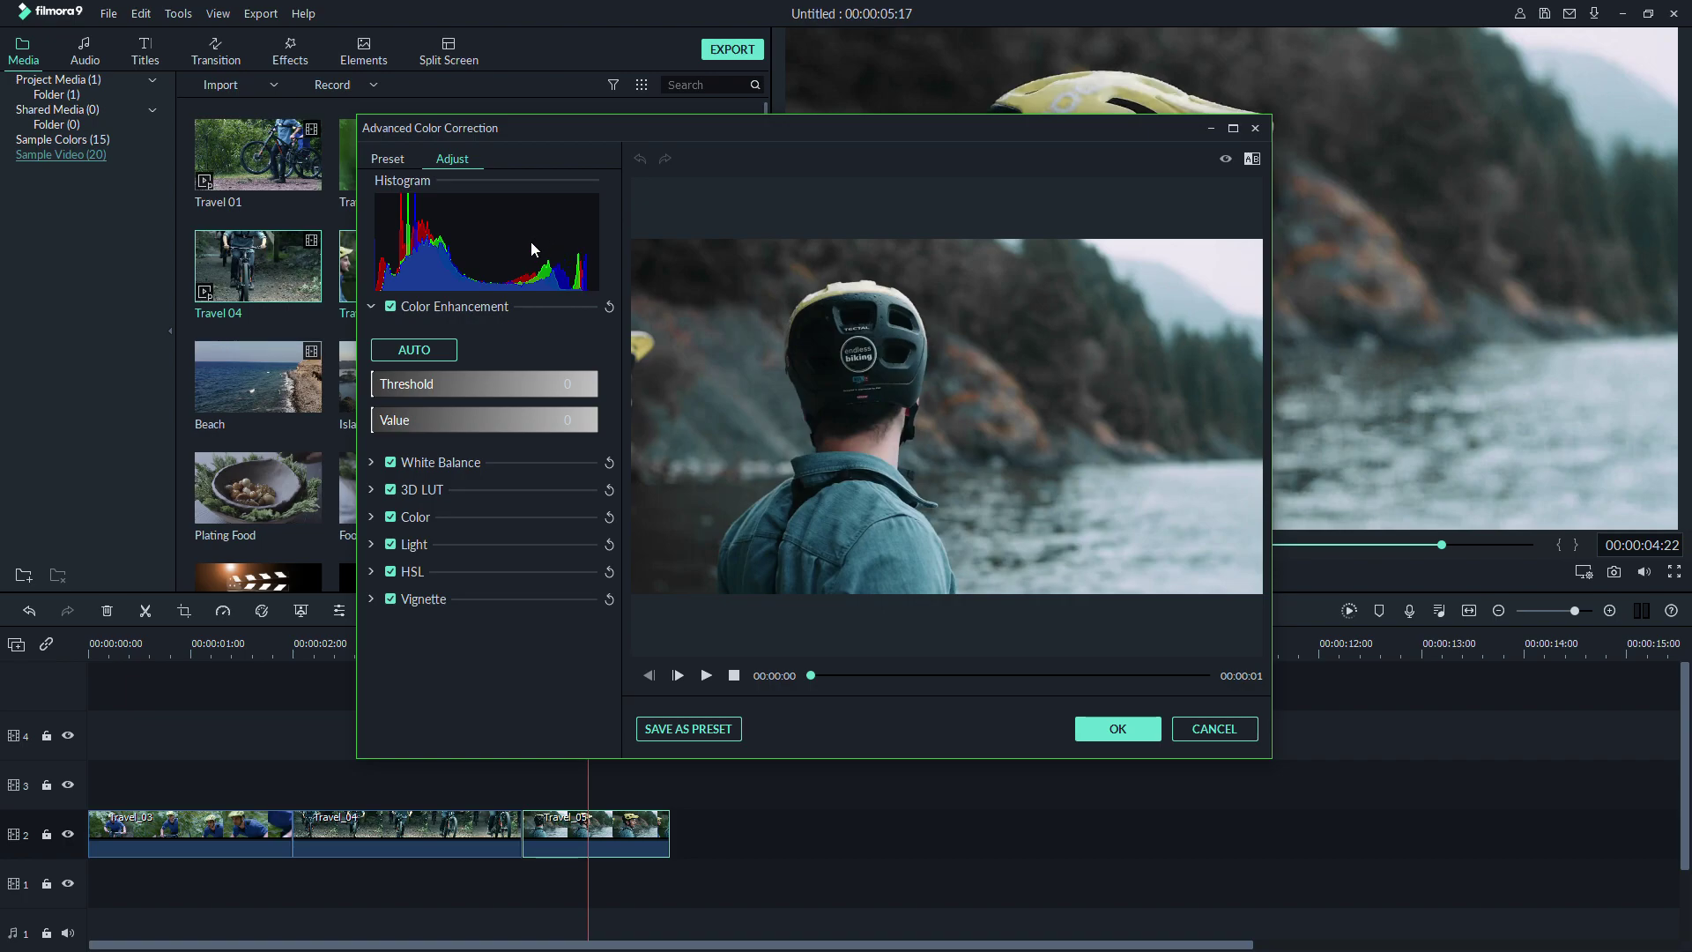
drag(480, 171, 477, 314)
drag(540, 172, 545, 337)
drag(428, 180, 426, 315)
mouse_move(571, 208)
mouse_down()
mouse_move(579, 222)
mouse_move(503, 223)
mouse_move(518, 205)
mouse_move(508, 223)
mouse_up()
mouse_move(402, 206)
mouse_down()
mouse_move(393, 225)
mouse_move(464, 204)
mouse_move(448, 220)
mouse_up()
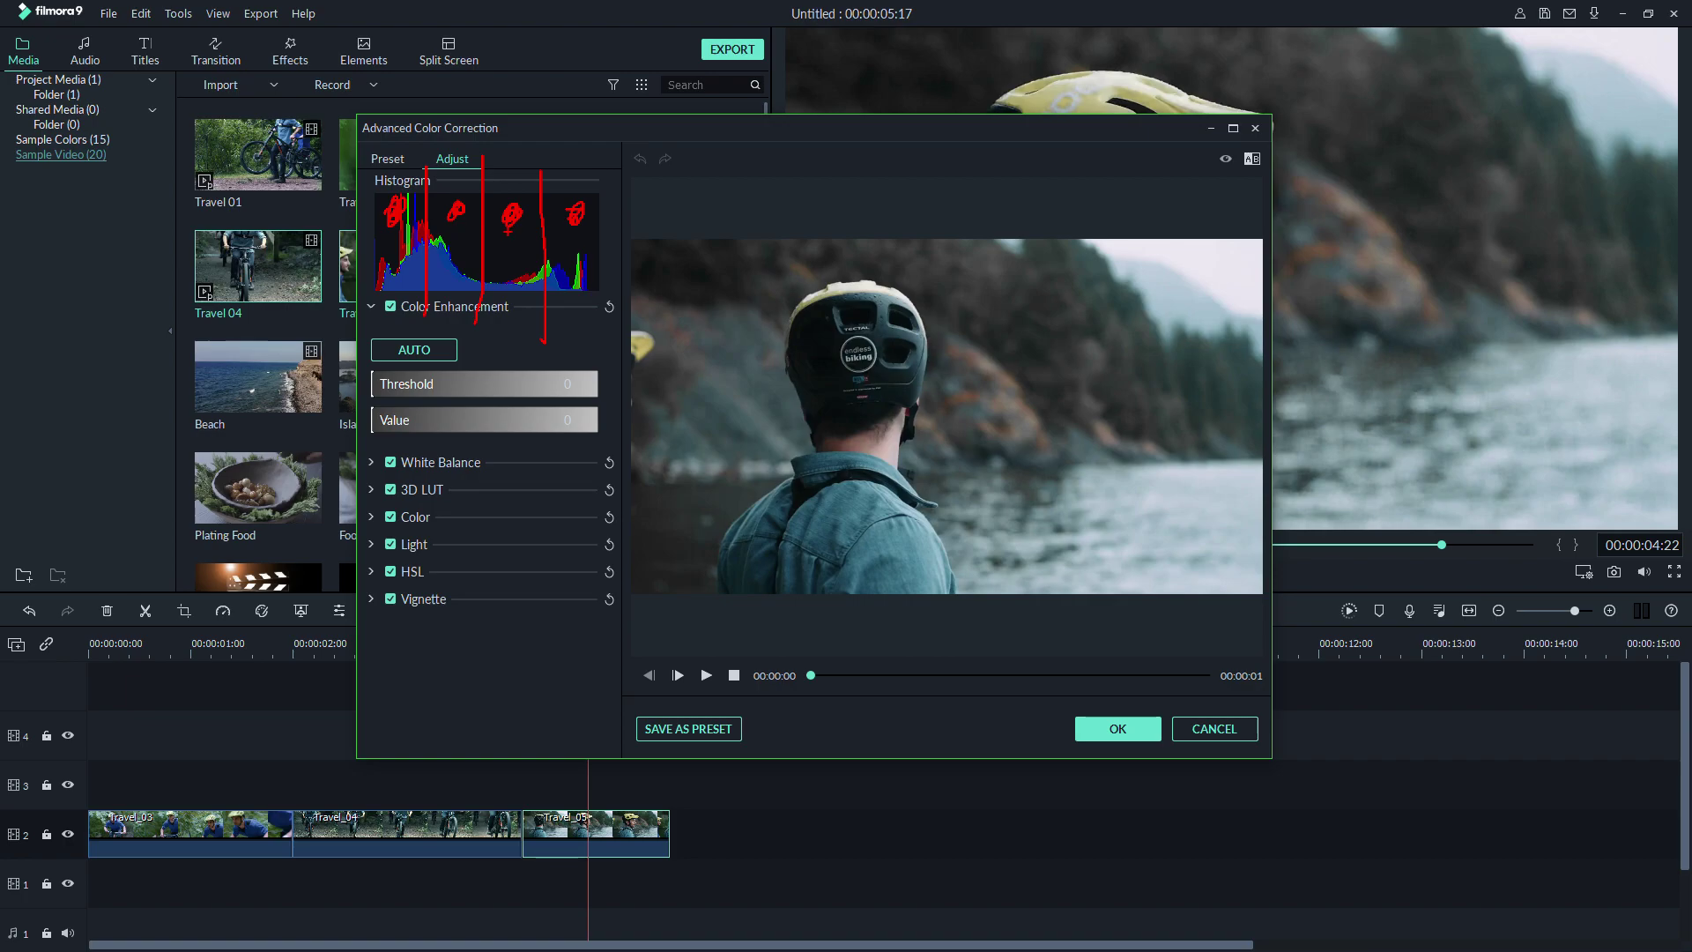
key(Escape)
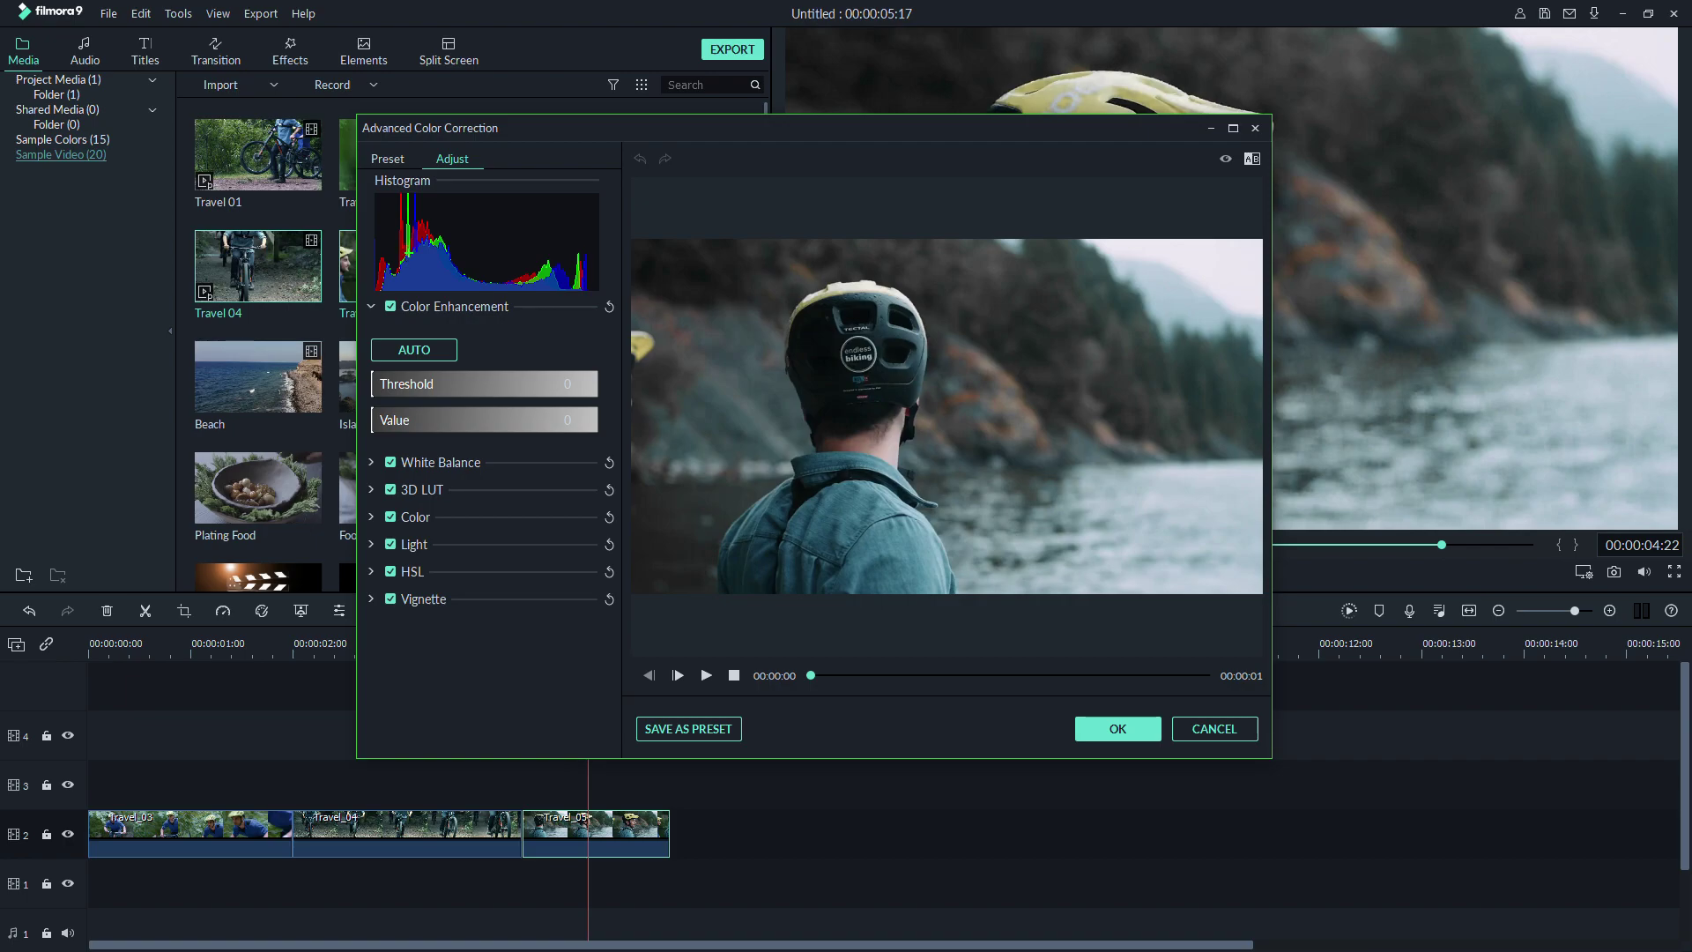
Examine the histogram's horizontal and vertical axes, its tonal divisions and its RGB channels
mouse_move(370, 308)
mouse_down()
mouse_move(595, 309)
mouse_move(577, 326)
mouse_move(654, 340)
mouse_move(596, 342)
mouse_up()
drag(371, 191, 370, 304)
mouse_move(369, 179)
mouse_down()
mouse_move(361, 199)
mouse_move(379, 200)
mouse_up()
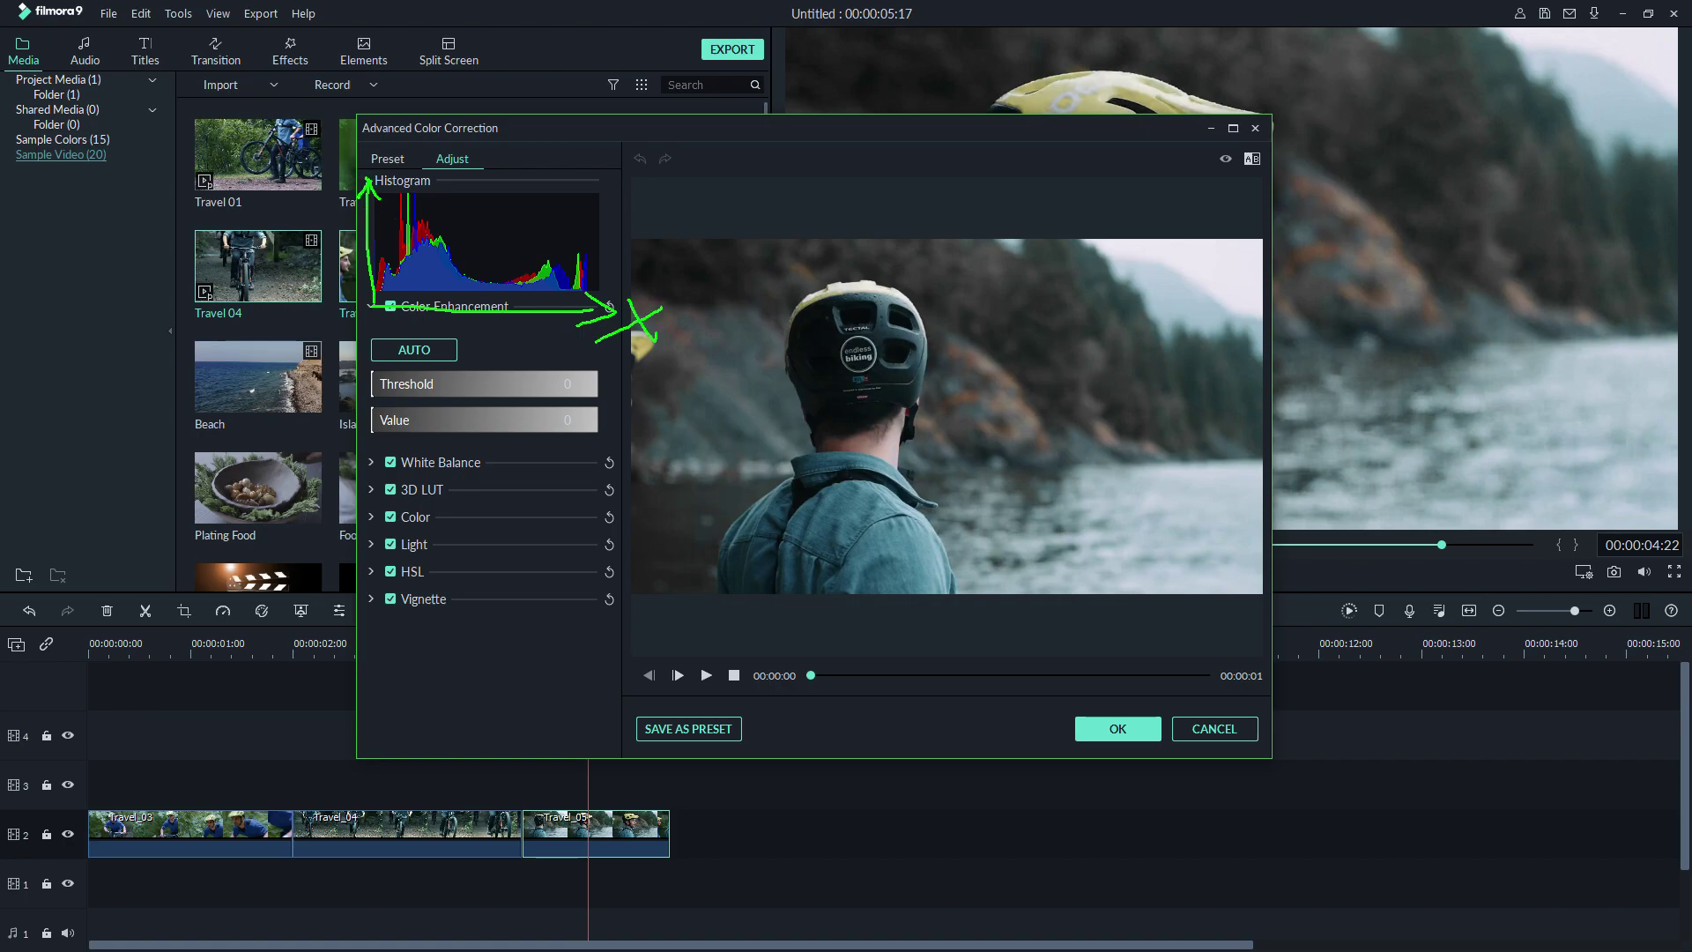
drag(347, 137, 340, 203)
drag(542, 160, 548, 310)
drag(485, 167, 474, 311)
drag(437, 158, 430, 310)
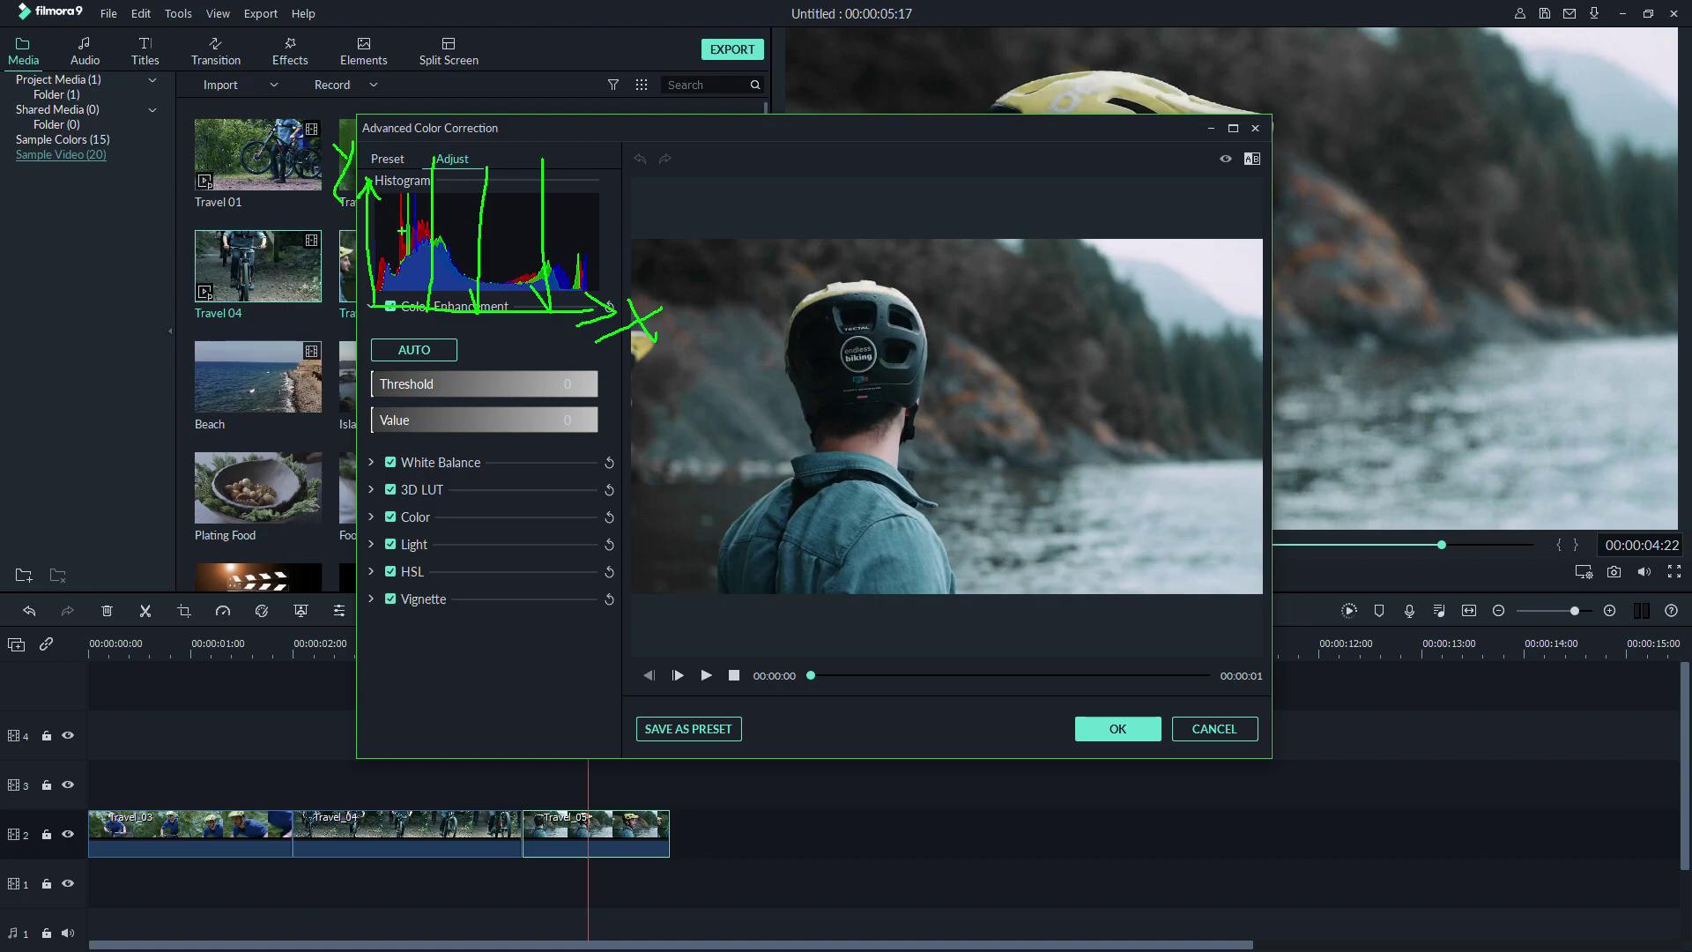
mouse_move(663, 240)
mouse_down()
mouse_move(671, 176)
mouse_move(705, 245)
mouse_up()
mouse_move(739, 183)
mouse_down()
mouse_move(726, 269)
mouse_move(772, 231)
mouse_up()
mouse_move(797, 208)
mouse_down()
mouse_move(779, 269)
mouse_move(882, 255)
mouse_move(859, 302)
mouse_up()
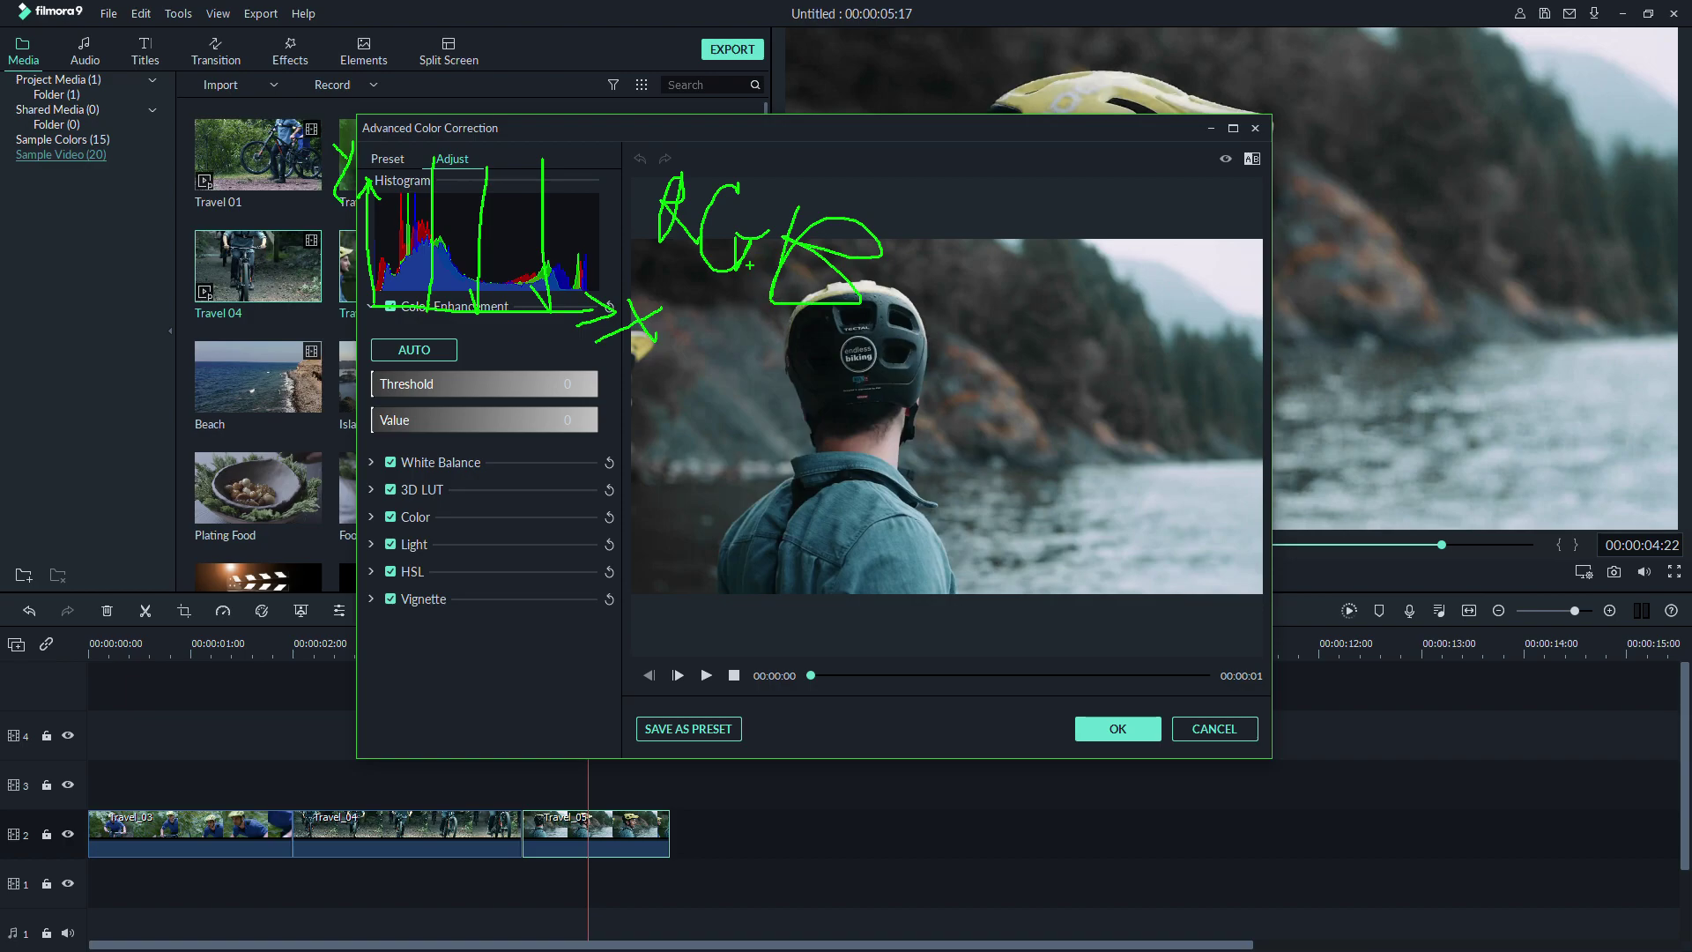
drag(750, 241, 745, 284)
mouse_move(759, 150)
mouse_down()
mouse_move(652, 164)
mouse_move(647, 257)
mouse_move(767, 344)
mouse_move(899, 307)
mouse_move(930, 217)
mouse_move(855, 179)
mouse_move(737, 187)
mouse_move(776, 167)
mouse_up()
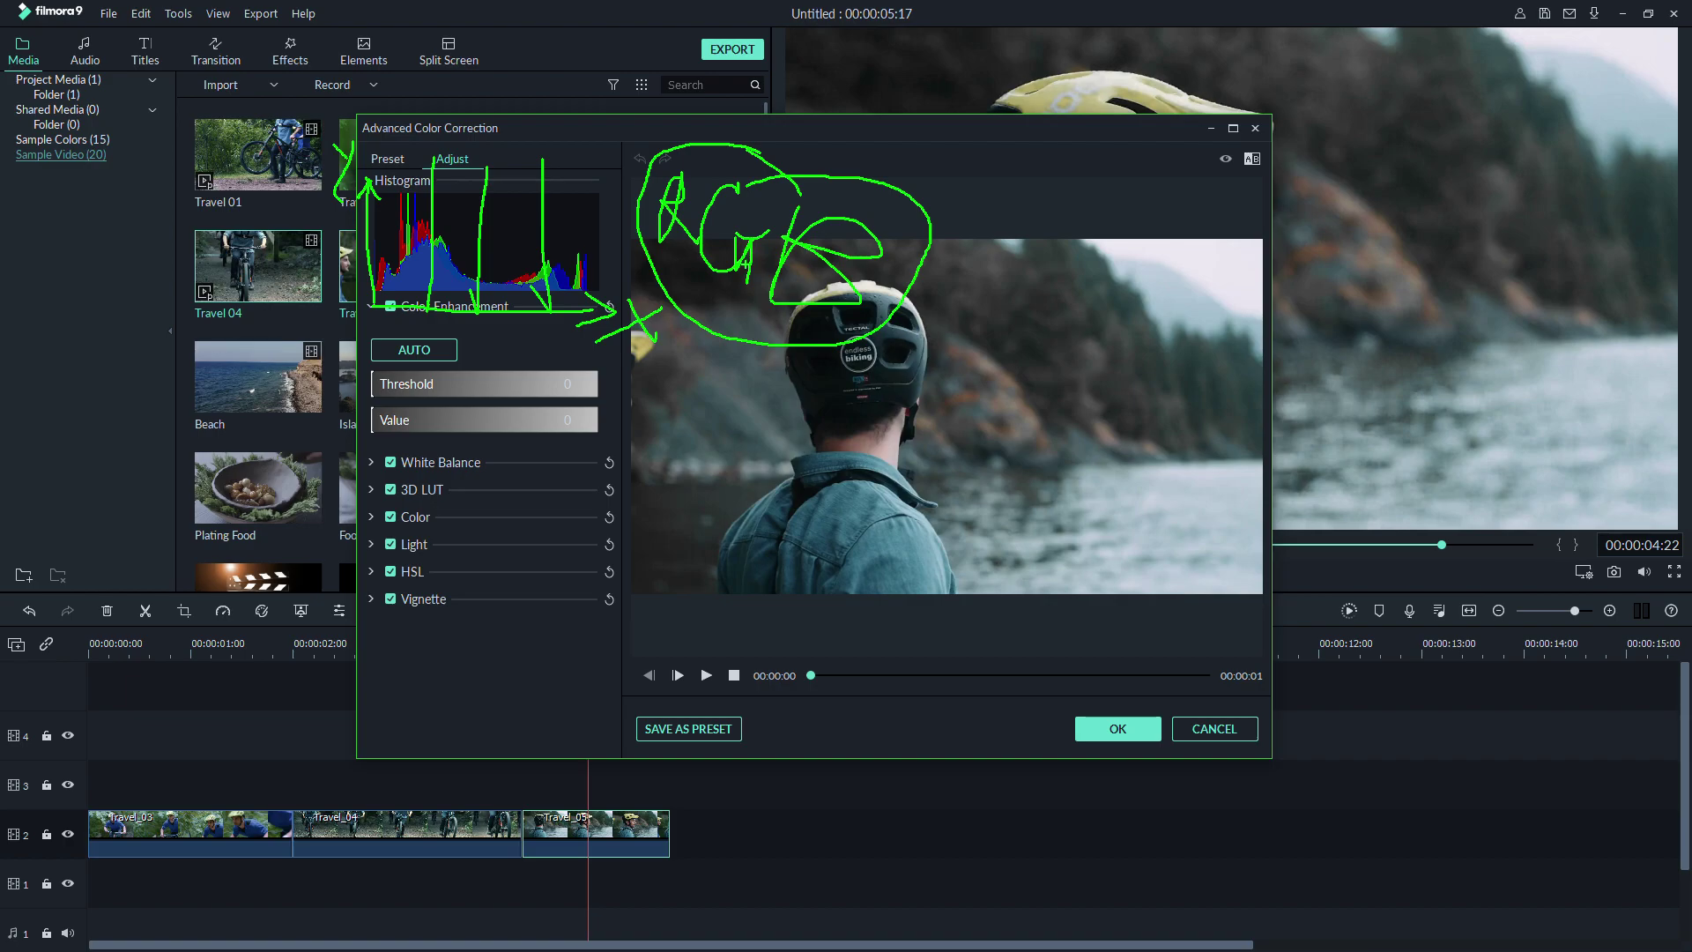
key(Escape)
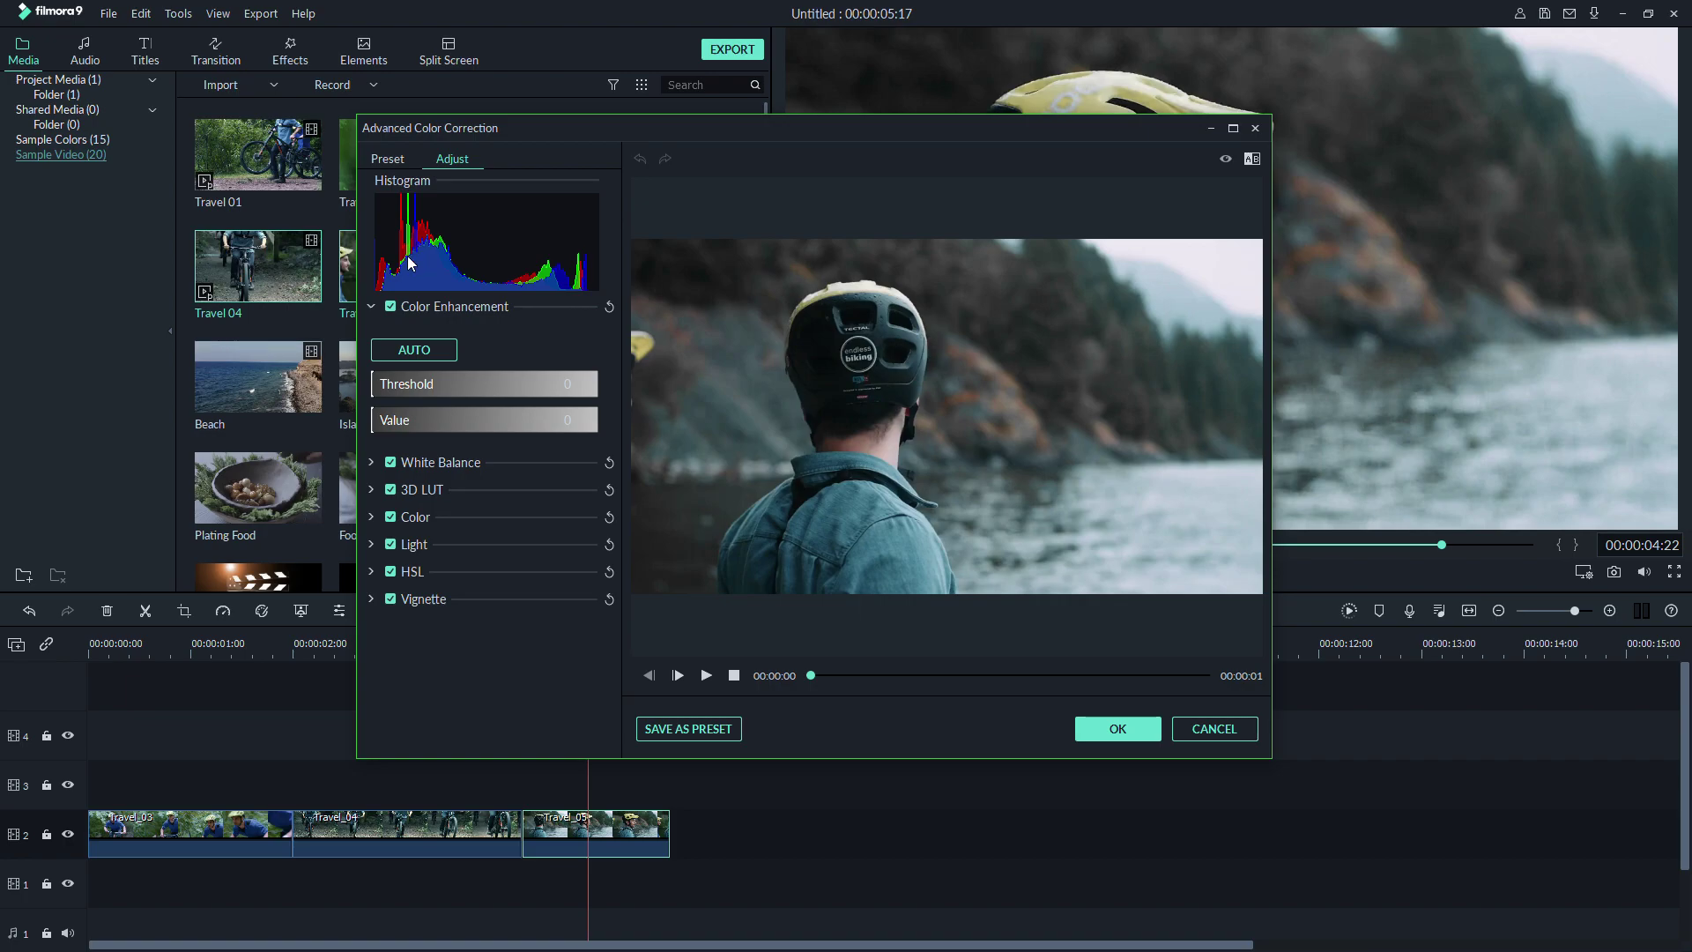
Examine how the histogram is distributed around its midpoint and at its dark and bright extremes
drag(492, 152, 490, 324)
mouse_move(388, 280)
mouse_down()
mouse_move(460, 228)
mouse_move(506, 223)
mouse_move(559, 250)
mouse_move(580, 294)
mouse_up()
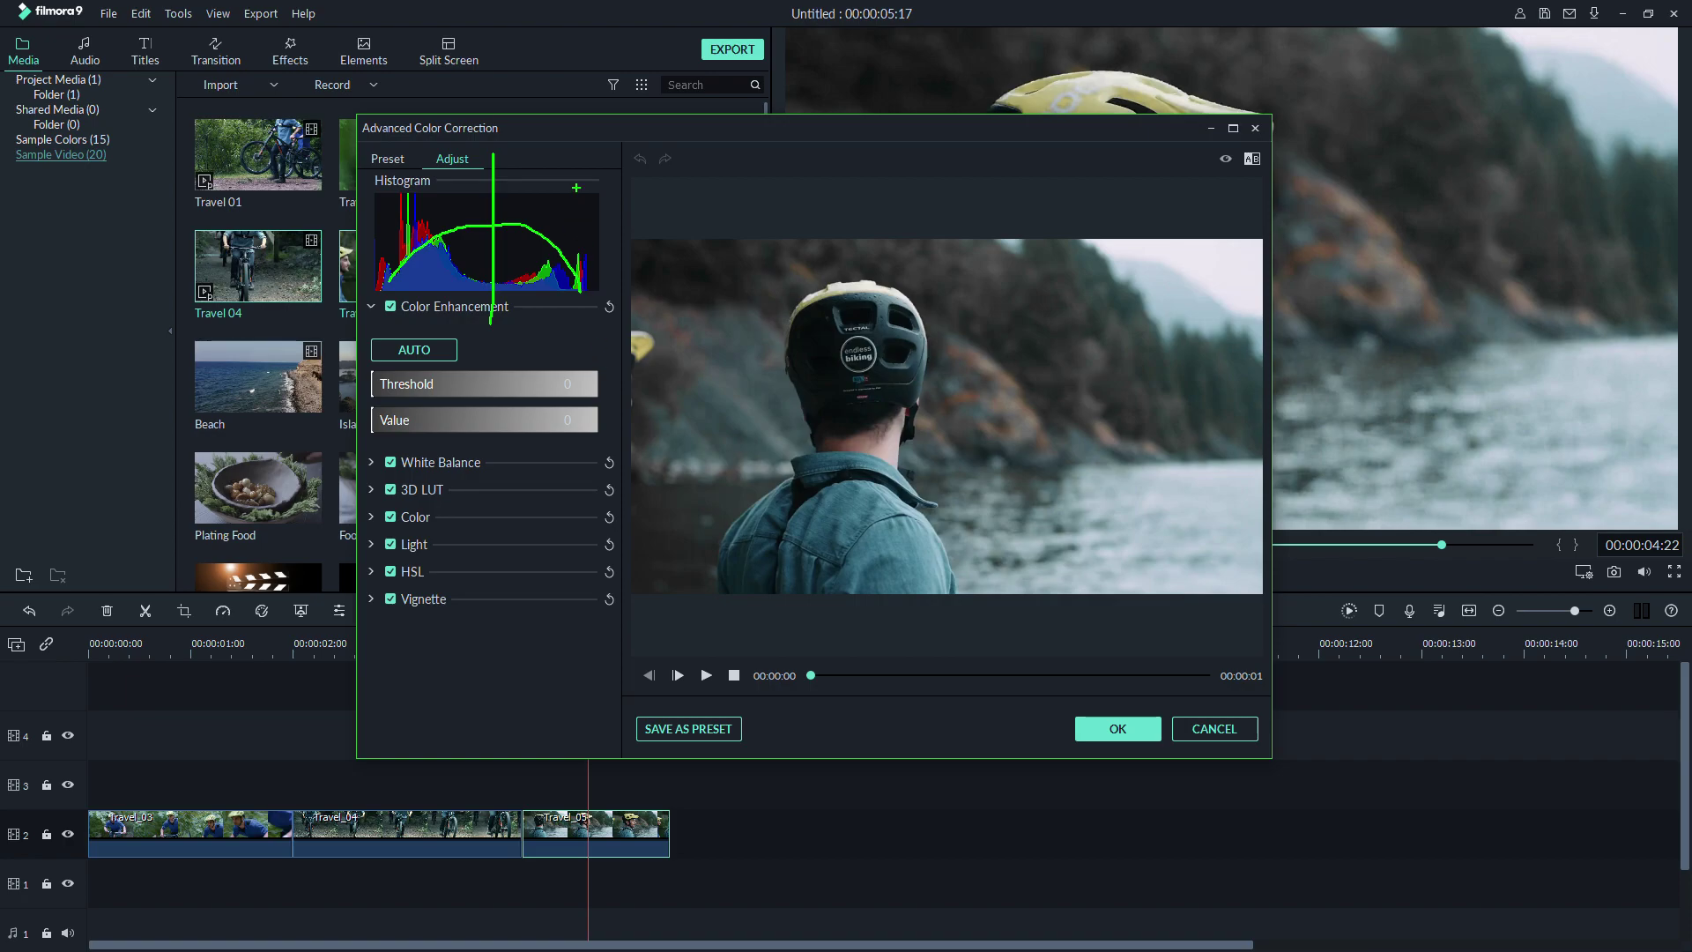
drag(578, 170, 590, 308)
mouse_move(399, 227)
mouse_down()
mouse_move(379, 287)
mouse_move(379, 189)
mouse_move(405, 203)
mouse_move(388, 267)
mouse_up()
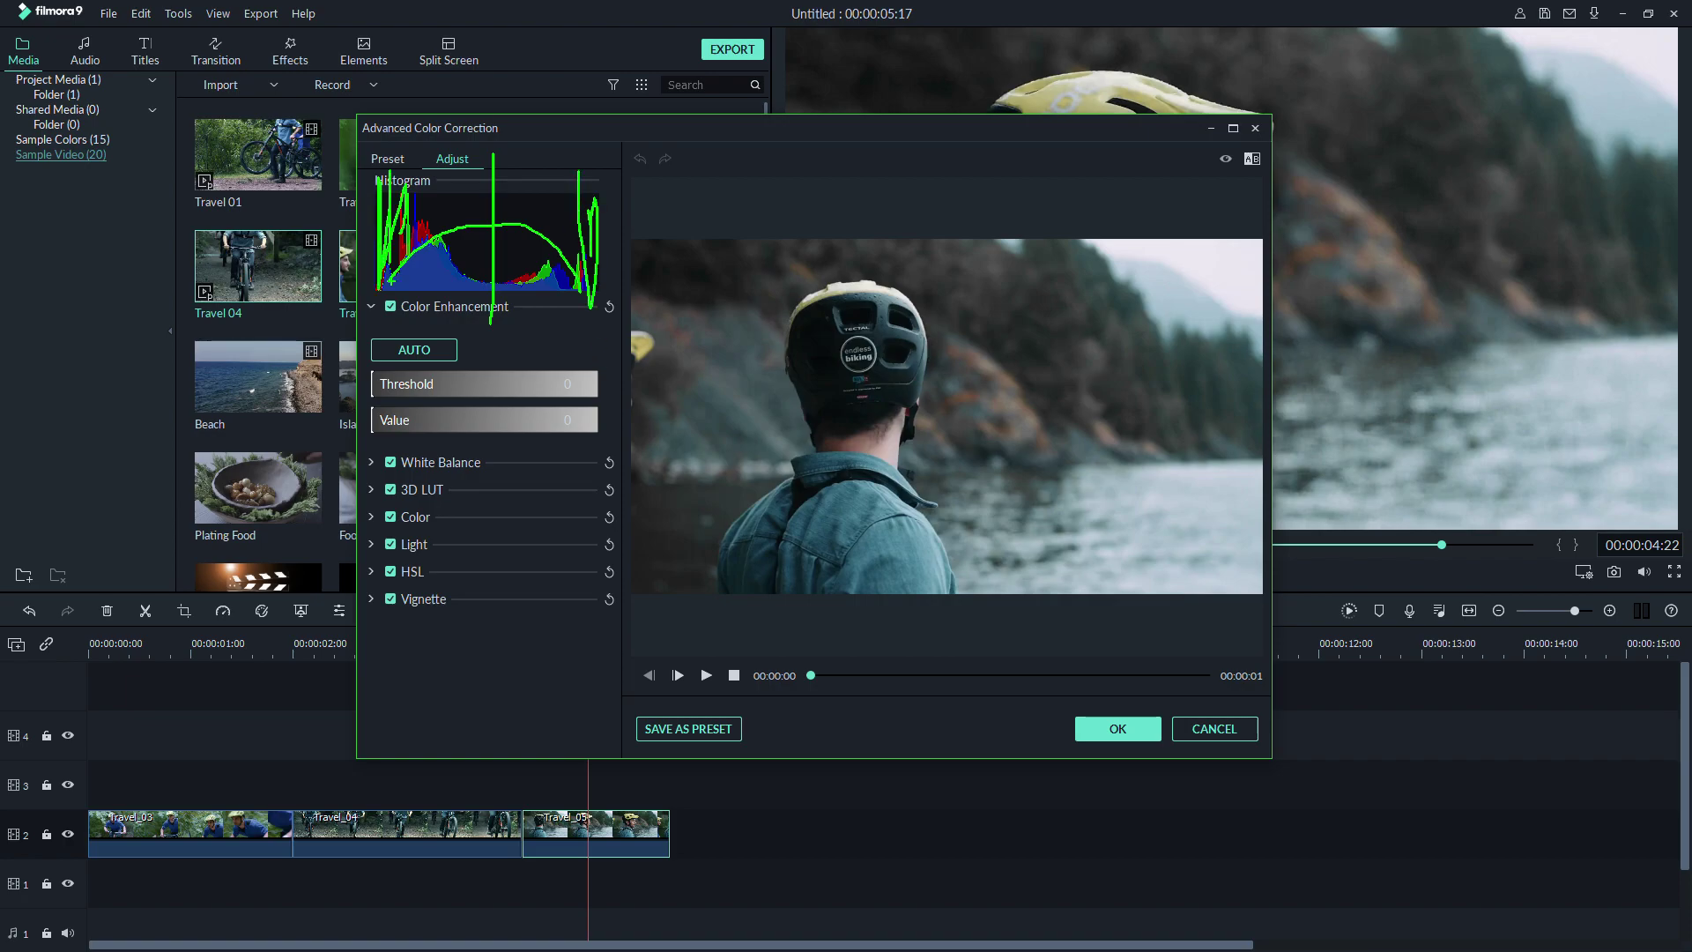
mouse_move(589, 204)
mouse_down()
mouse_move(582, 277)
mouse_move(583, 187)
mouse_move(596, 240)
mouse_up()
mouse_move(394, 183)
mouse_down()
mouse_move(394, 272)
mouse_move(384, 254)
mouse_up()
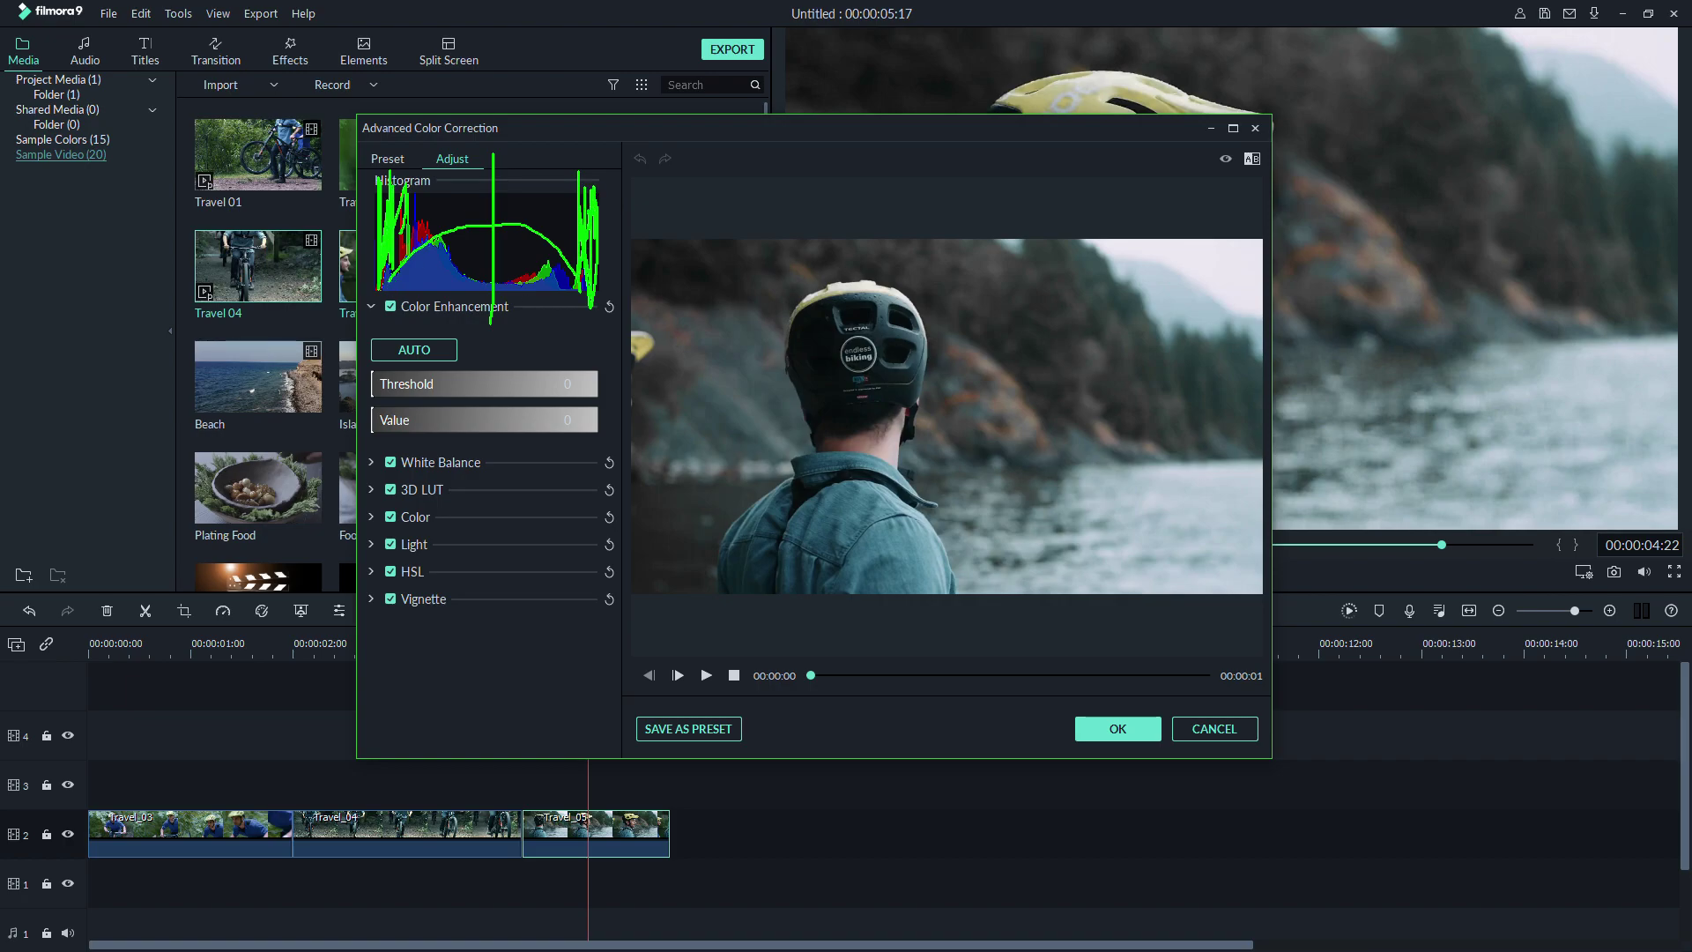
key(Escape)
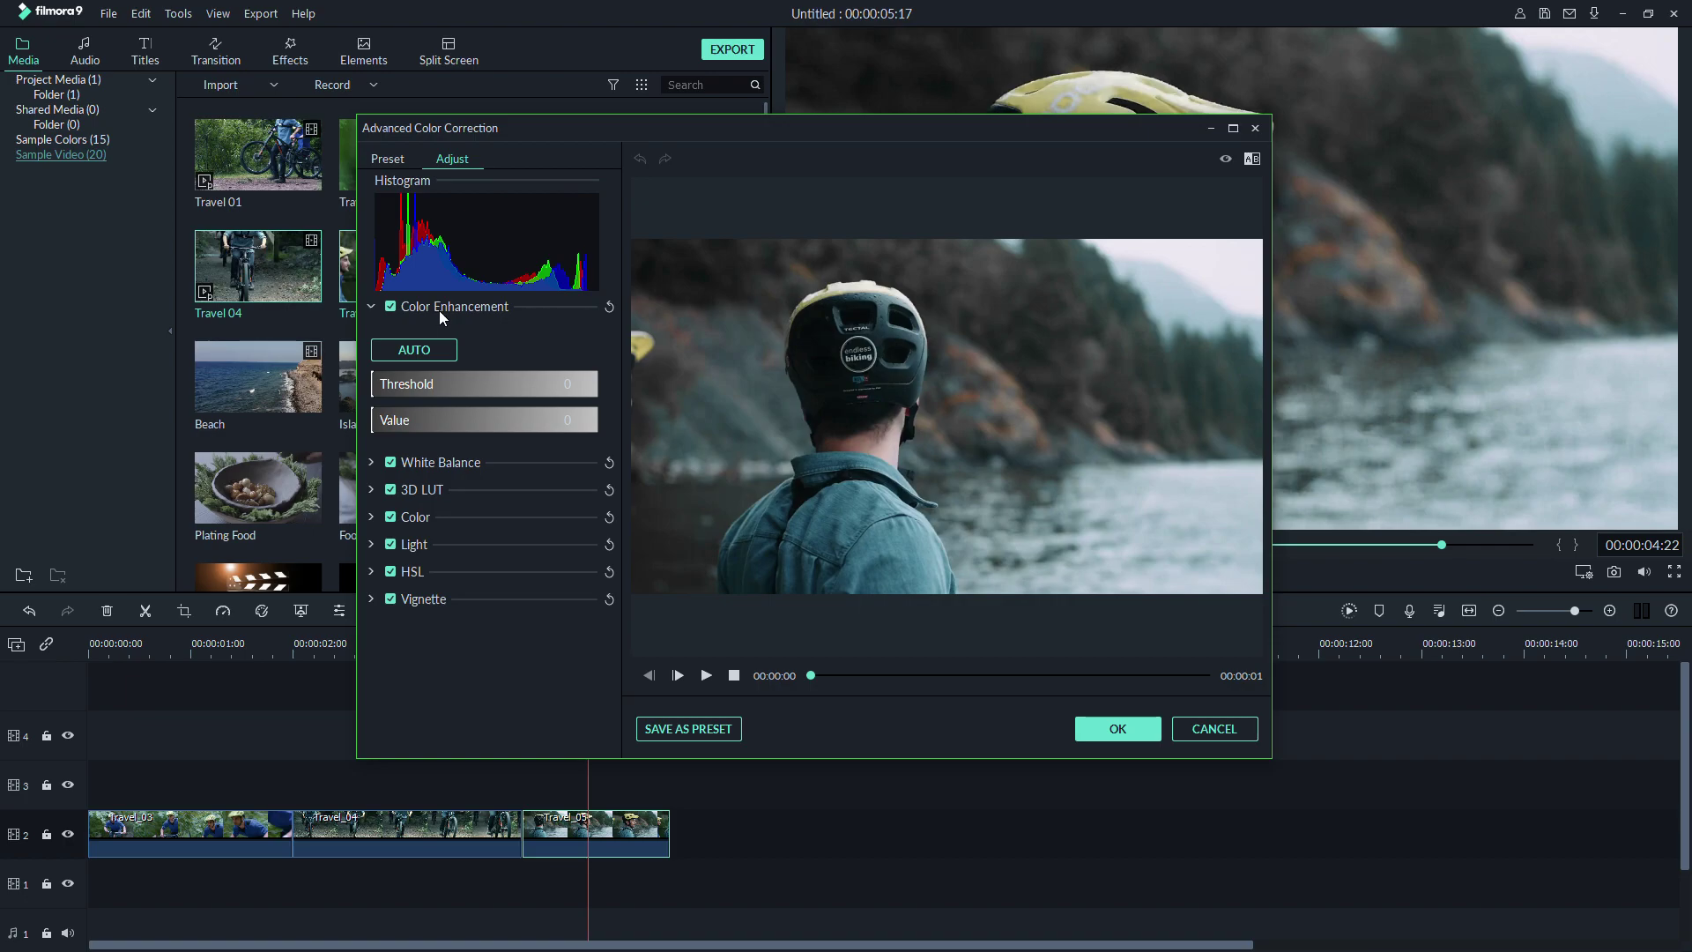
Apply automatic color enhancement and preview it on another frame of the clip
click(421, 352)
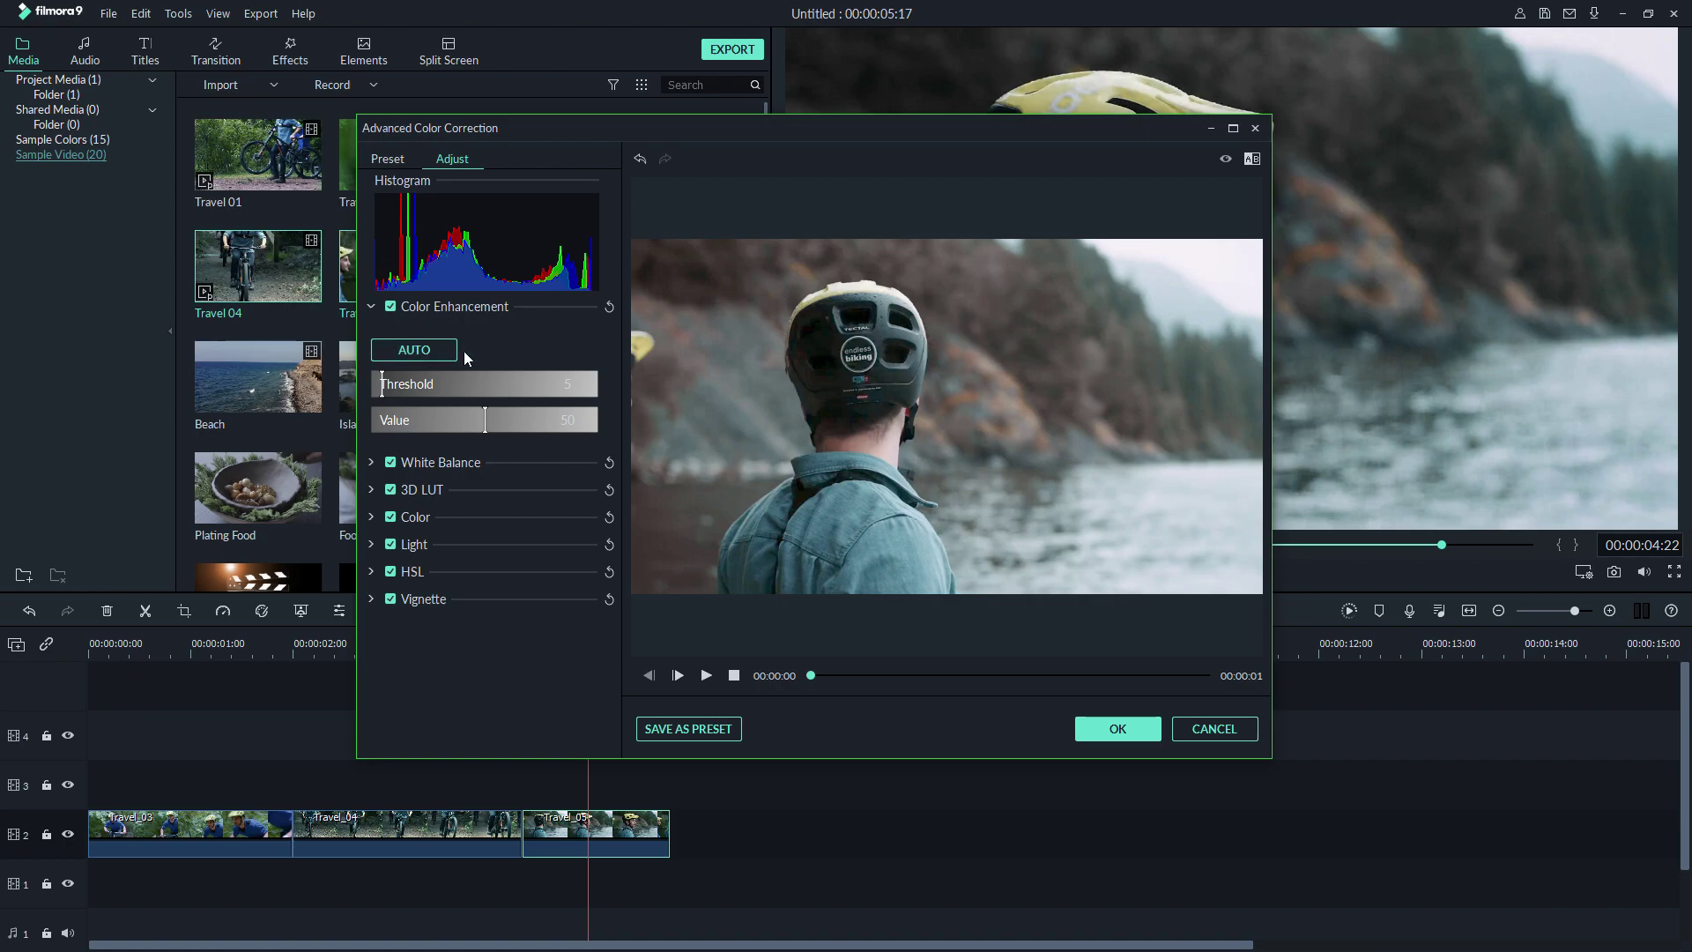
drag(821, 676, 1020, 676)
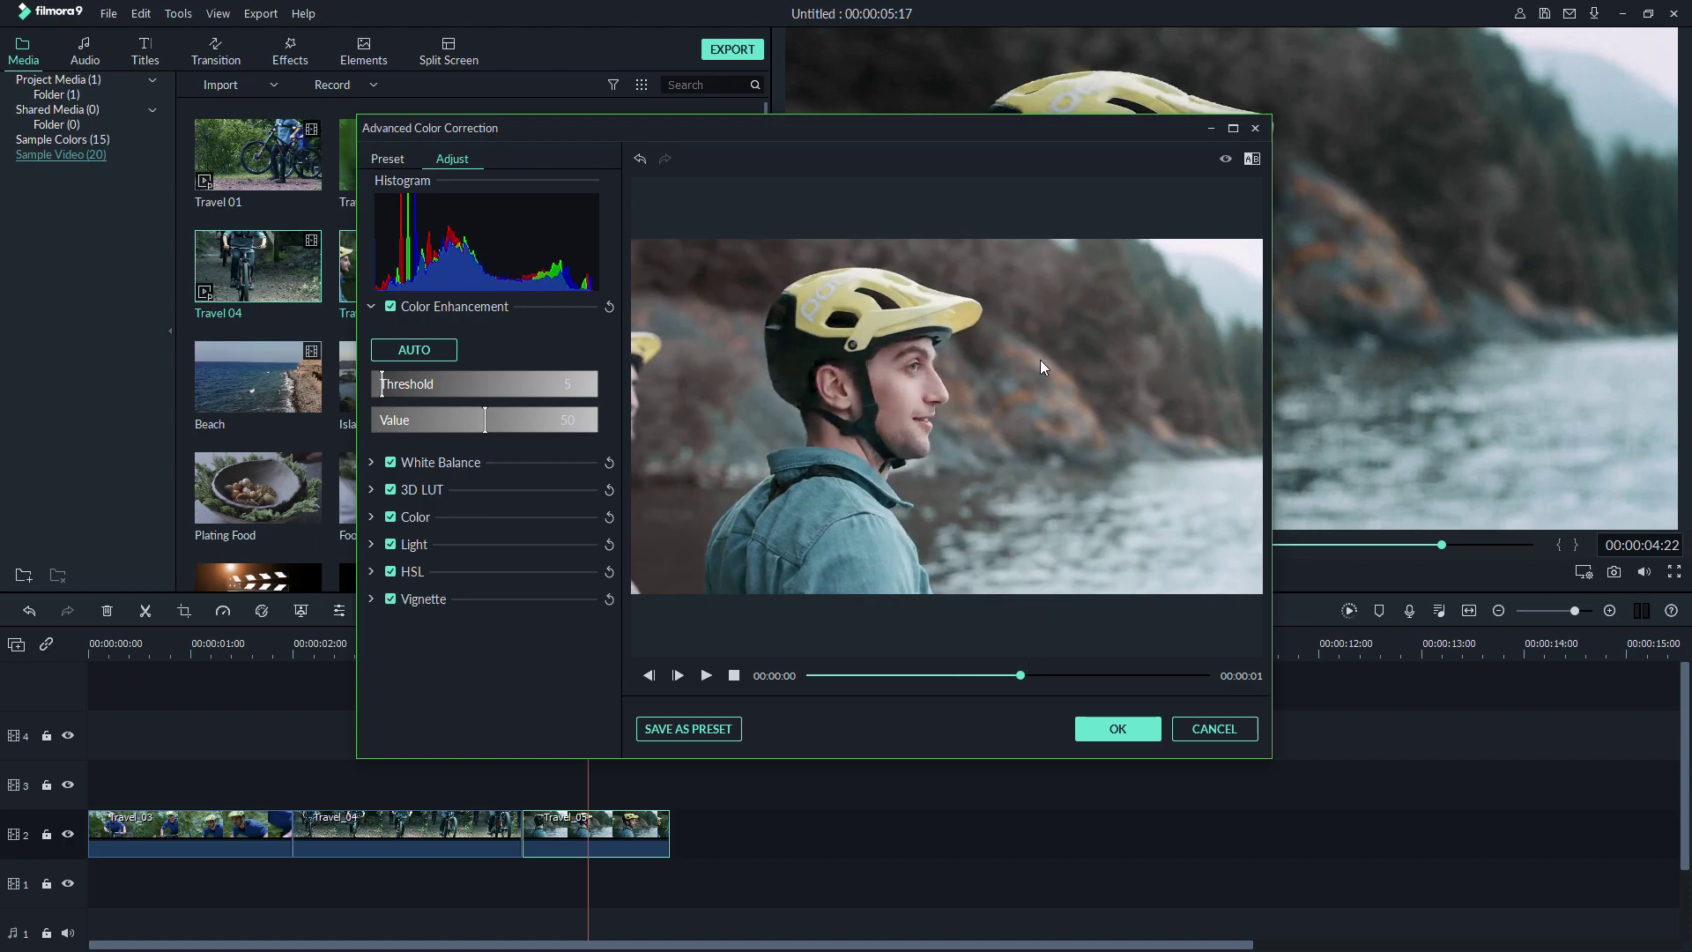
Show the before and after images in Side by Side View in a maximized window and preview a later frame
click(1251, 158)
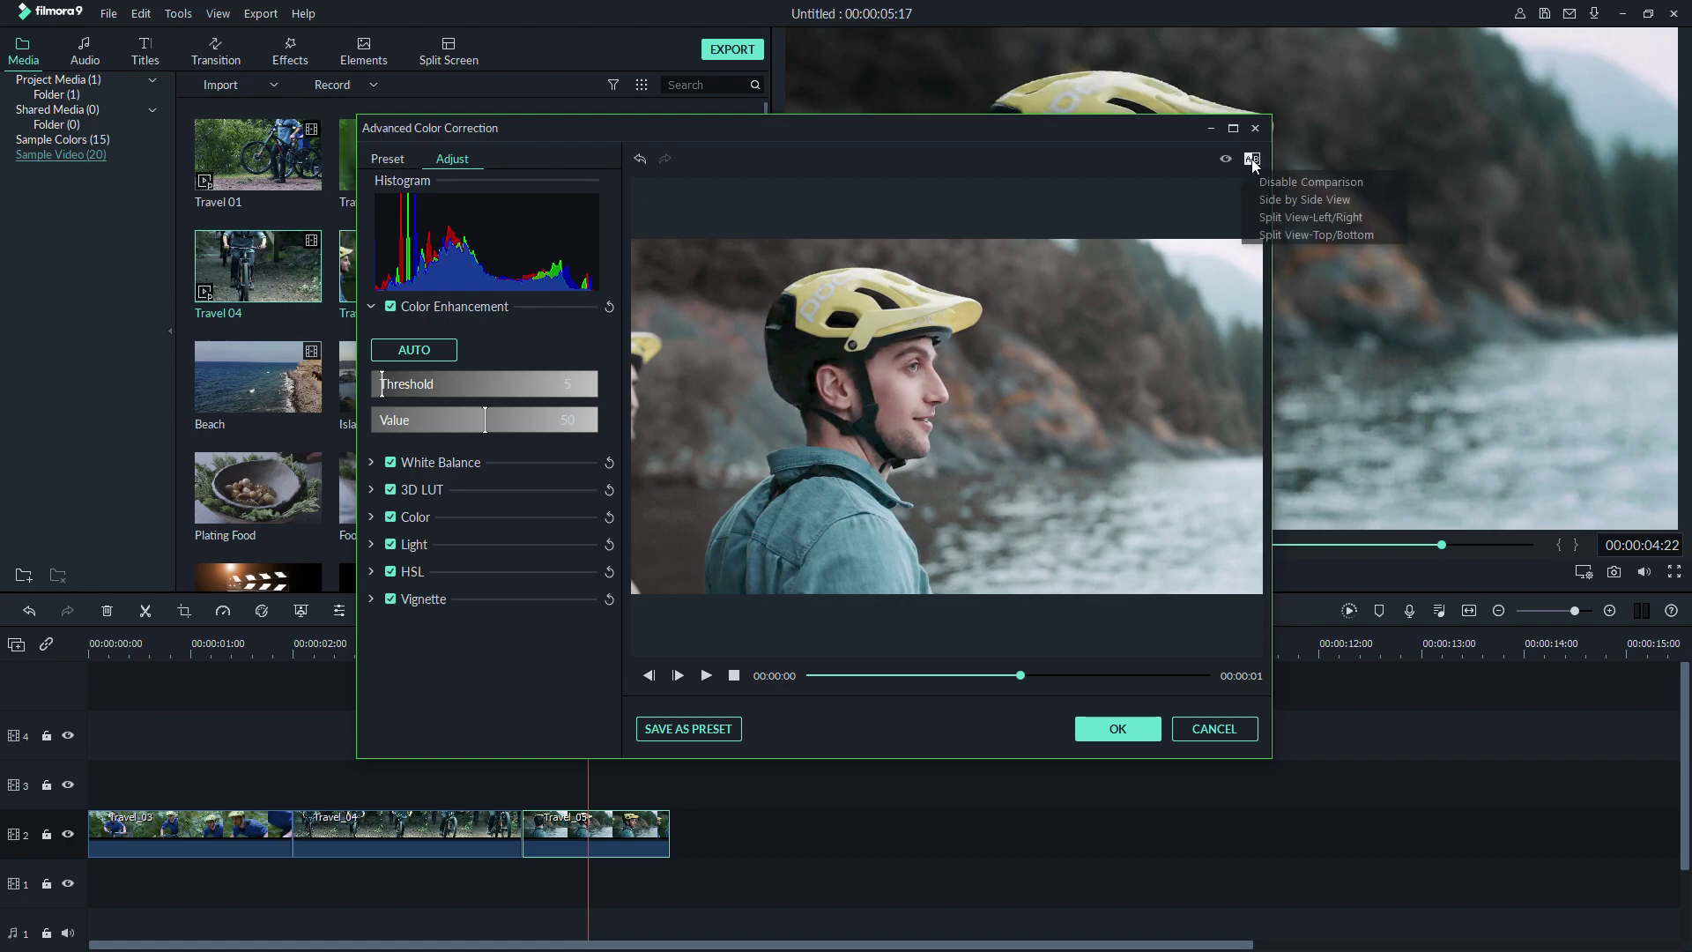
click(1306, 201)
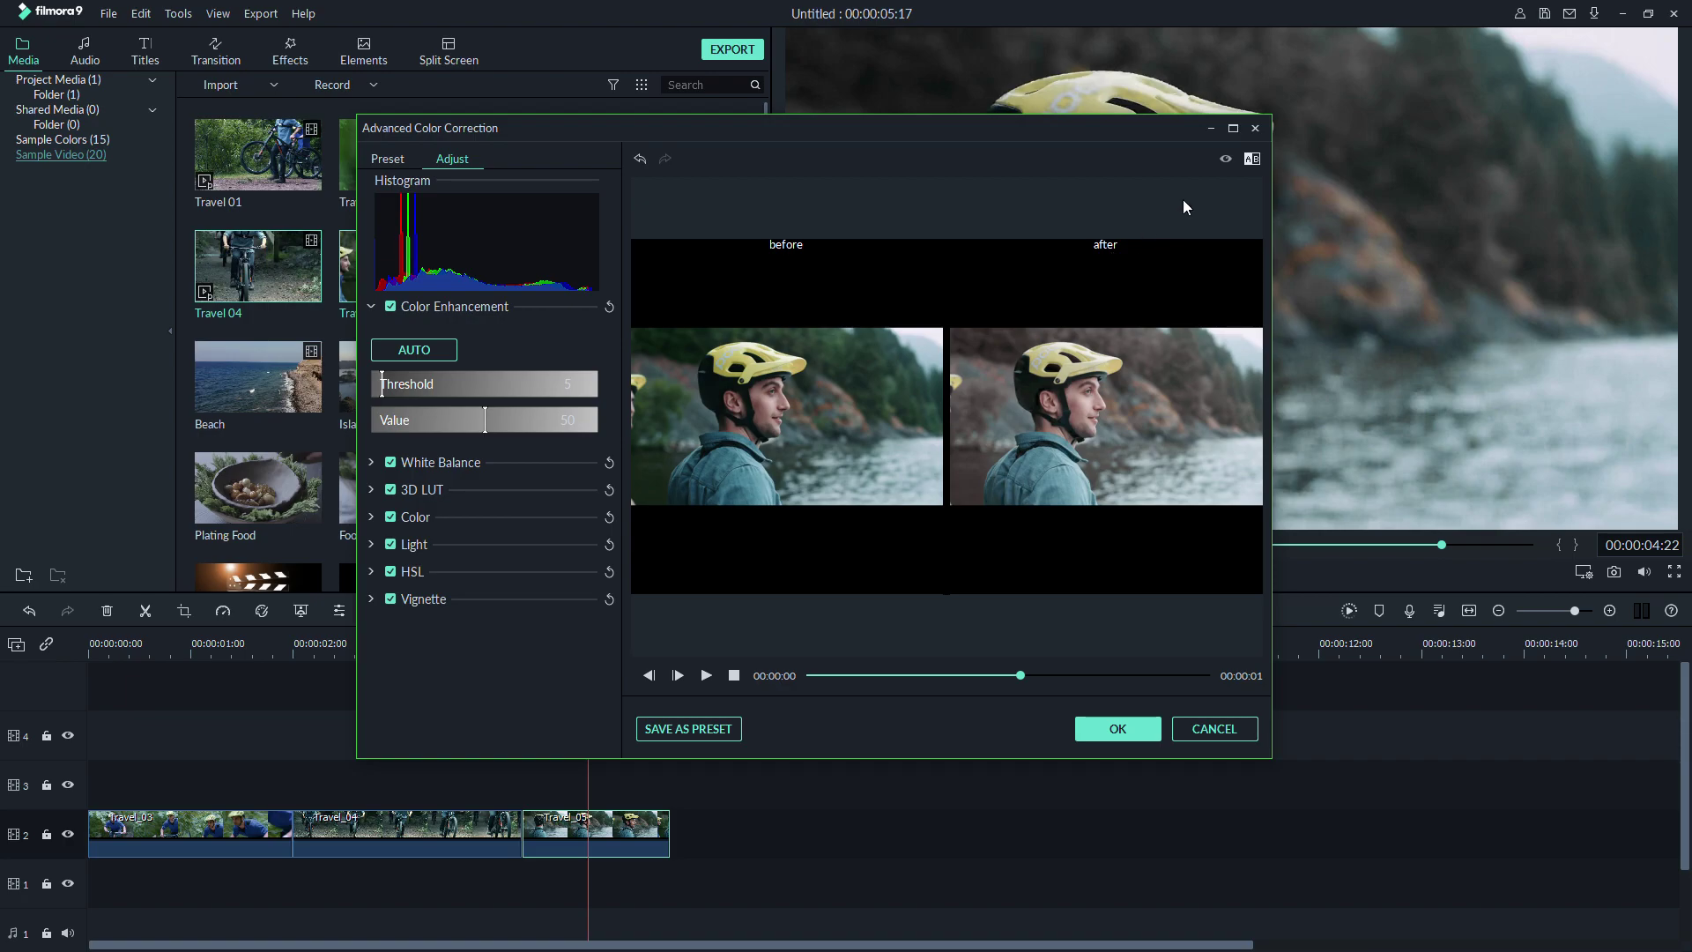
click(1233, 128)
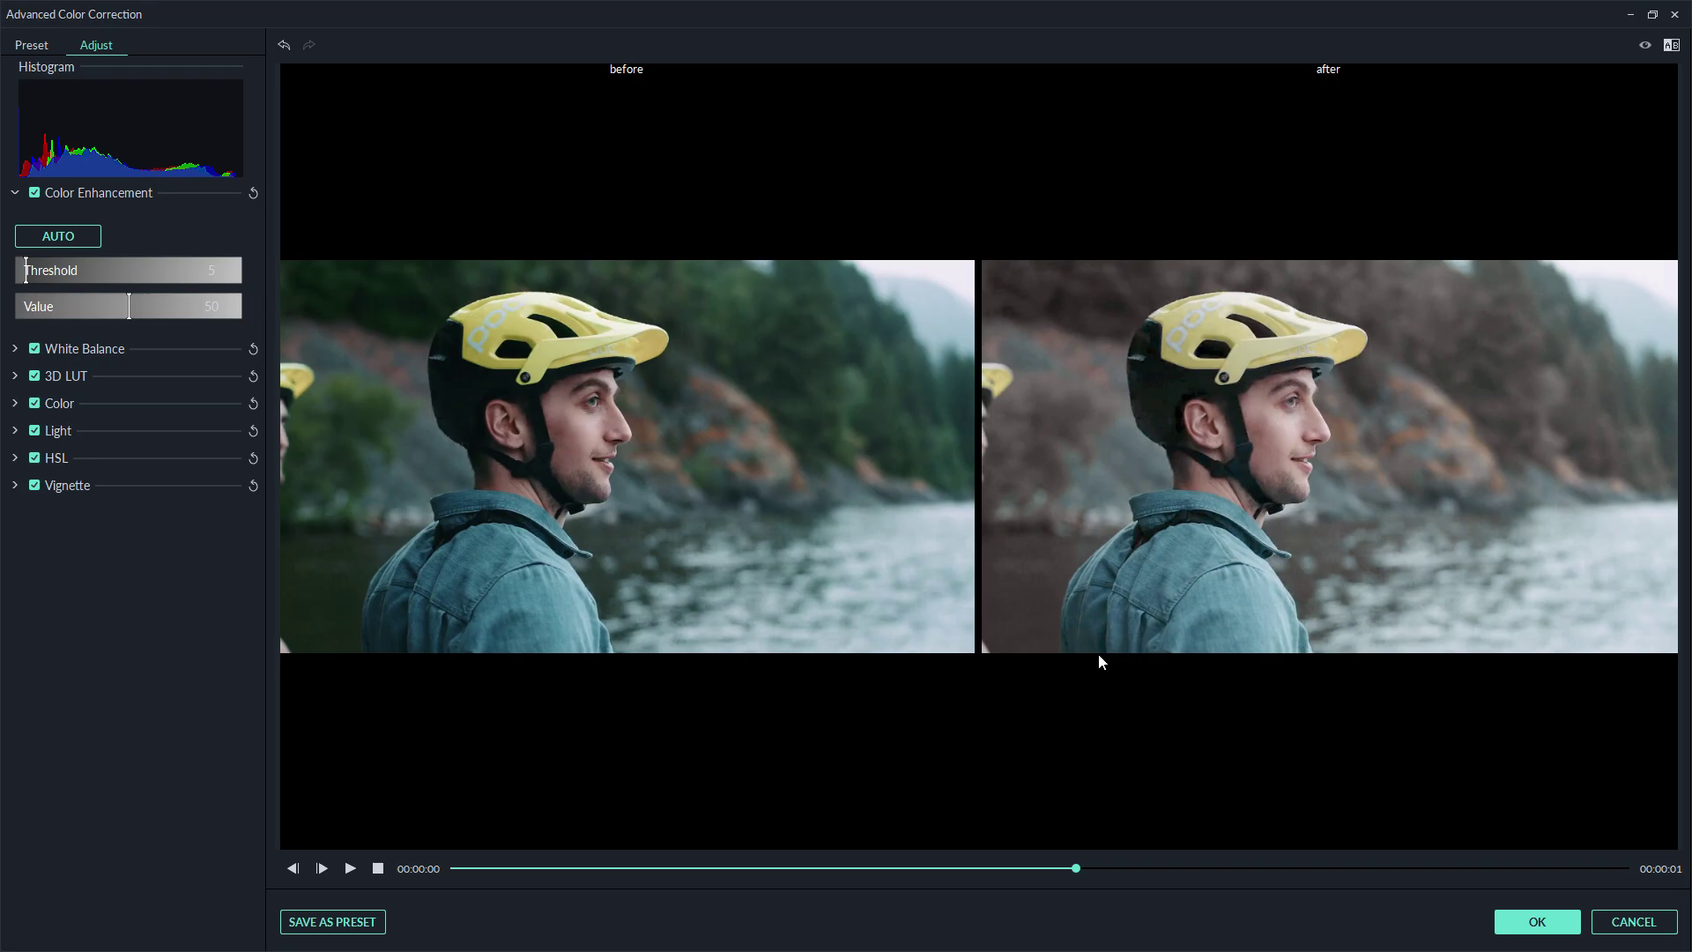
drag(1077, 869, 1324, 868)
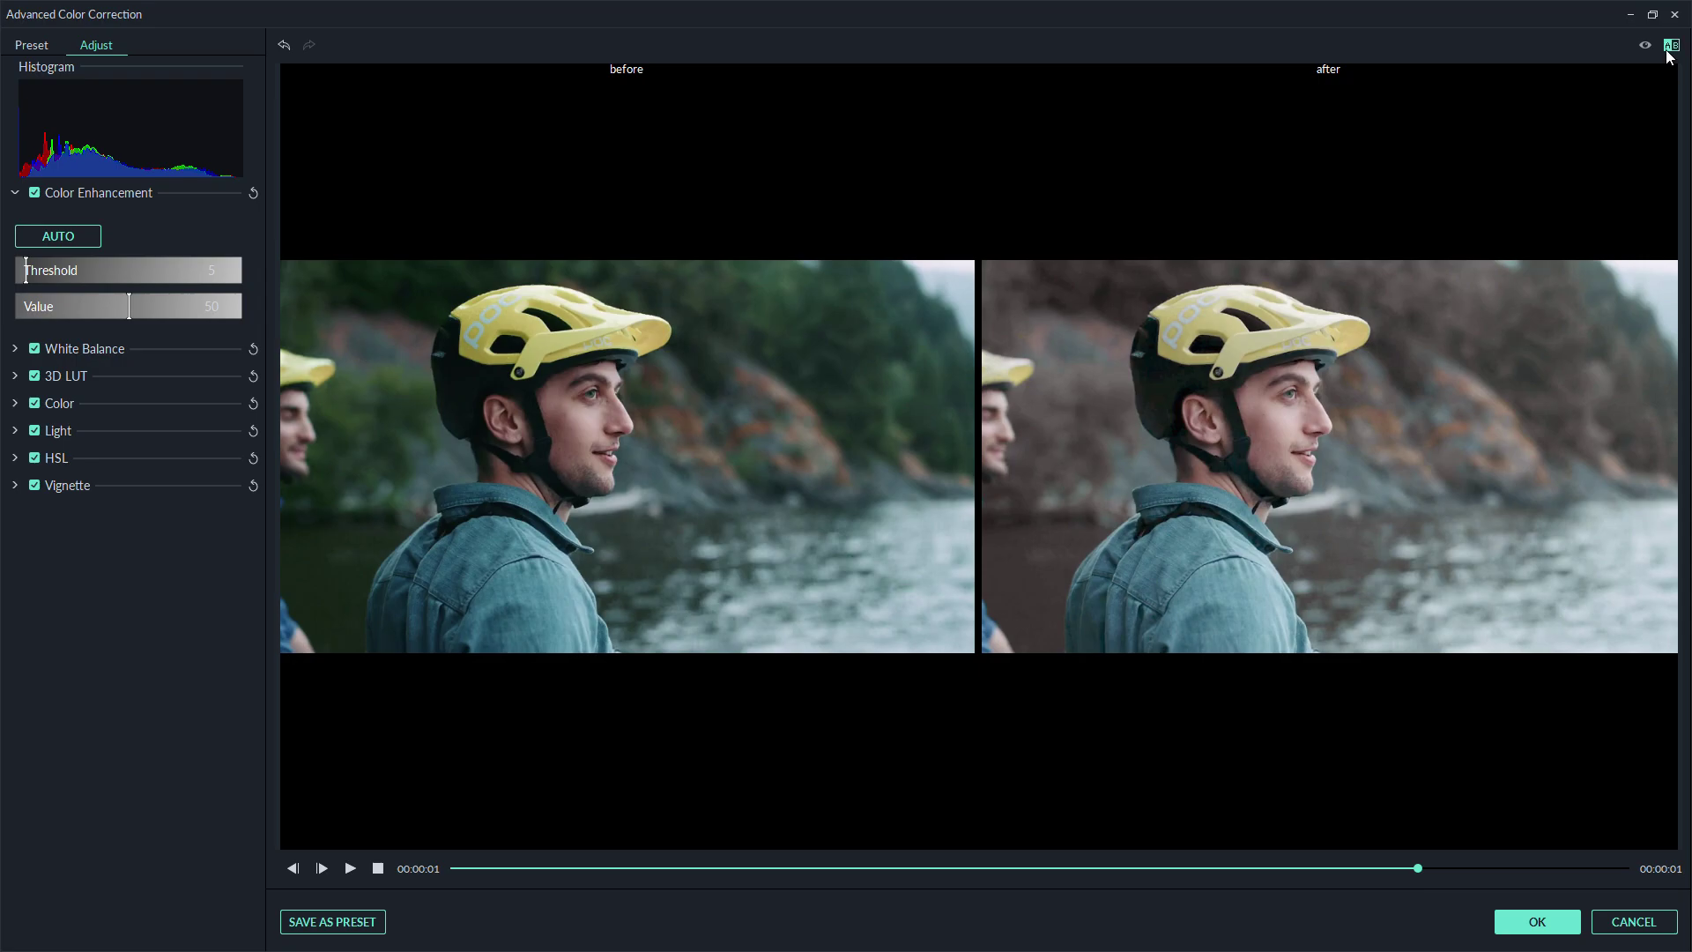
Compare before and after in the left/right and top/bottom split views, and return to Side by Side View
click(1671, 45)
click(1602, 104)
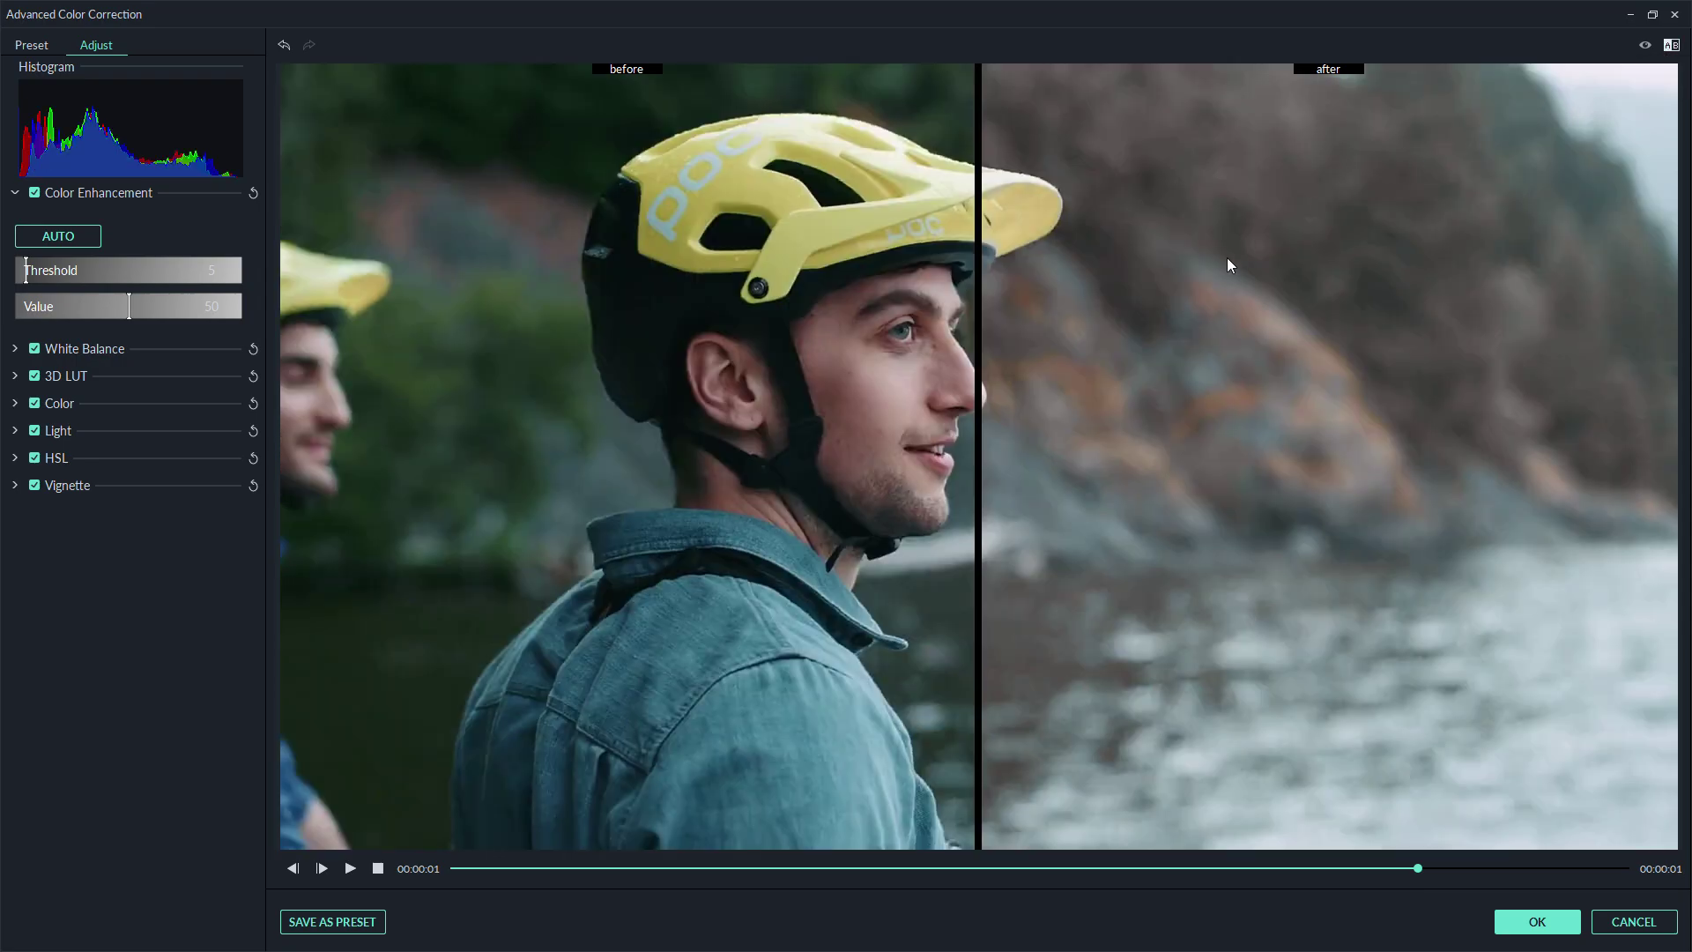
drag(1419, 869, 807, 861)
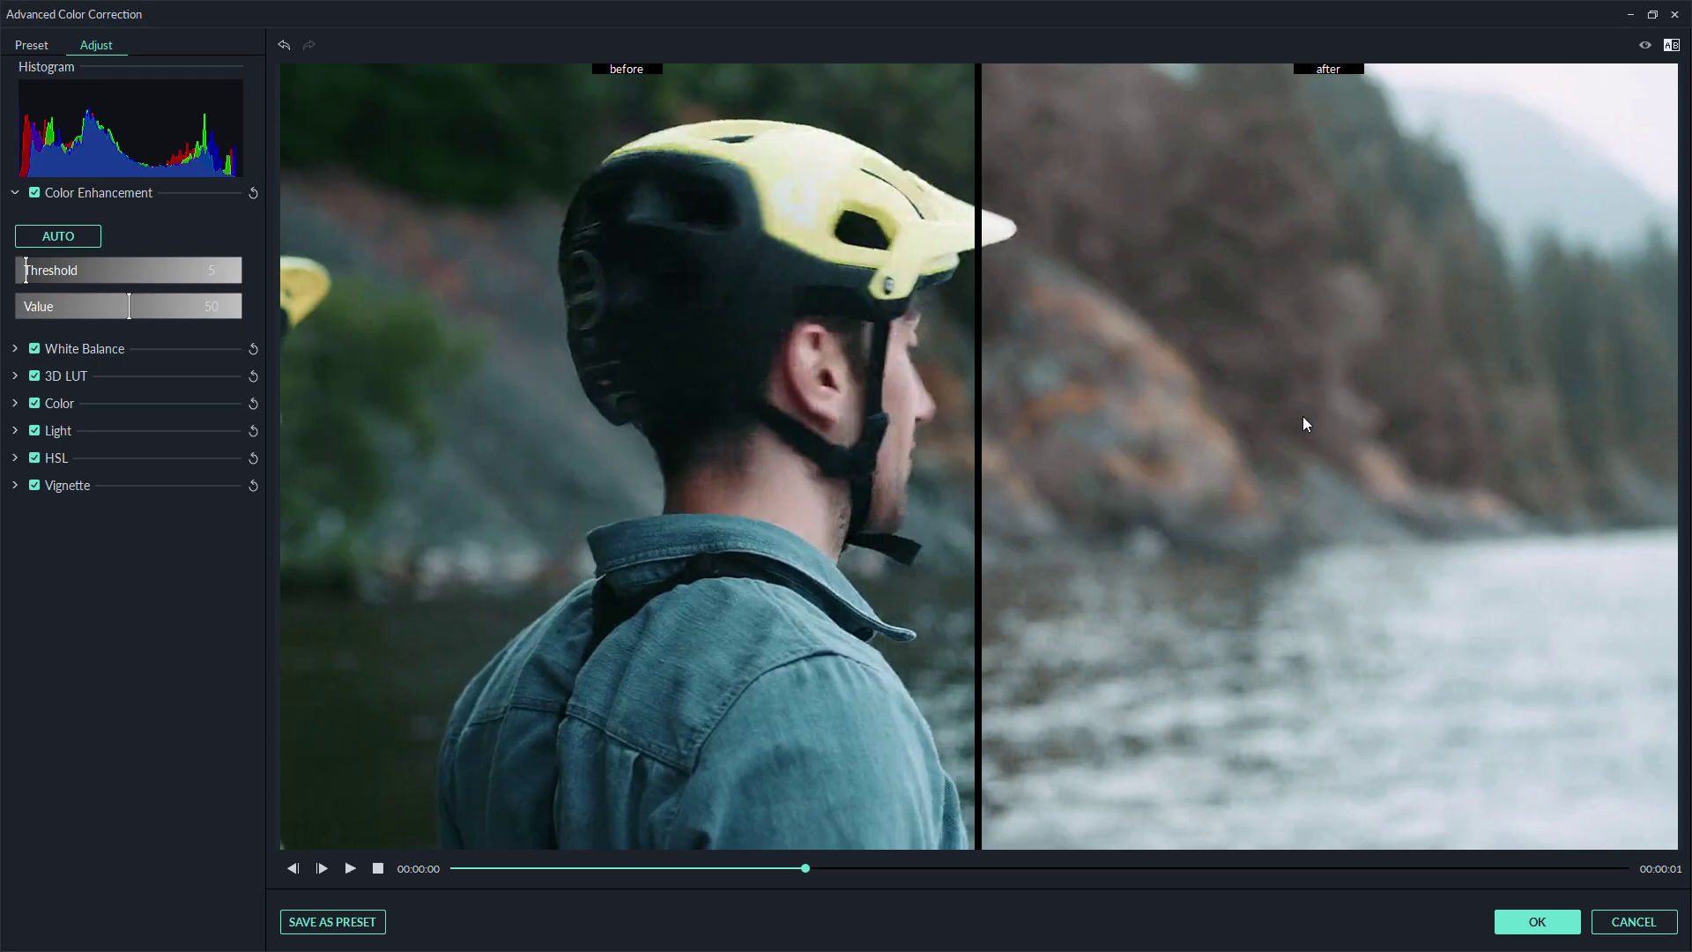
click(1672, 45)
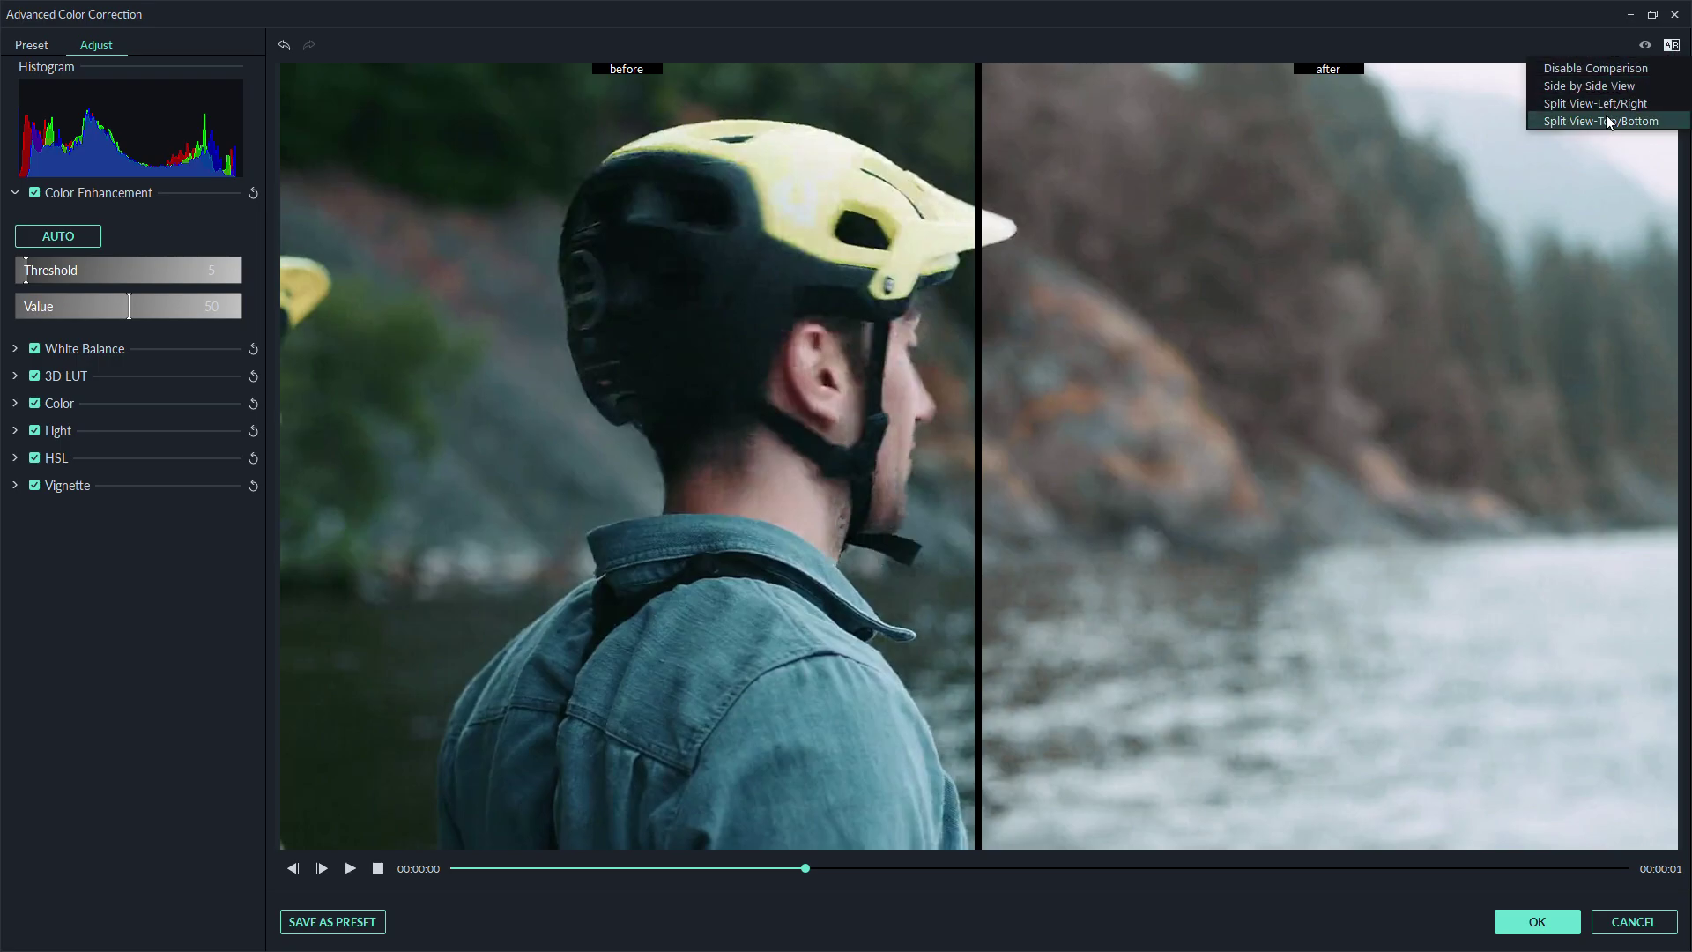
click(1605, 116)
click(1672, 45)
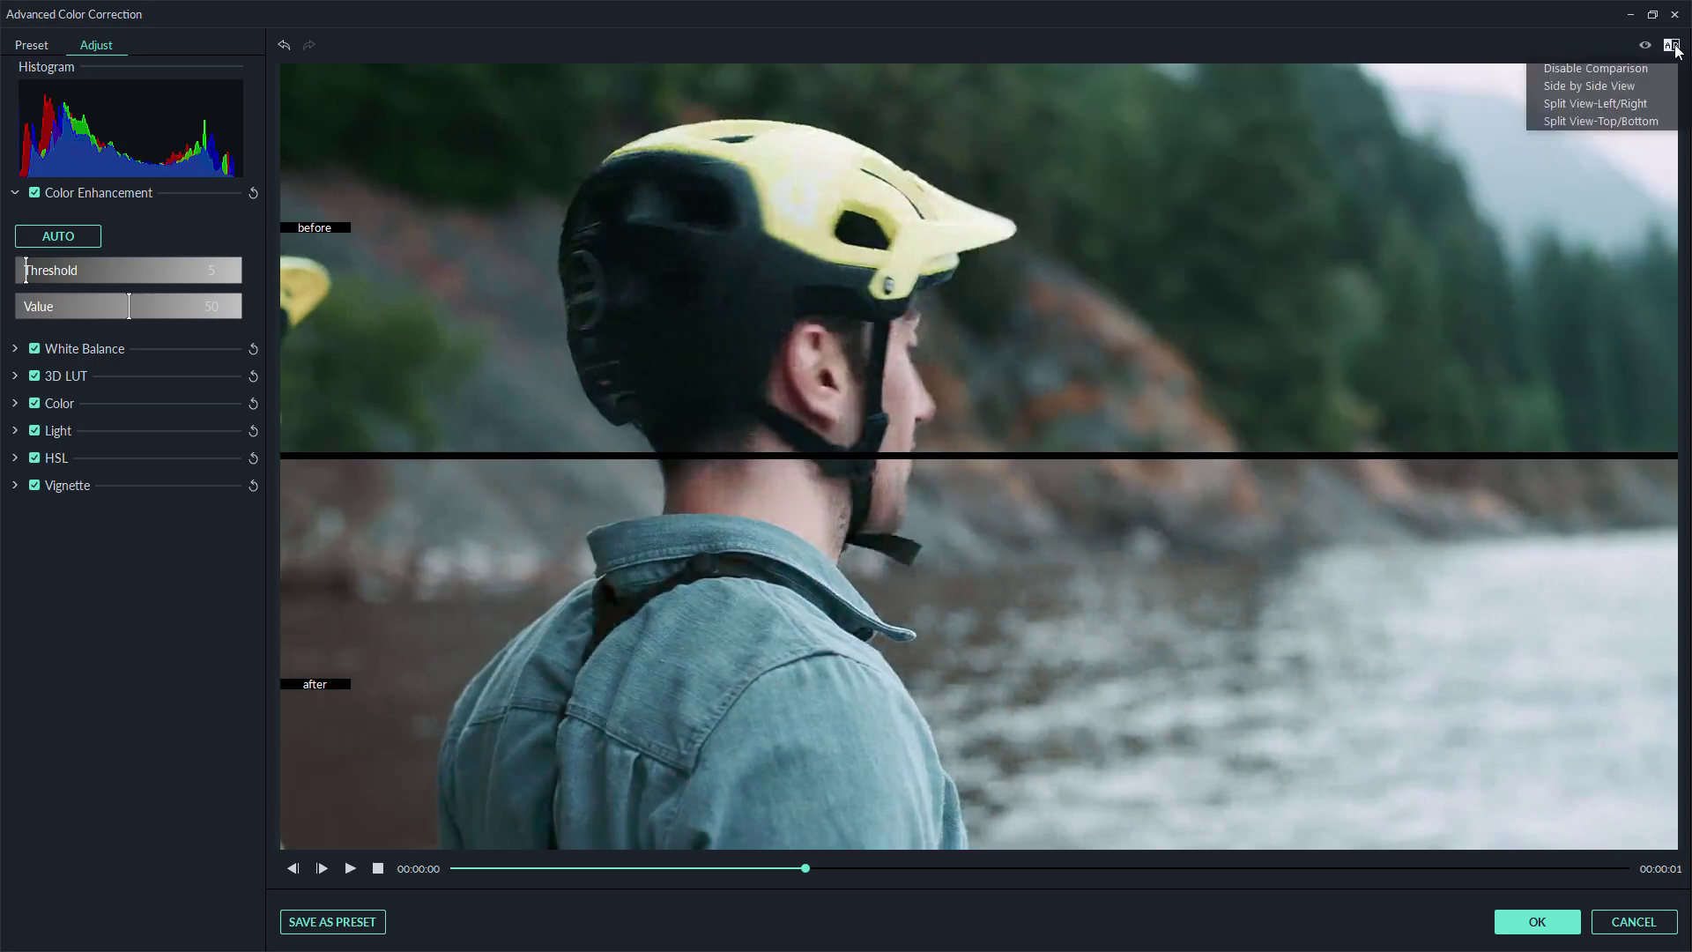
click(1623, 85)
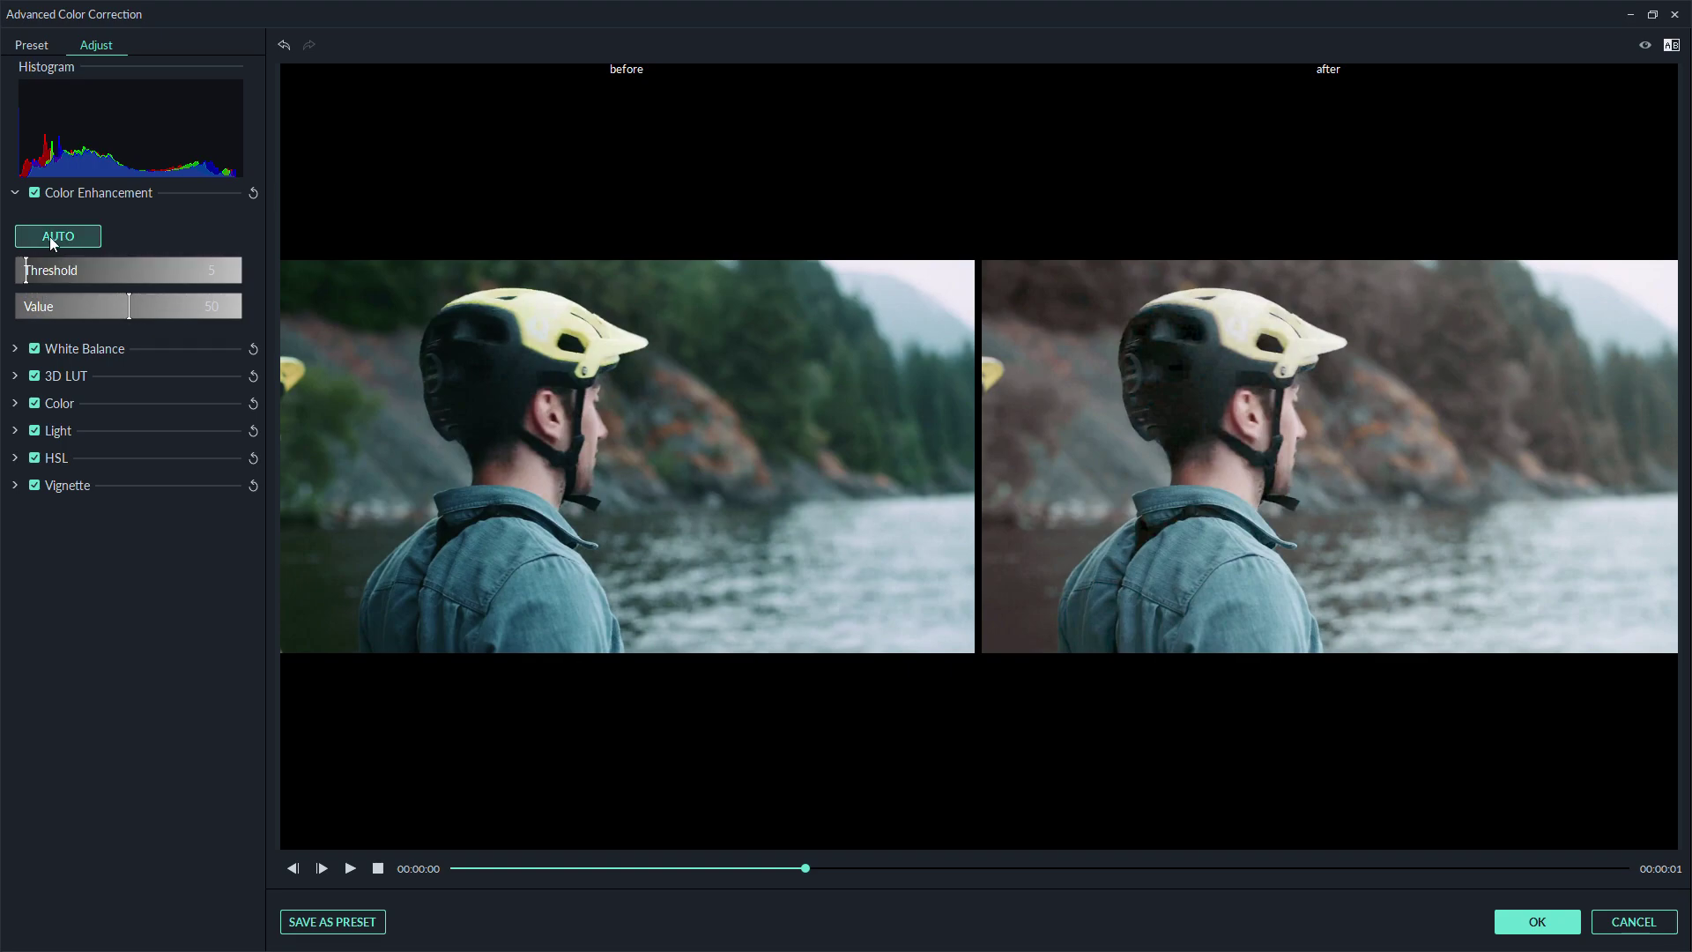
Try higher color enhancement Threshold and Value settings, and restore the automatic enhancement
mouse_move(25, 278)
mouse_down()
mouse_move(116, 279)
mouse_move(32, 272)
mouse_up()
drag(129, 310, 210, 310)
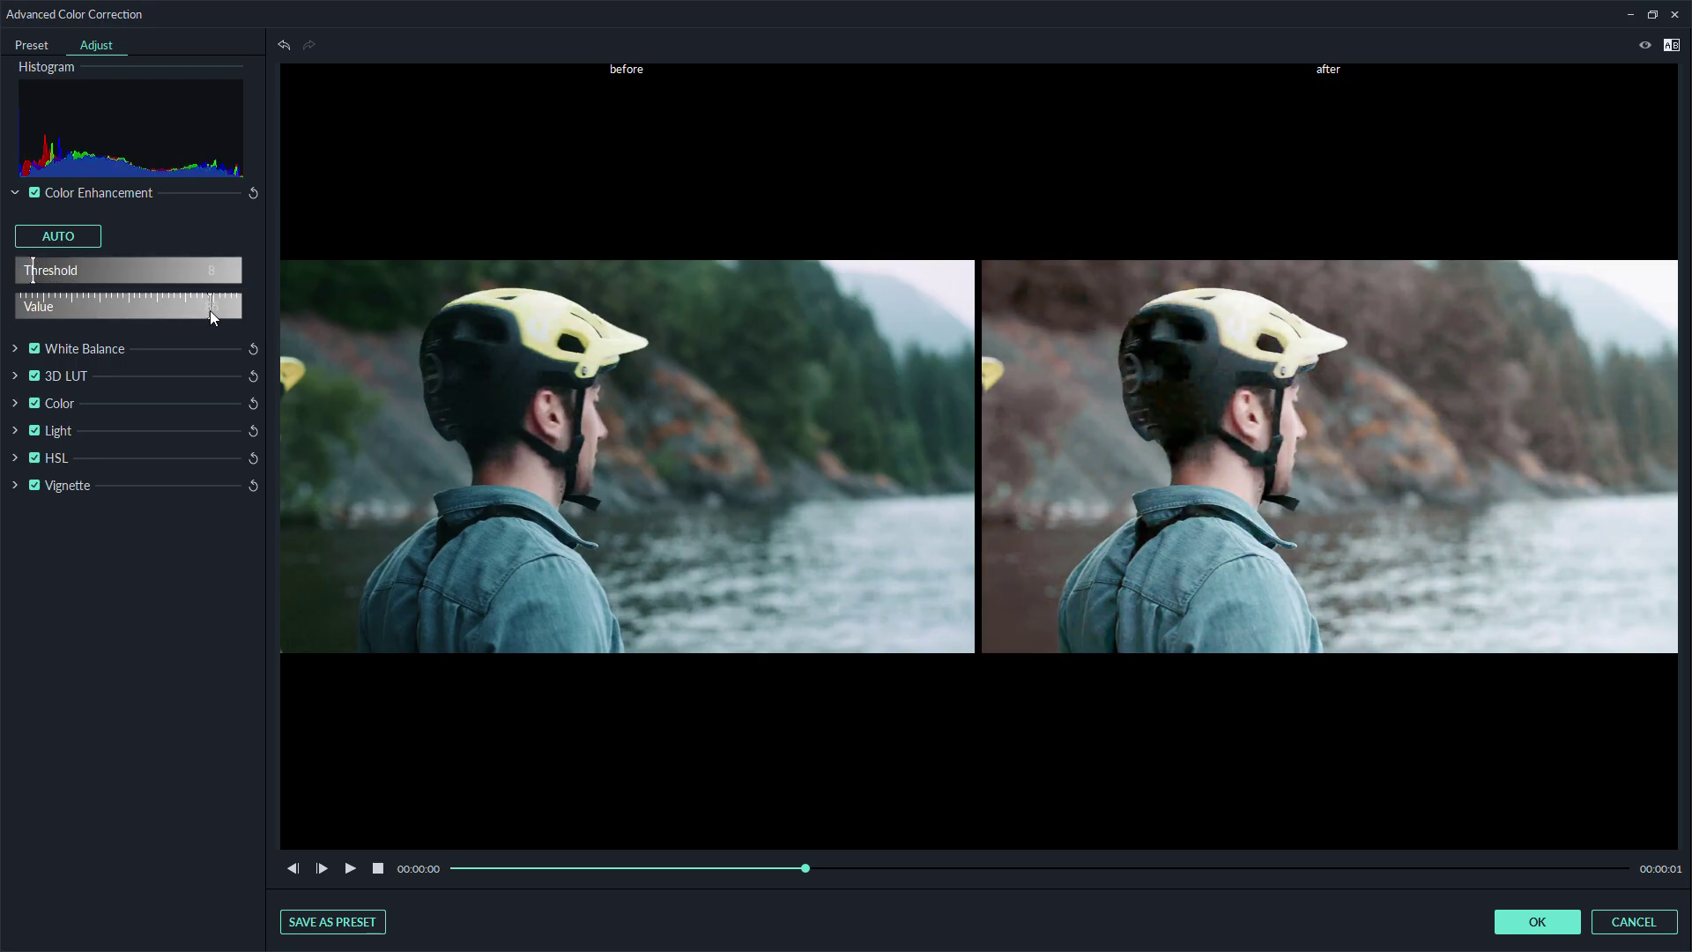
click(82, 236)
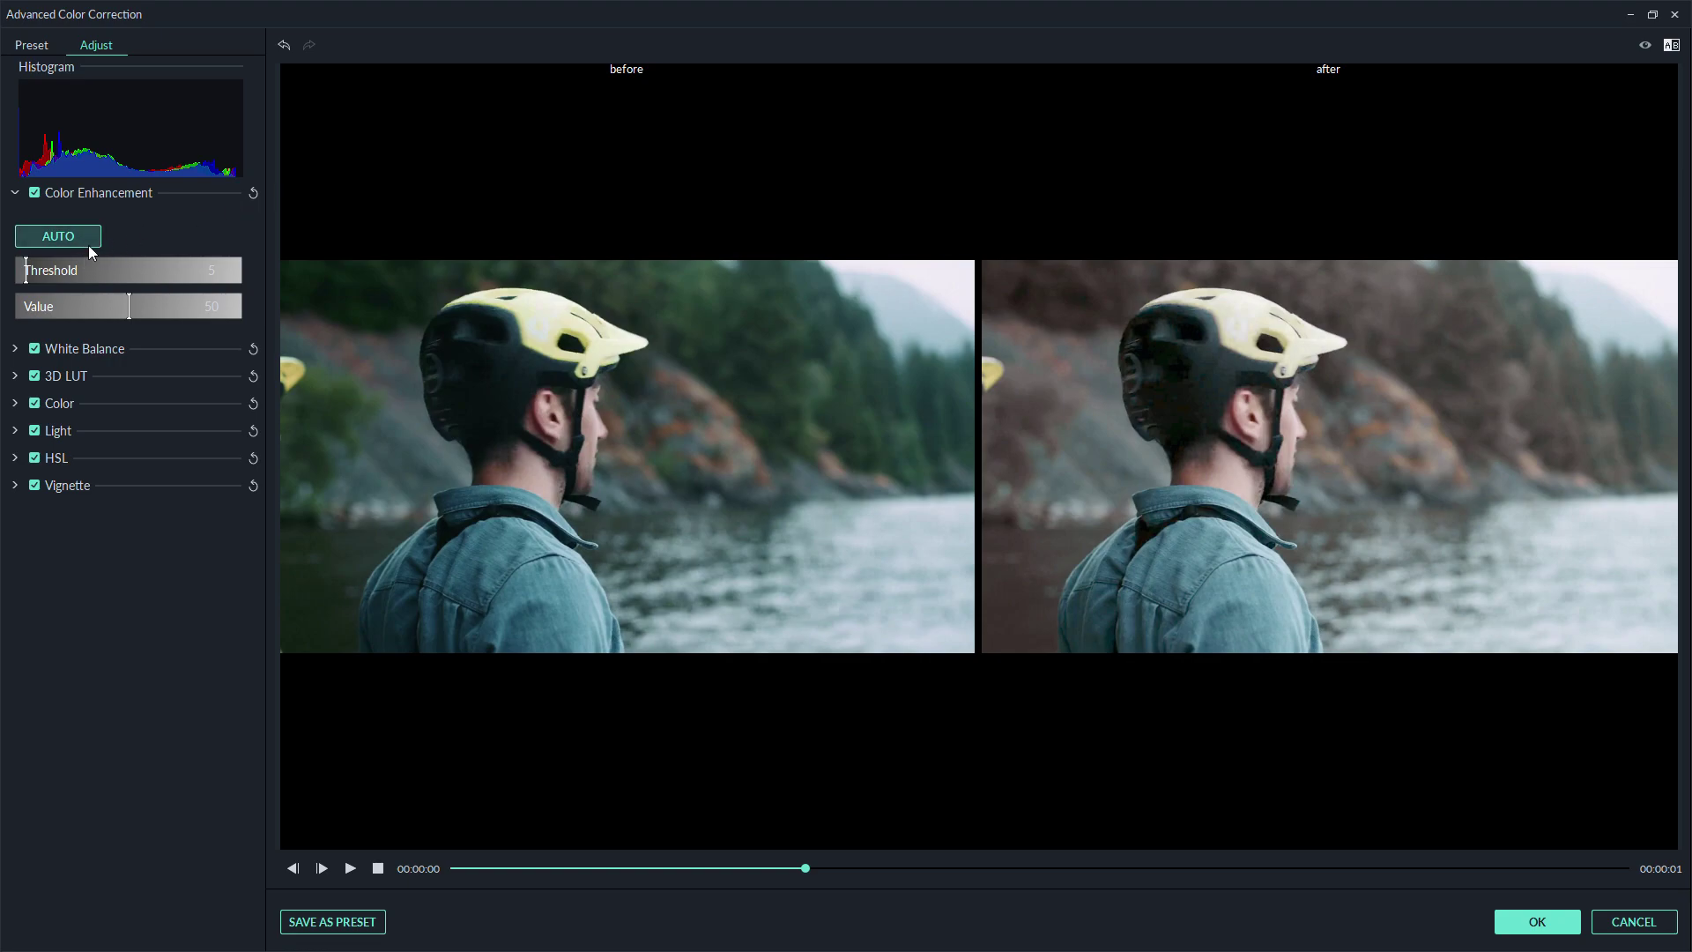
Reset and disable the color enhancement, and undo all color enhancement changes
click(252, 192)
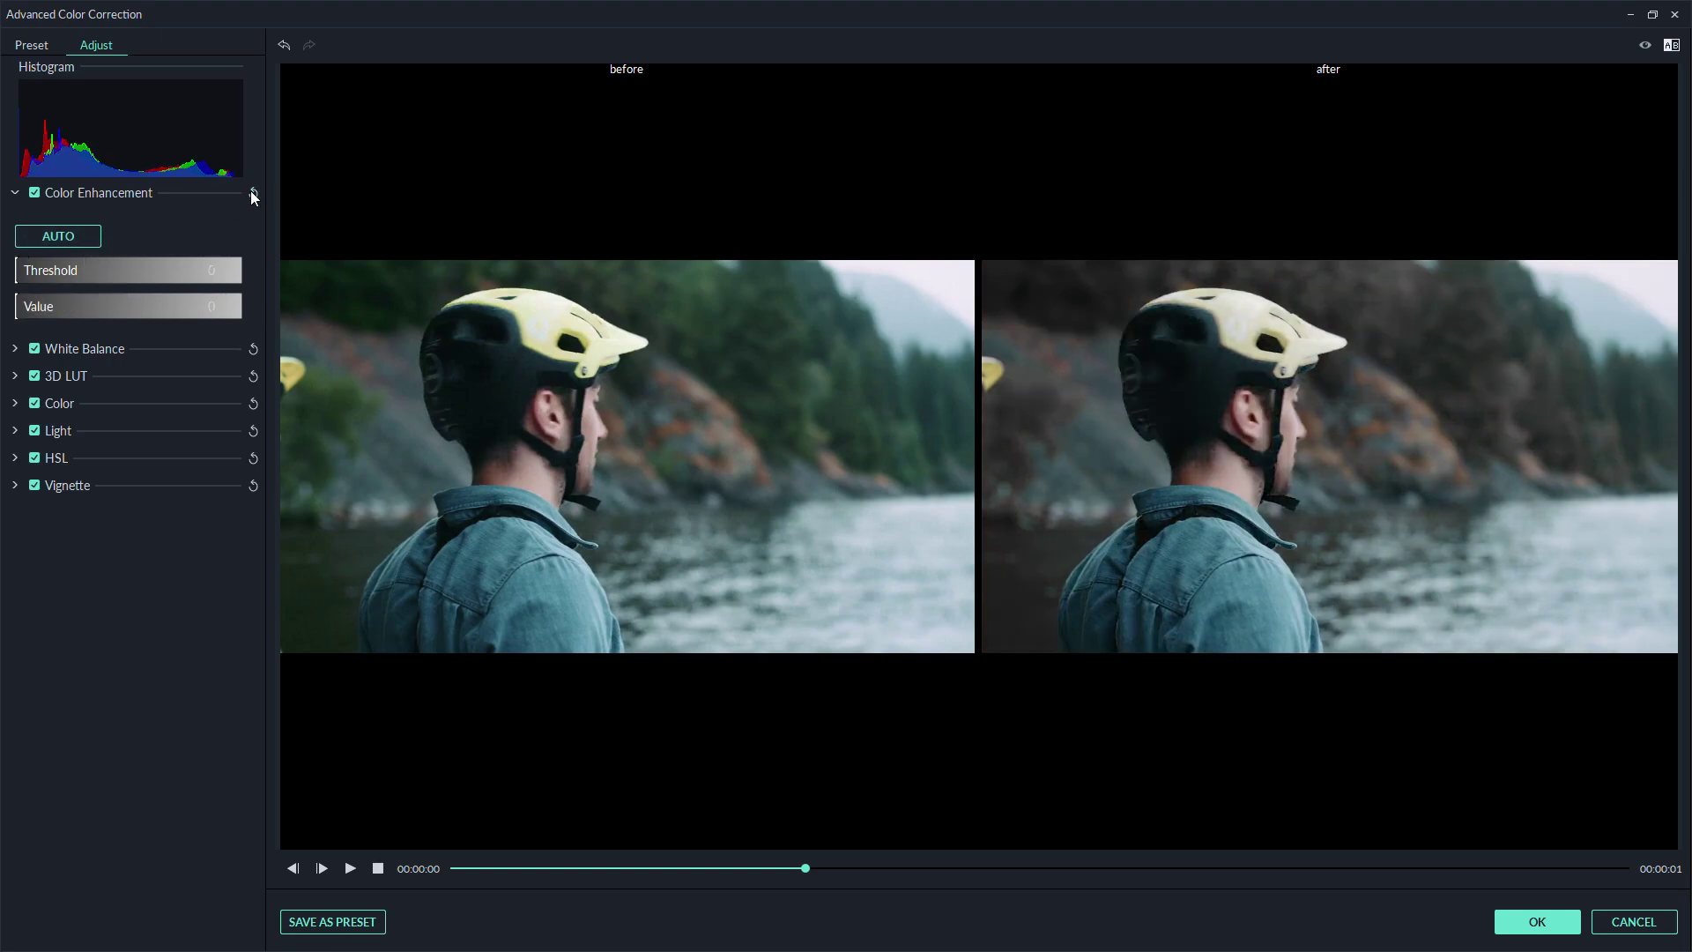
click(36, 193)
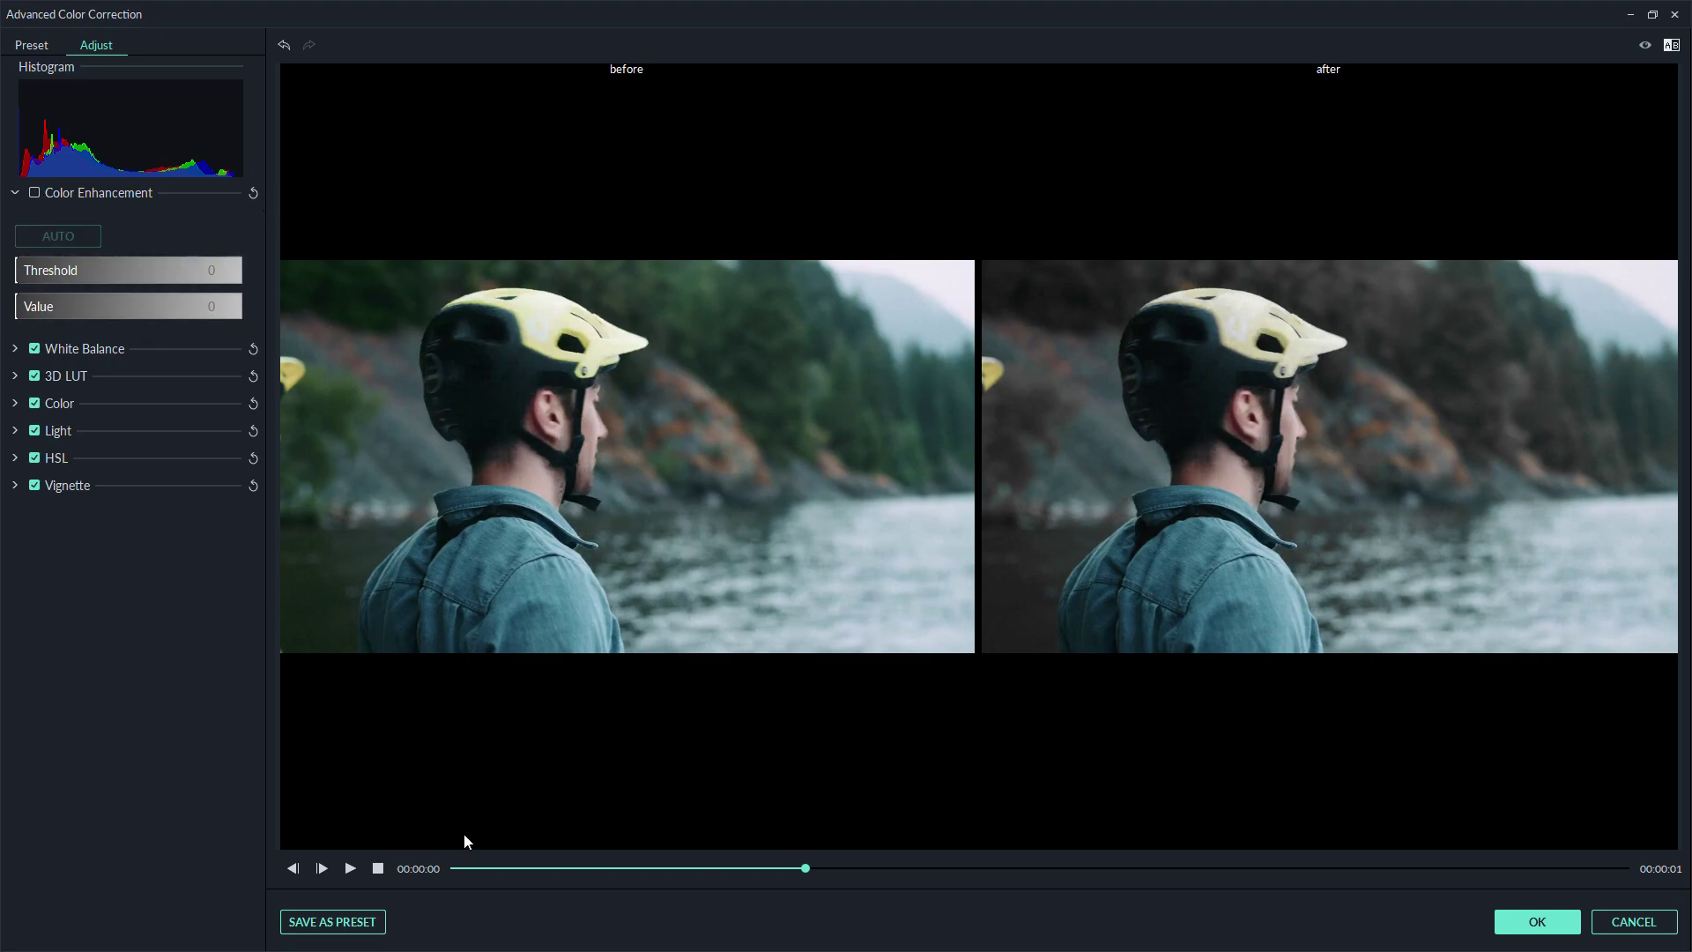
click(286, 46)
click(285, 45)
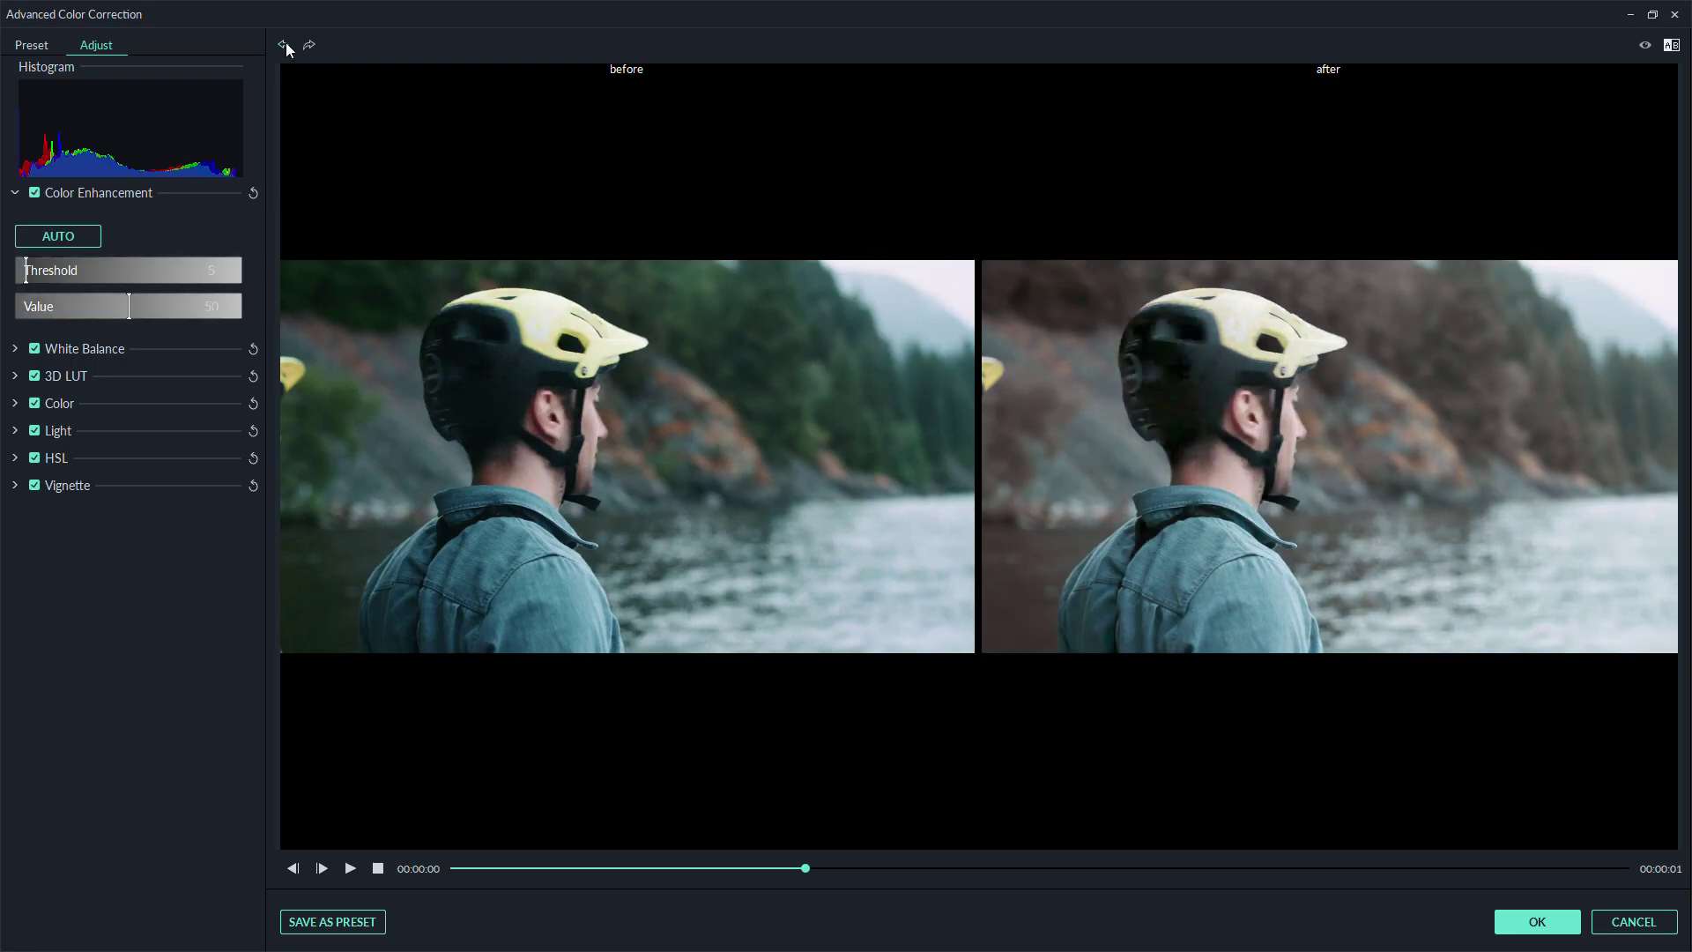
click(286, 46)
click(285, 46)
click(285, 46)
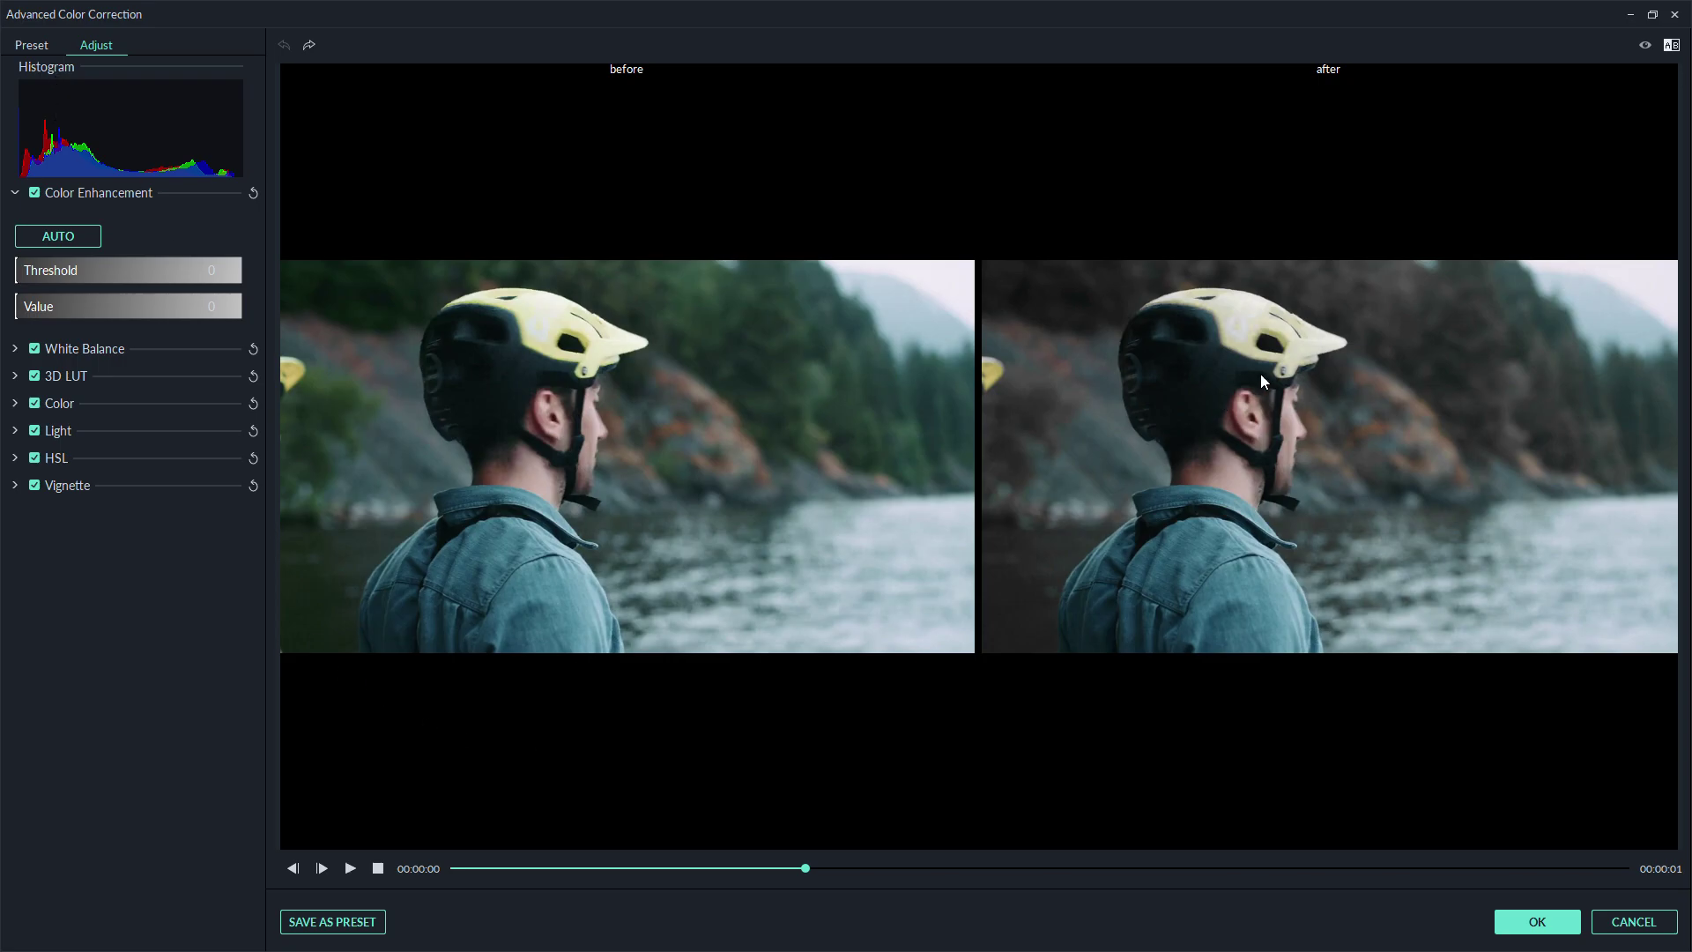
Review the color presets and the list of available 3D LUTs, and disable the 3D LUT adjustment
click(42, 44)
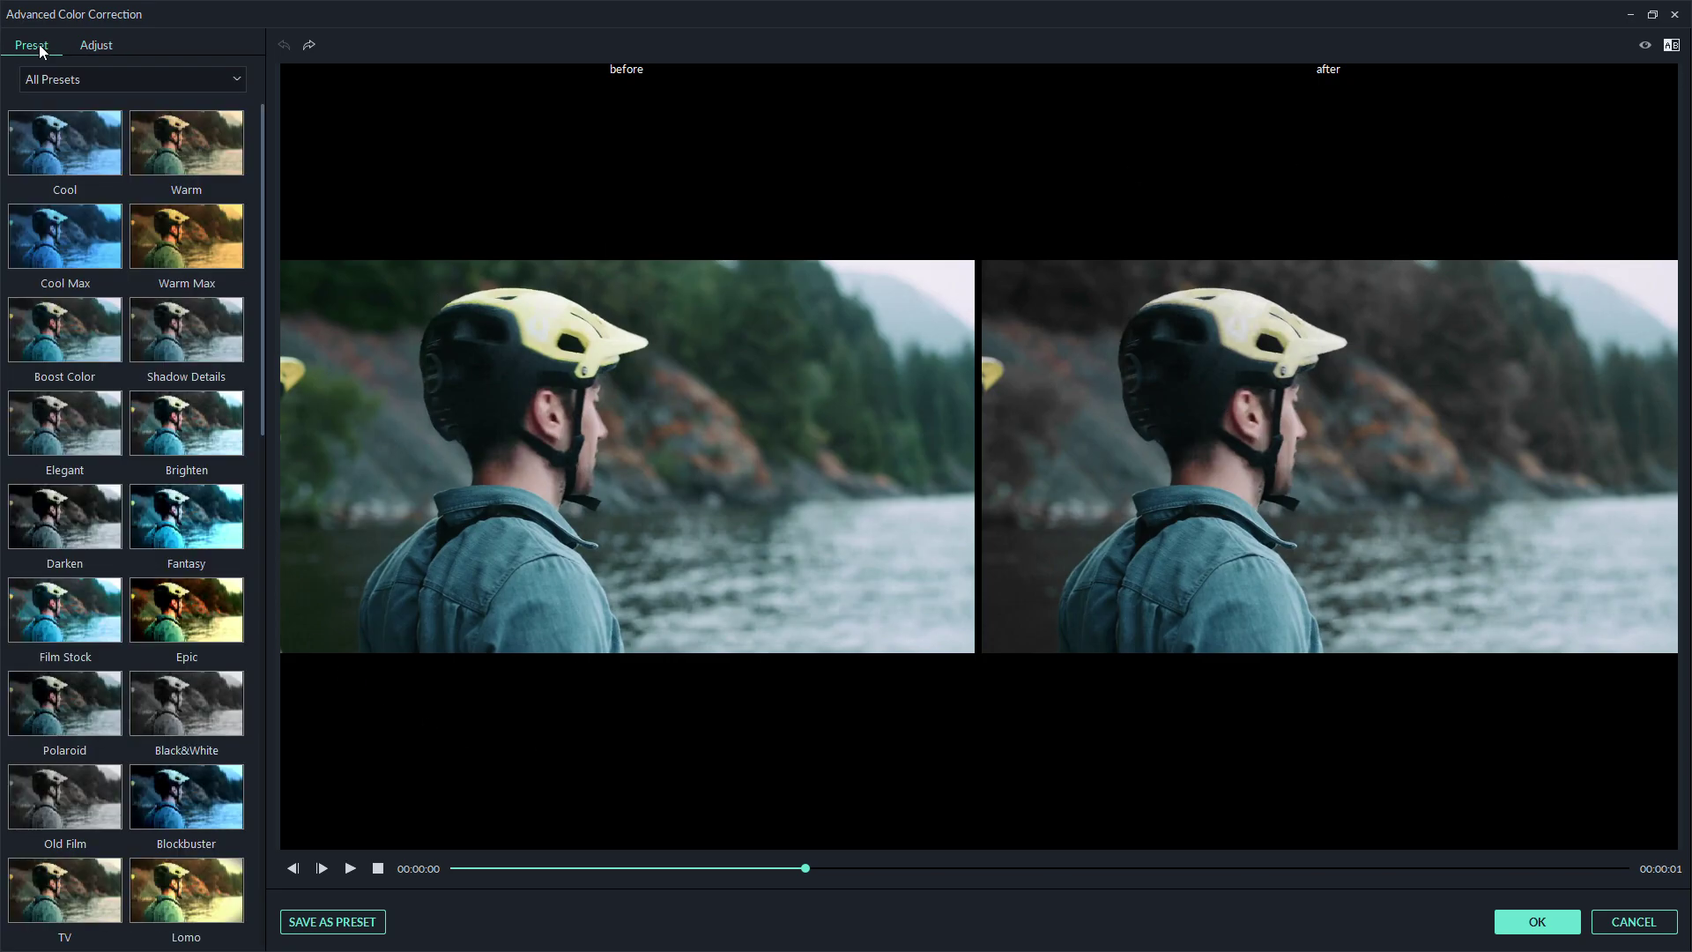
click(113, 45)
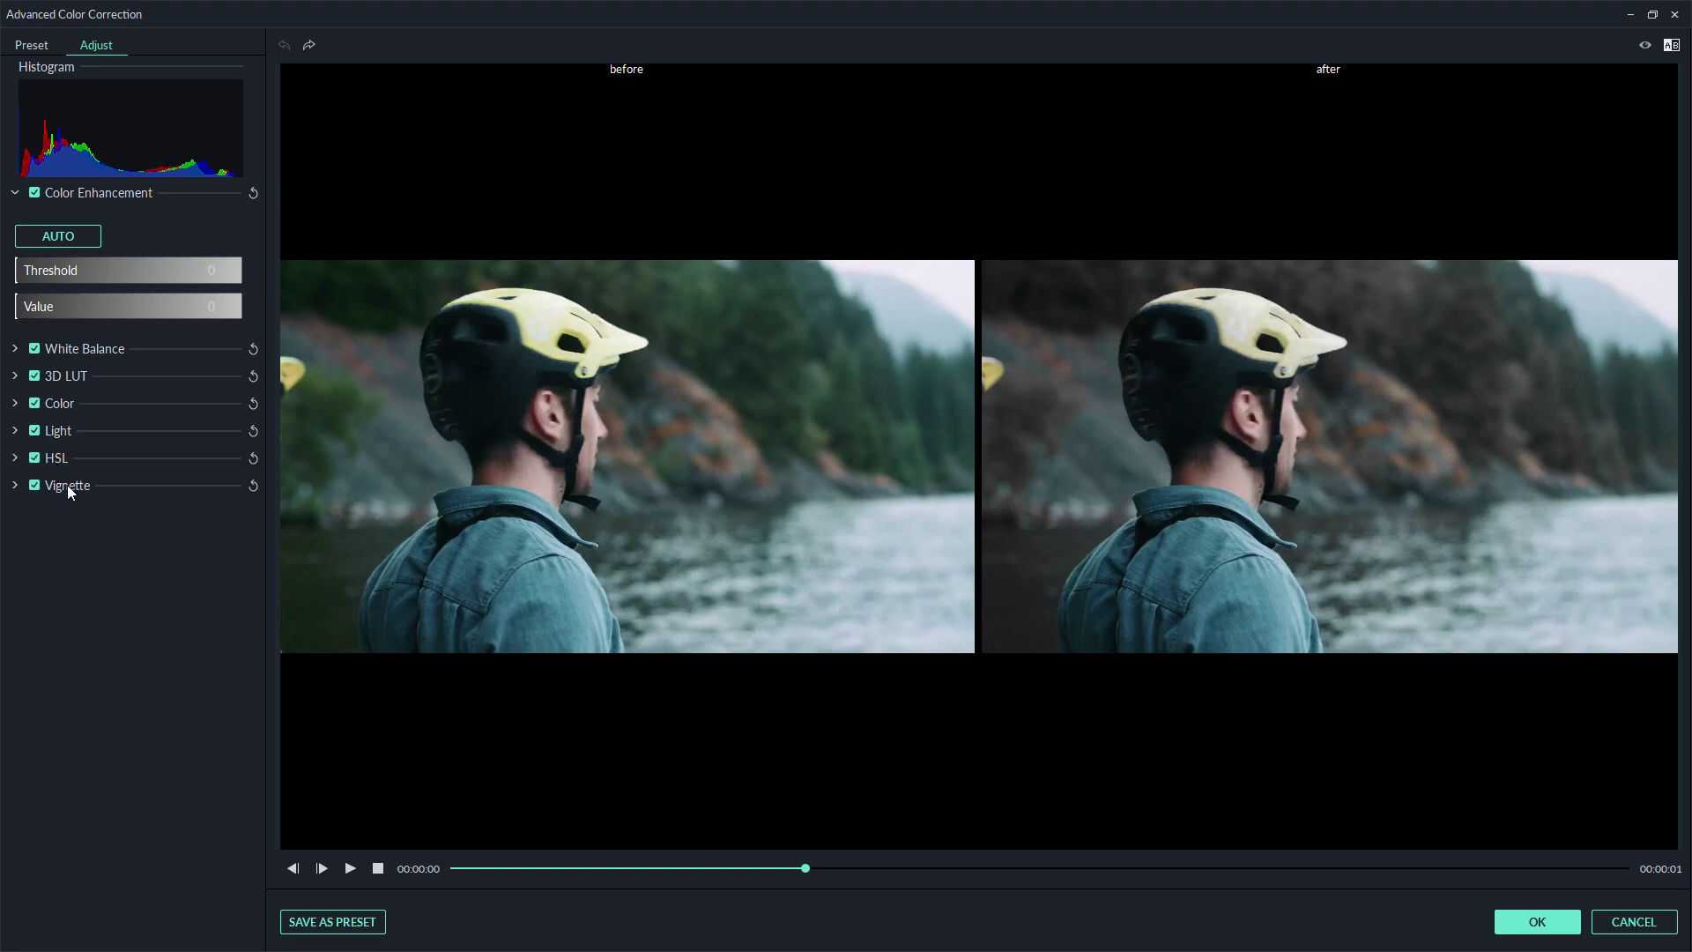
click(26, 381)
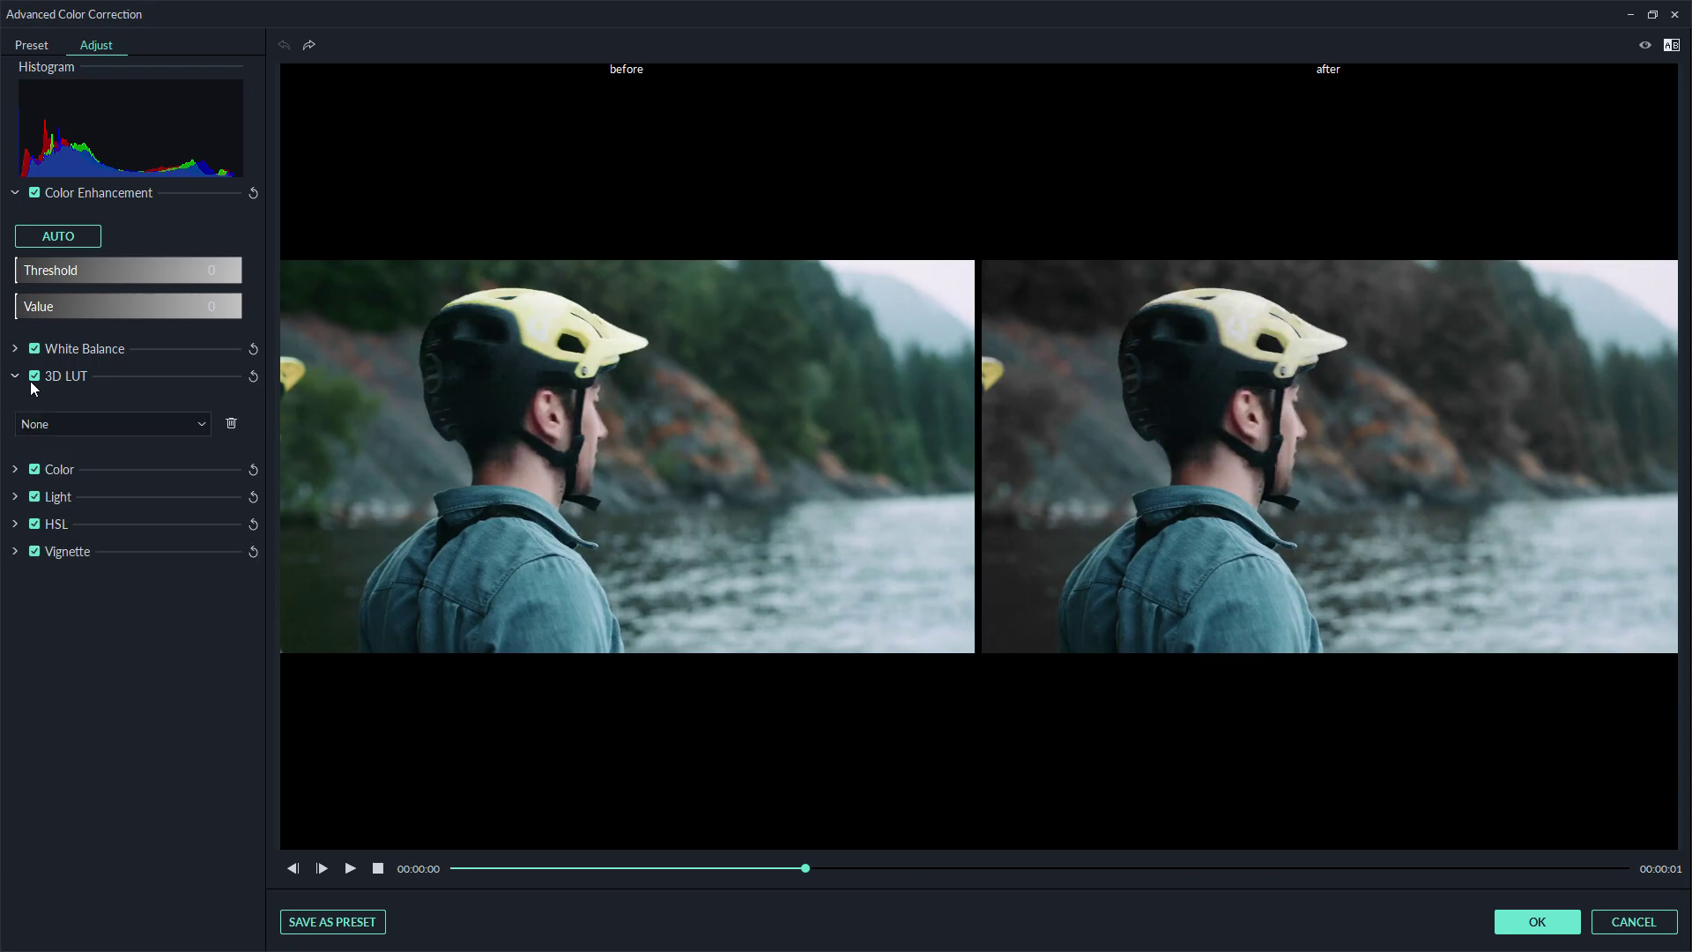
click(27, 46)
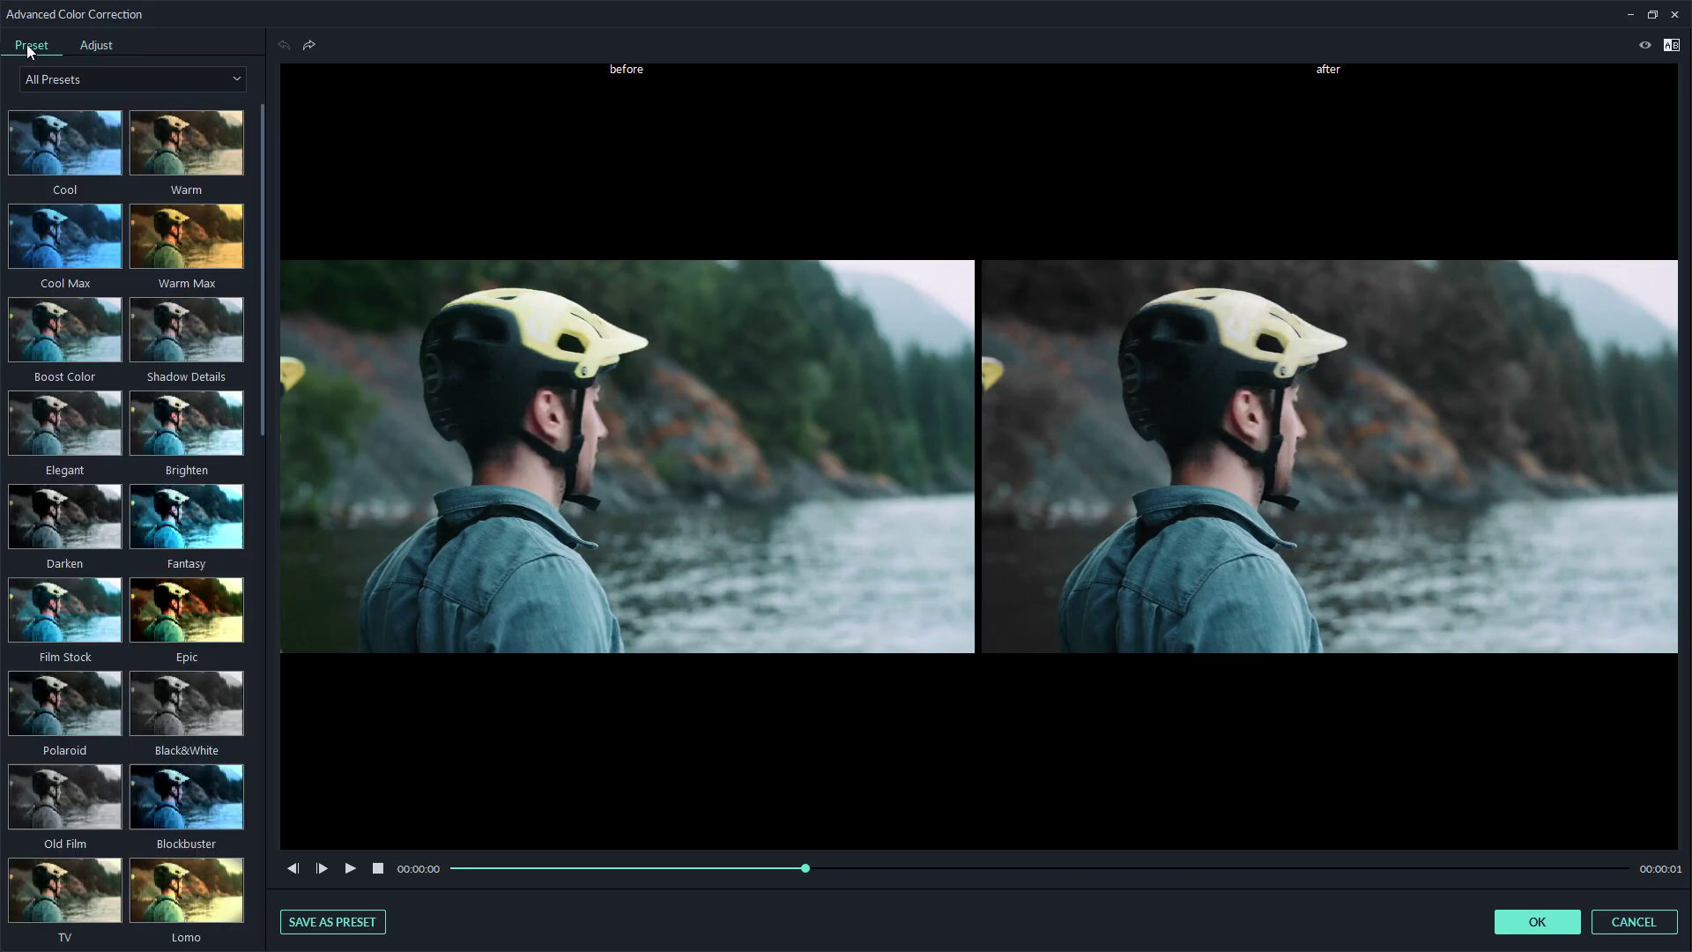
click(95, 49)
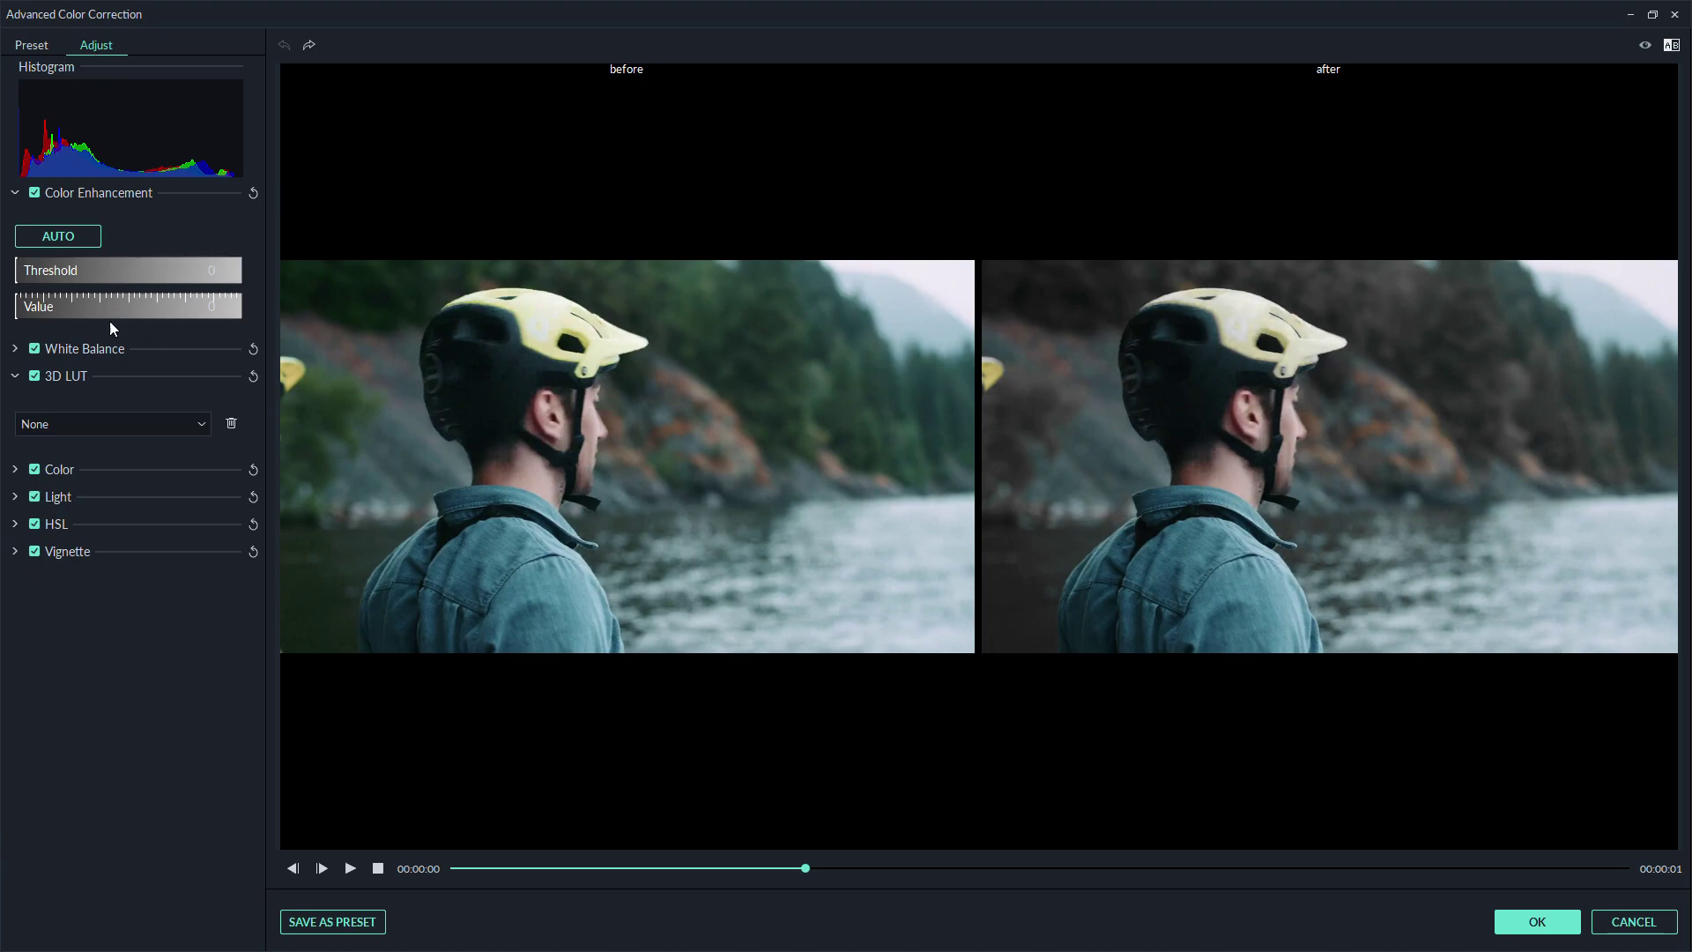
click(202, 424)
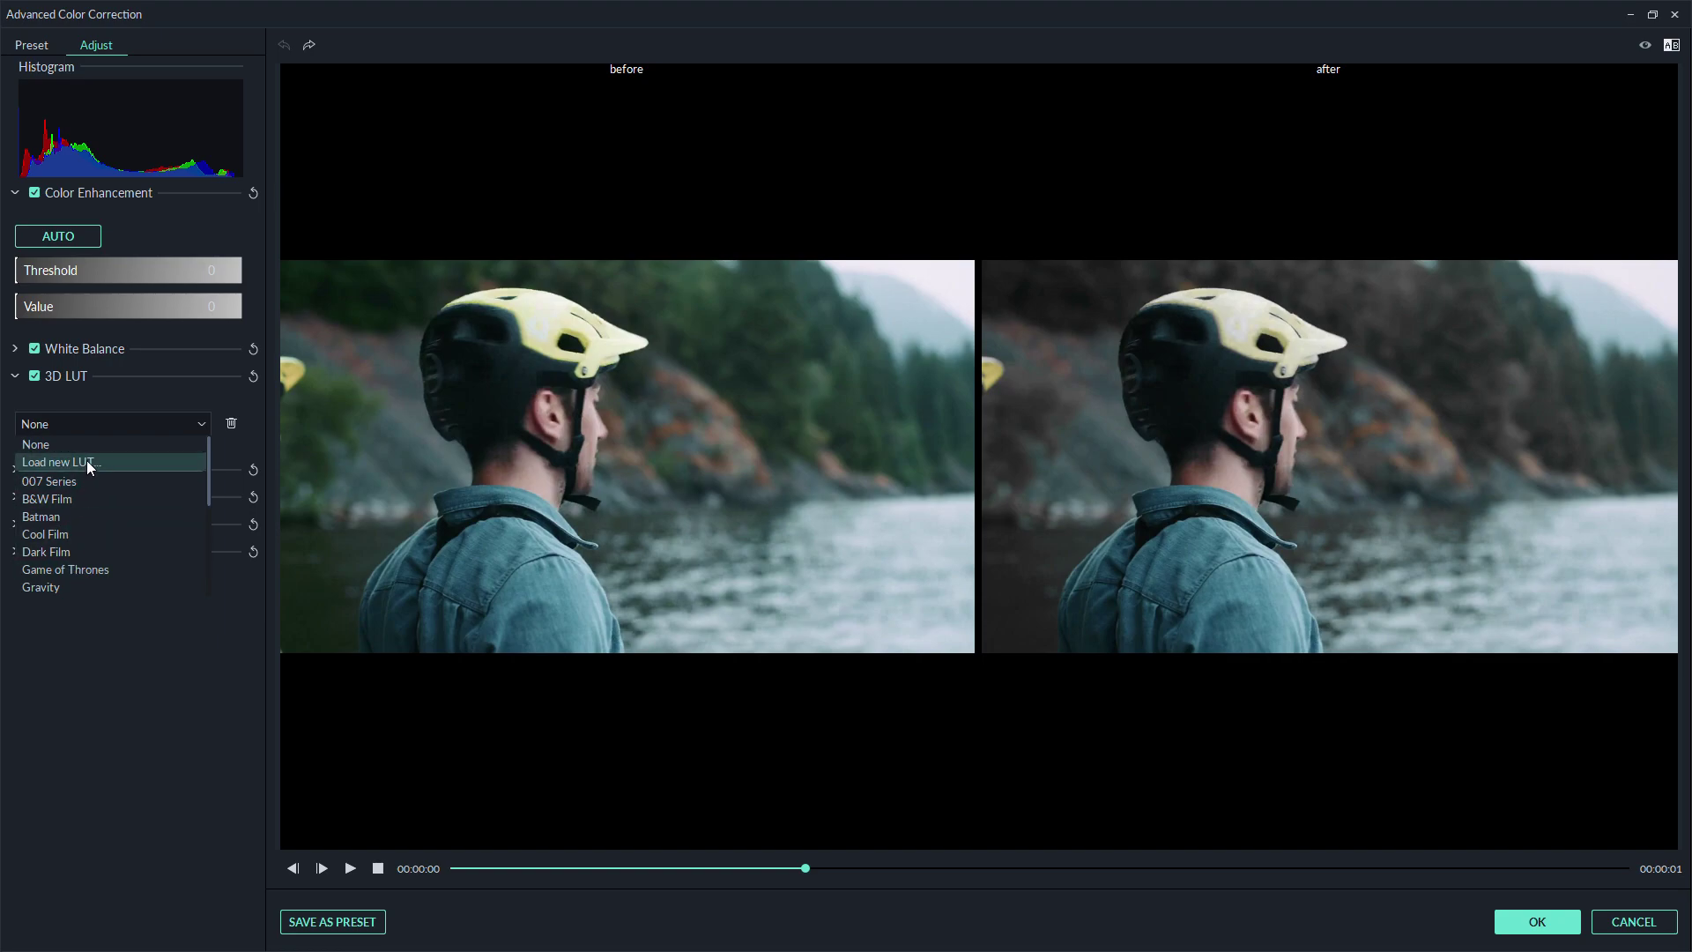
click(19, 379)
click(34, 377)
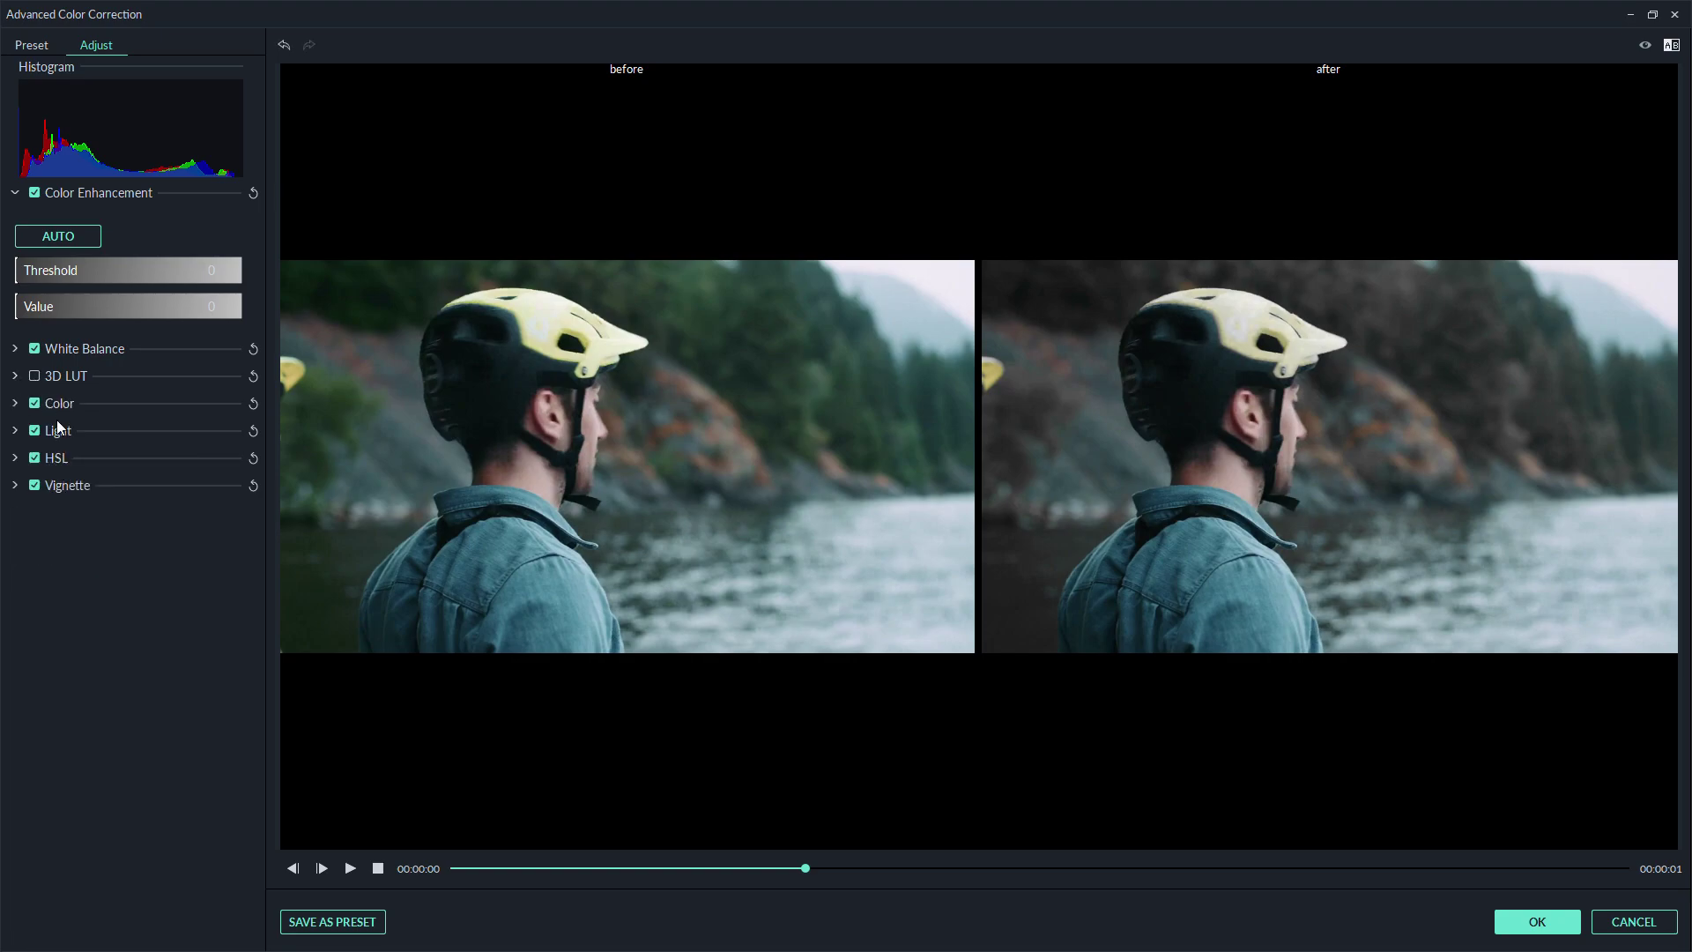
Try cooler and warmer Temperature and green and purple Tint values, leaving Temperature at 2.36 and Tint at 0
click(16, 350)
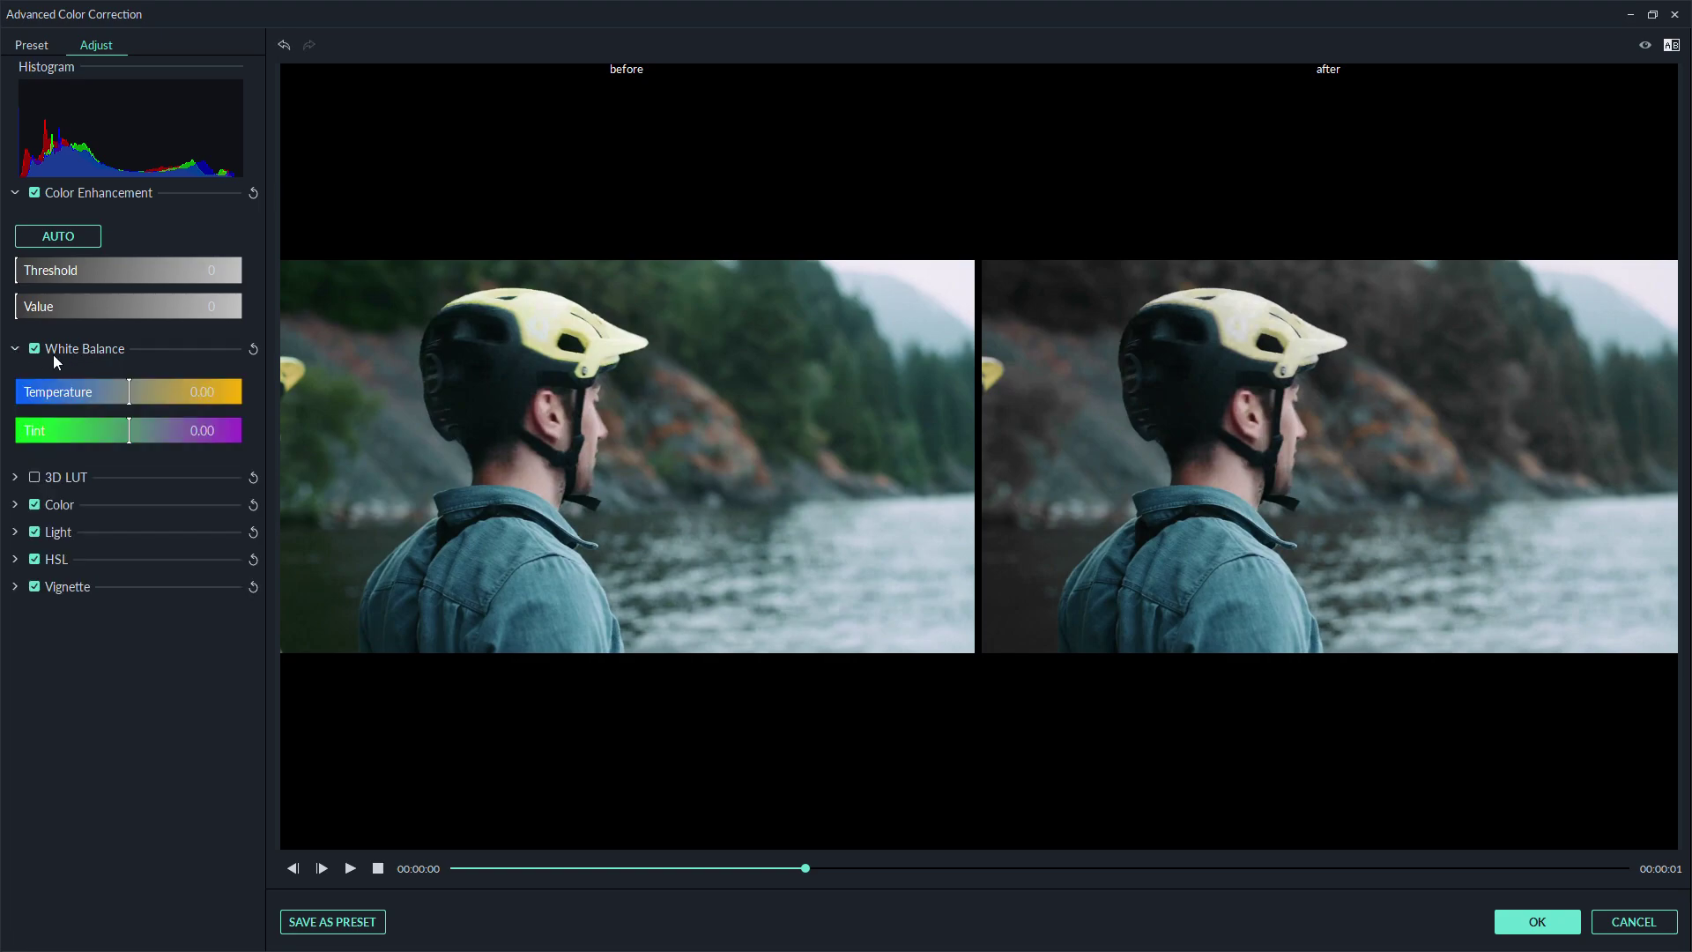
click(128, 393)
drag(76, 391, 43, 385)
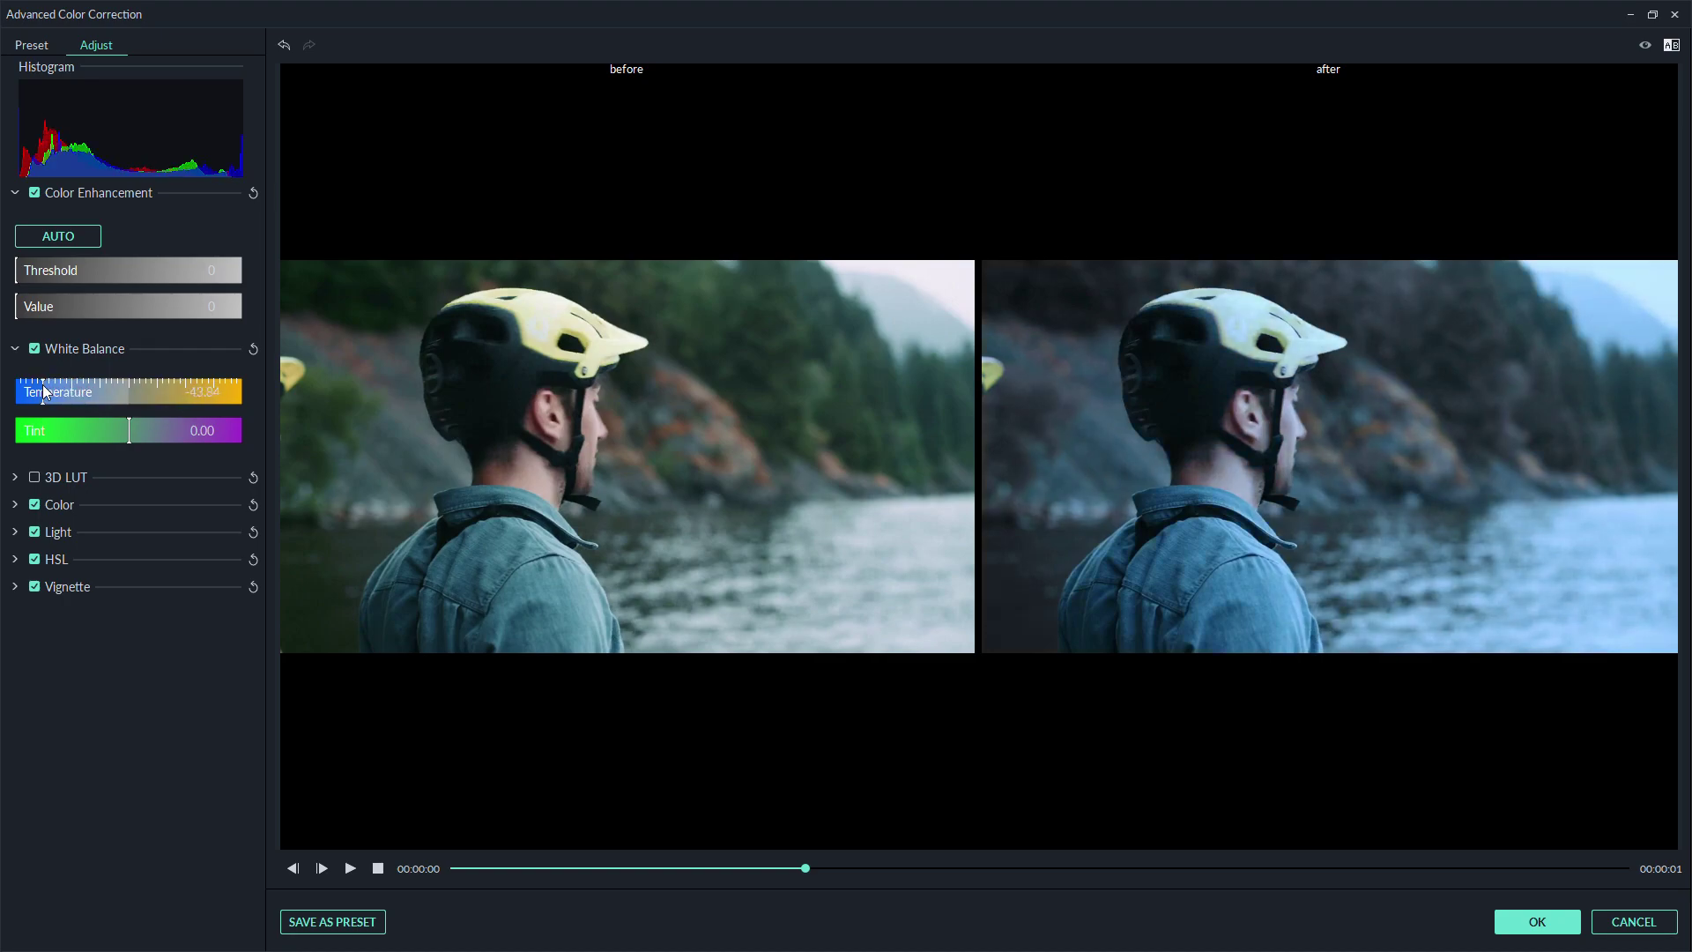
click(173, 388)
click(90, 423)
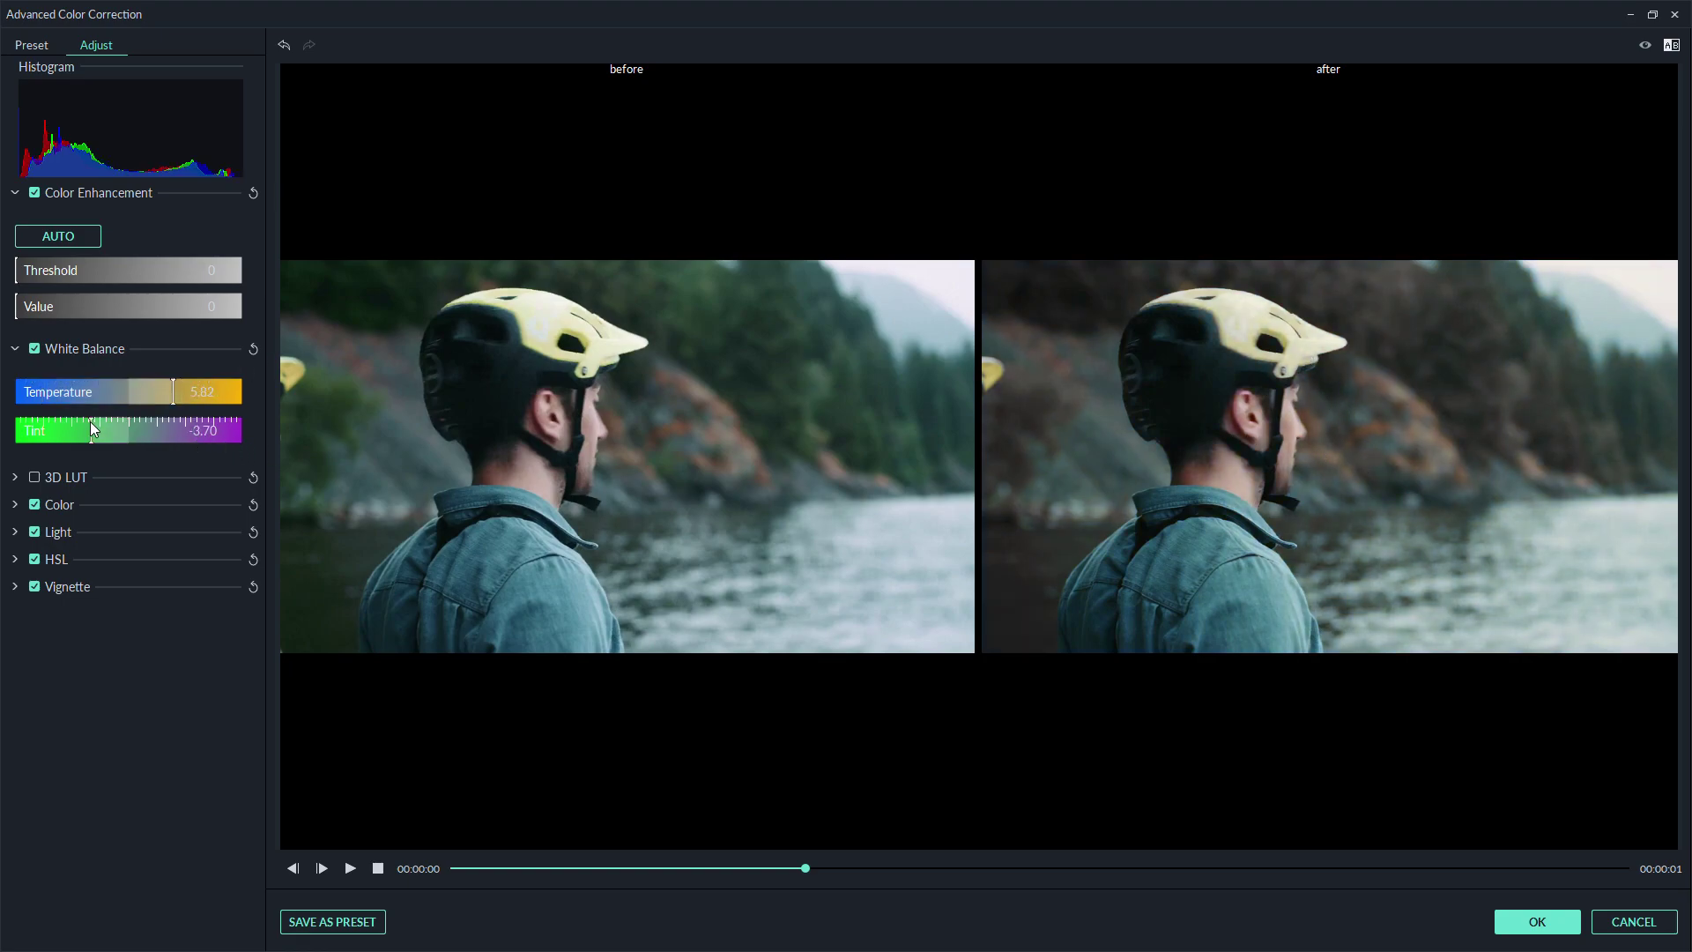
click(184, 429)
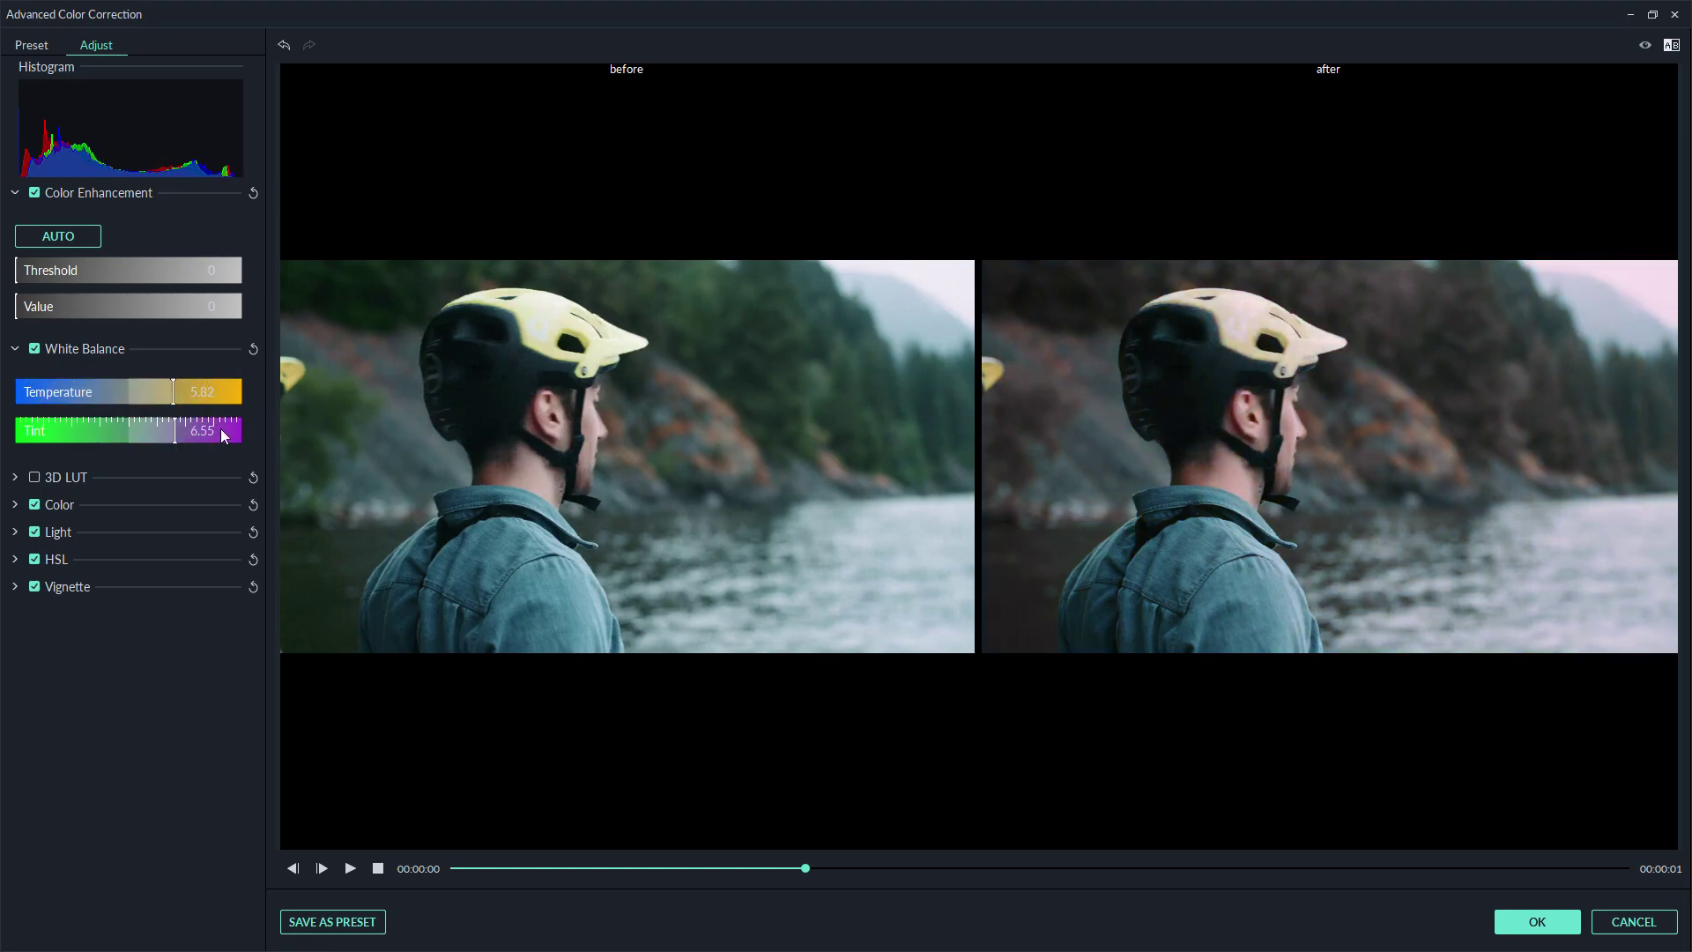
double_click(160, 433)
Try different Exposure, Brightness, Contrast, Vibrance and Saturation values in the Color settings
click(15, 504)
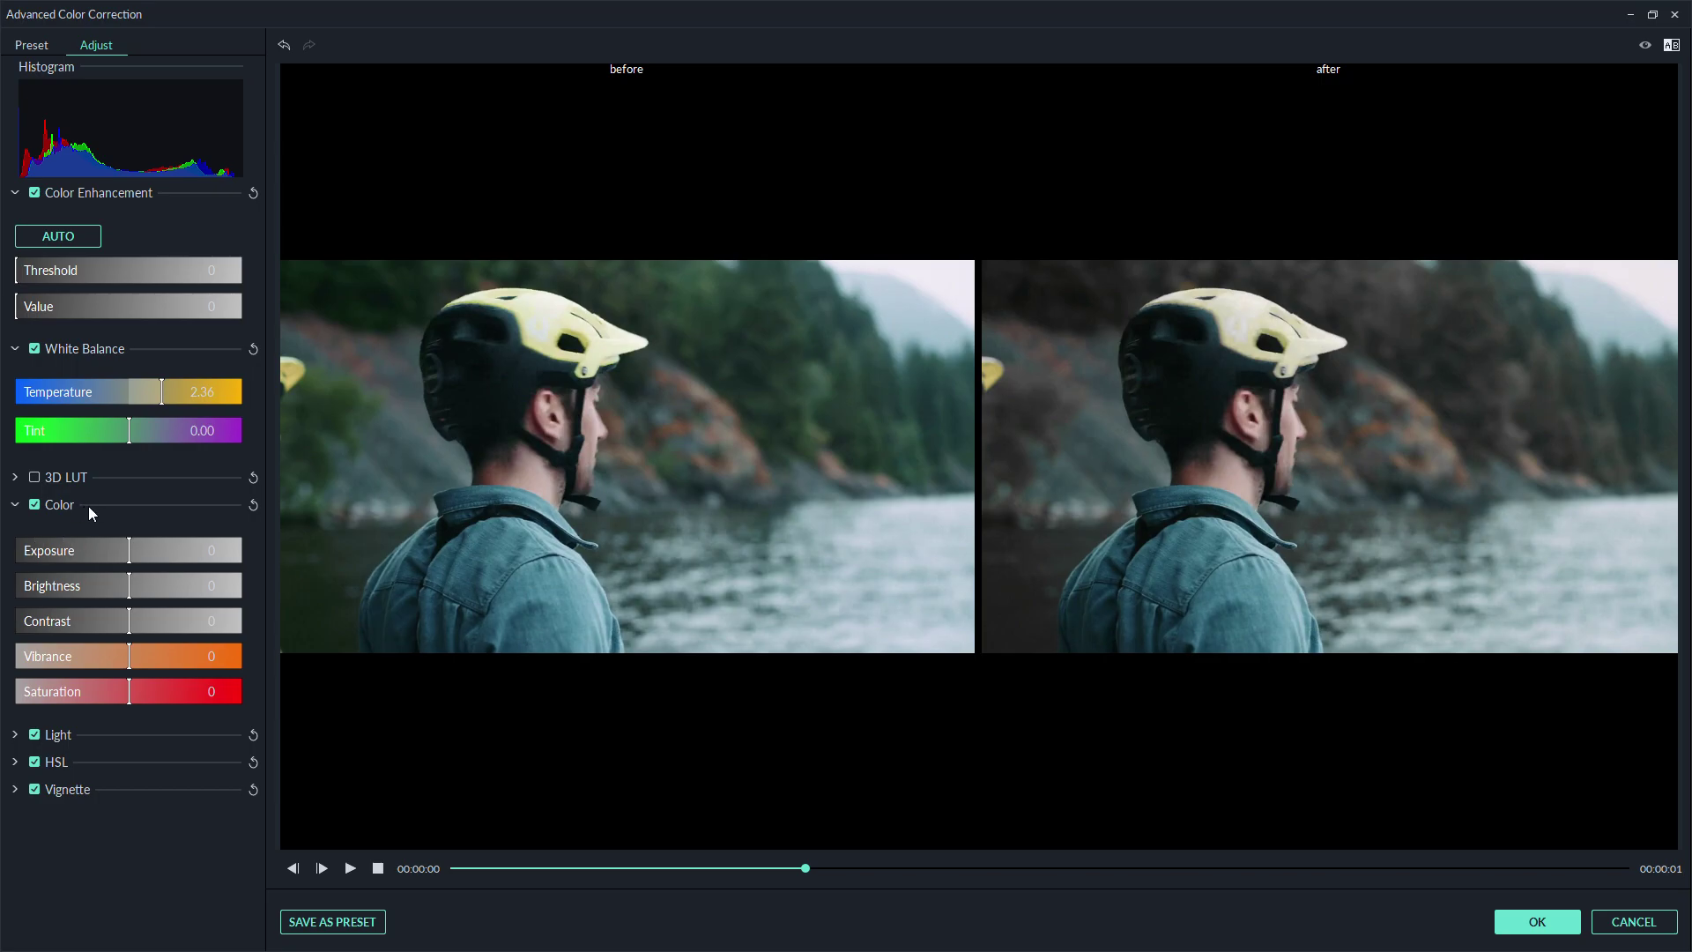
mouse_move(139, 551)
mouse_down()
mouse_move(180, 544)
mouse_move(128, 530)
mouse_up()
mouse_move(148, 590)
mouse_down()
mouse_move(166, 587)
mouse_move(129, 585)
mouse_move(169, 624)
mouse_move(152, 622)
mouse_up()
mouse_move(137, 657)
mouse_down()
mouse_move(153, 657)
mouse_move(129, 655)
mouse_up()
mouse_move(123, 658)
mouse_down()
mouse_move(155, 655)
mouse_move(137, 656)
mouse_up()
mouse_move(129, 691)
mouse_down()
mouse_move(143, 693)
mouse_move(129, 693)
mouse_up()
click(16, 504)
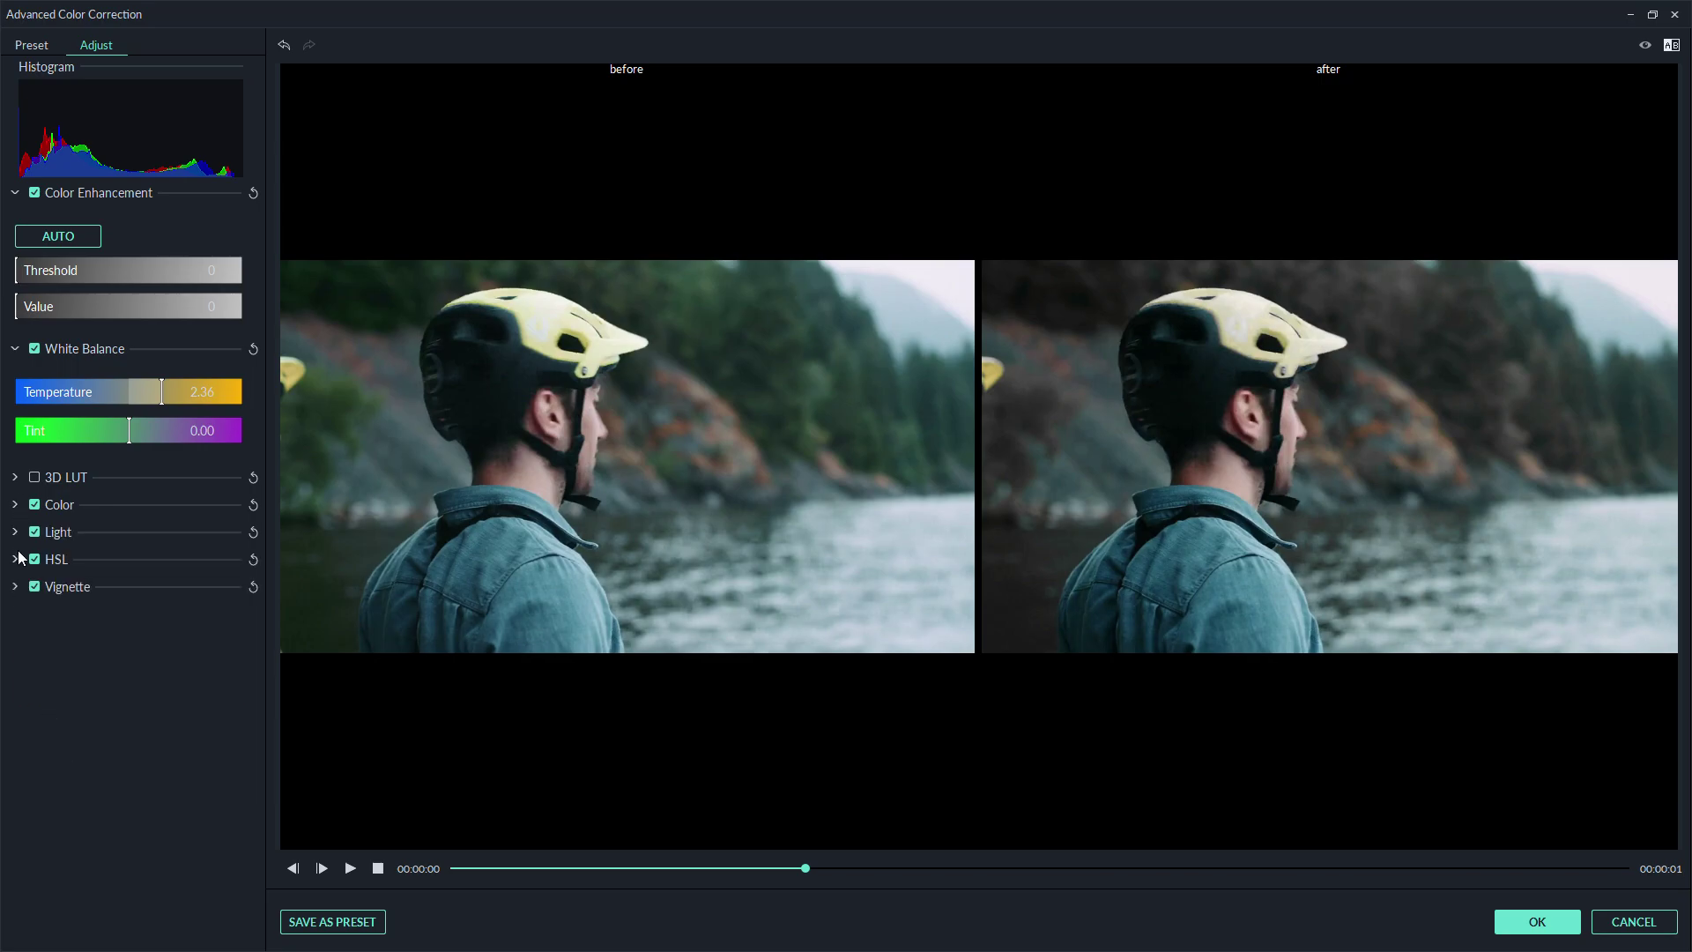
Try brighter and darker Highlights in the Light settings
click(15, 532)
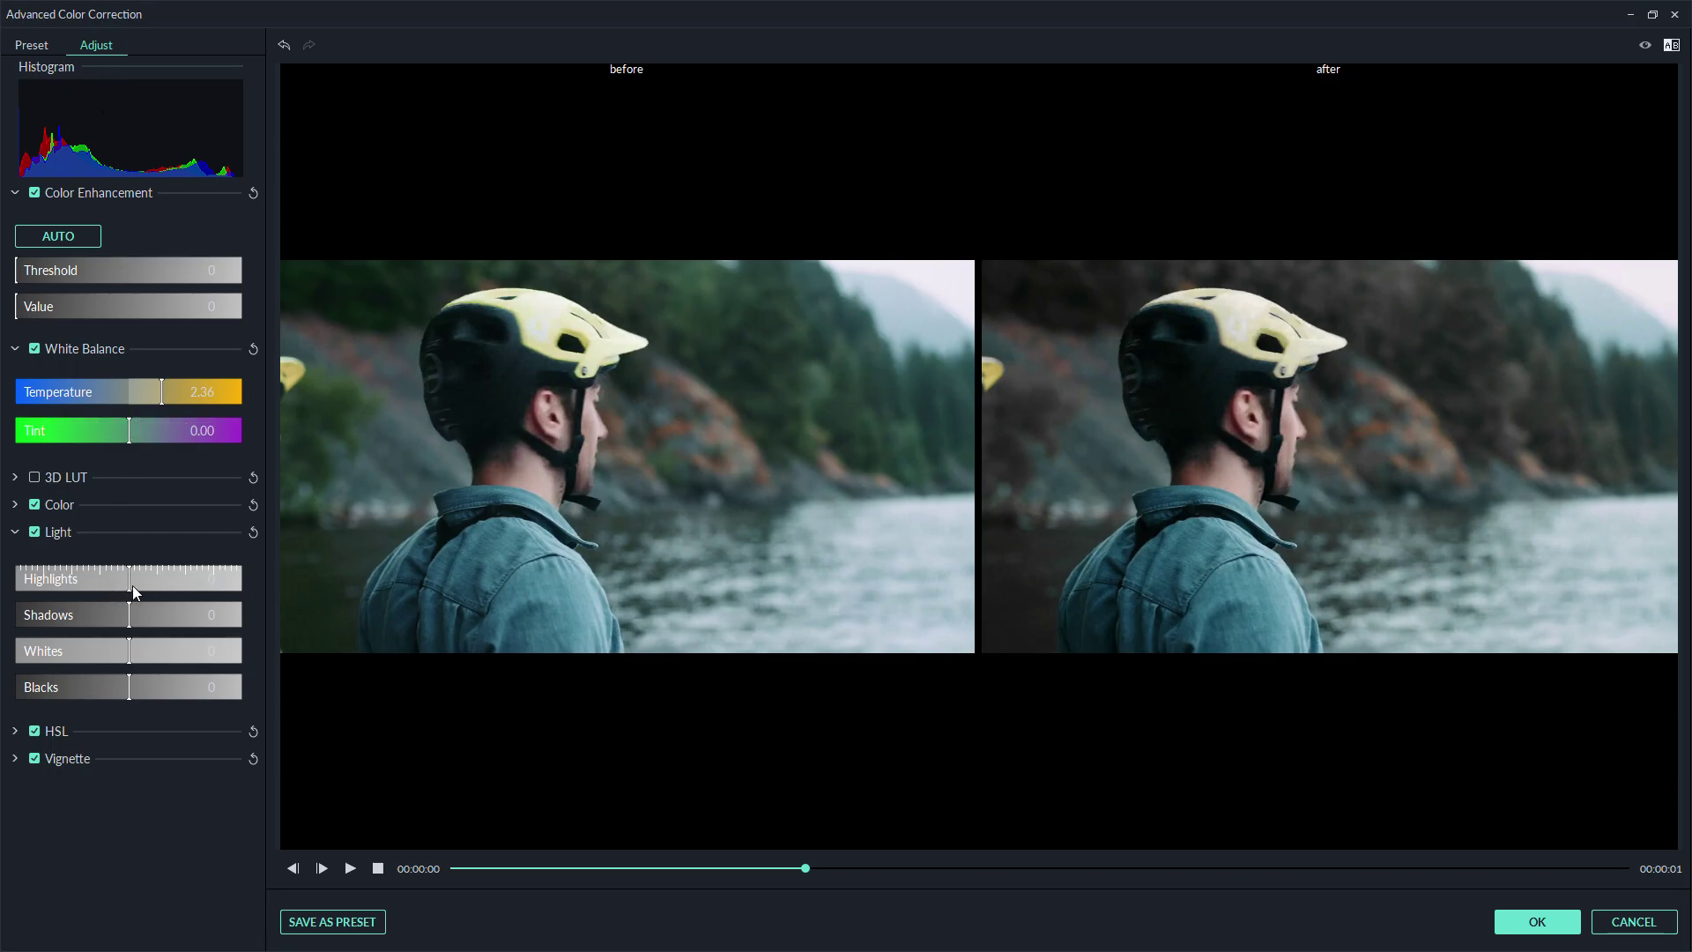
mouse_move(150, 587)
mouse_down()
mouse_move(167, 587)
mouse_move(145, 587)
mouse_up()
drag(161, 582, 131, 584)
click(19, 533)
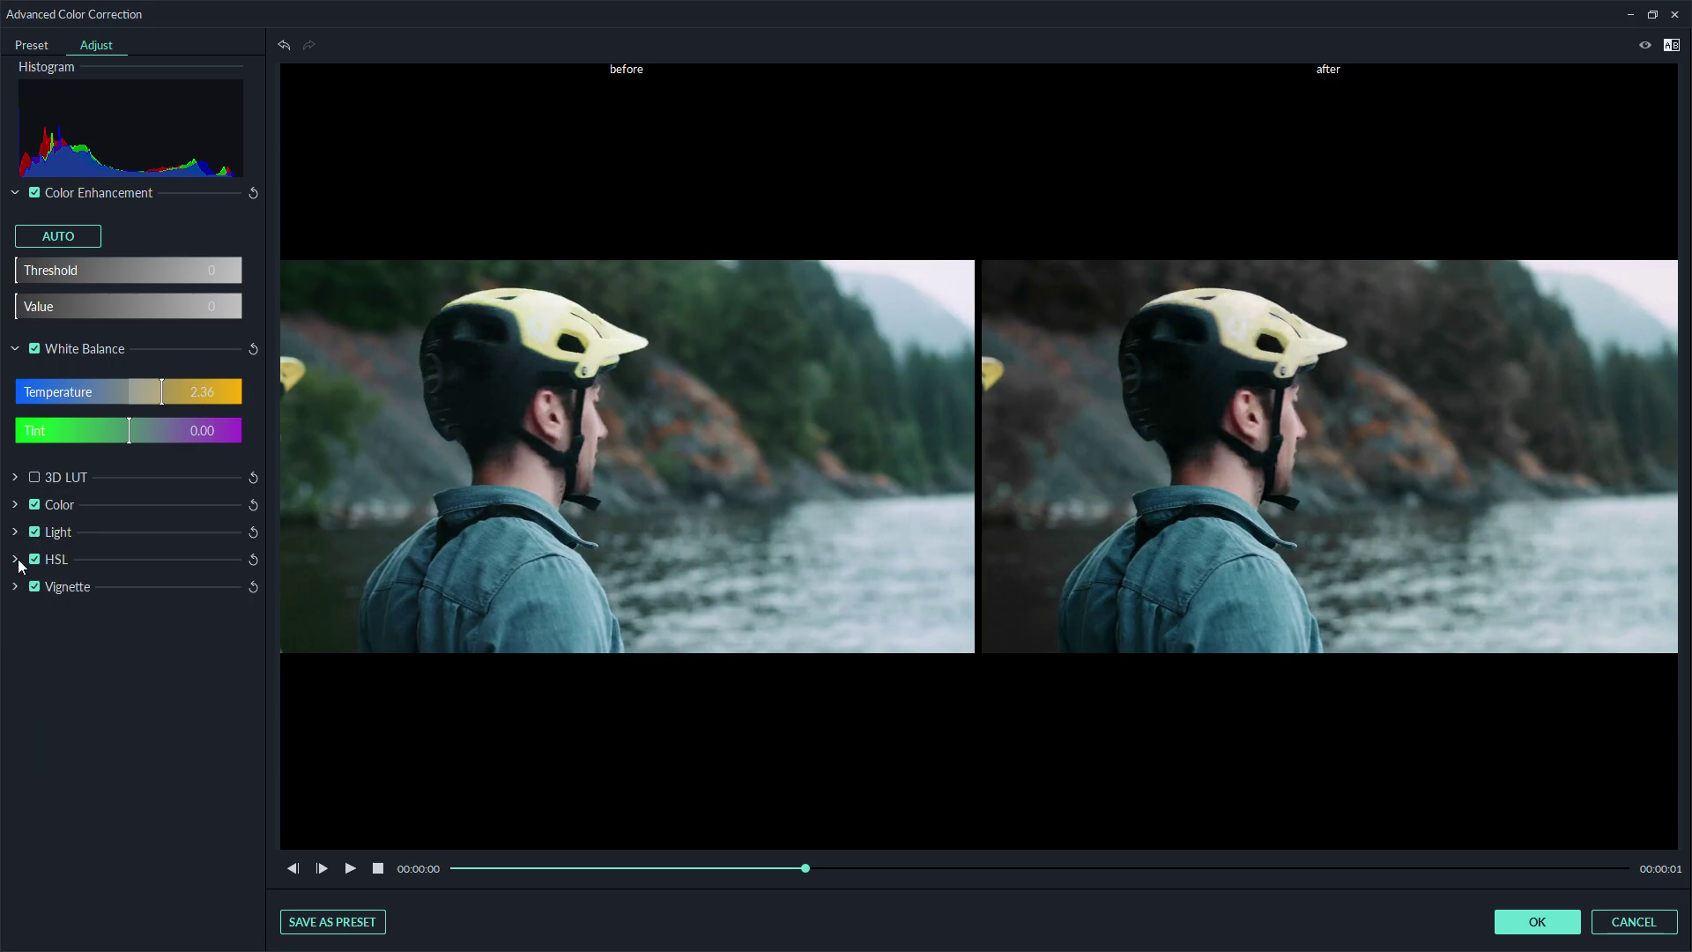
Try shifting the green Hue in both directions in the HSL settings, and discard the advanced color correction changes
click(18, 559)
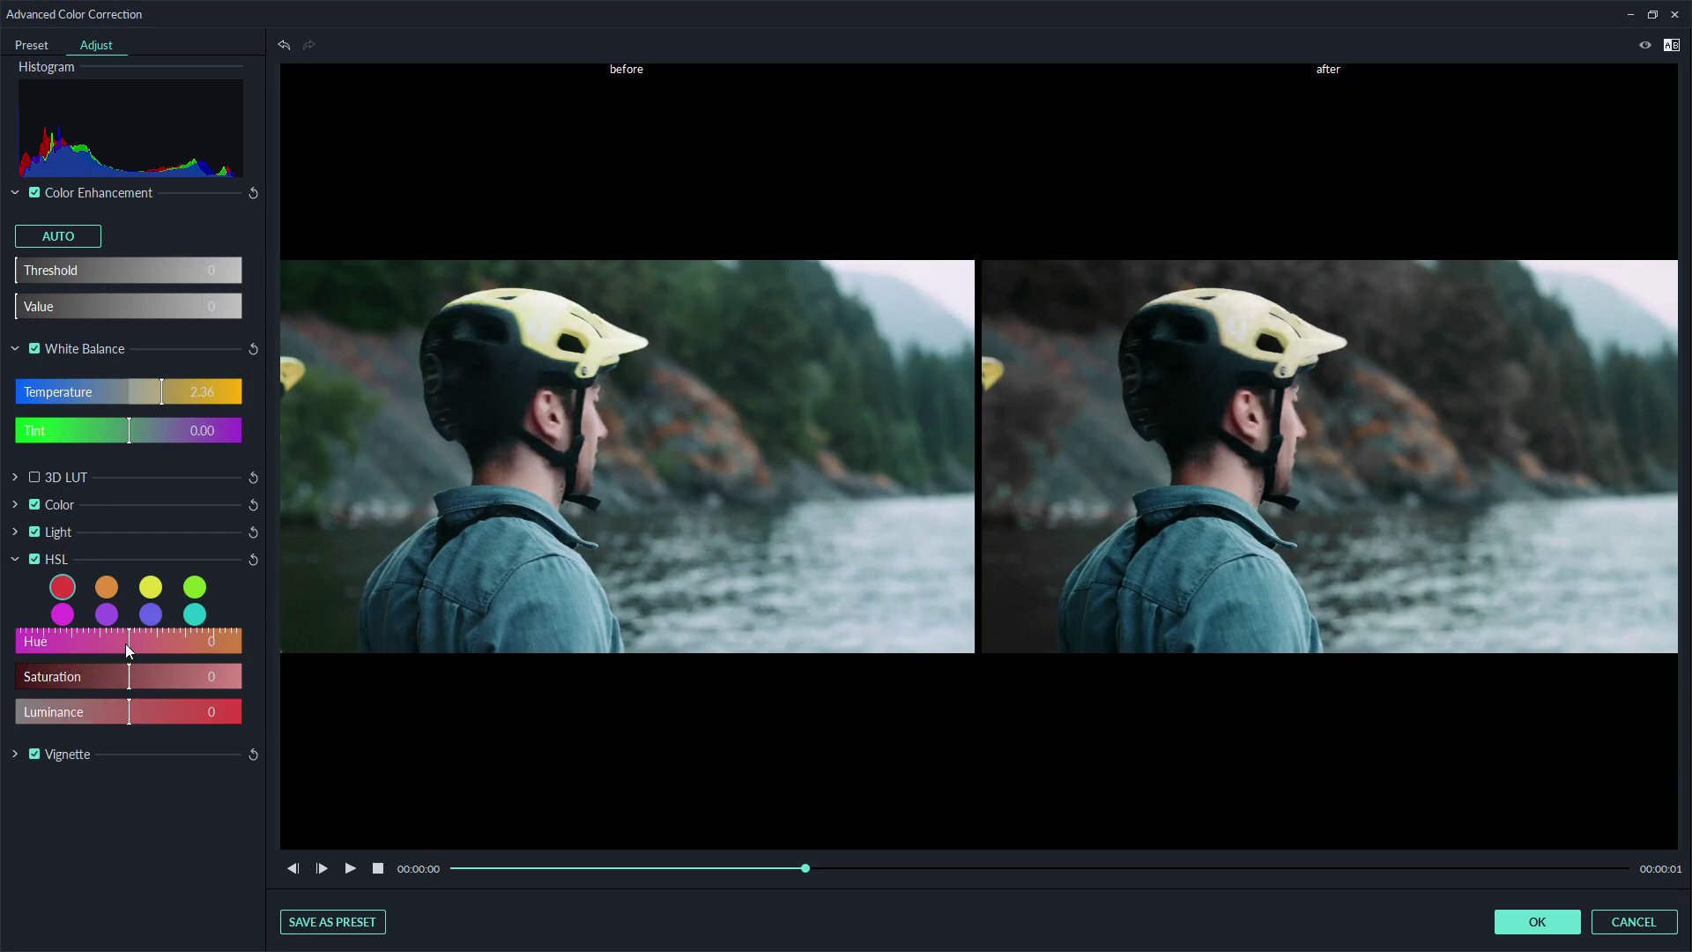
click(195, 587)
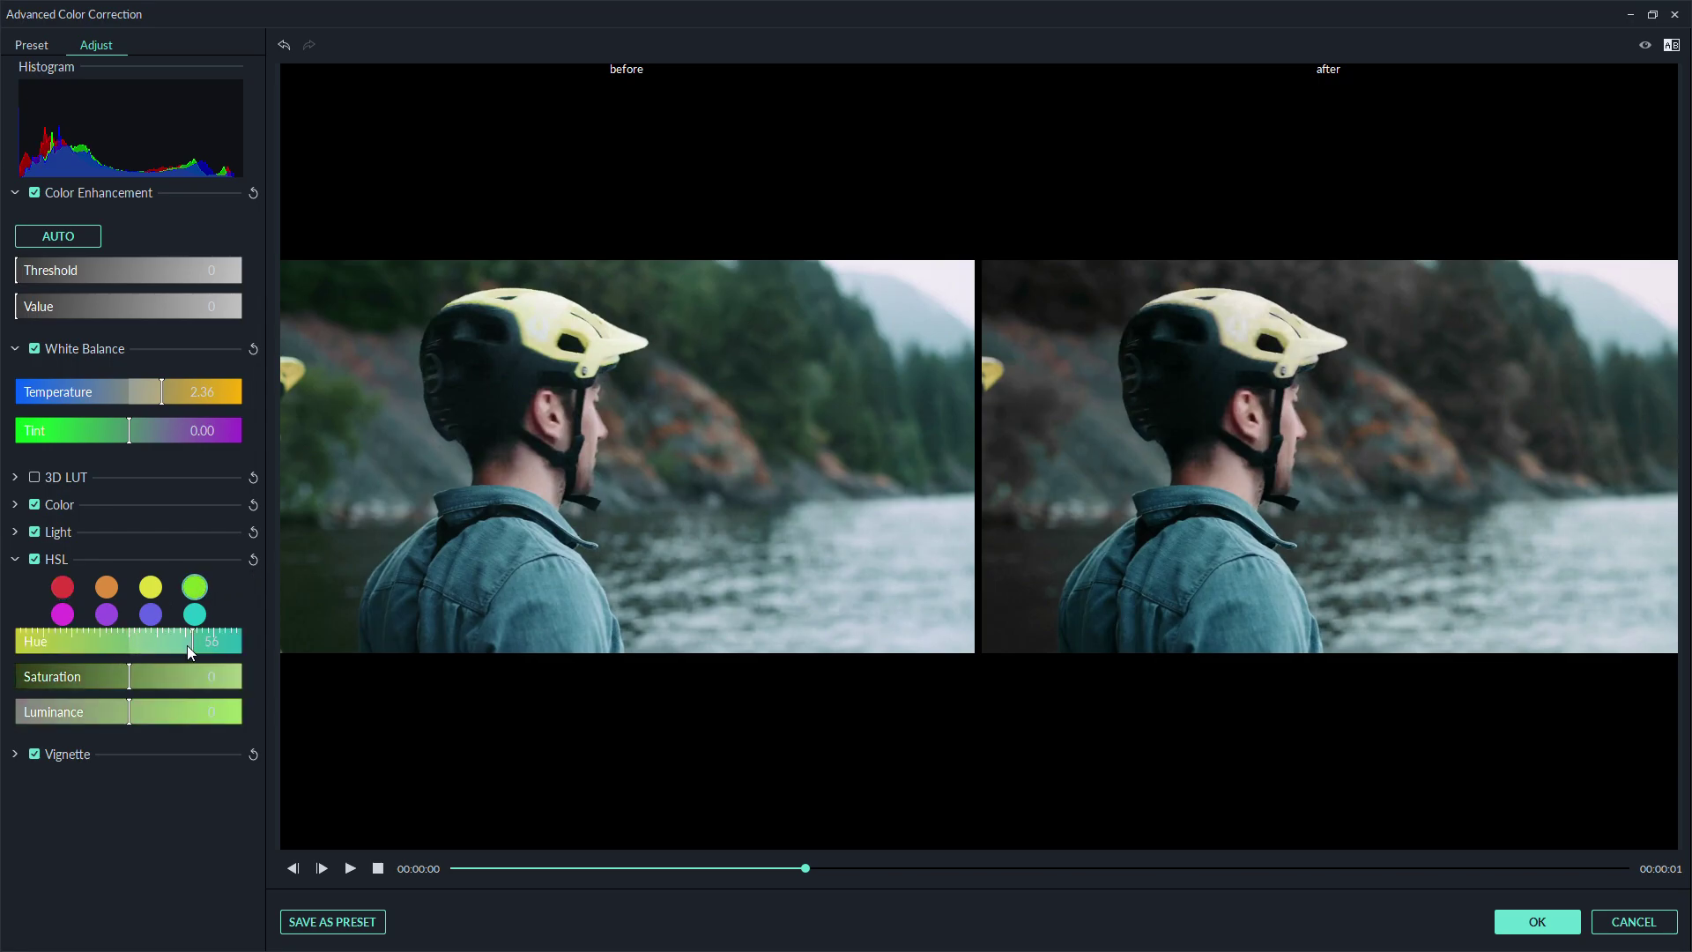
drag(247, 645, 205, 642)
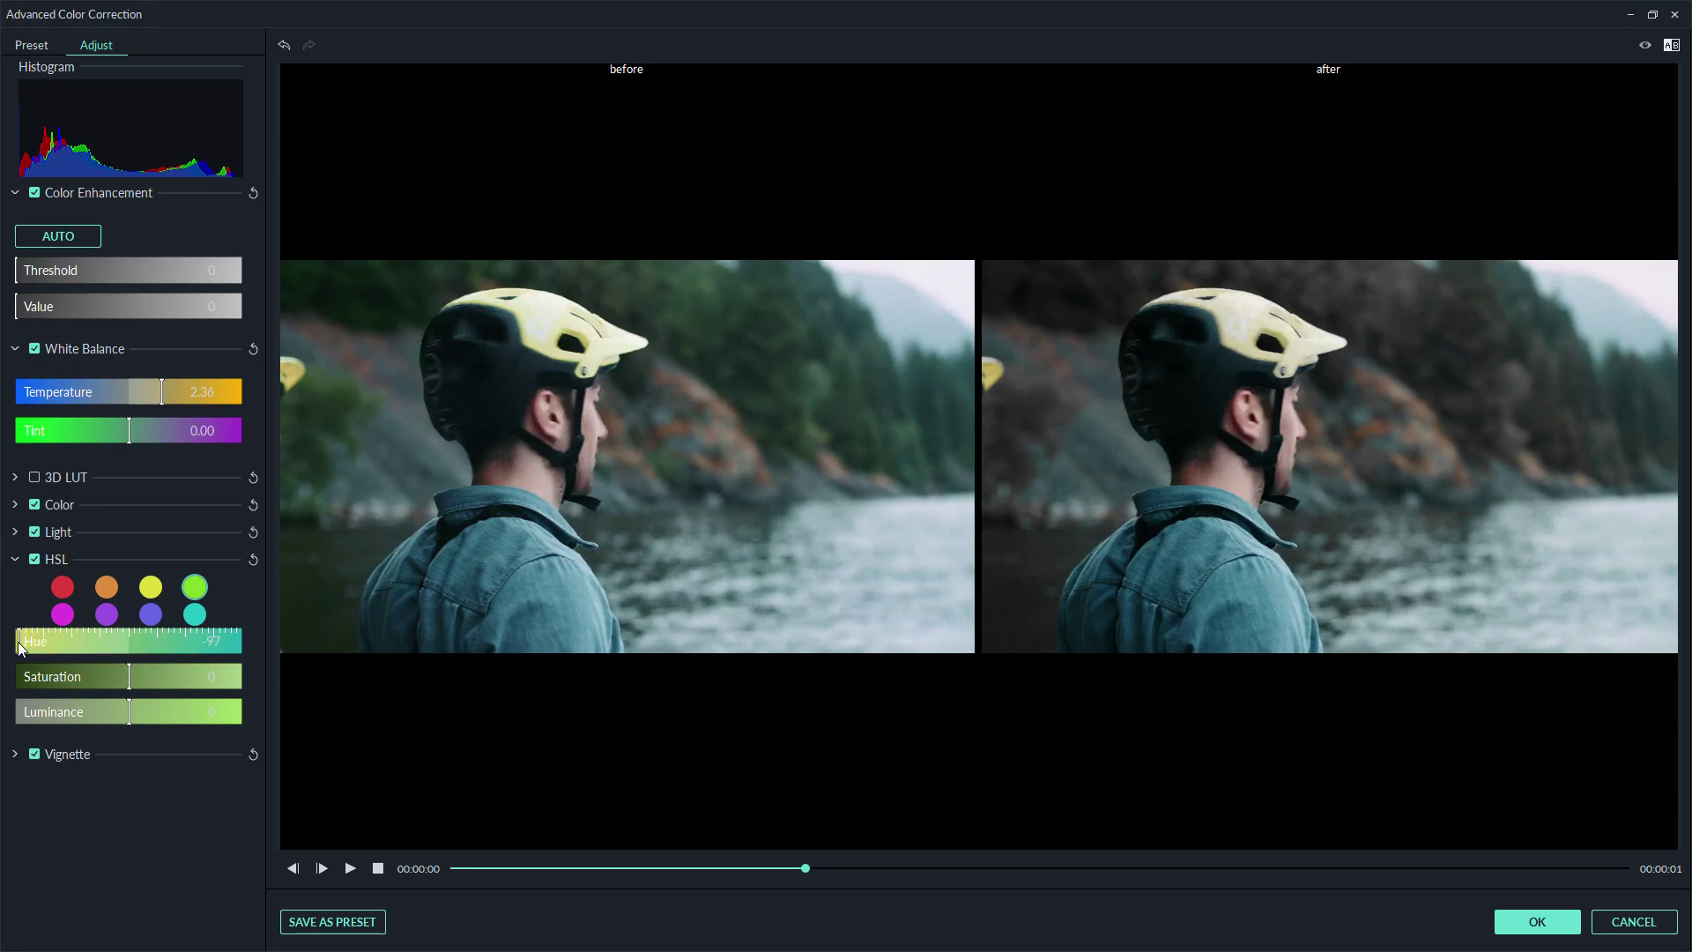
drag(20, 648, 127, 654)
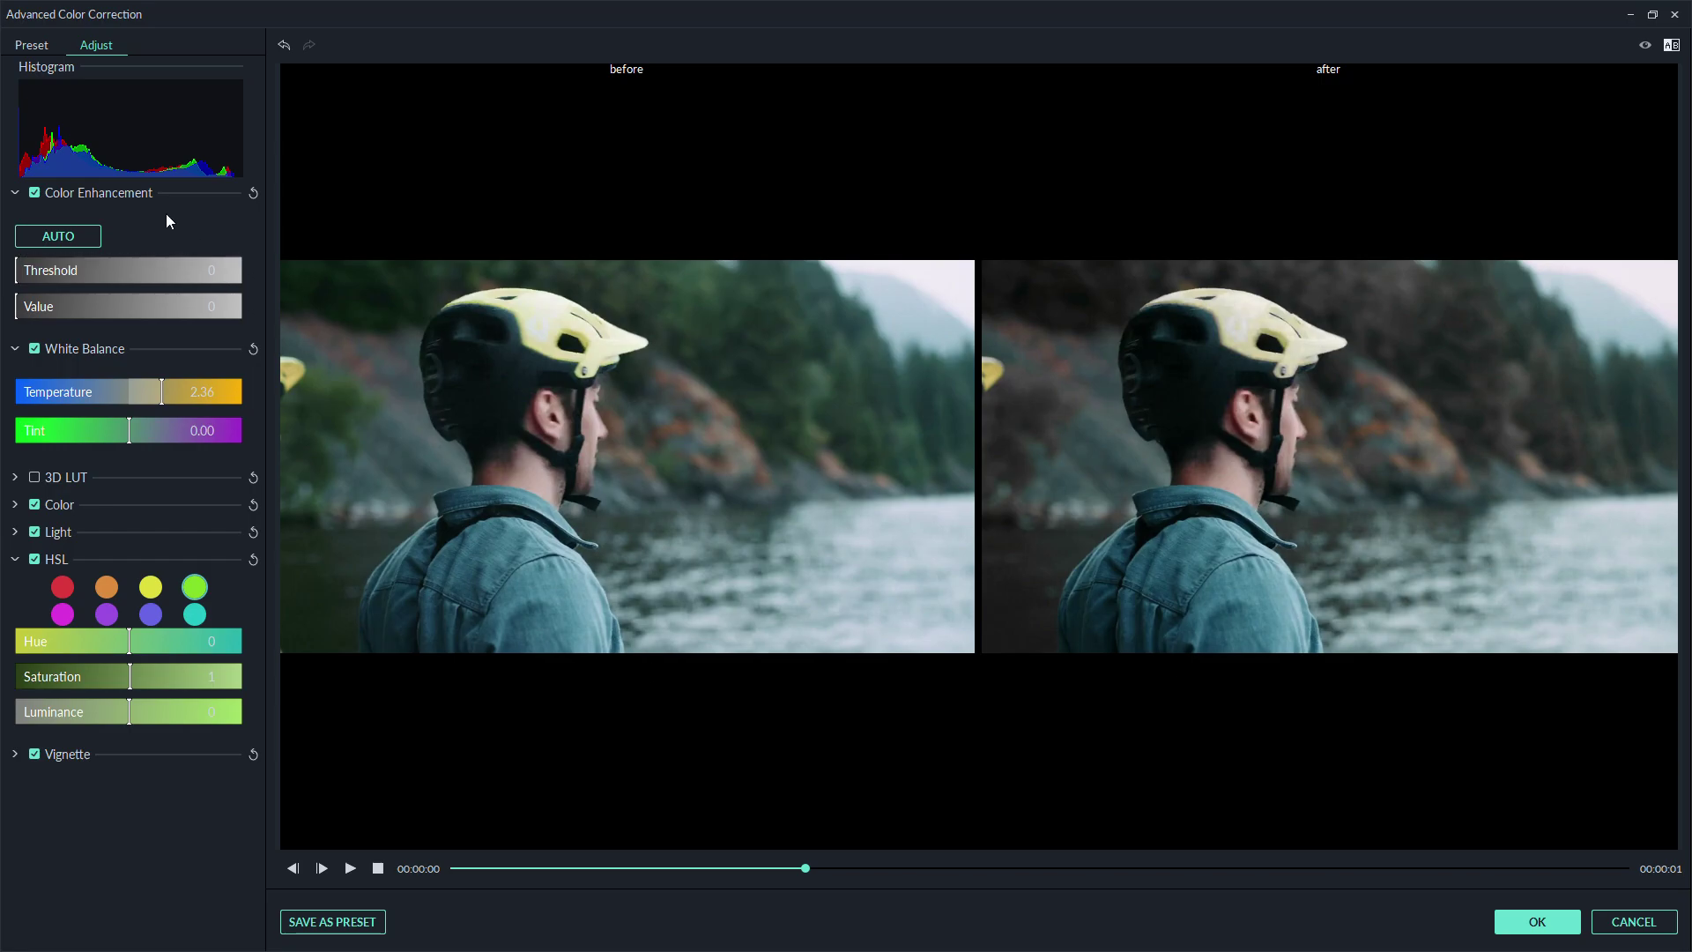
click(1633, 921)
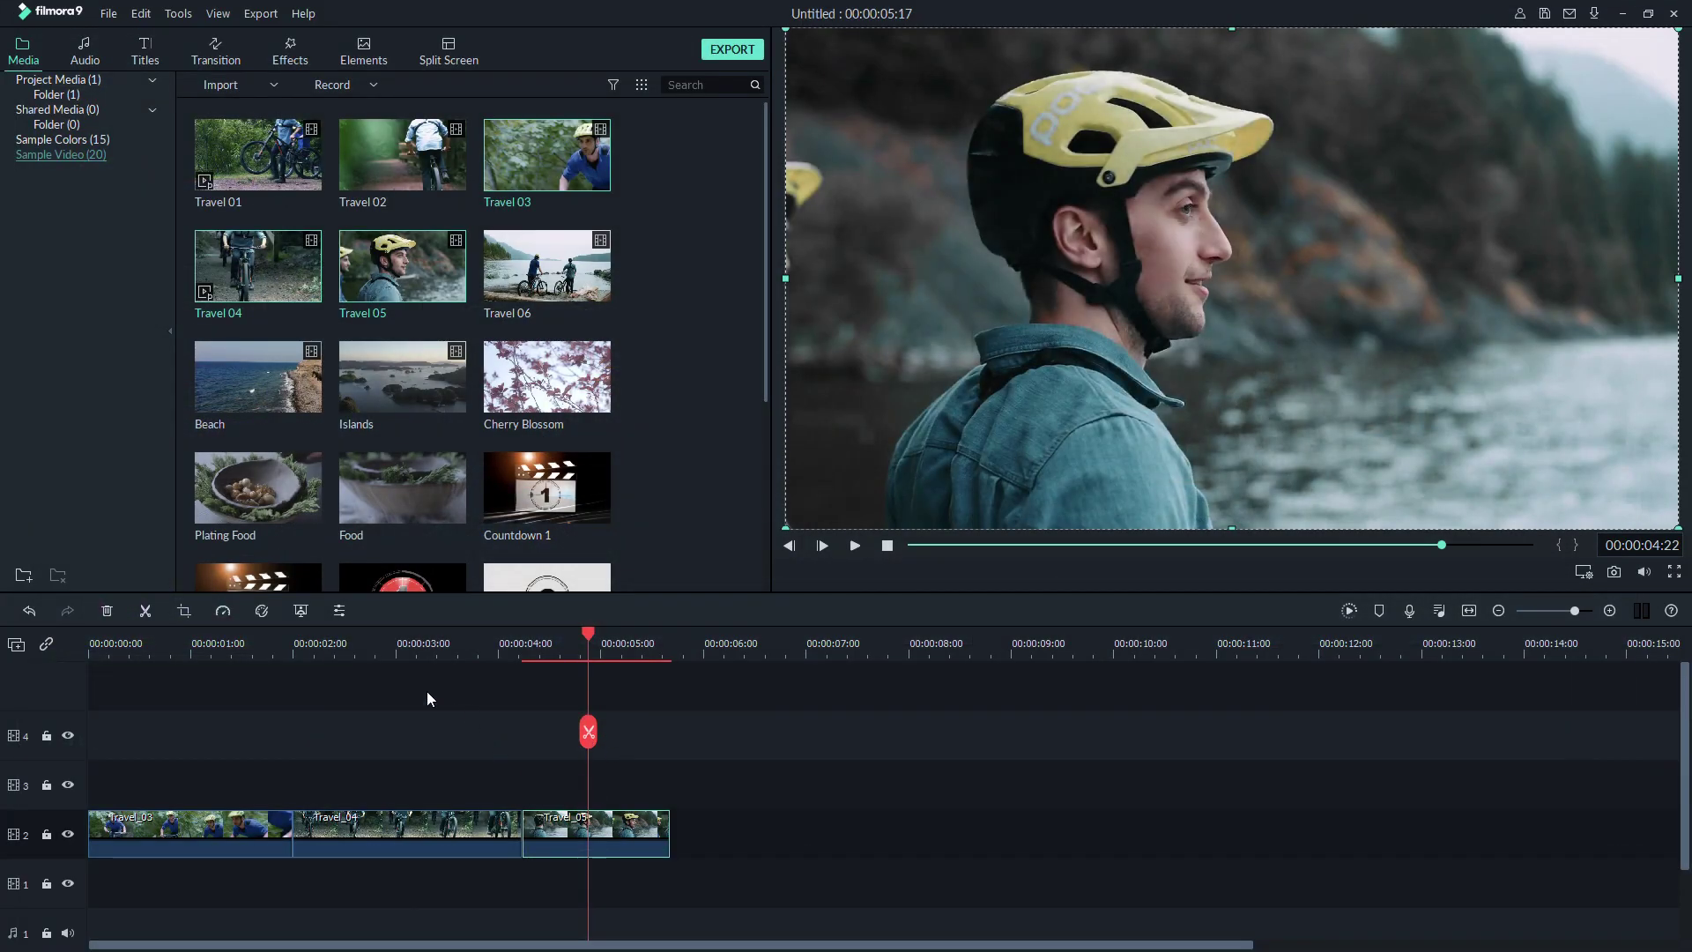
Reset the Travel_05 clip's settings to their defaults and apply the reset
double_click(608, 828)
click(92, 572)
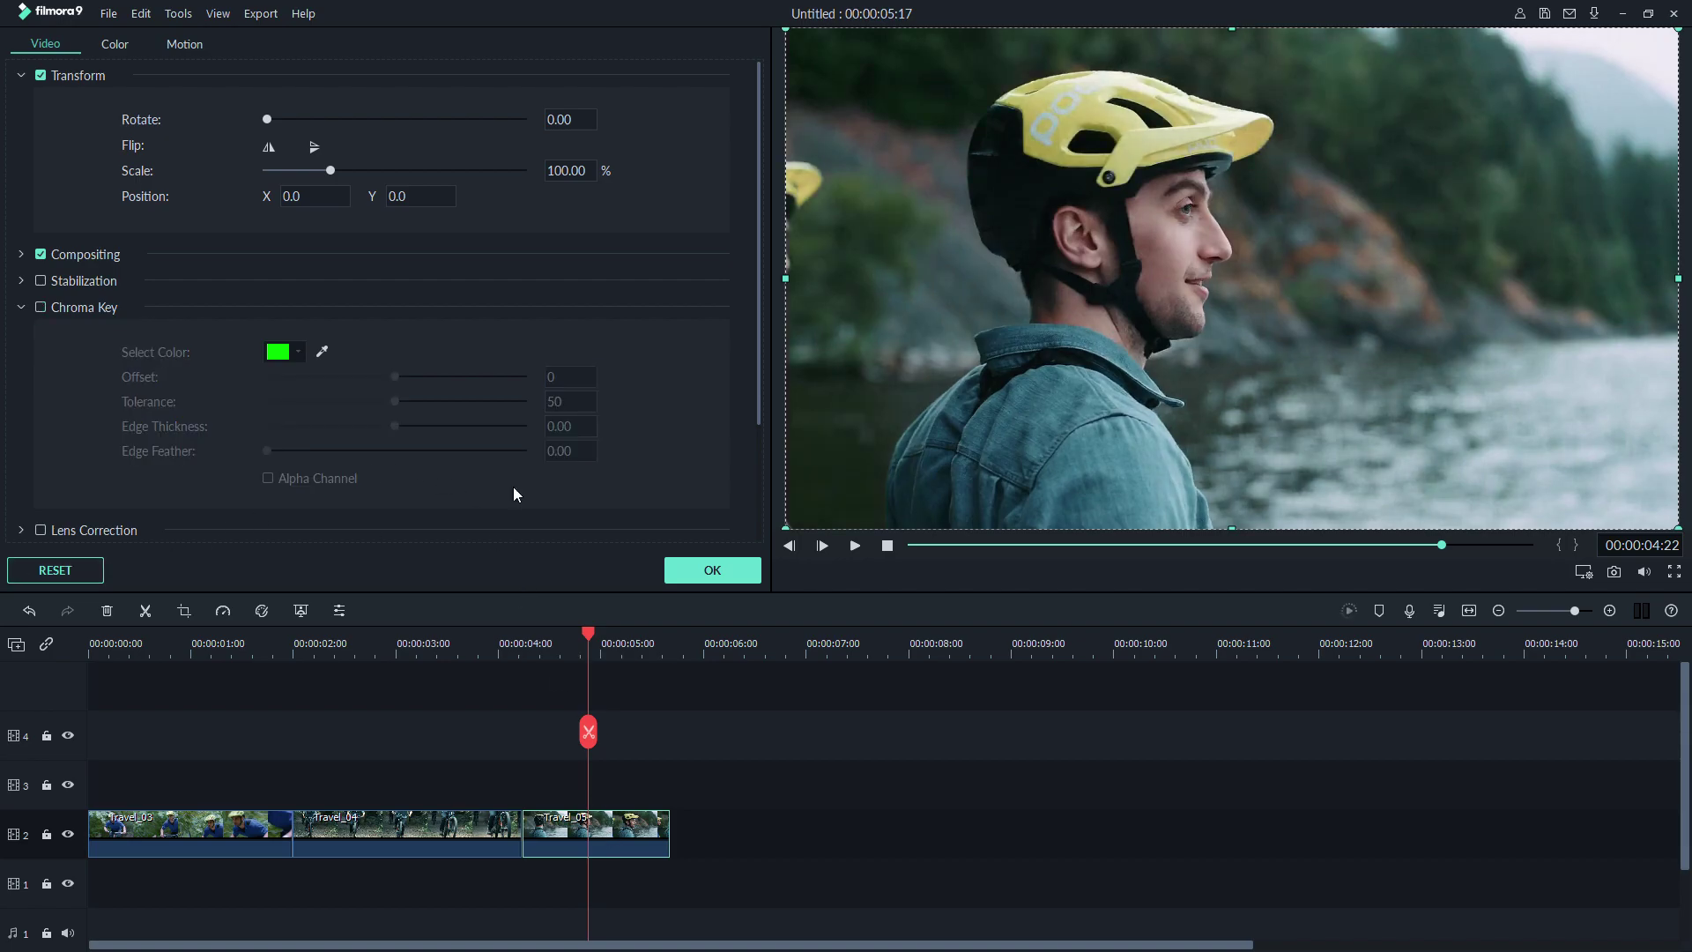
click(716, 573)
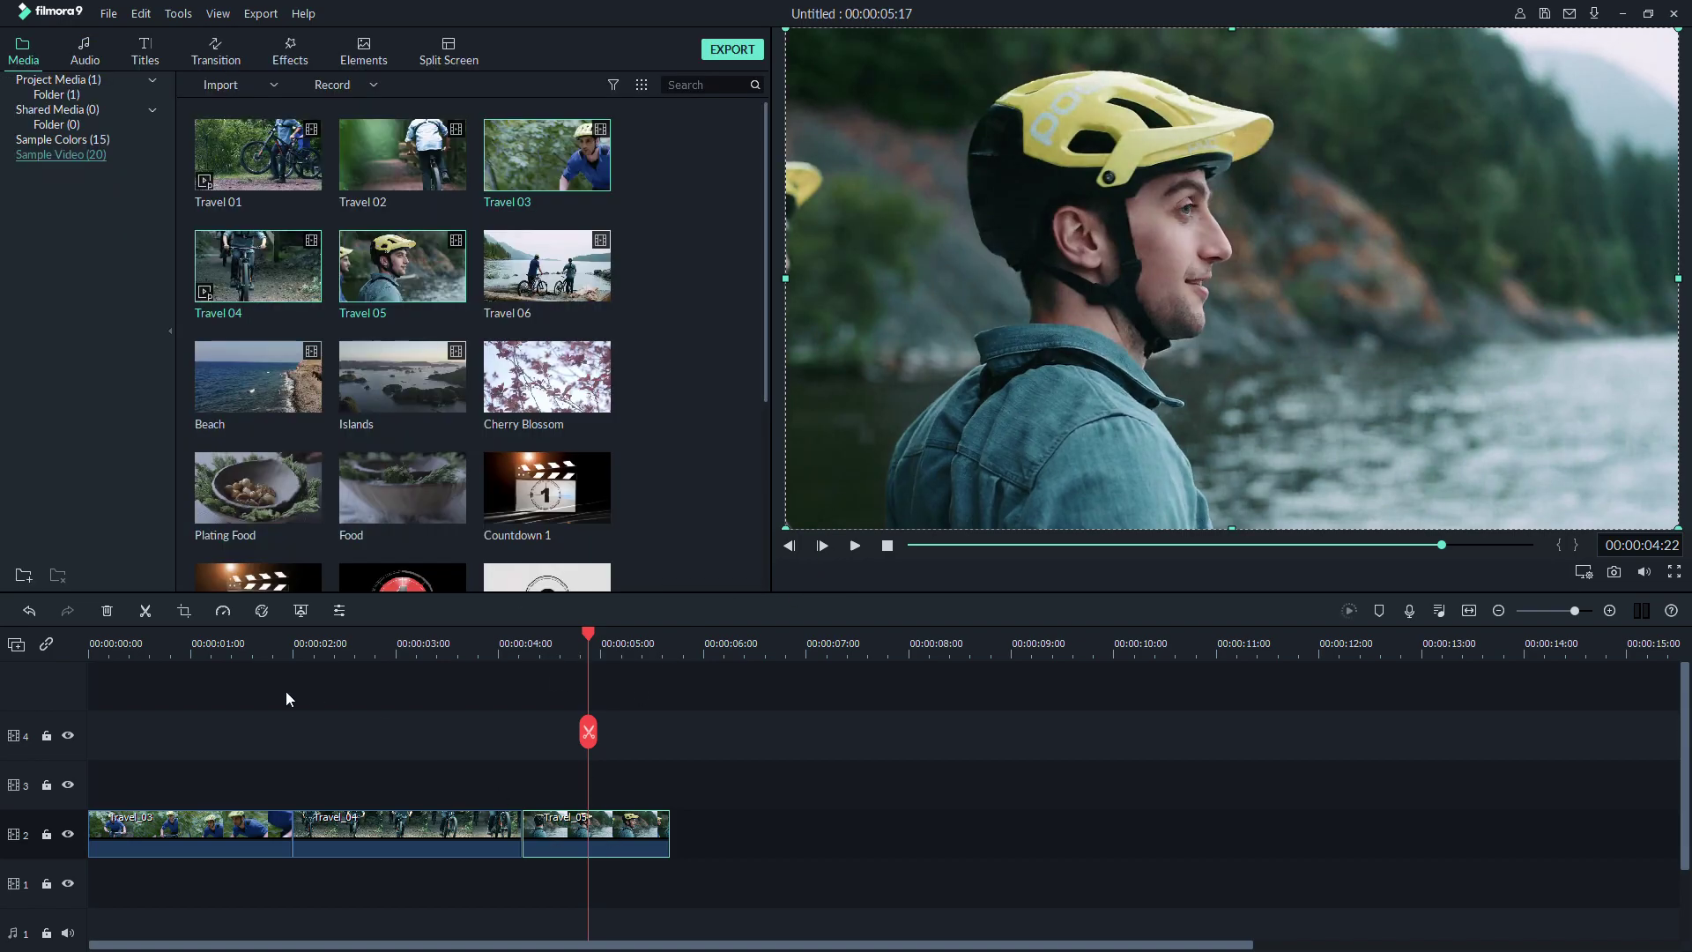
Open Advanced Color Correction for the Travel_05 clip in a maximized window at a later frame, and set the Exposure to 18
click(261, 610)
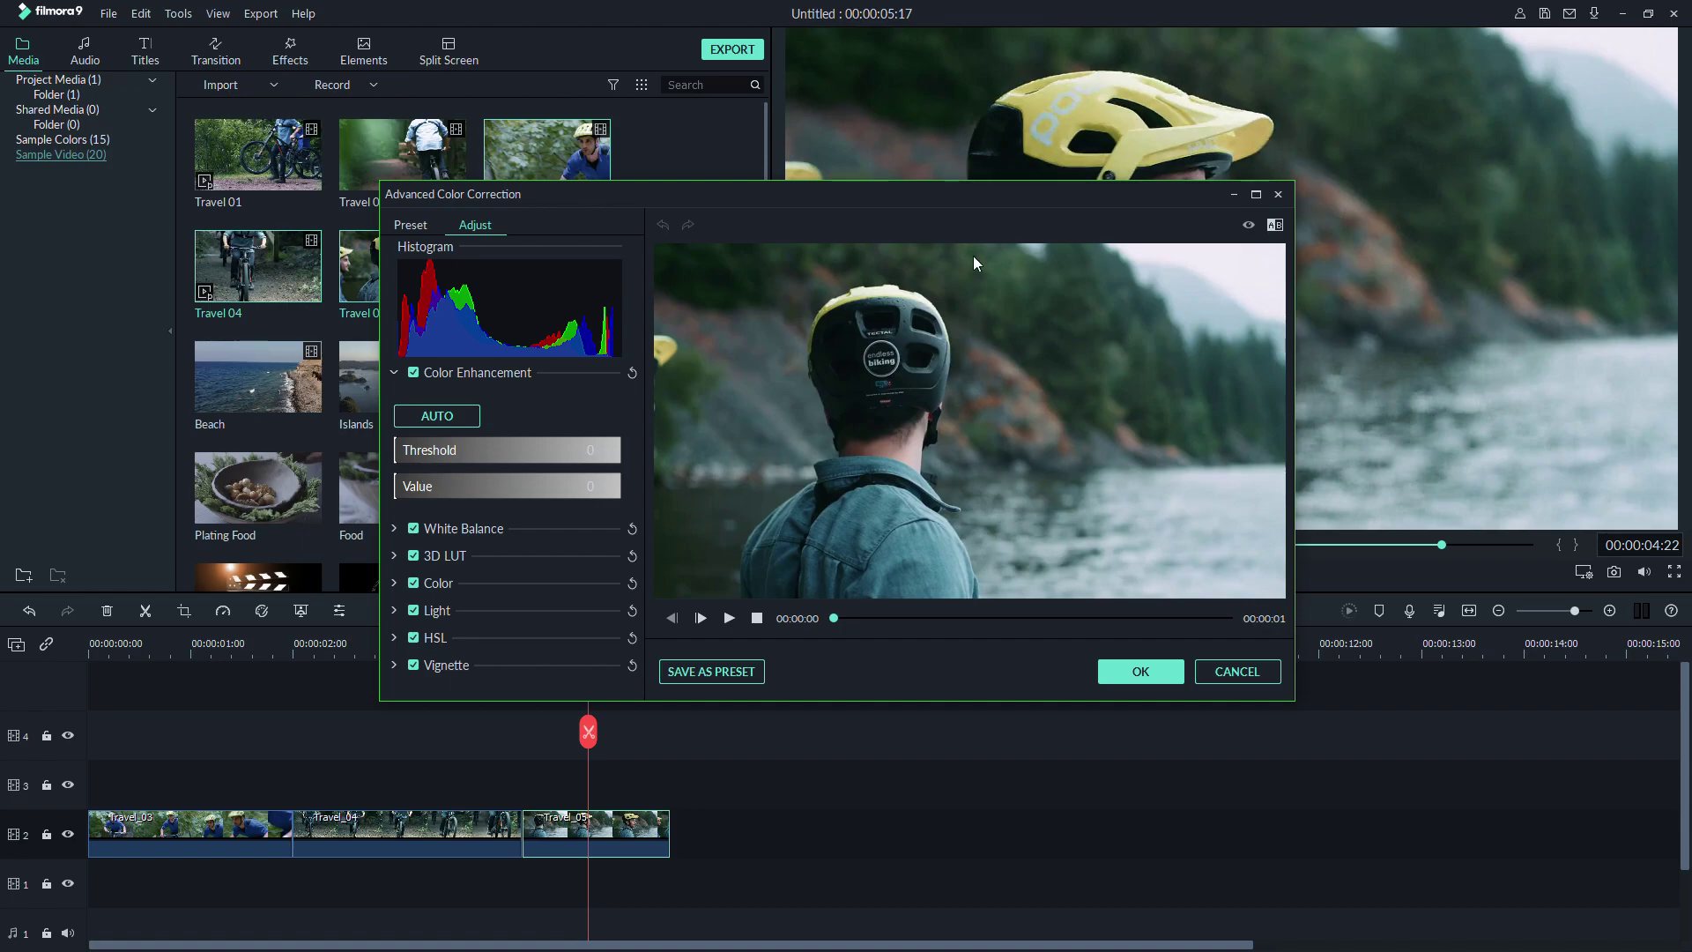
click(1256, 195)
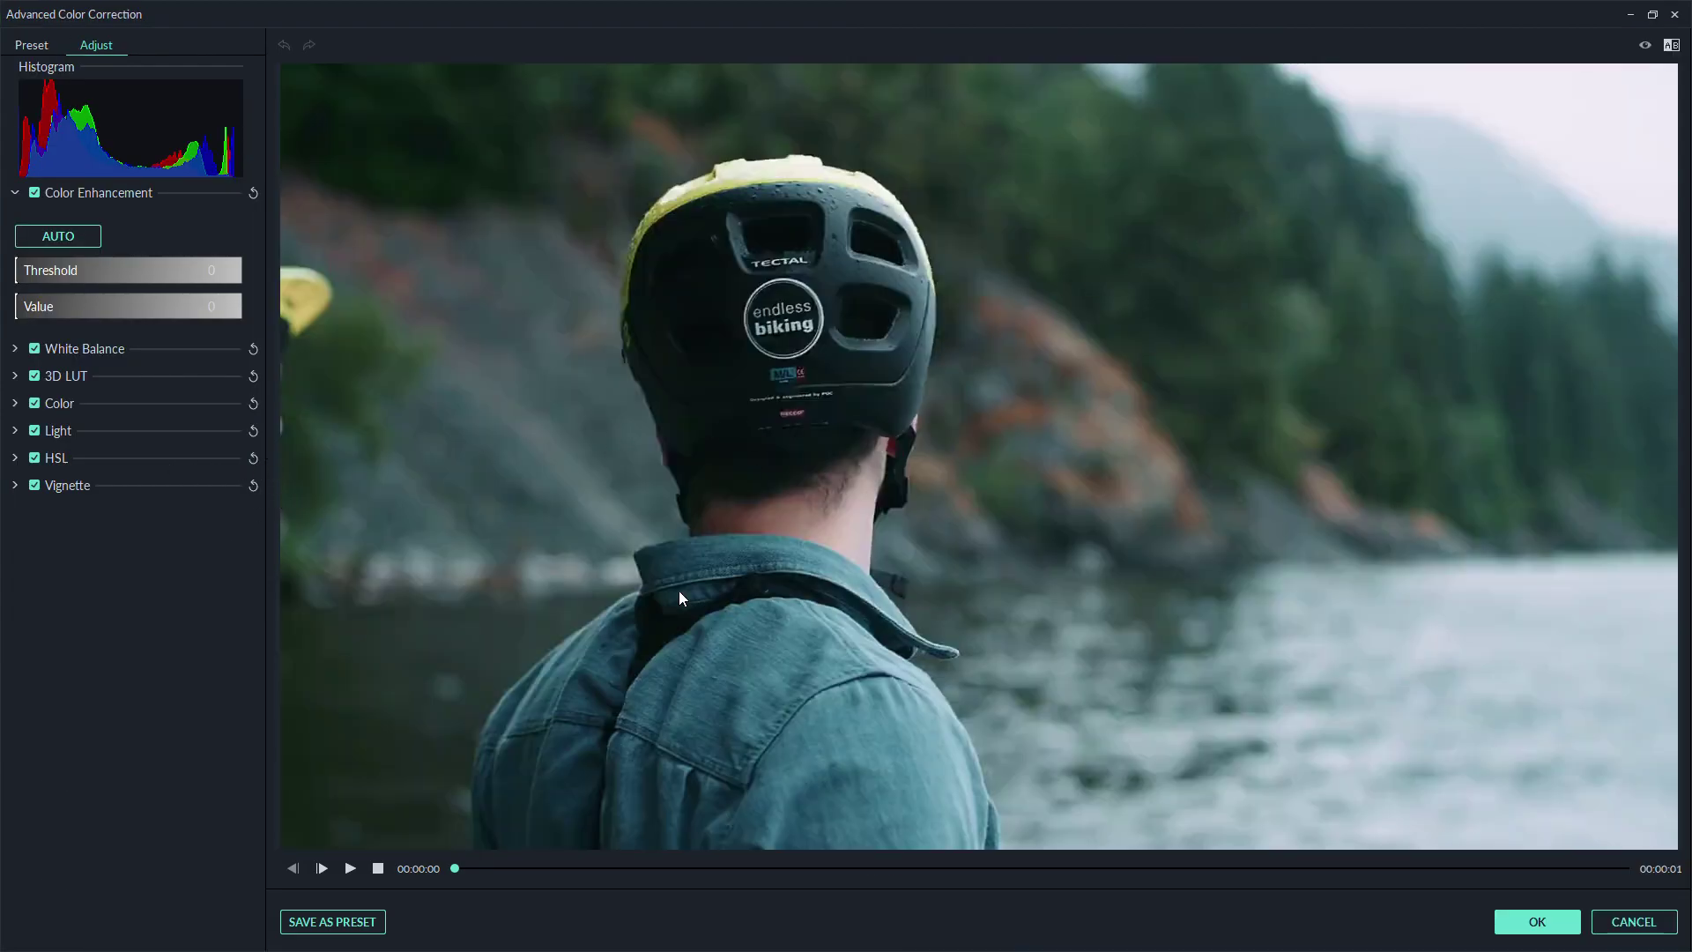
drag(453, 870, 880, 873)
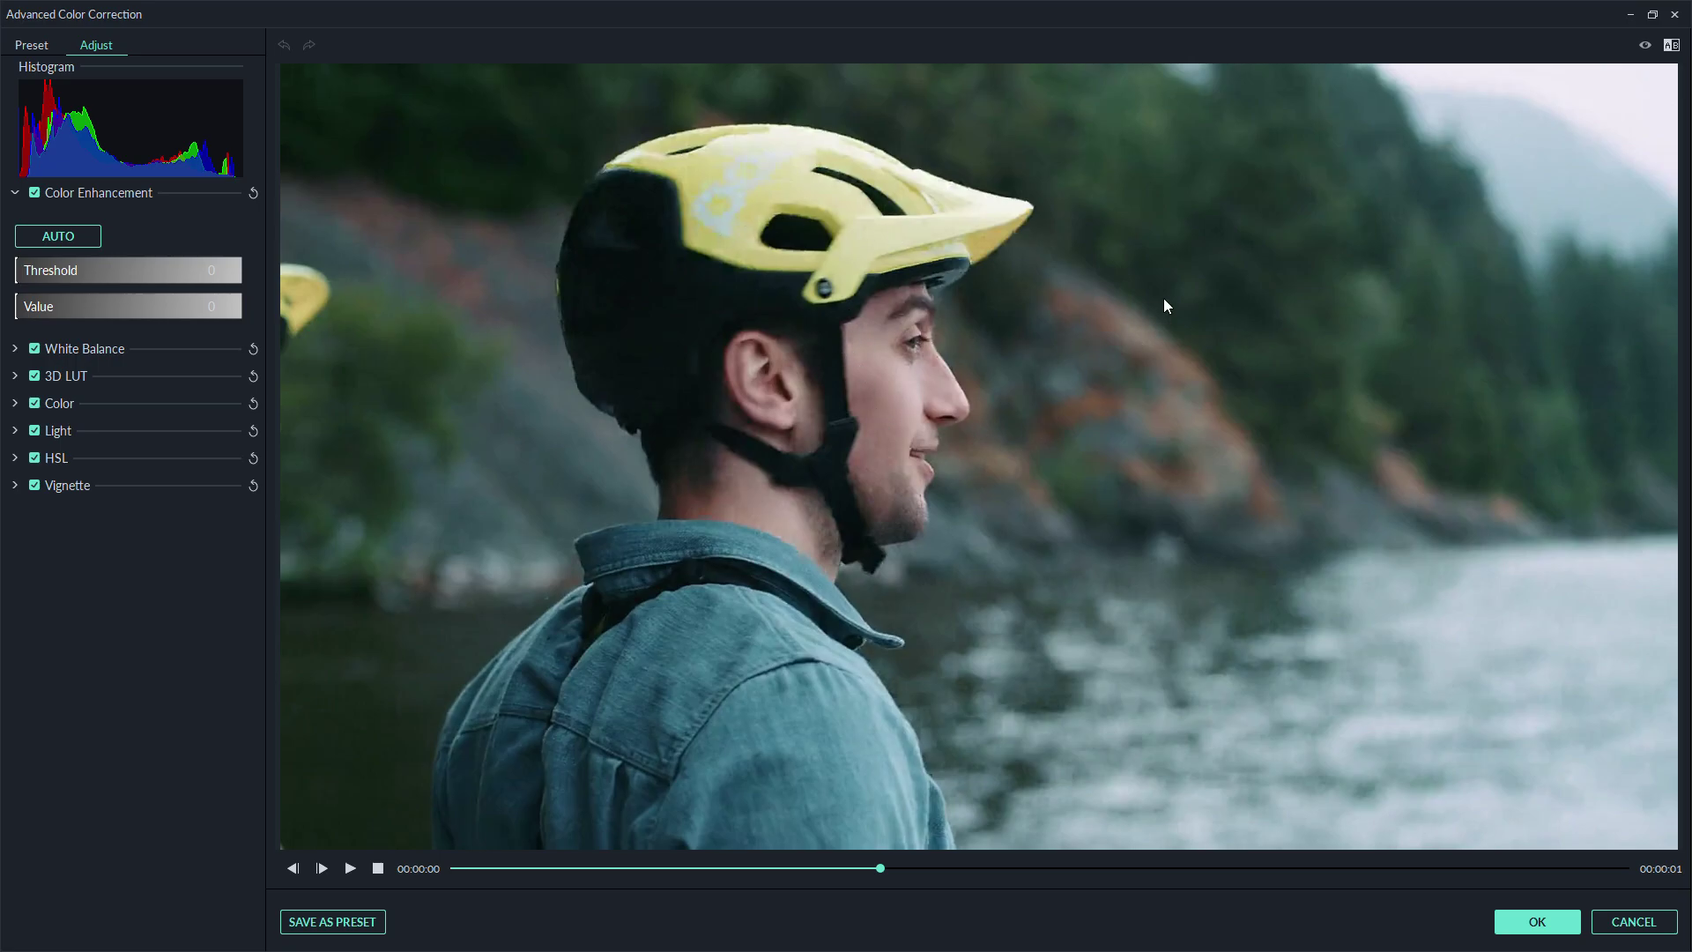
click(15, 404)
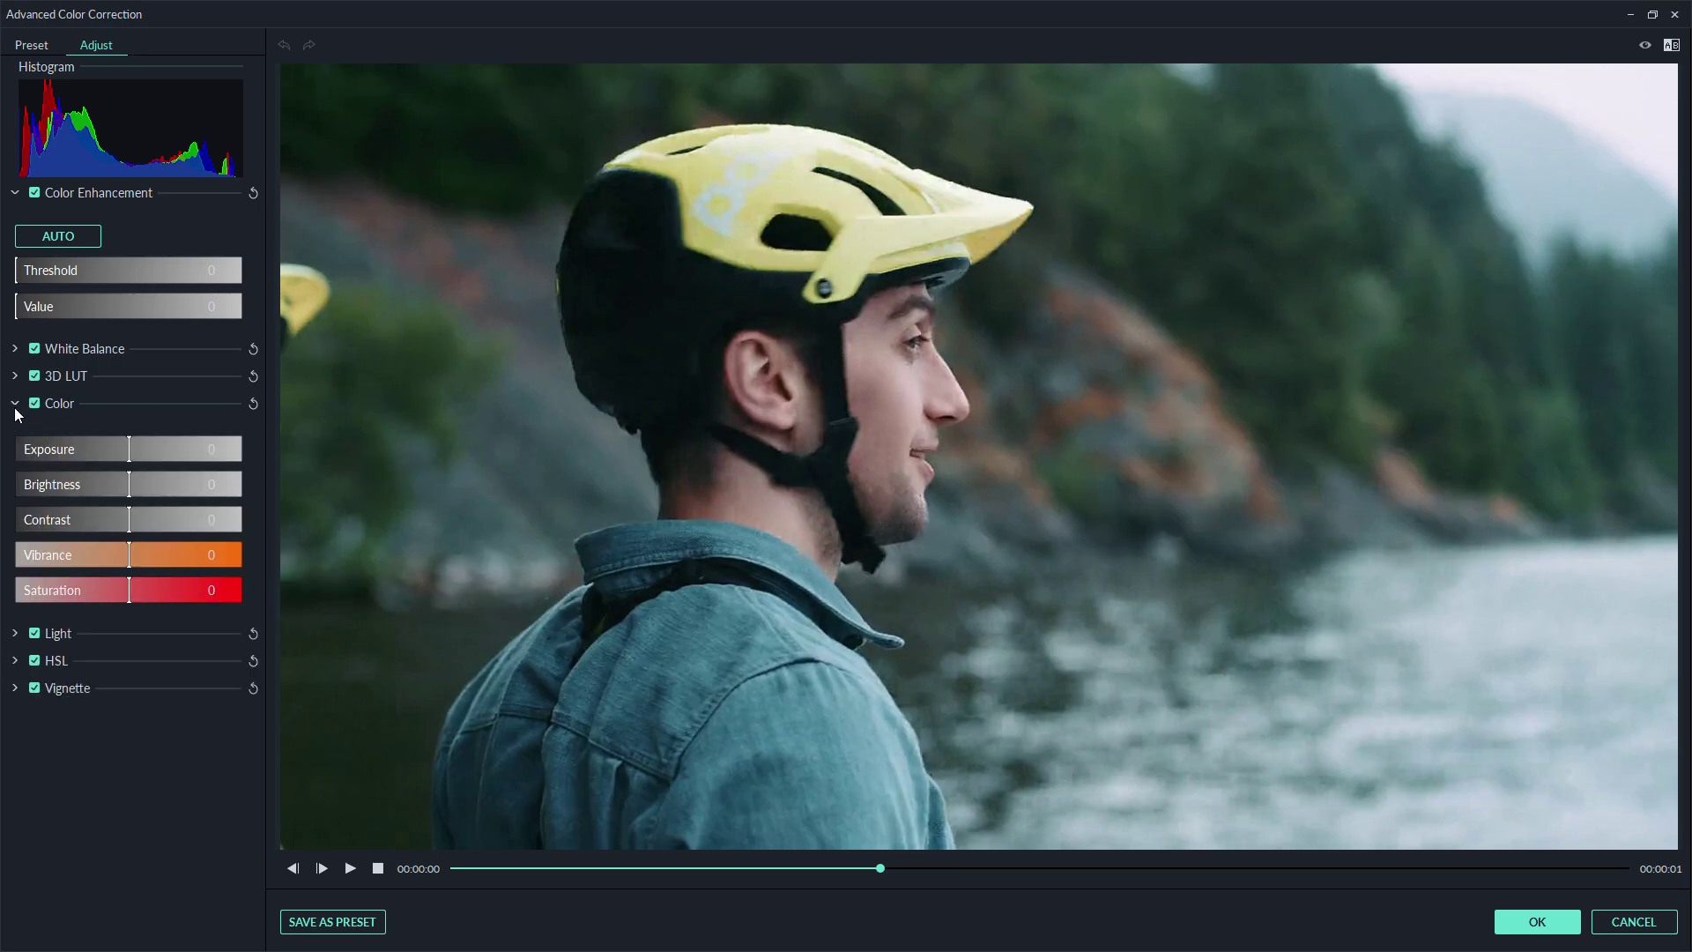
mouse_move(133, 456)
mouse_down()
mouse_move(225, 453)
mouse_move(145, 455)
mouse_move(160, 484)
mouse_move(113, 490)
mouse_move(130, 488)
mouse_up()
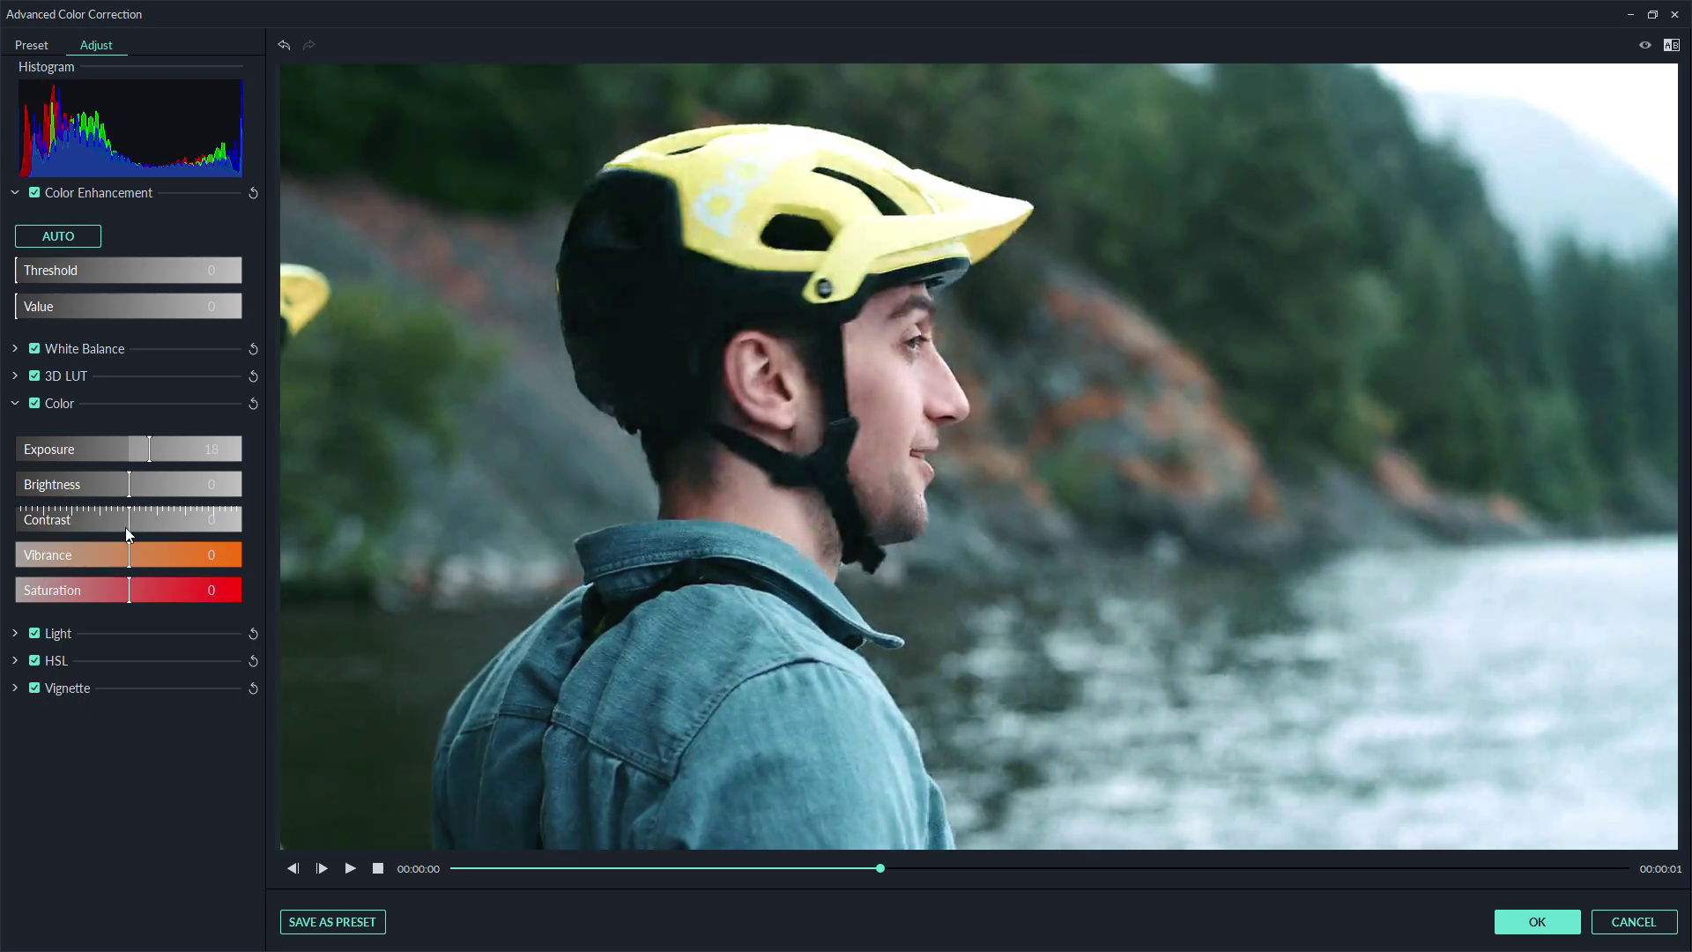
Set the Shadows to 15, raise the Whites slightly and lower the Blacks slightly in the Light settings
click(53, 633)
mouse_move(130, 677)
mouse_down()
mouse_move(173, 679)
mouse_move(129, 677)
mouse_up()
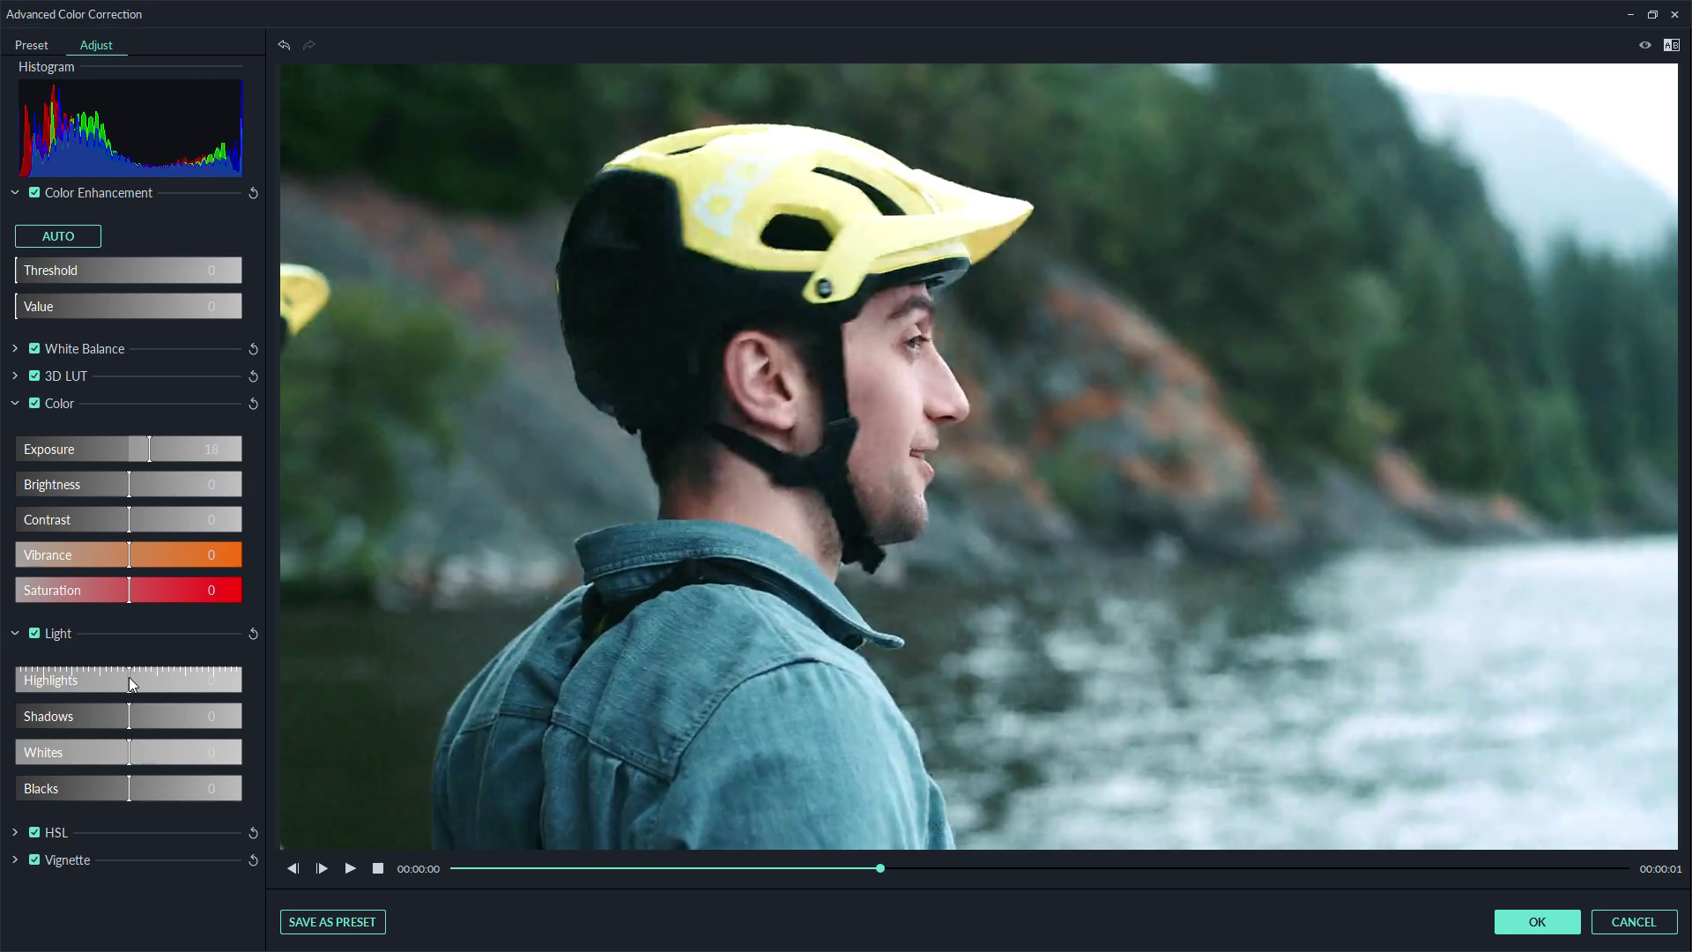
mouse_move(128, 691)
mouse_down()
mouse_move(100, 690)
mouse_move(166, 719)
mouse_move(144, 716)
mouse_up()
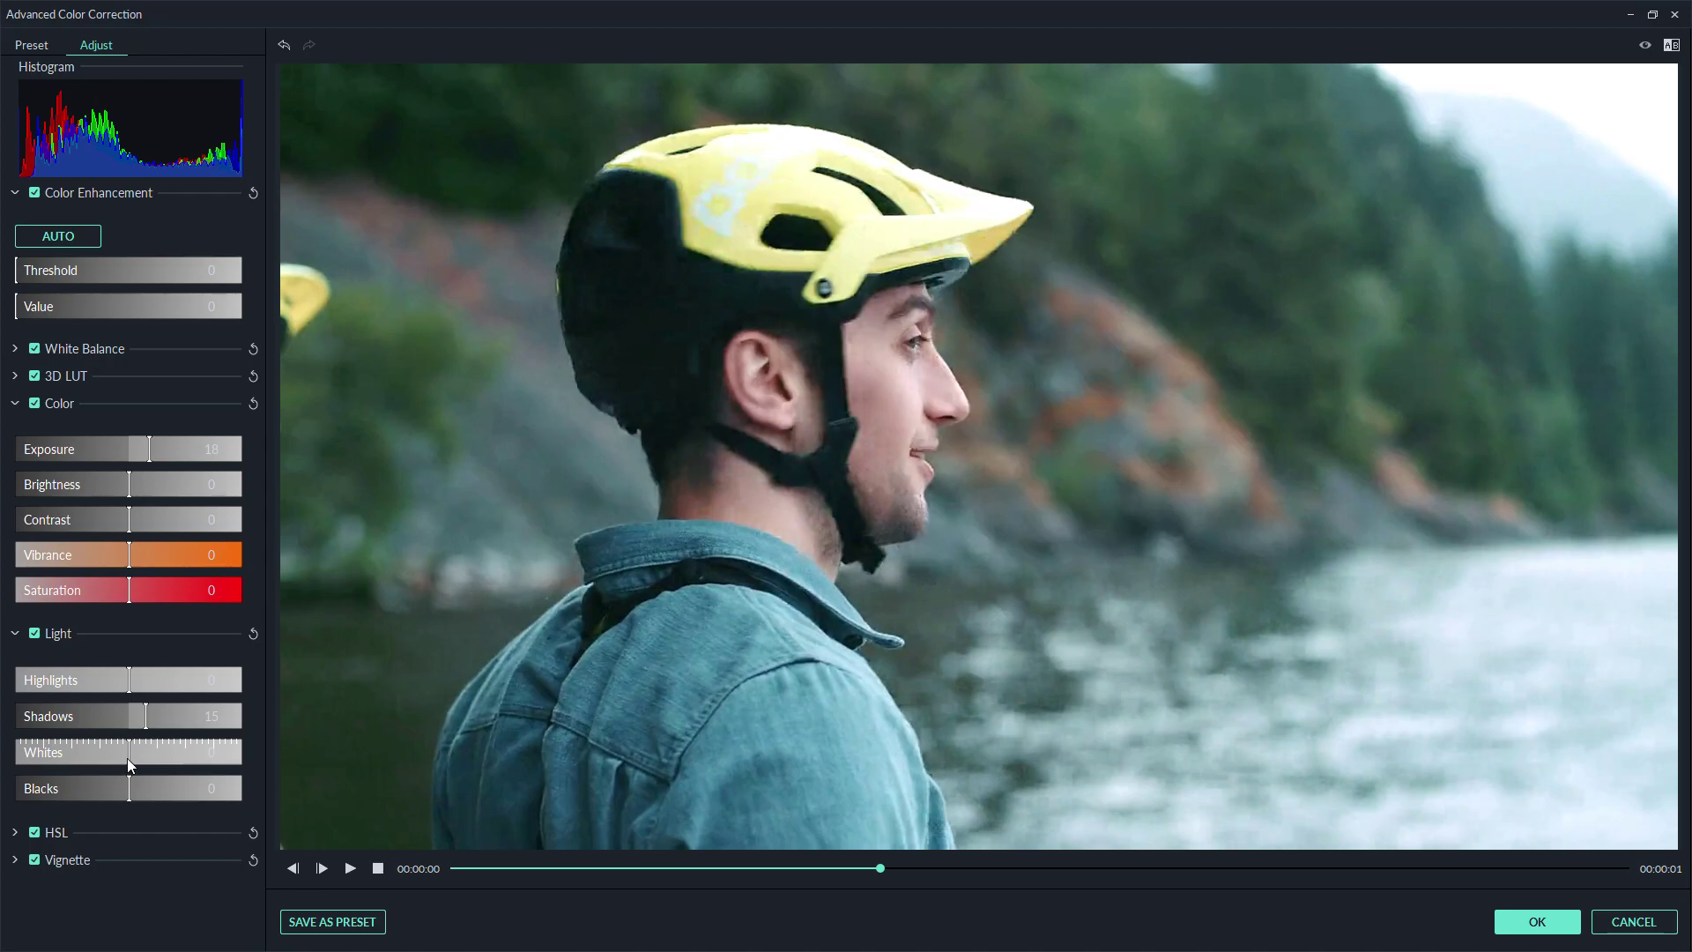
mouse_move(129, 758)
mouse_down()
mouse_move(153, 763)
mouse_move(136, 762)
mouse_up()
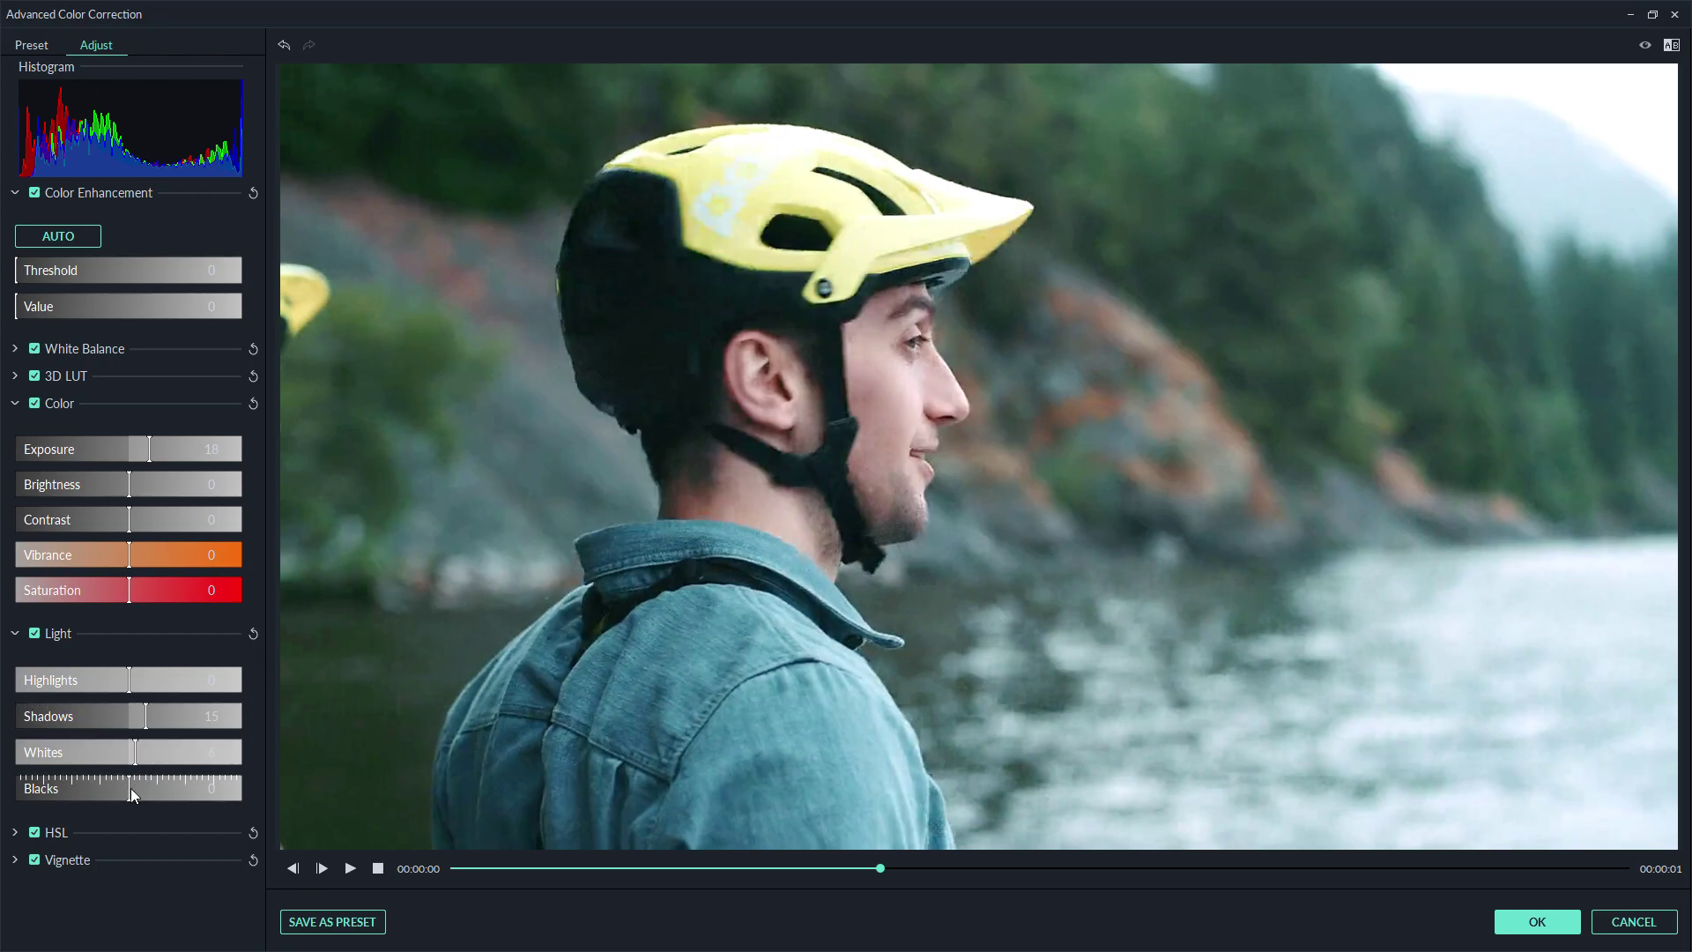
drag(127, 788, 121, 787)
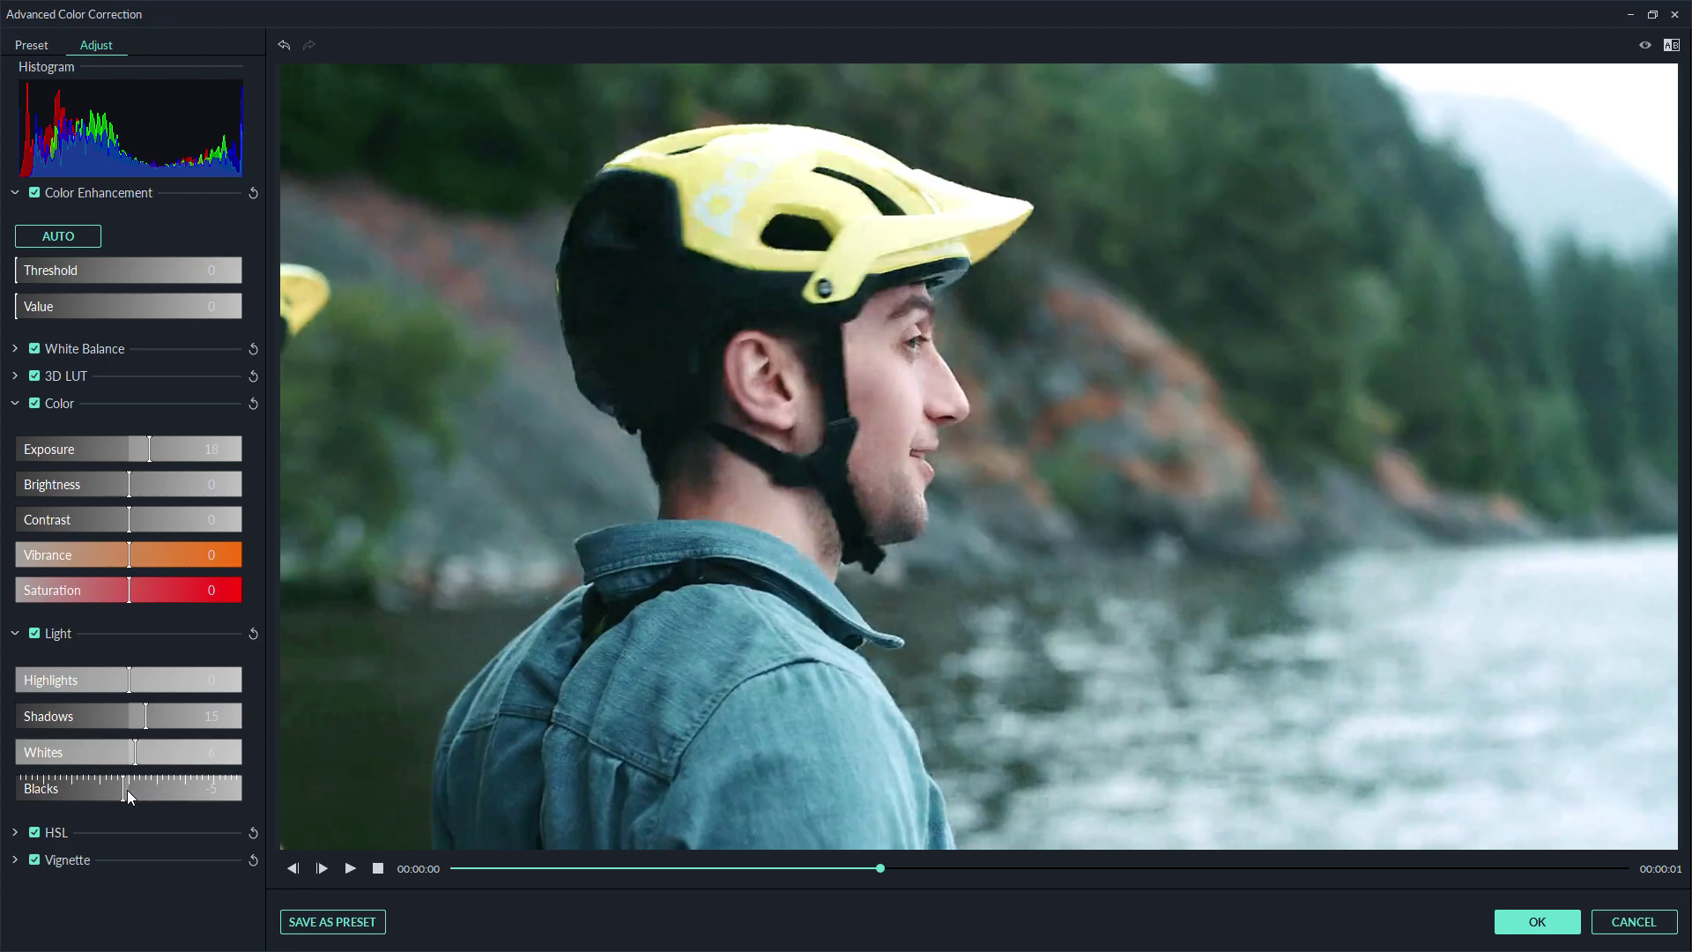
click(15, 633)
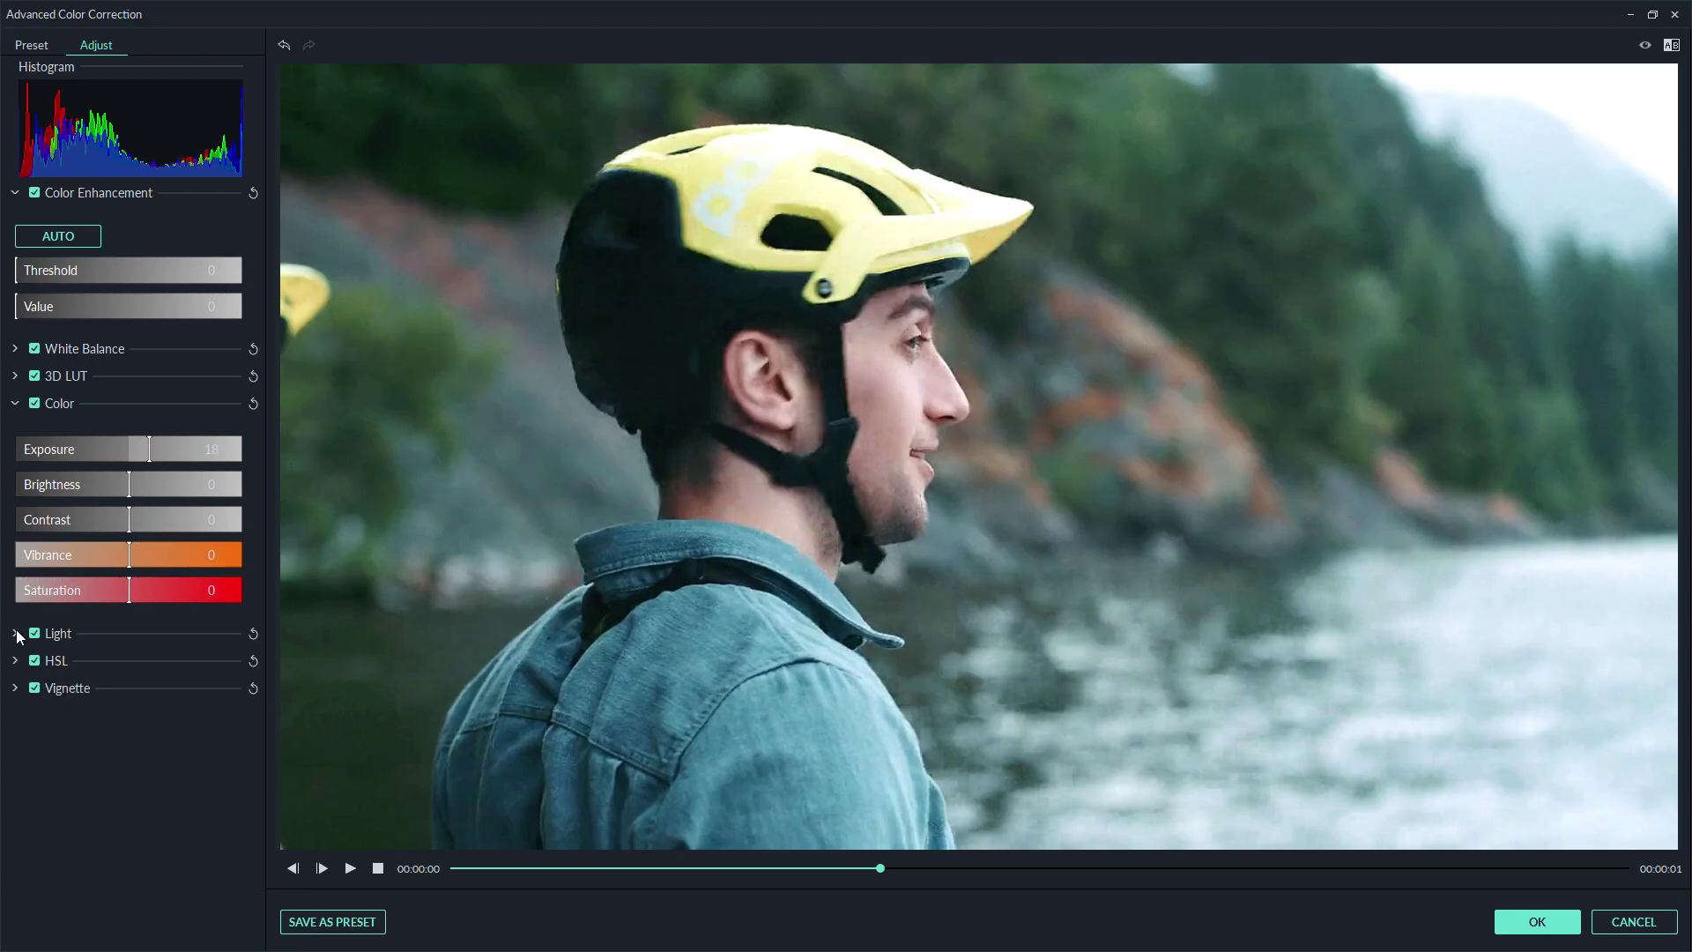
Try lowering the yellow Luminance and shifting the yellow Saturation in both directions in the HSL settings
click(14, 661)
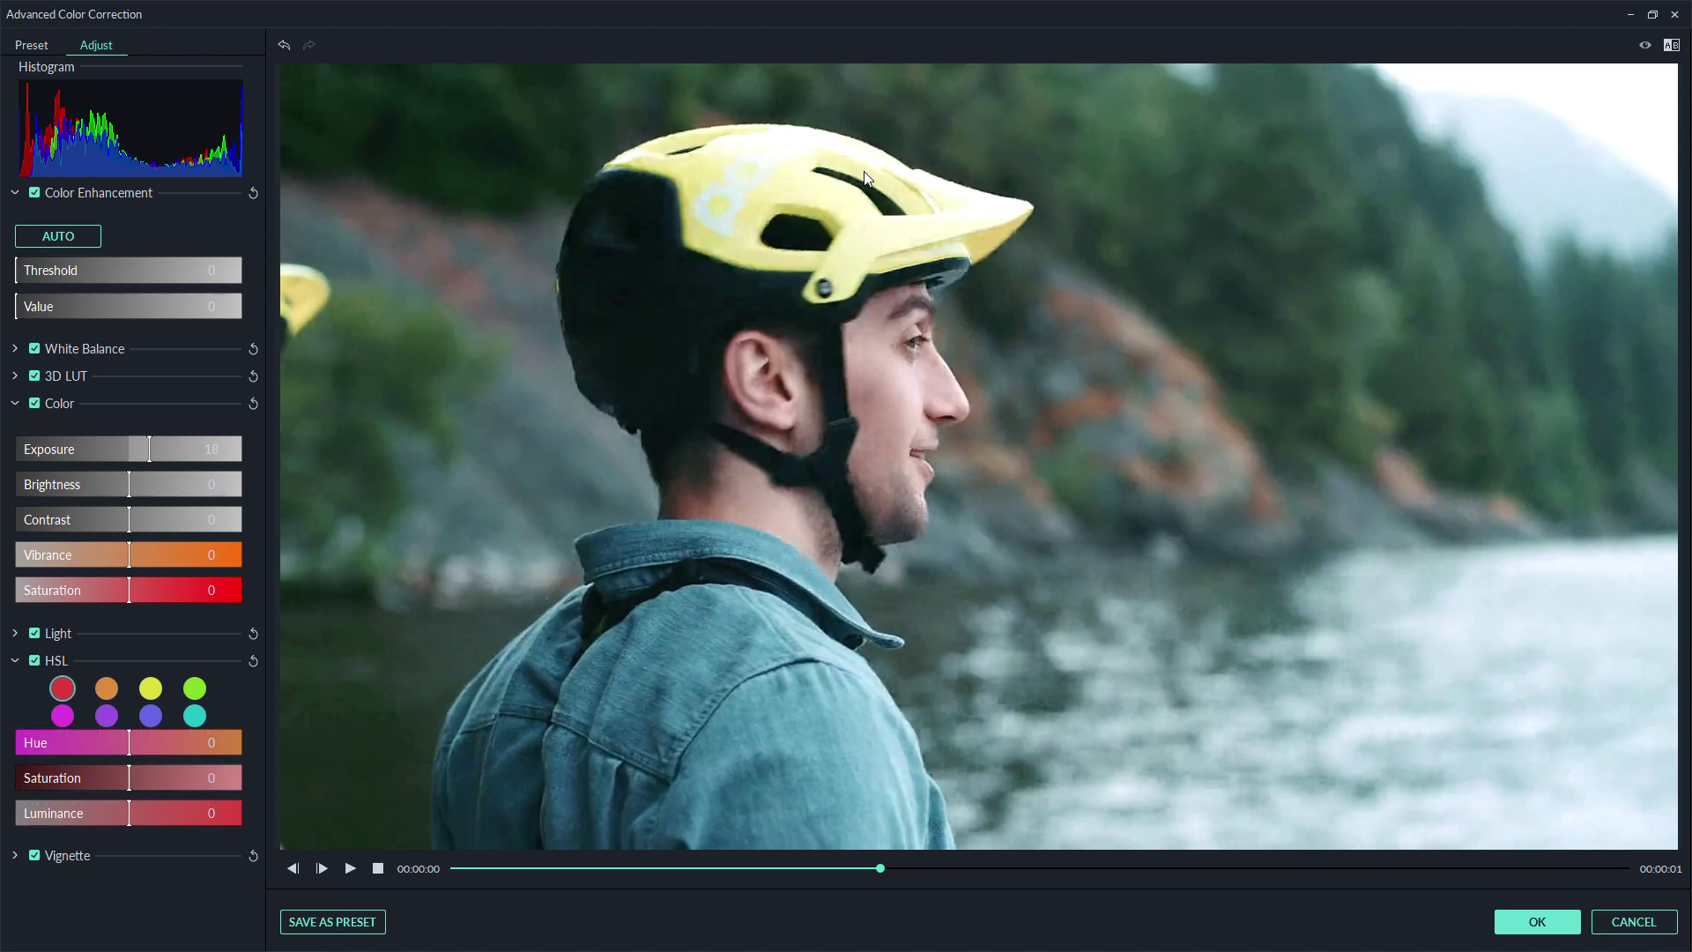
click(152, 689)
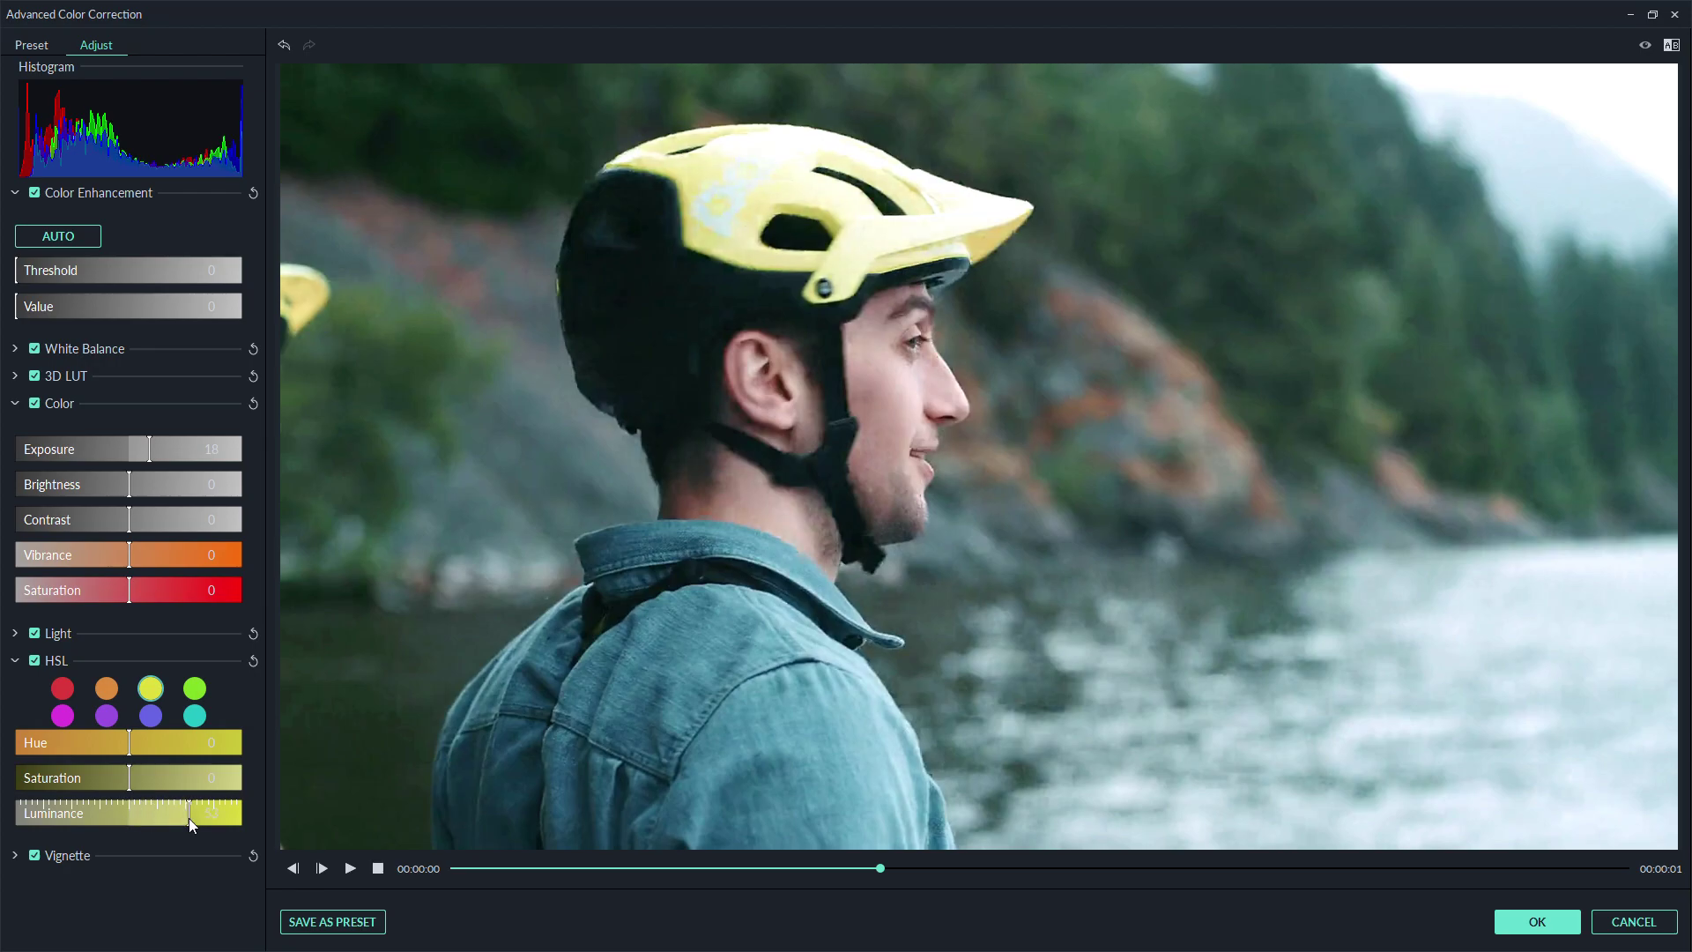
drag(134, 811, 127, 811)
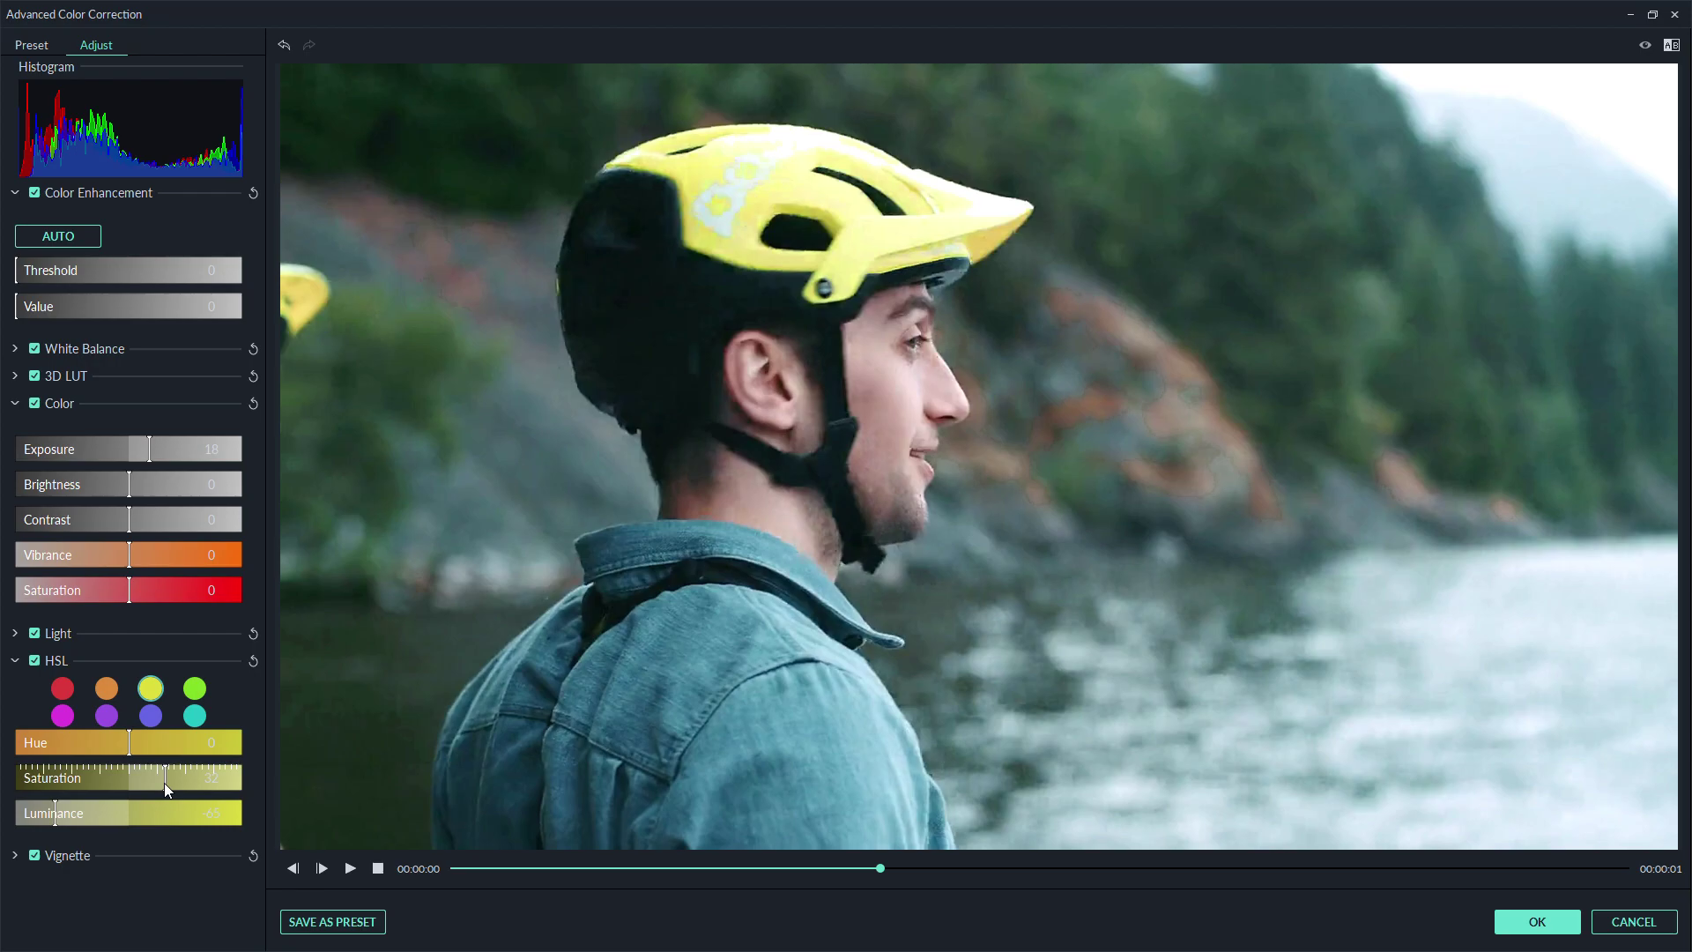
drag(127, 782, 52, 775)
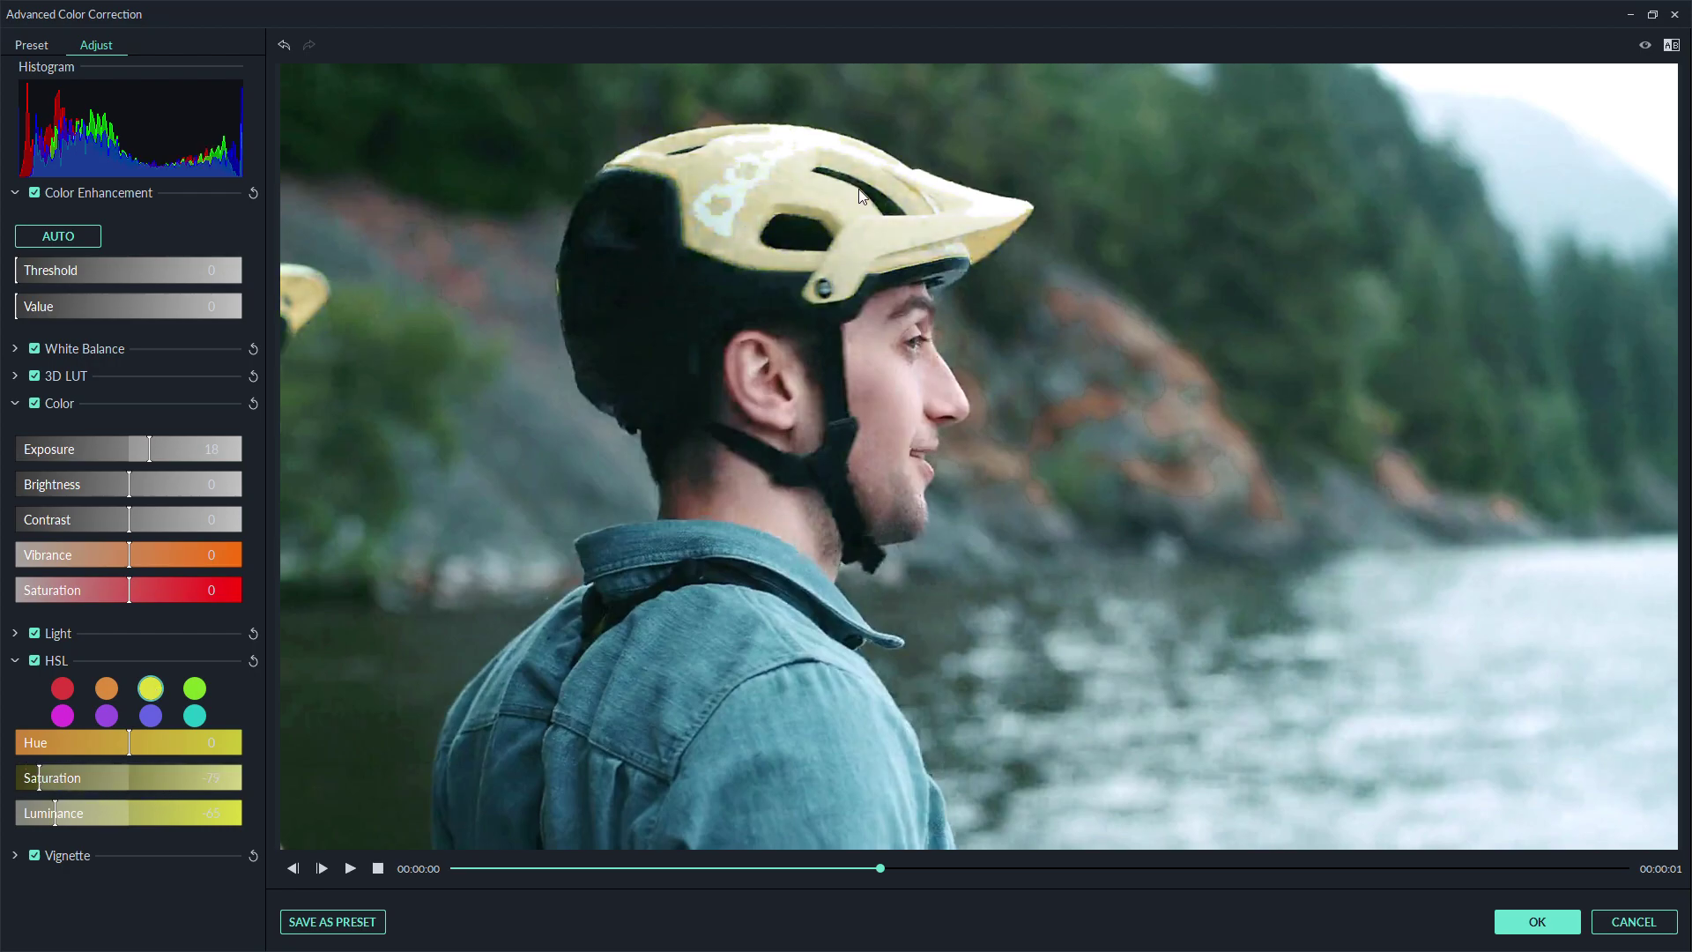
click(121, 779)
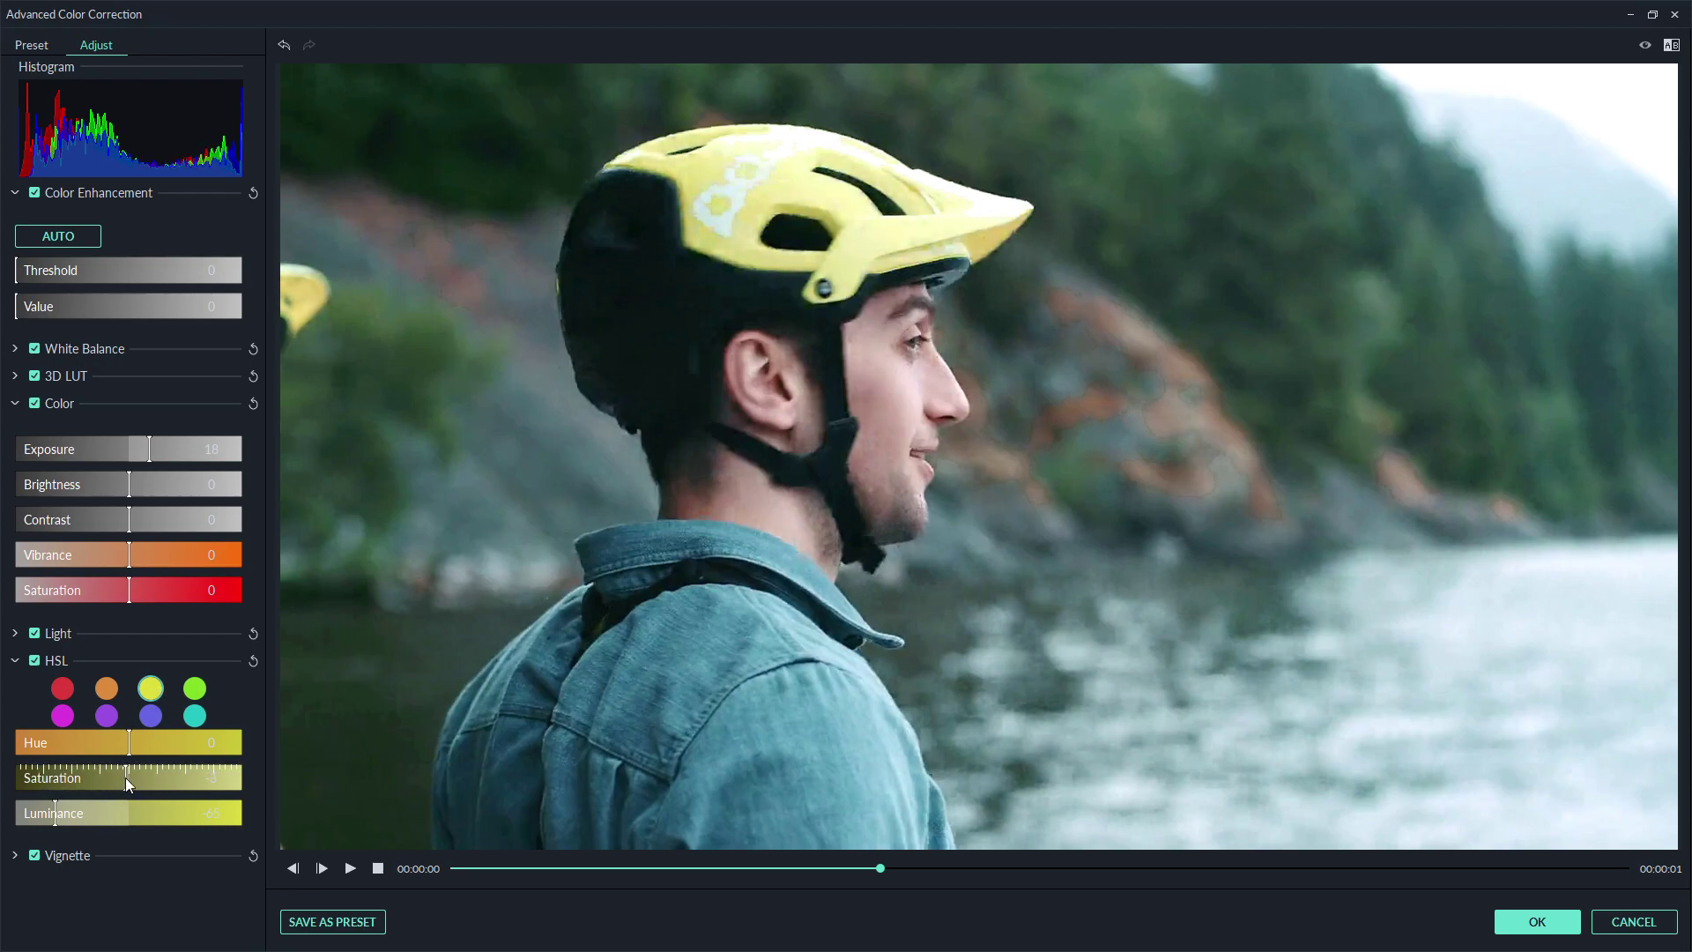
Try a negative Vignette Amount and return it close to zero, and reset the HSL adjustments
click(21, 859)
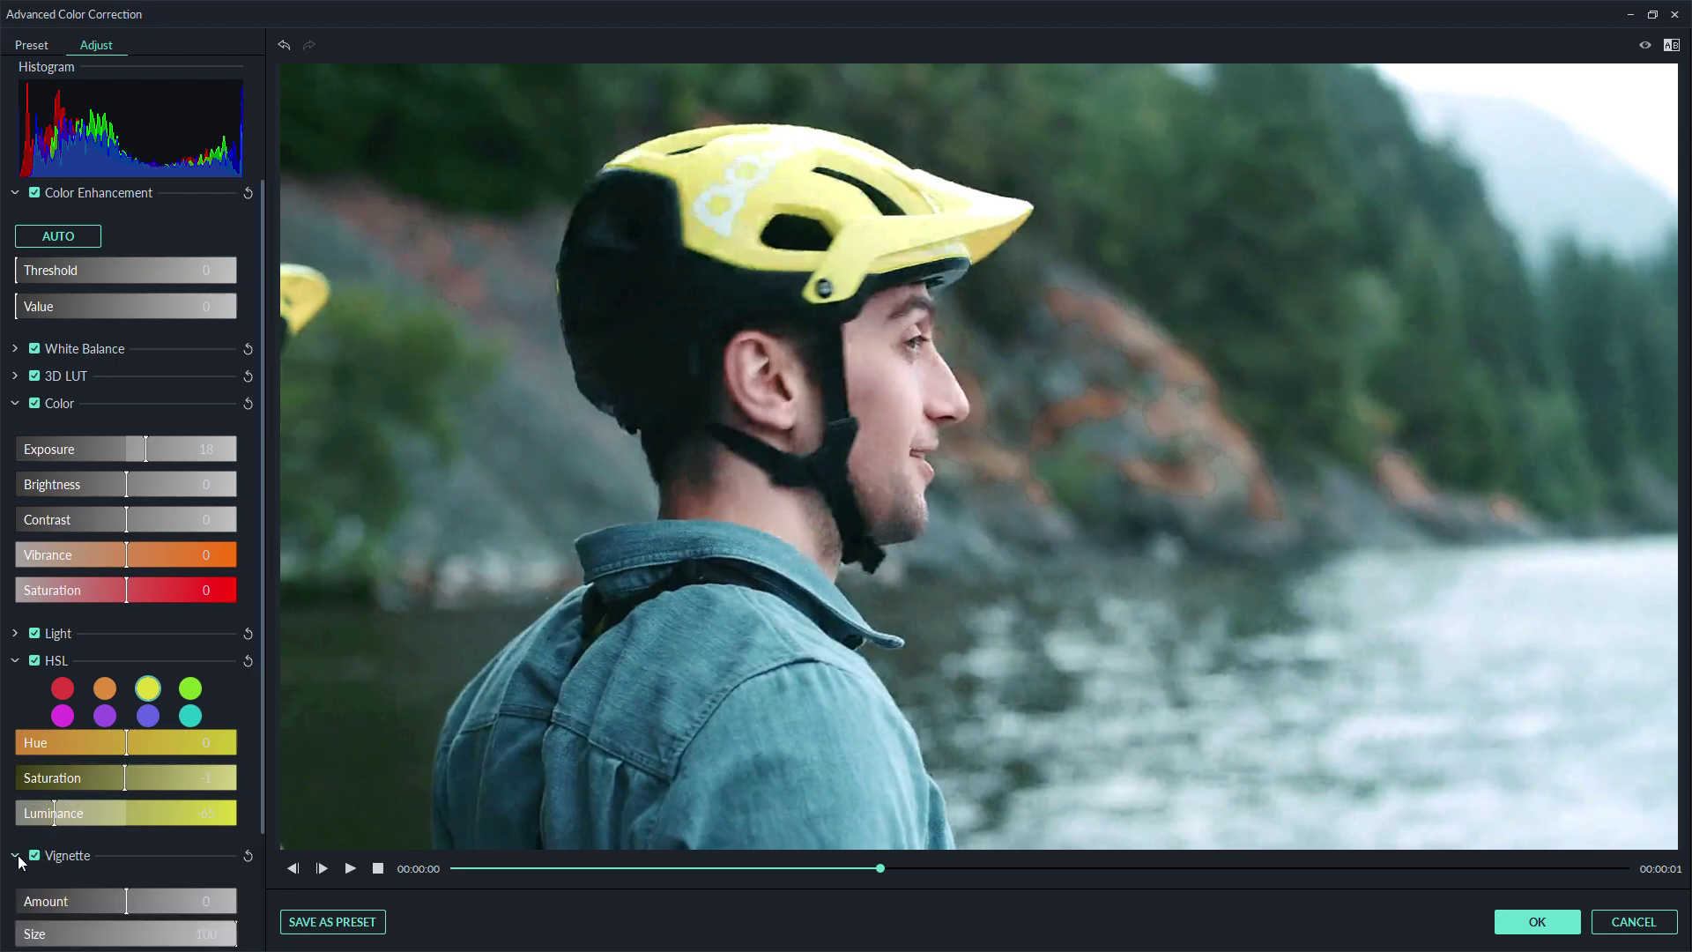
drag(129, 895, 1, 908)
drag(4, 914, 125, 917)
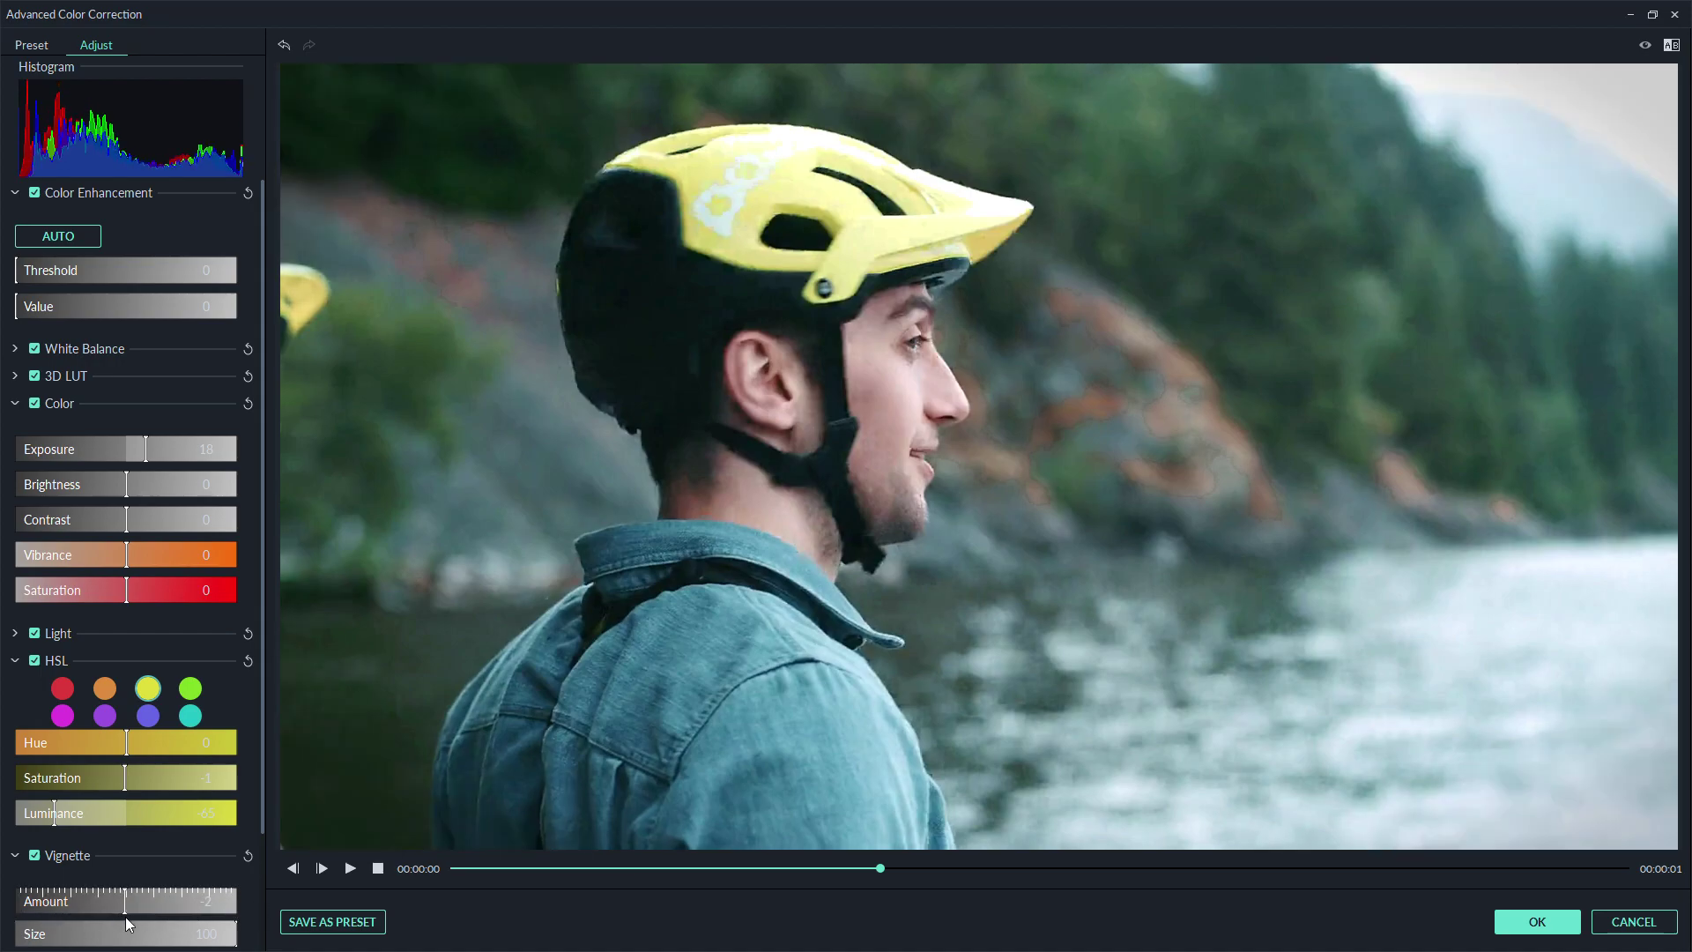
click(16, 856)
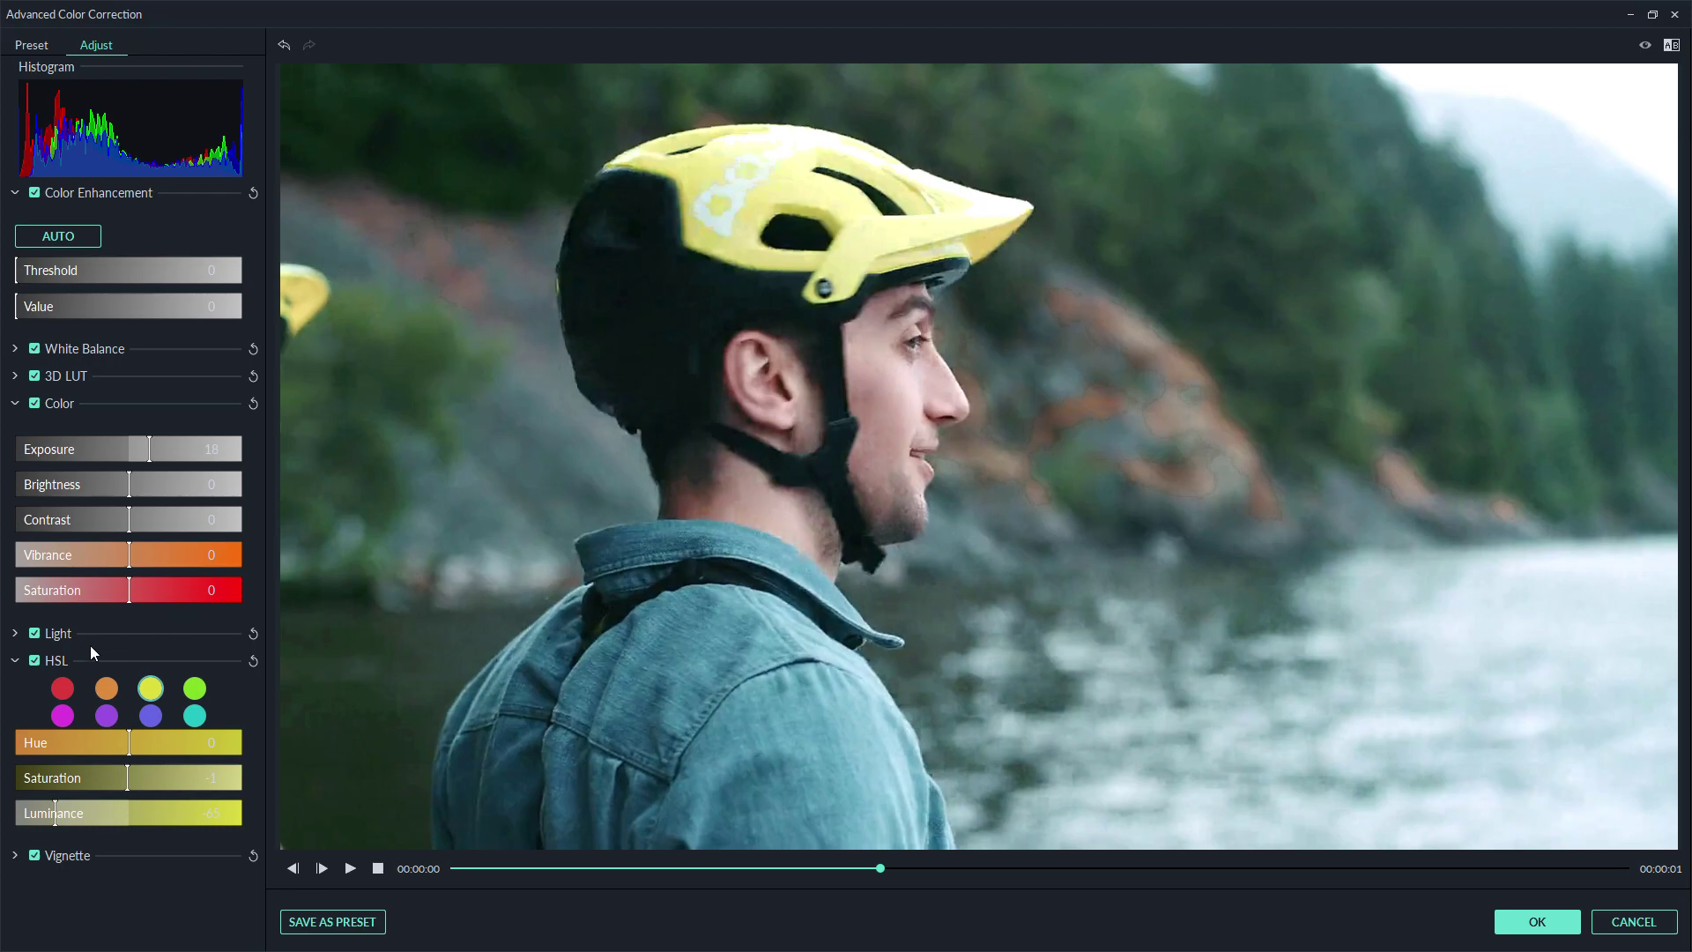
click(253, 663)
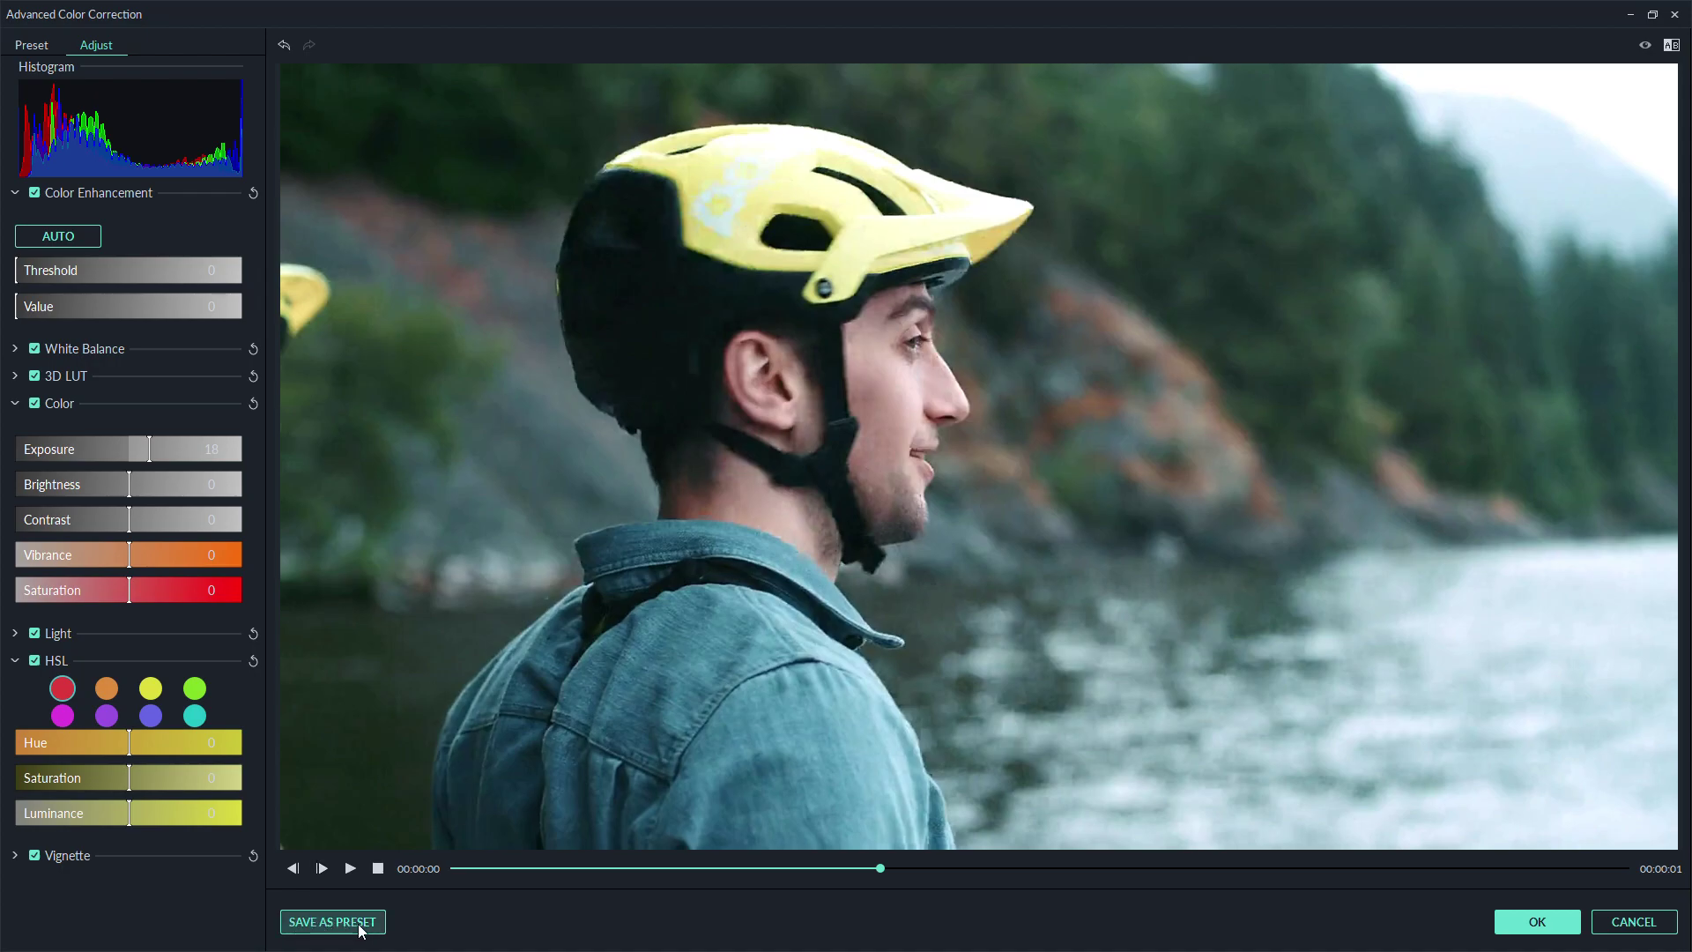
Save the current color correction as a preset named tu1 and show only the Custom presets
click(31, 47)
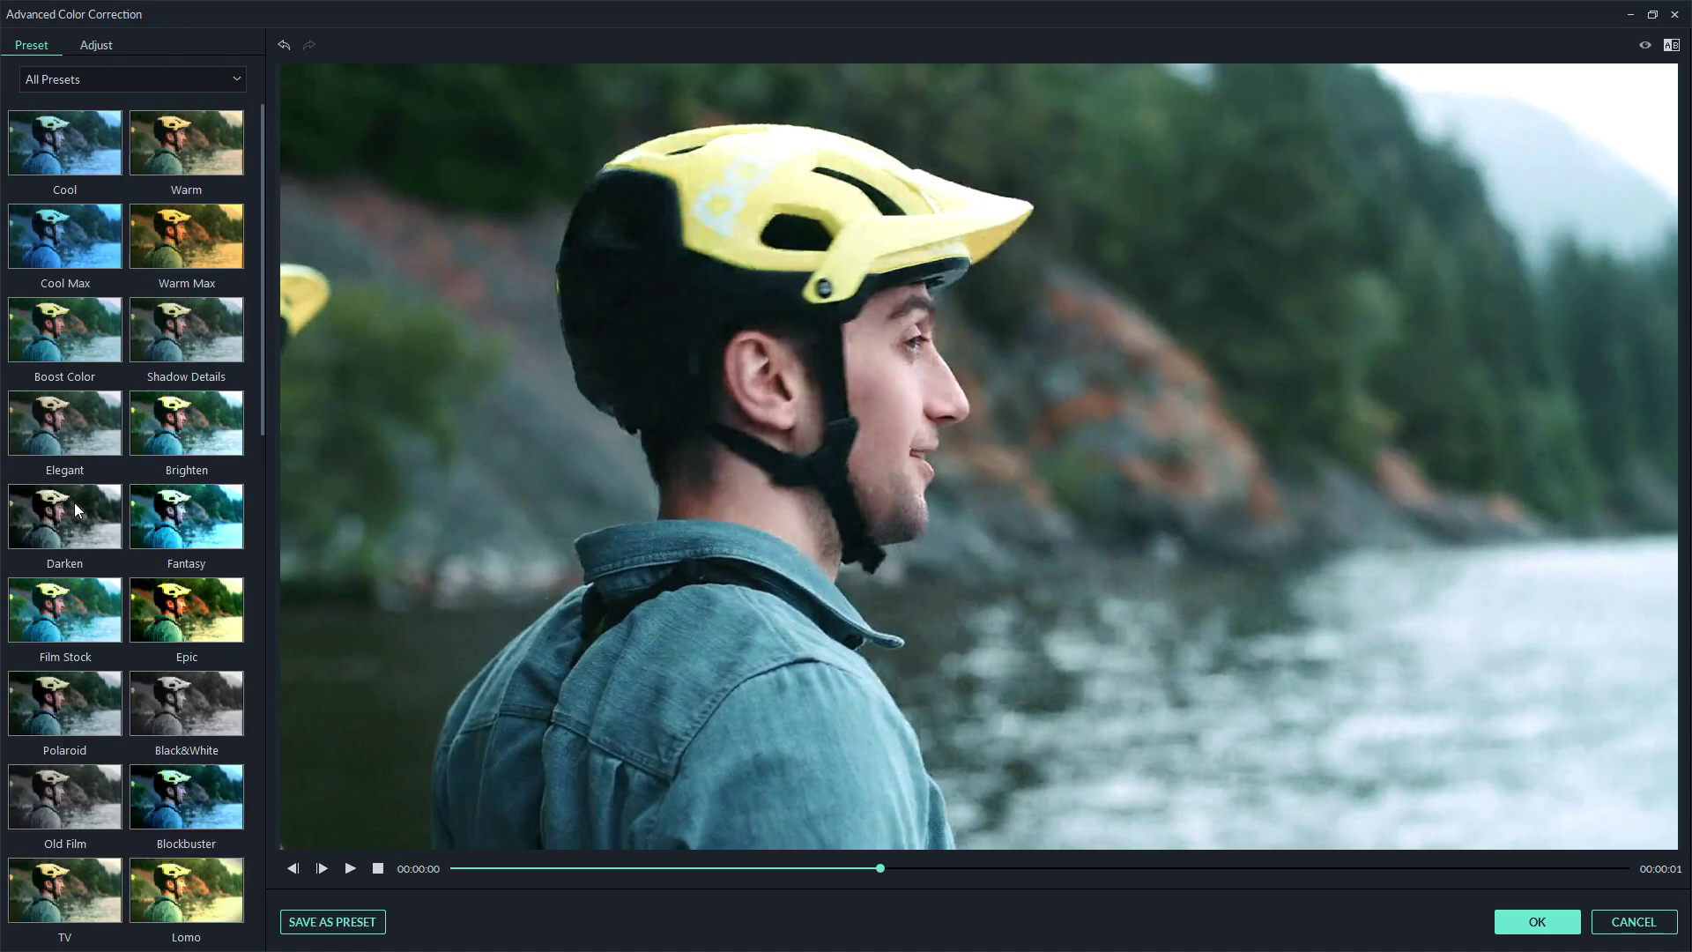
scroll(79, 506, down, 10)
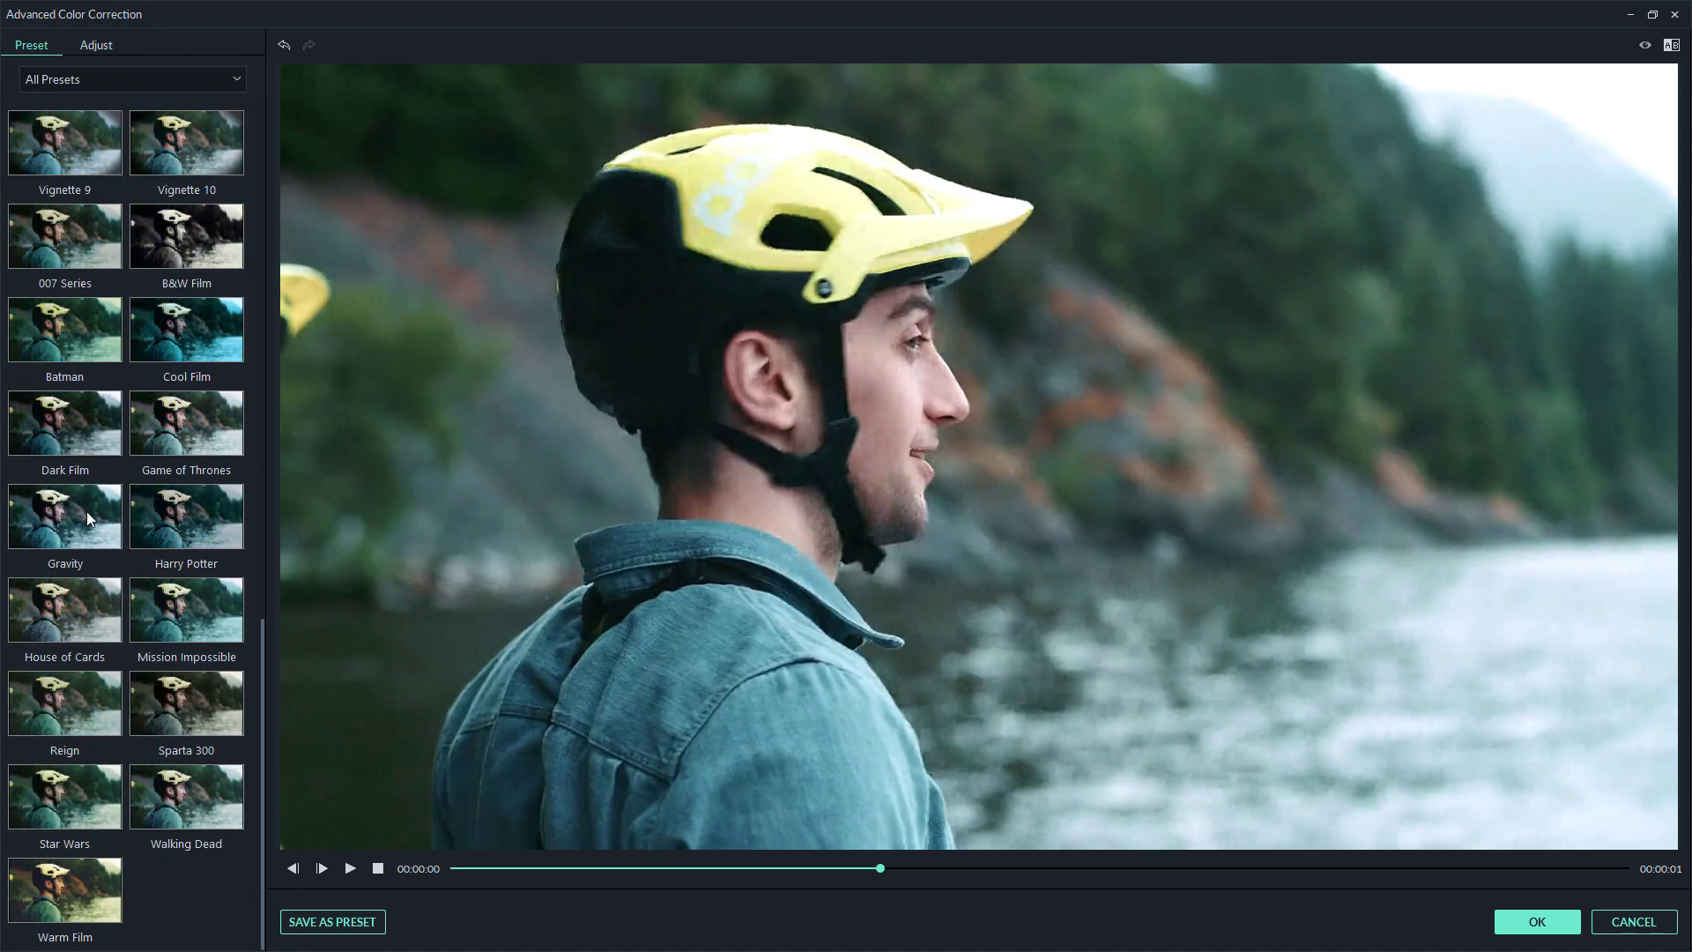
click(323, 921)
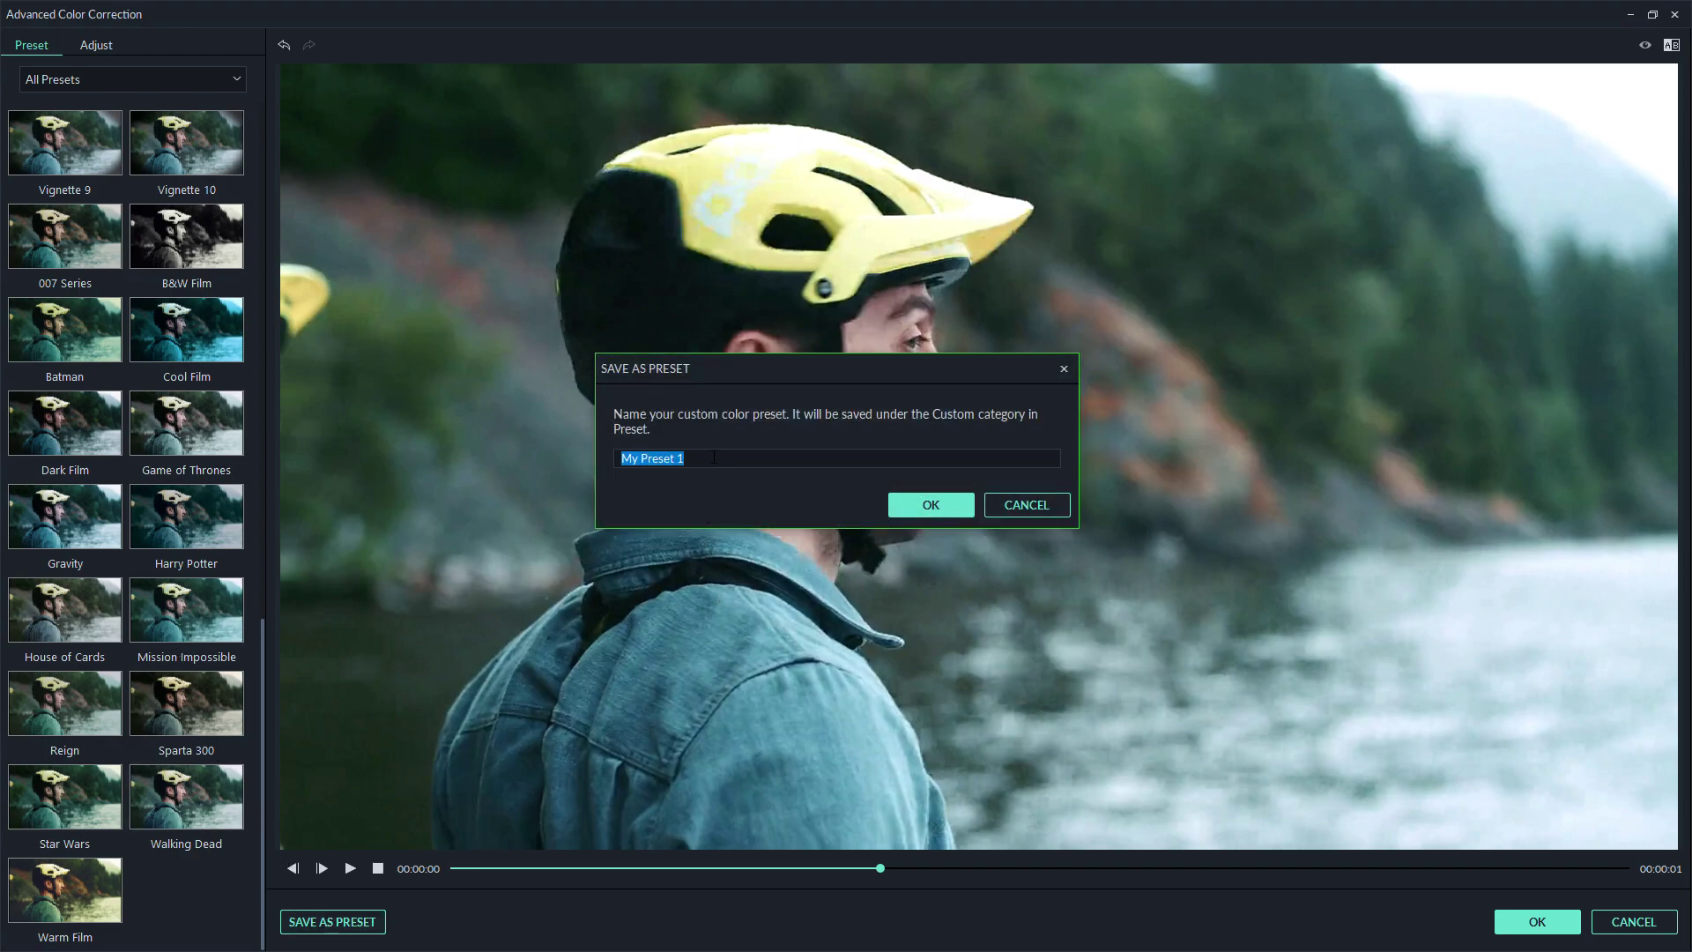
text(tu1)
click(931, 504)
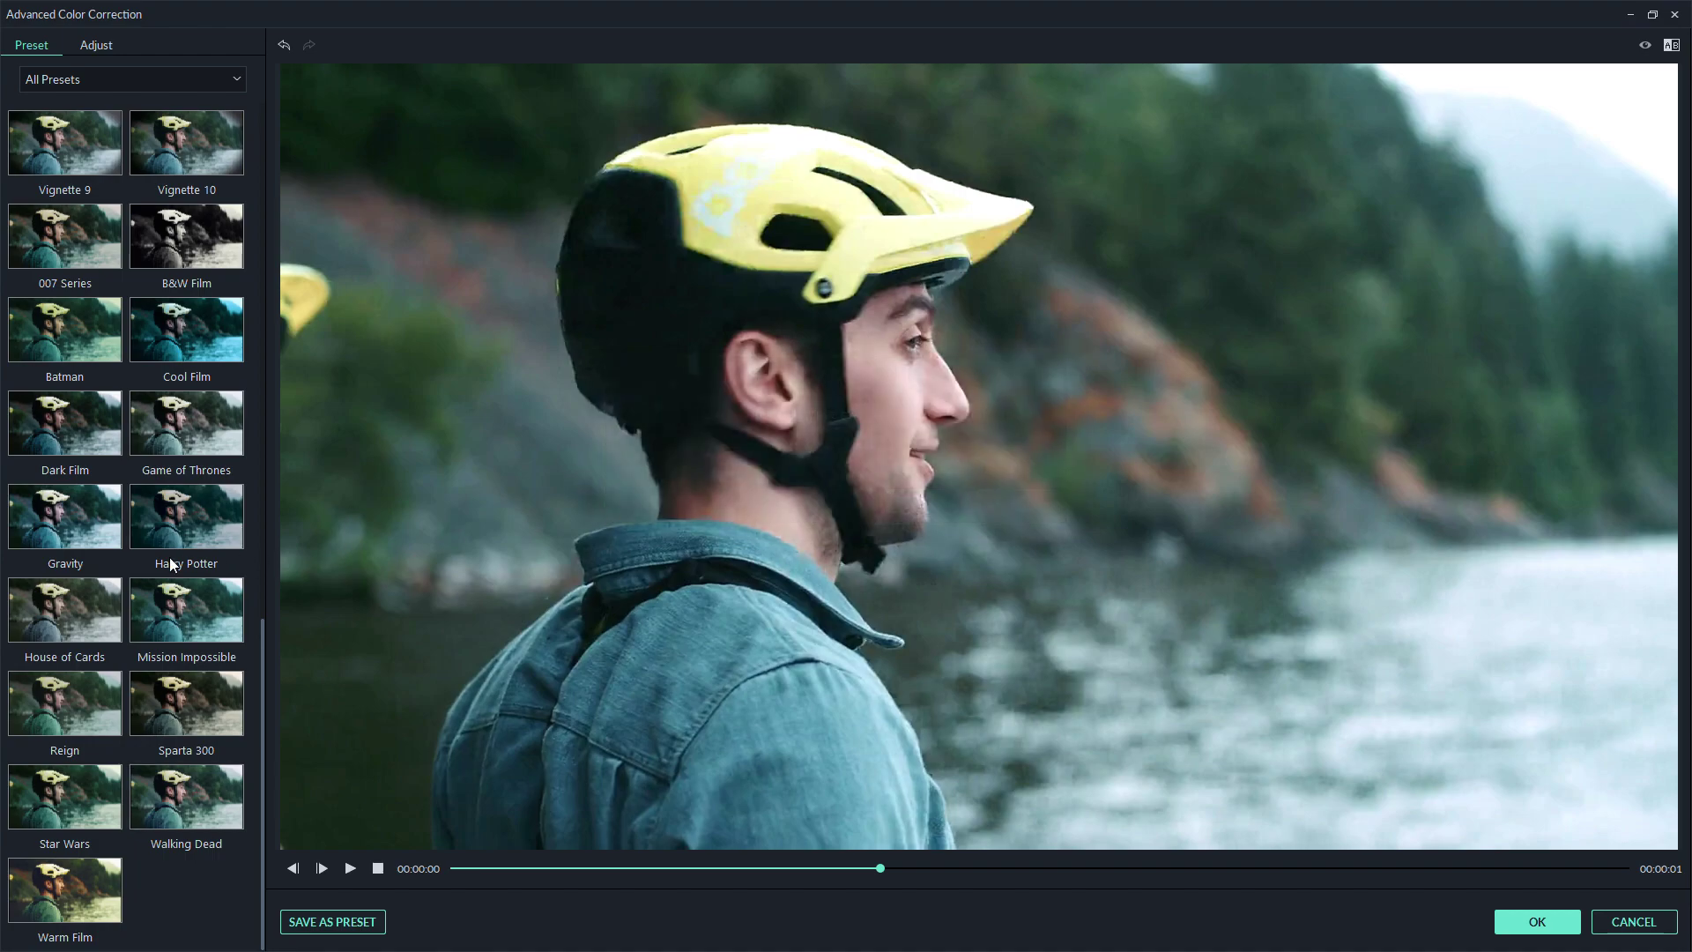
click(108, 79)
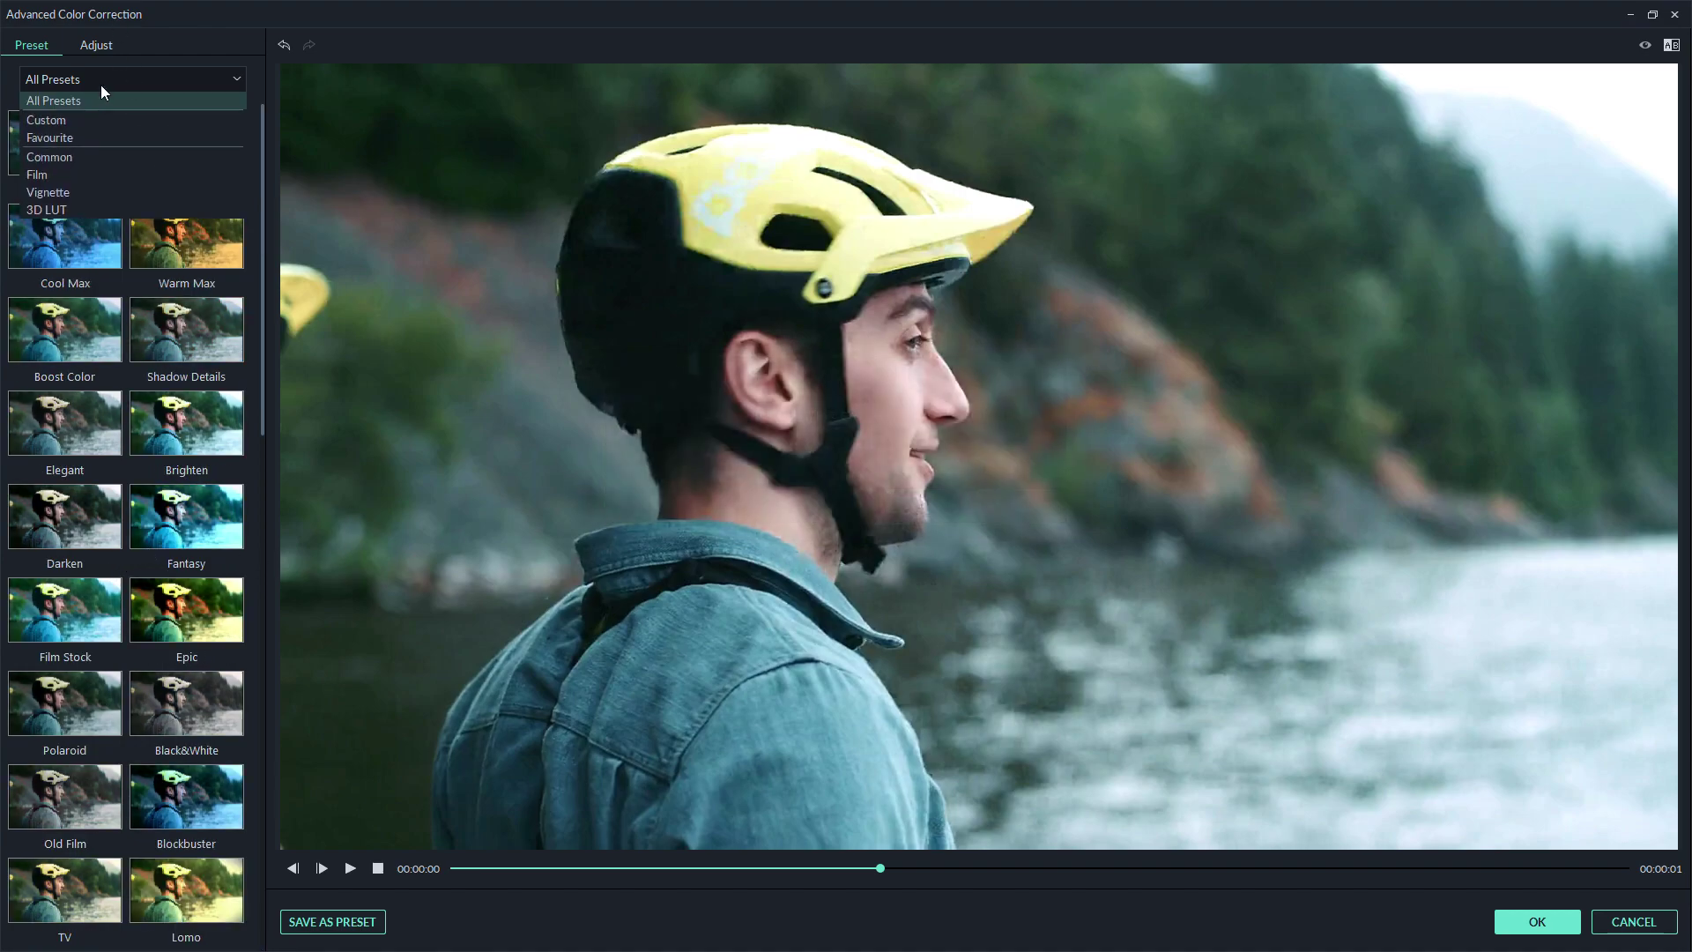
click(58, 117)
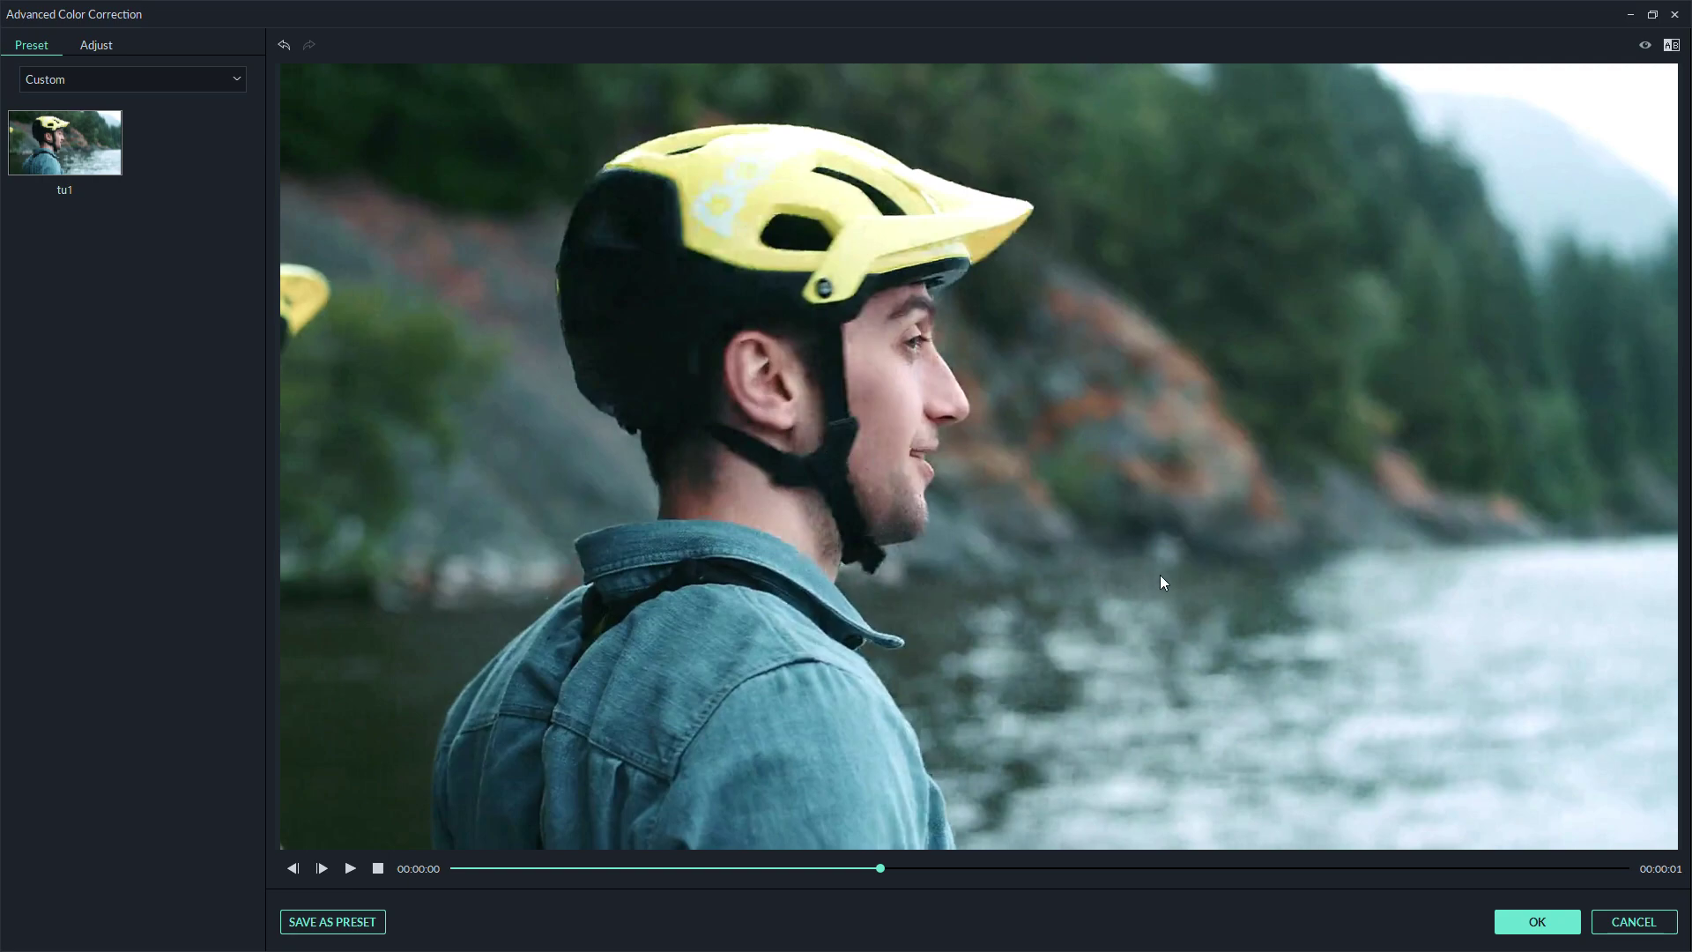
Apply the advanced color correction to the Travel_05 clip, preview it at 00:00:05:02 and confirm the clip's settings
click(1551, 921)
mouse_move(593, 738)
mouse_down()
mouse_move(586, 700)
mouse_move(676, 706)
mouse_move(614, 715)
mouse_up()
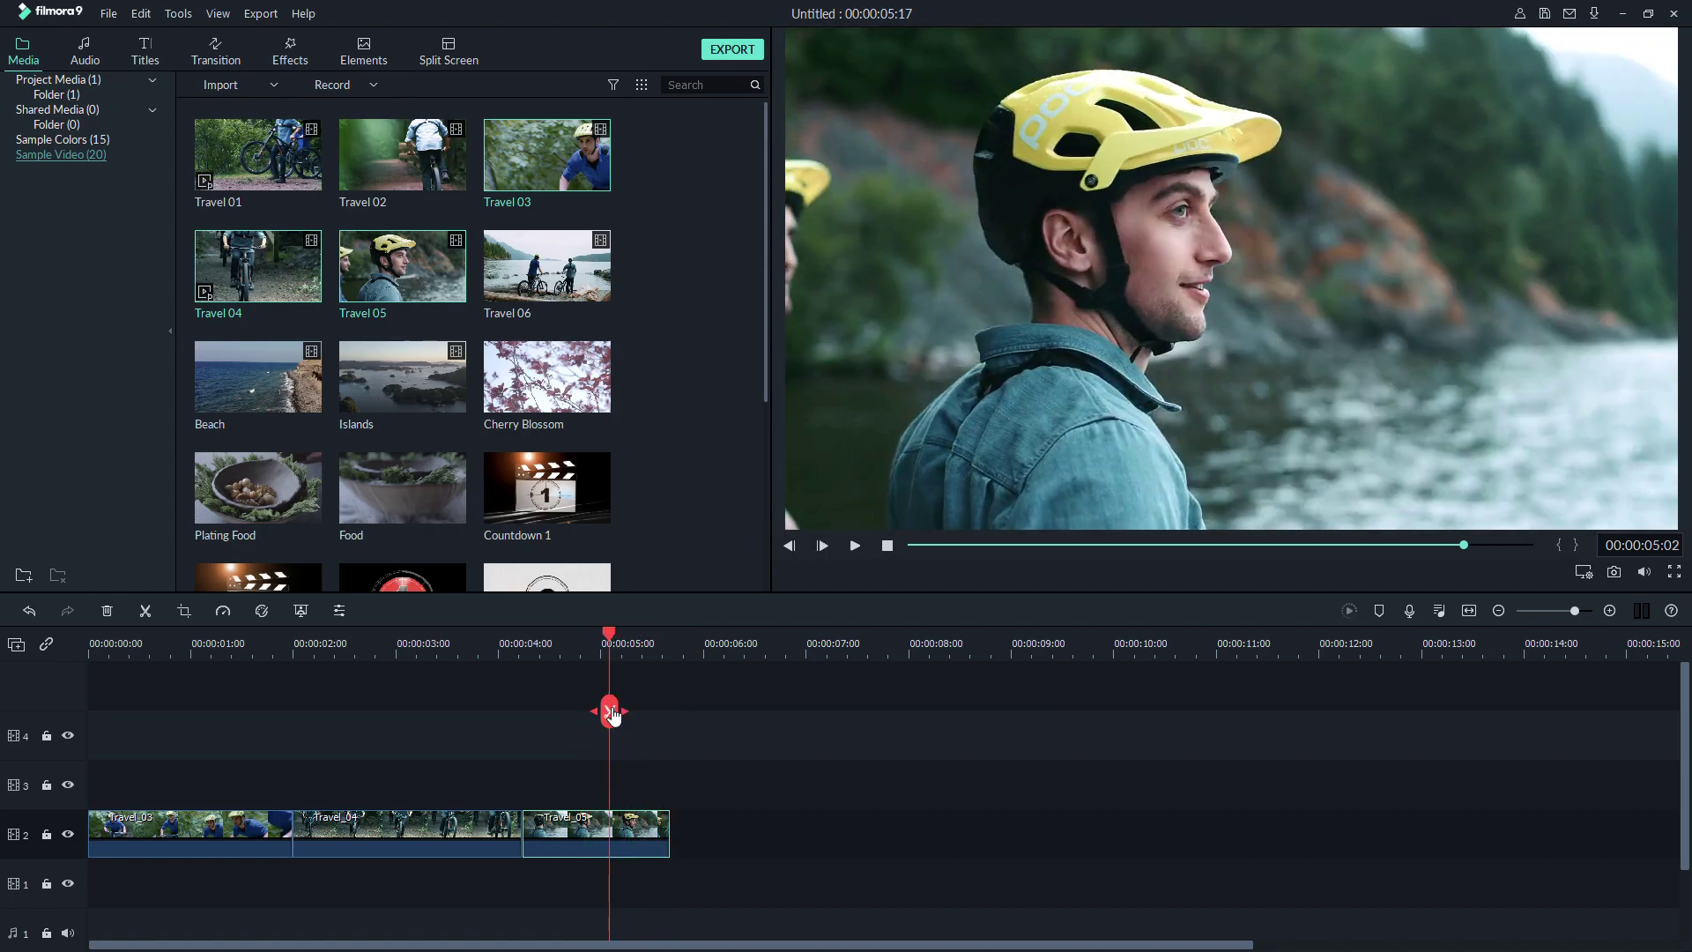
click(343, 617)
click(714, 567)
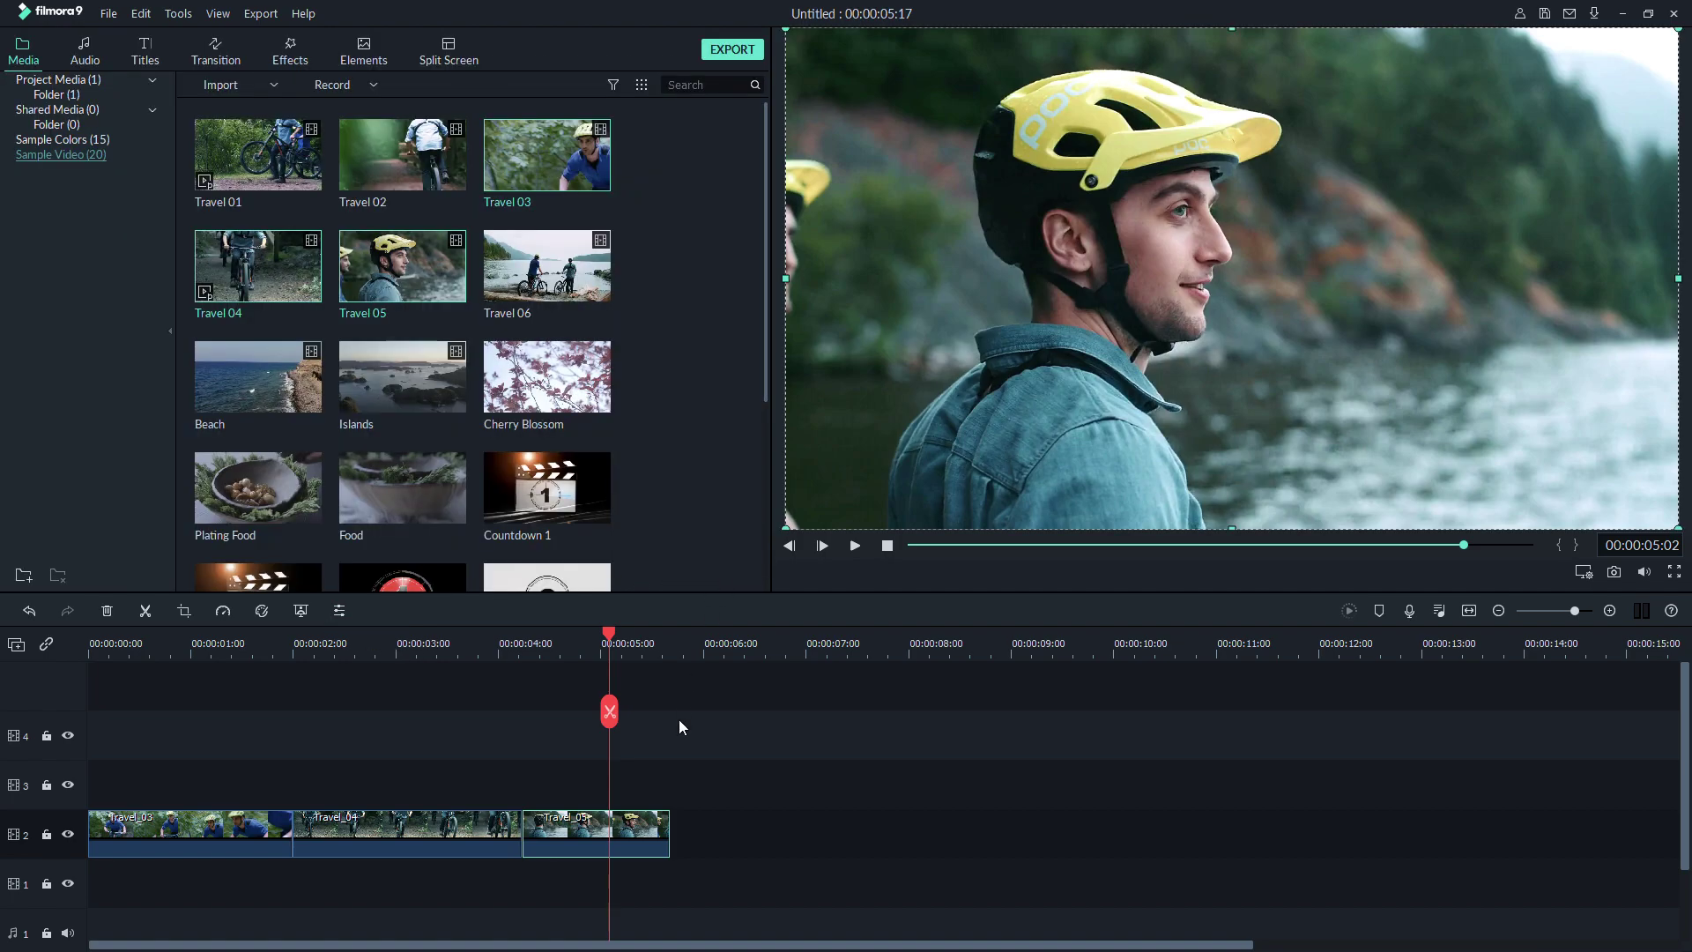
Open the settings of the Travel_04 clip on the timeline
click(423, 829)
double_click(452, 829)
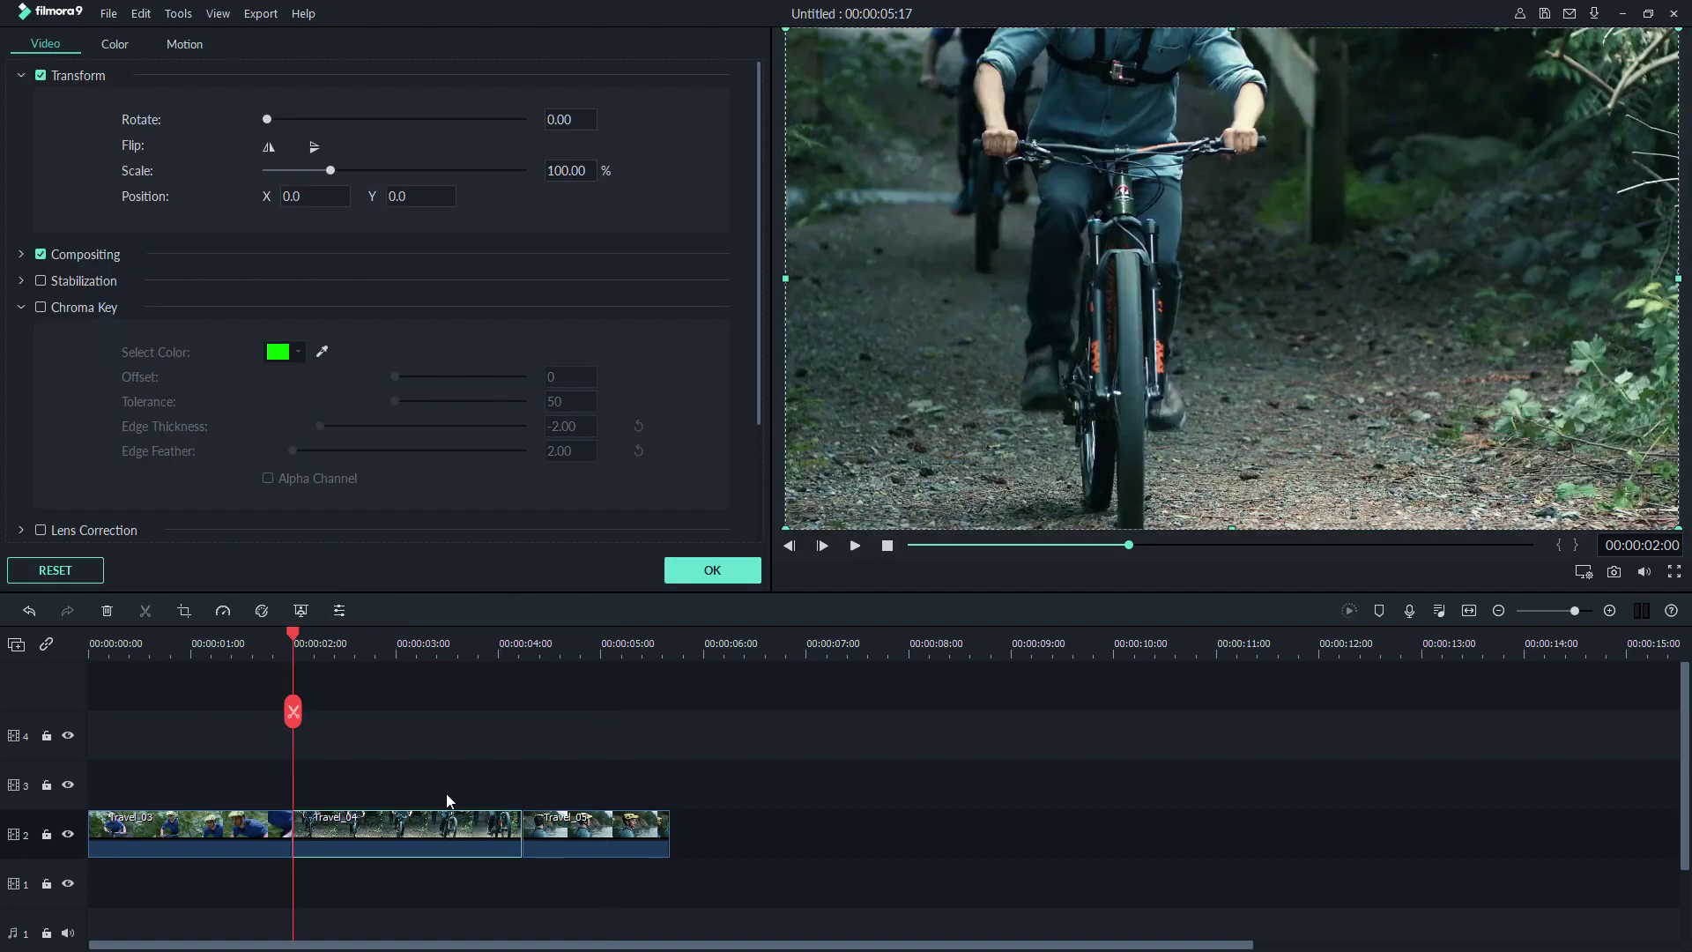